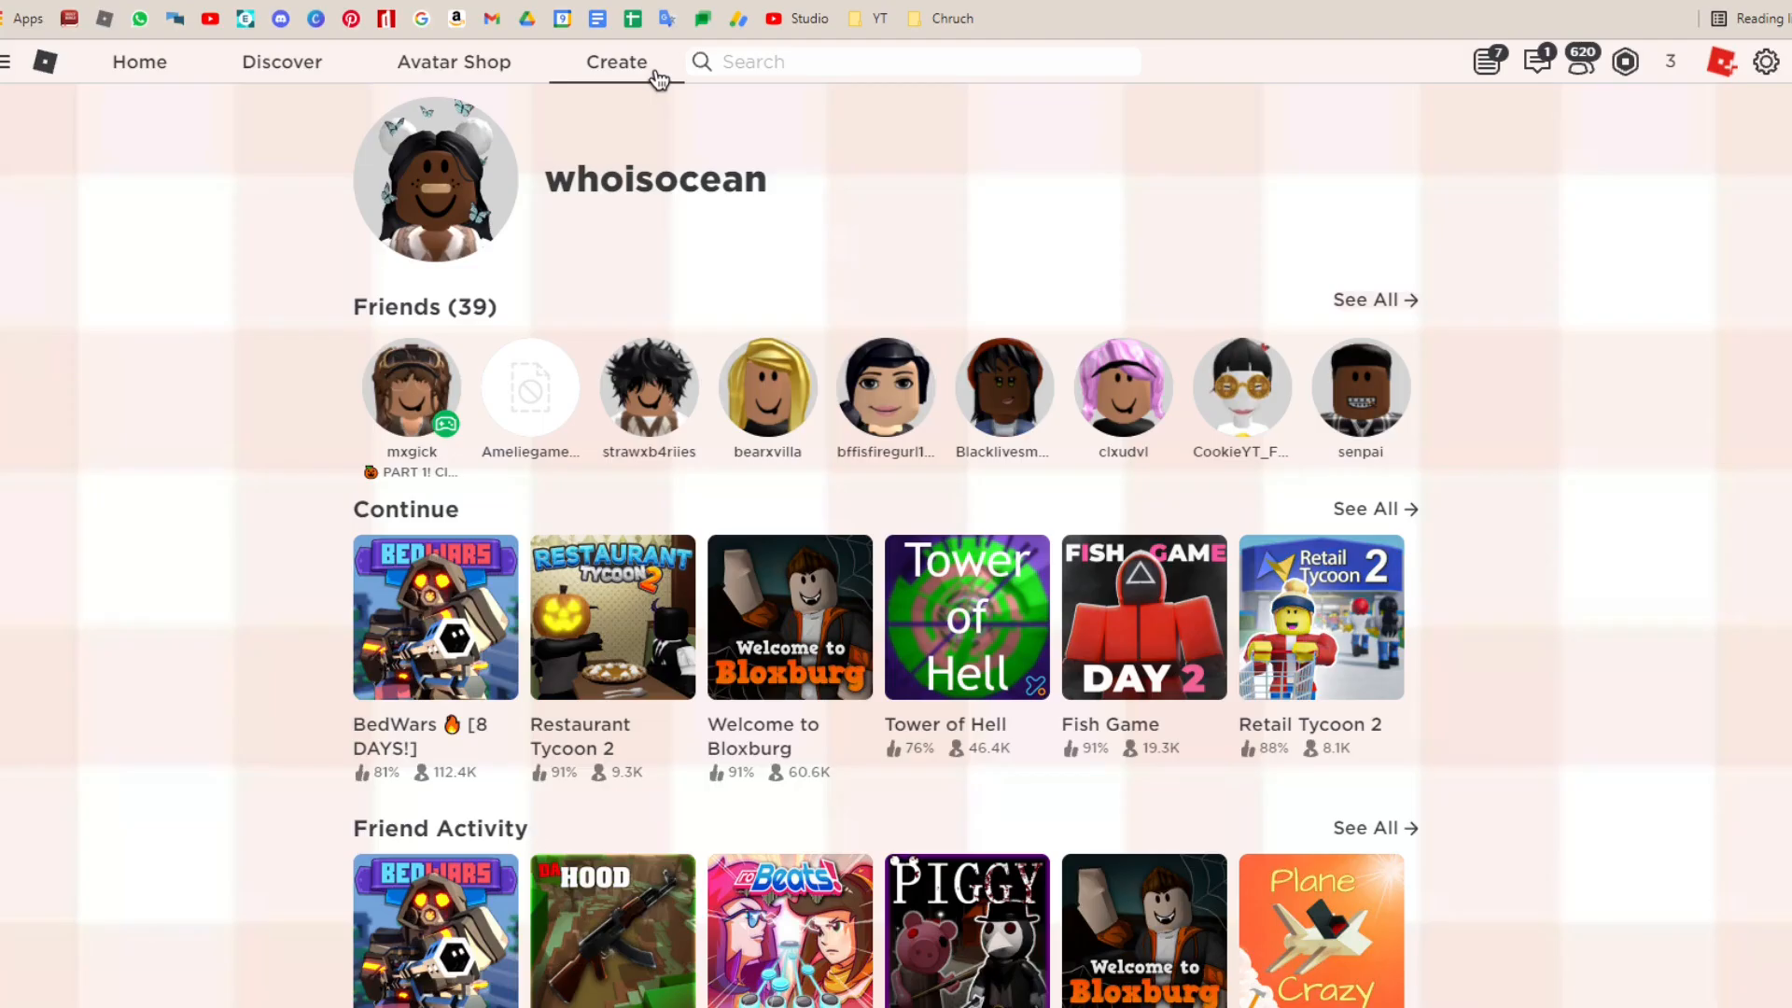
Step: Open the Shirts section of the group creations and look through the list of existing shirts
left_click(616, 61)
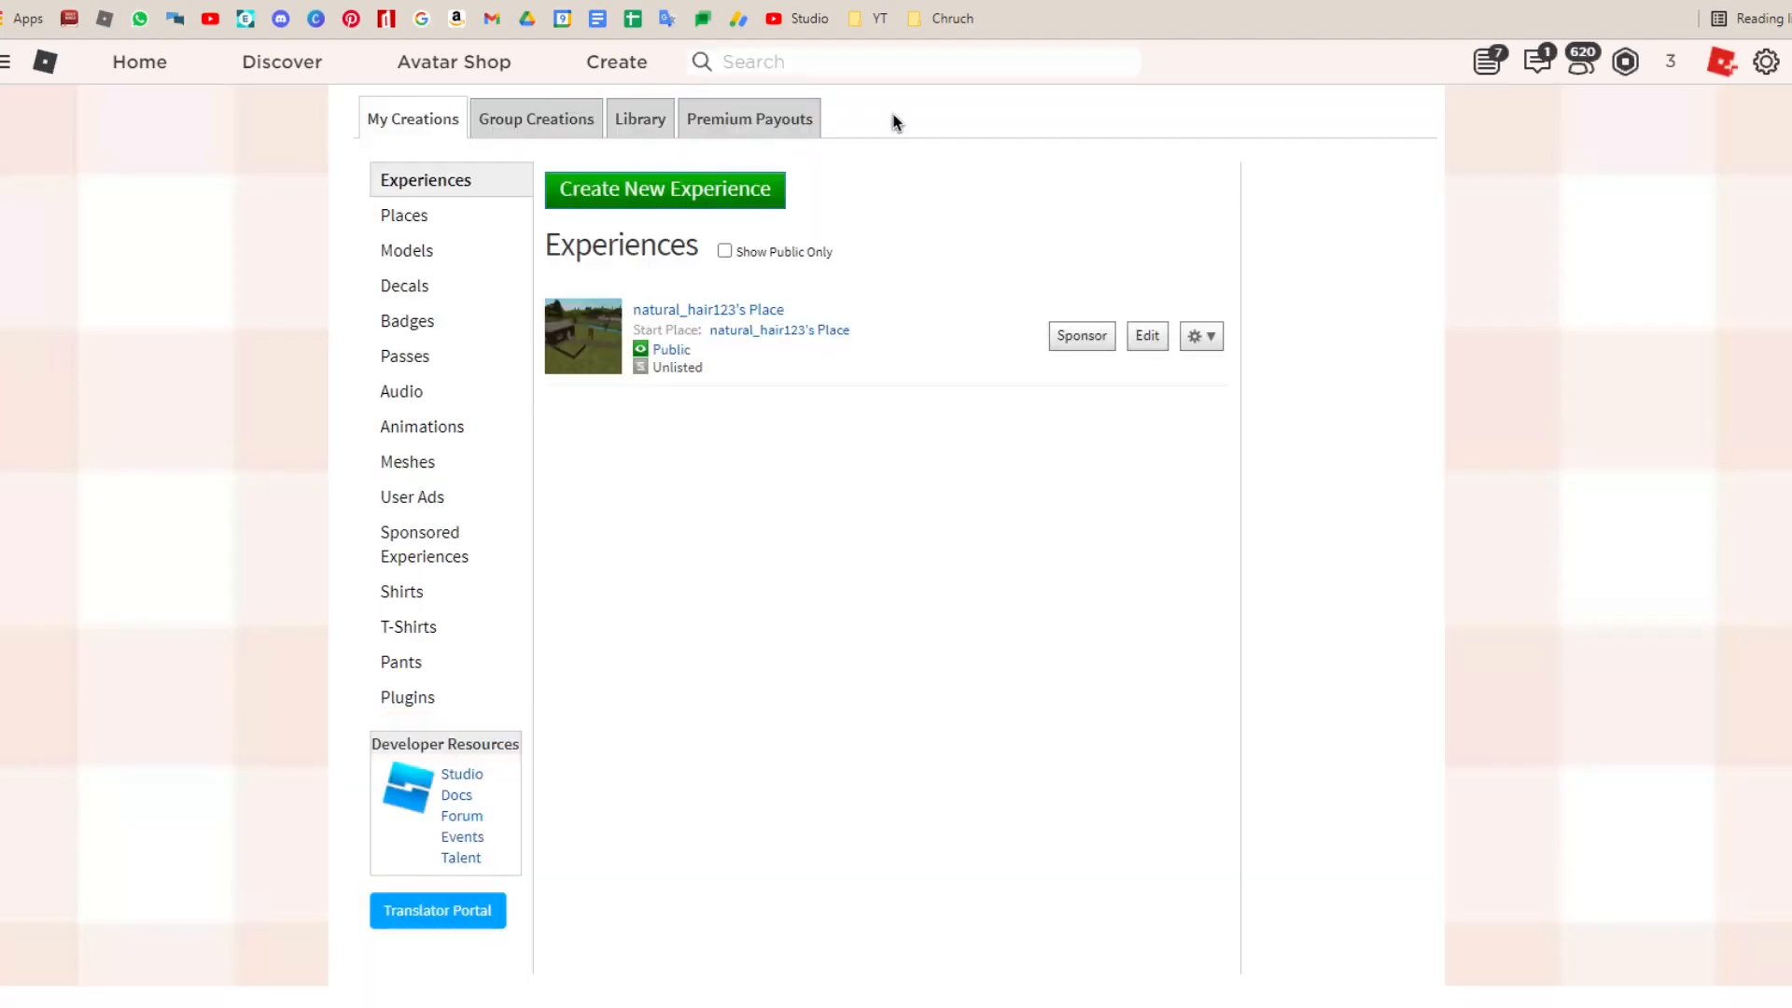
left_click(530, 130)
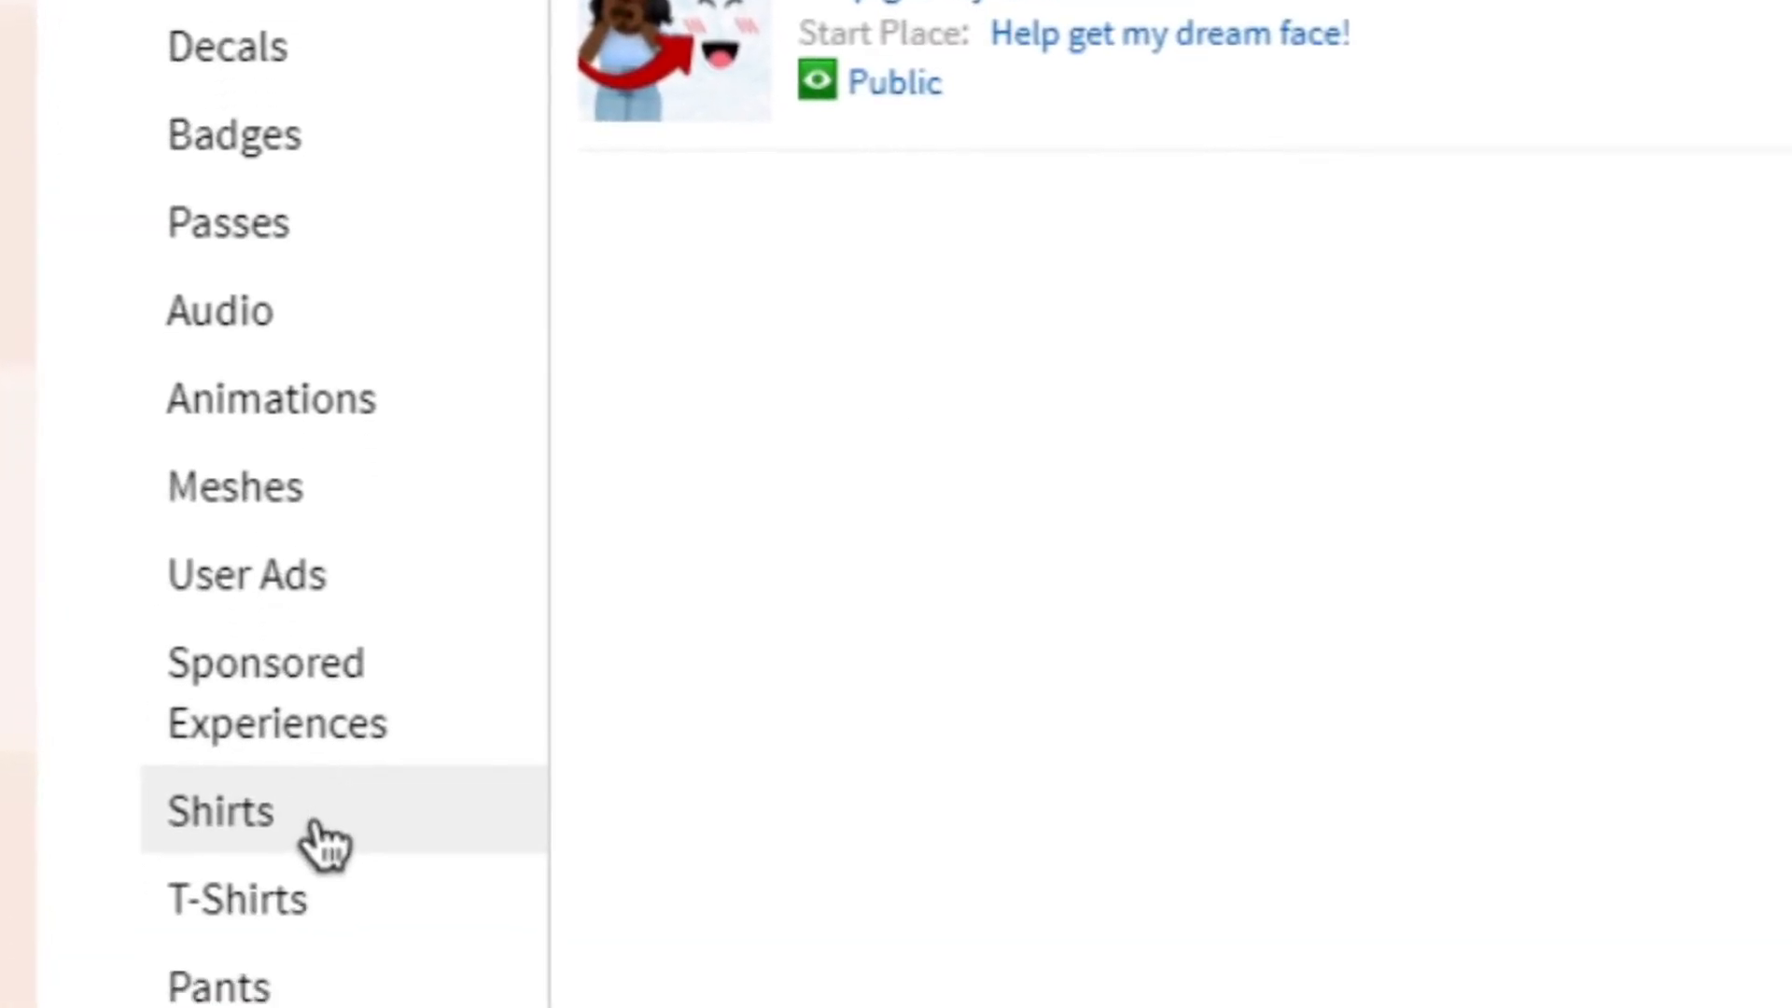
left_click(316, 831)
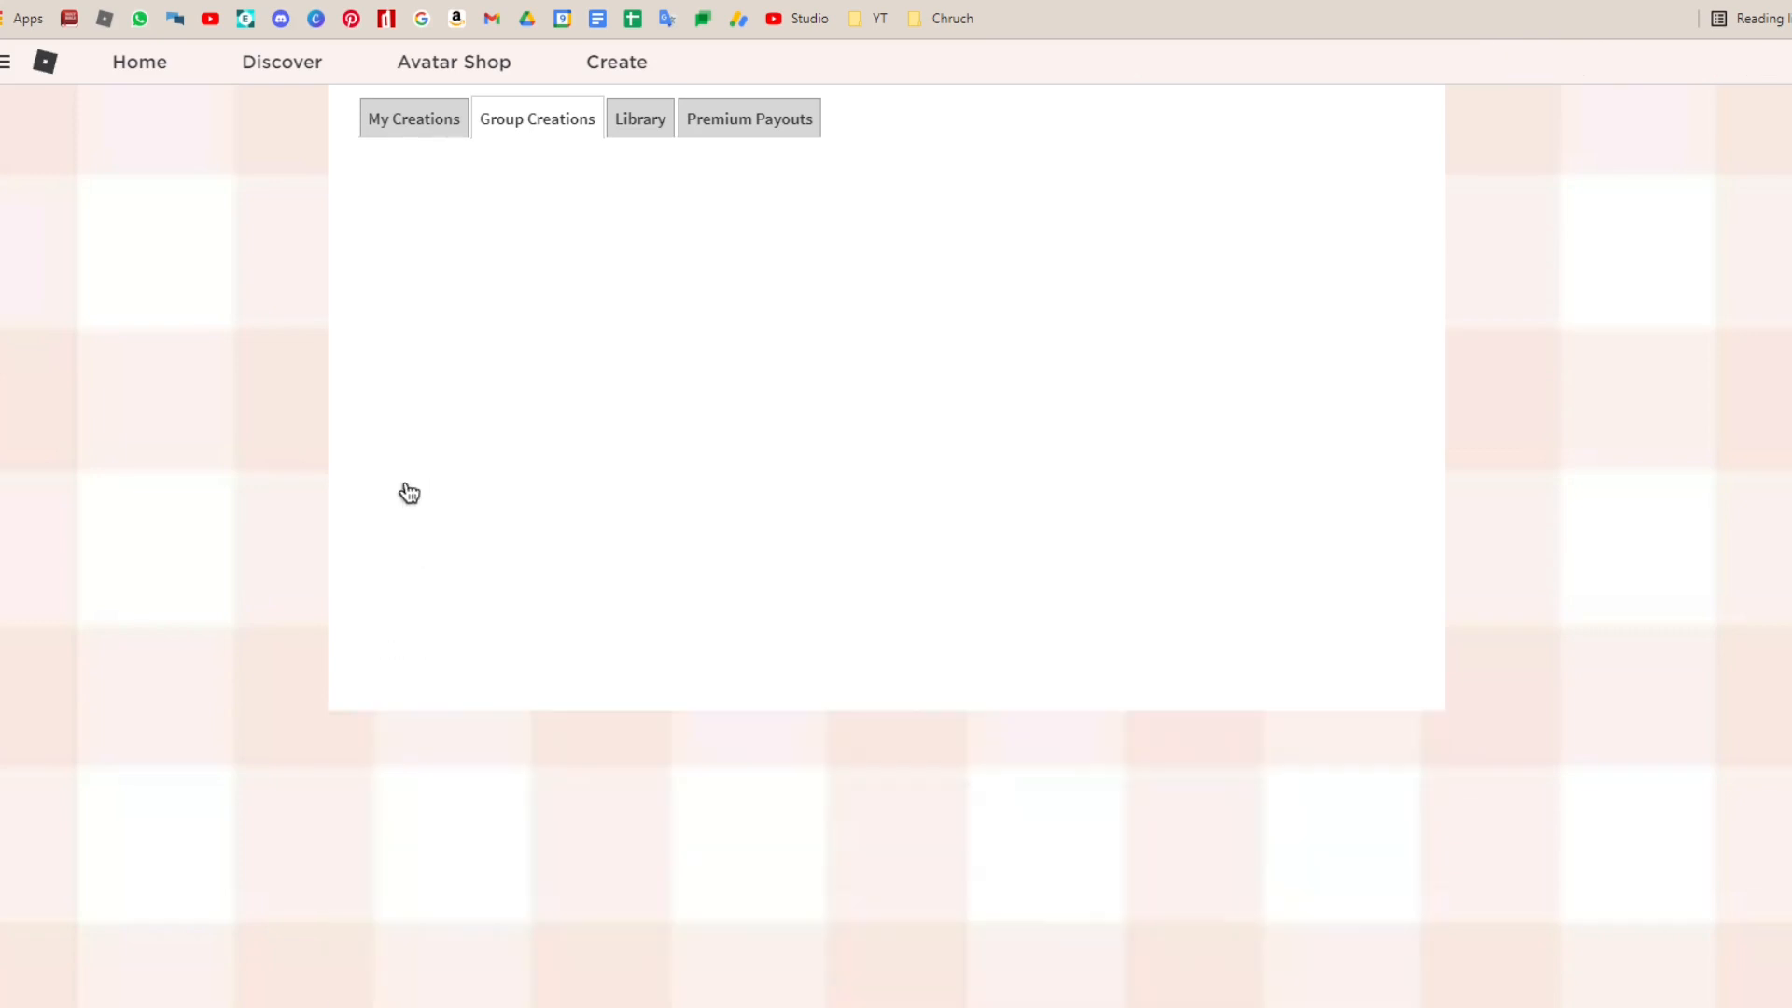
scroll(804, 377, "down", 2)
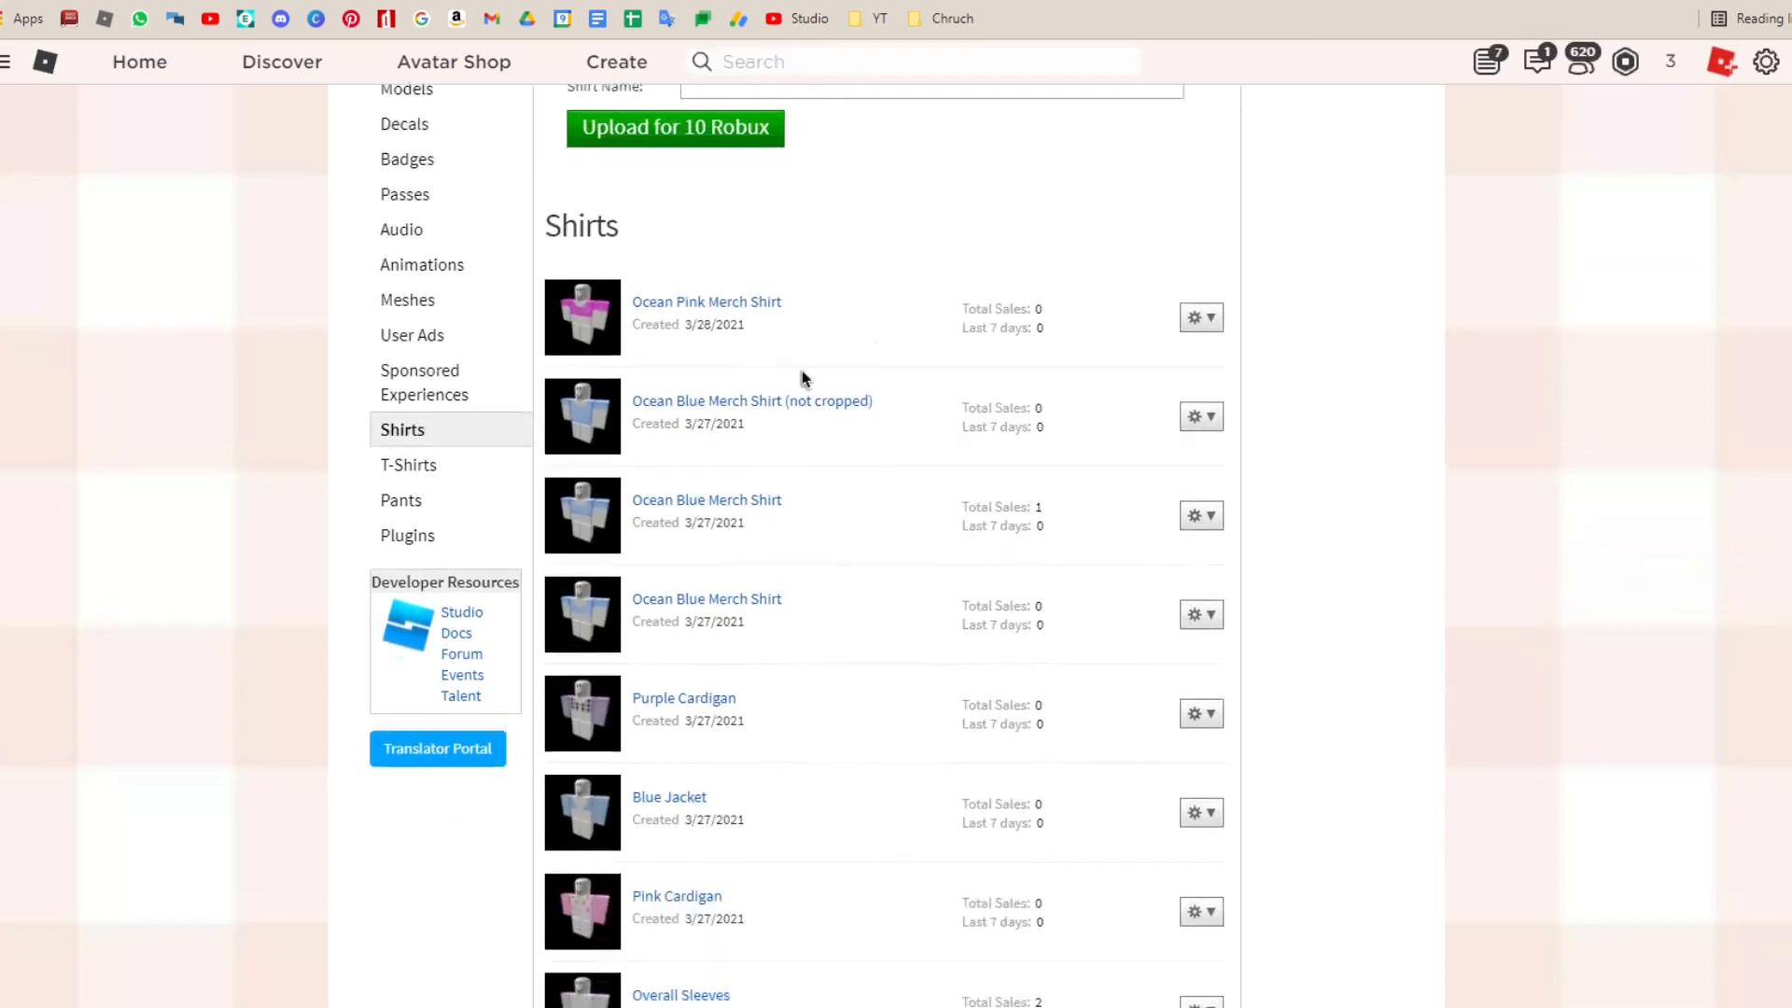
scroll(681, 557, "down", 3)
scroll(852, 551, "up", 5)
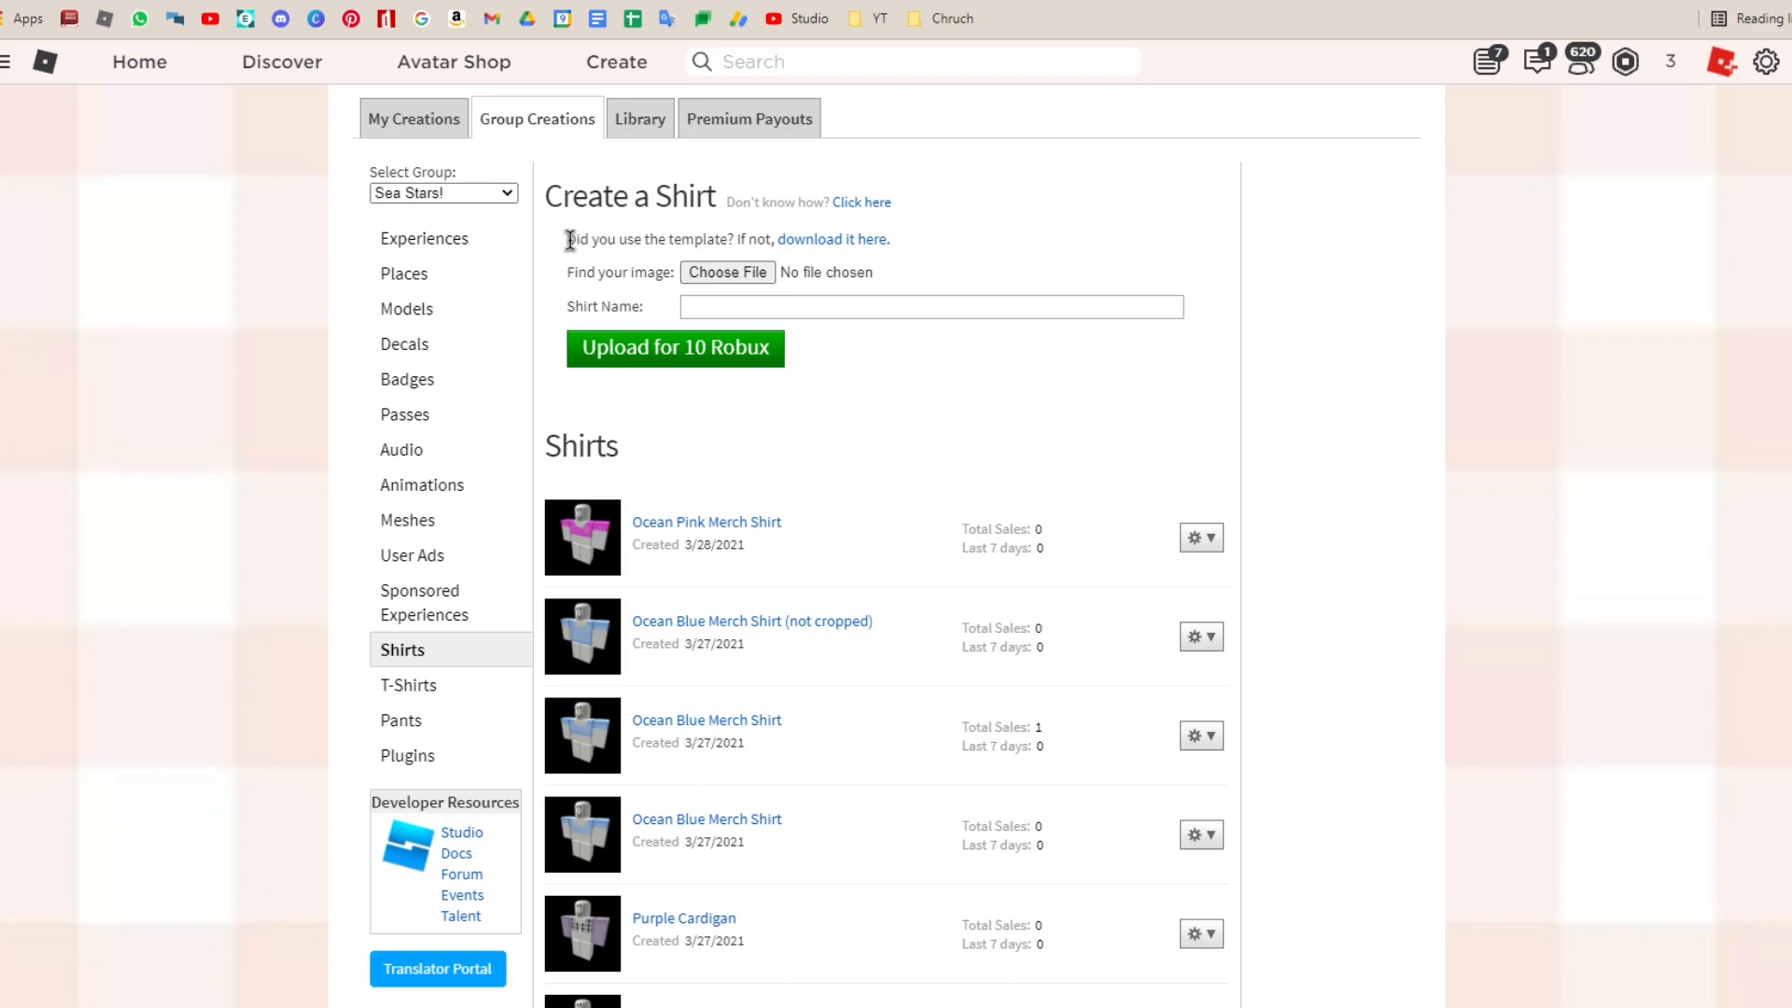
Step: Save the Roblox shirt template image from its download link and open it in Pixlr E
left_click_drag(570, 240, 900, 240)
left_click(773, 238)
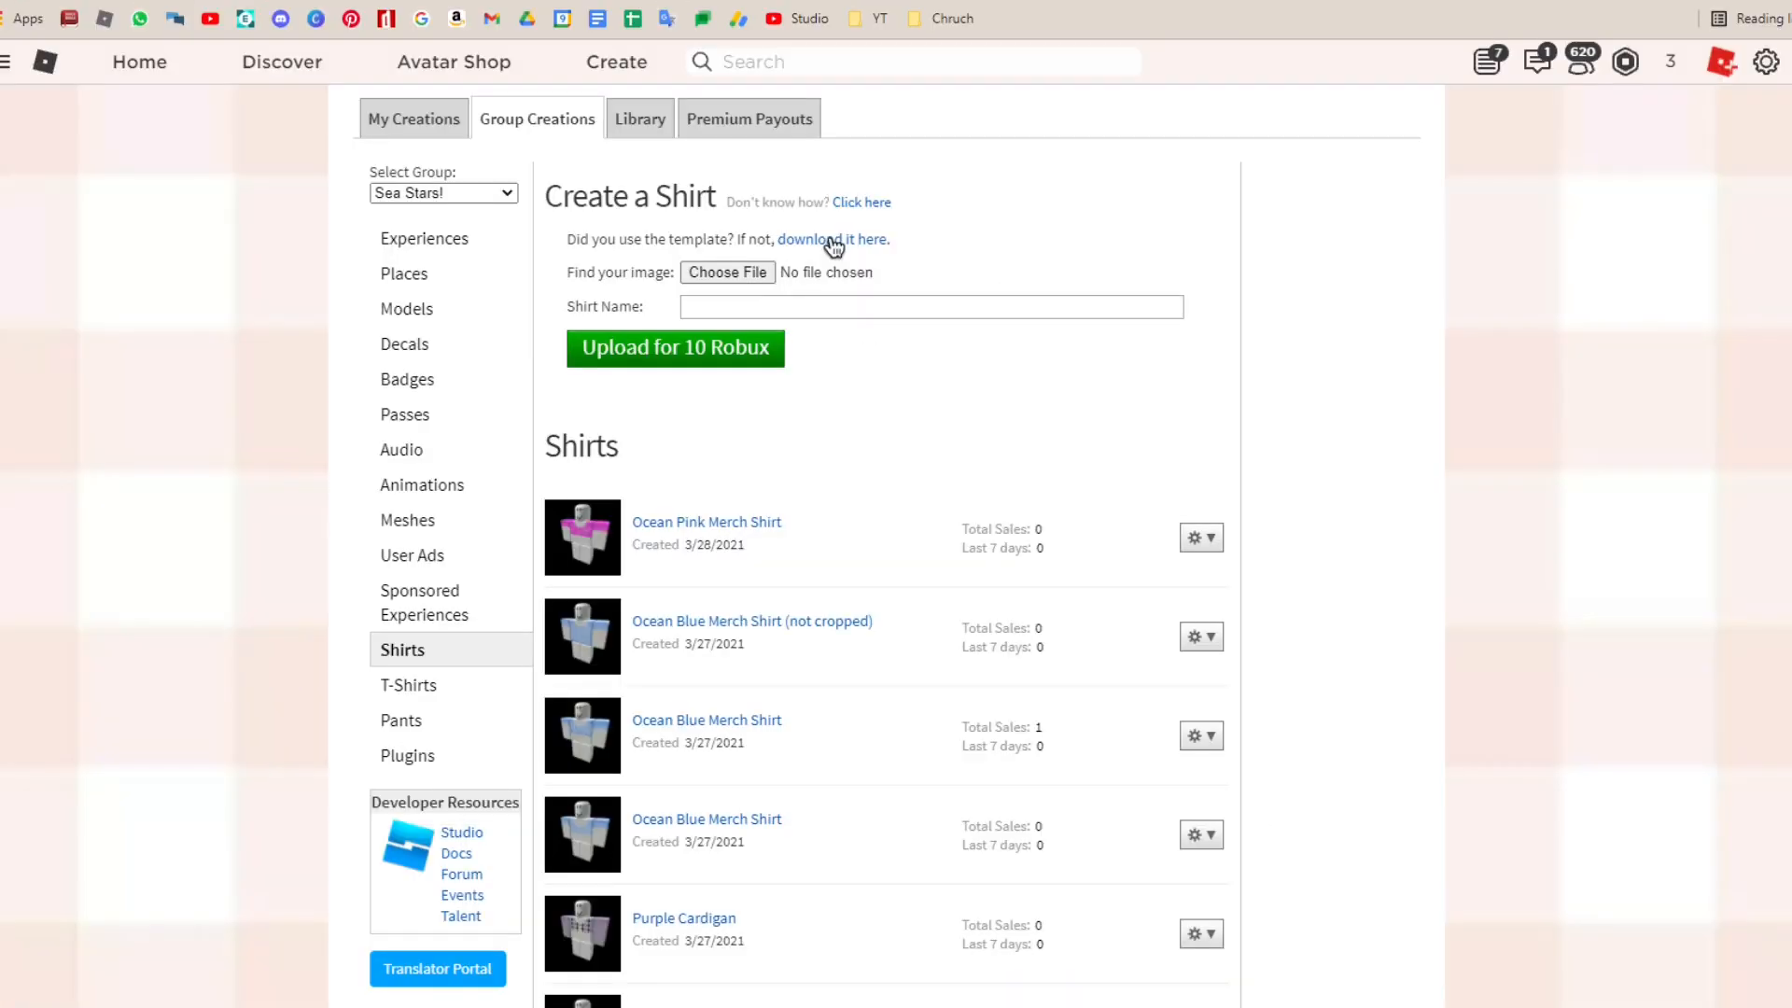
left_click(831, 239)
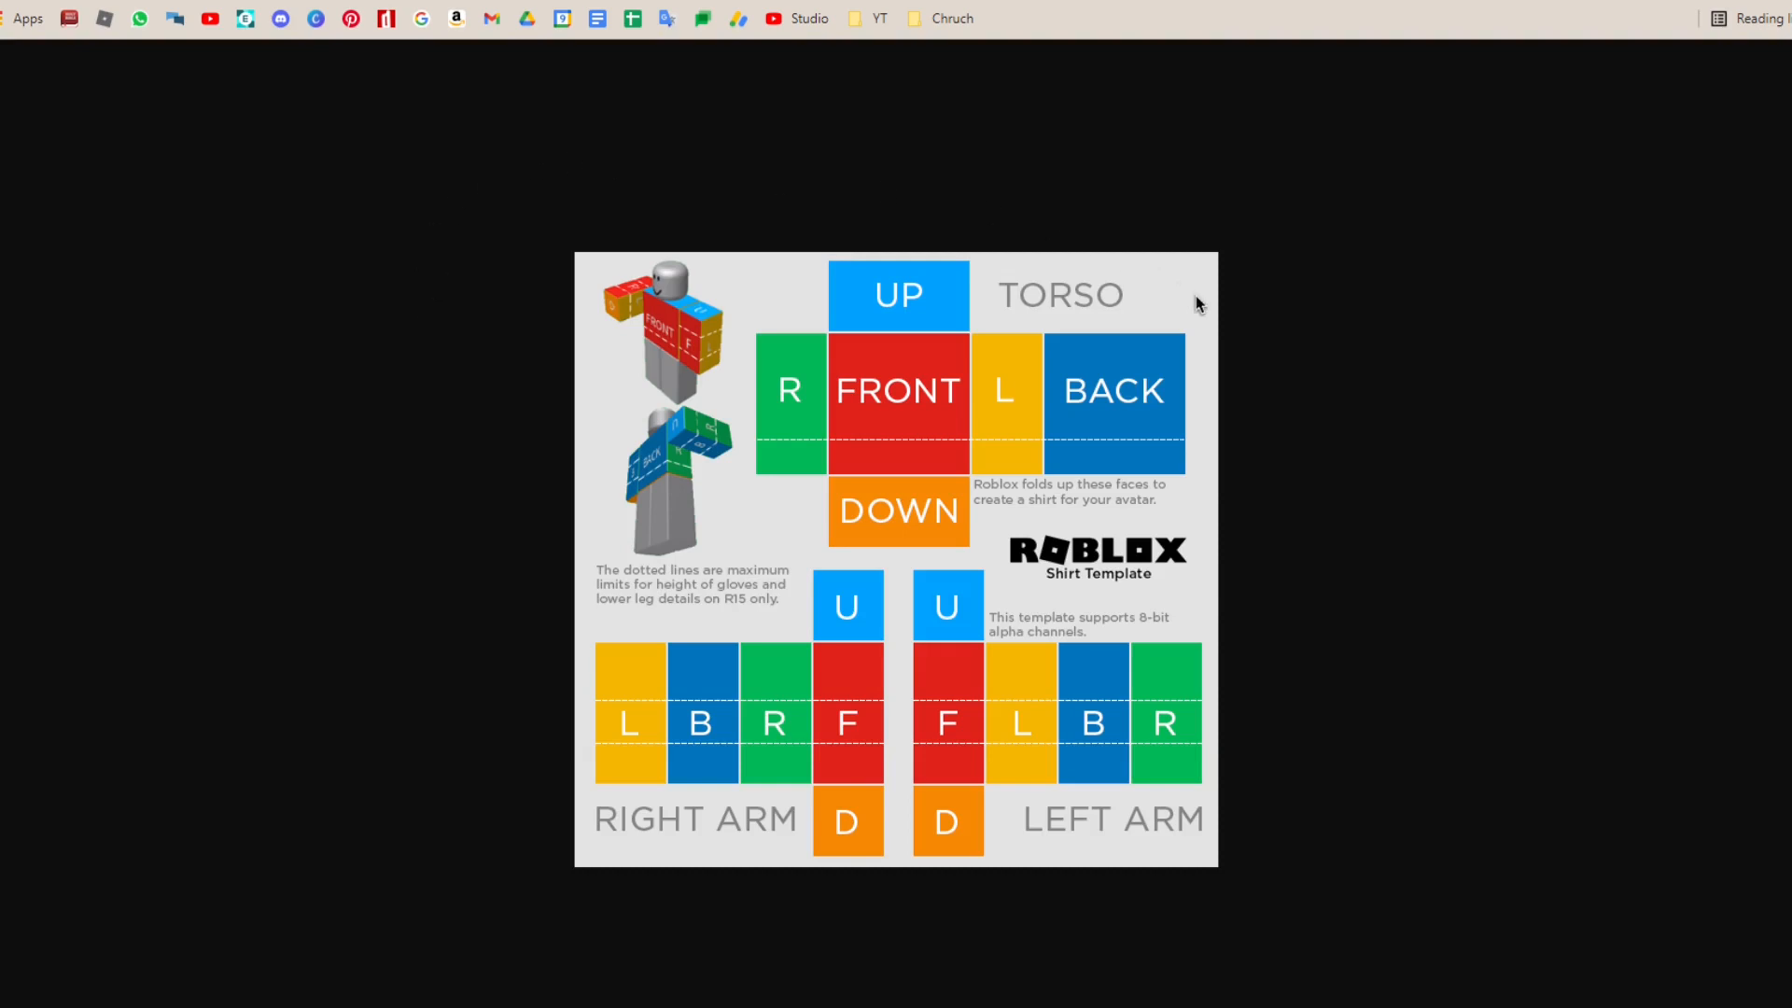
right_click(766, 295)
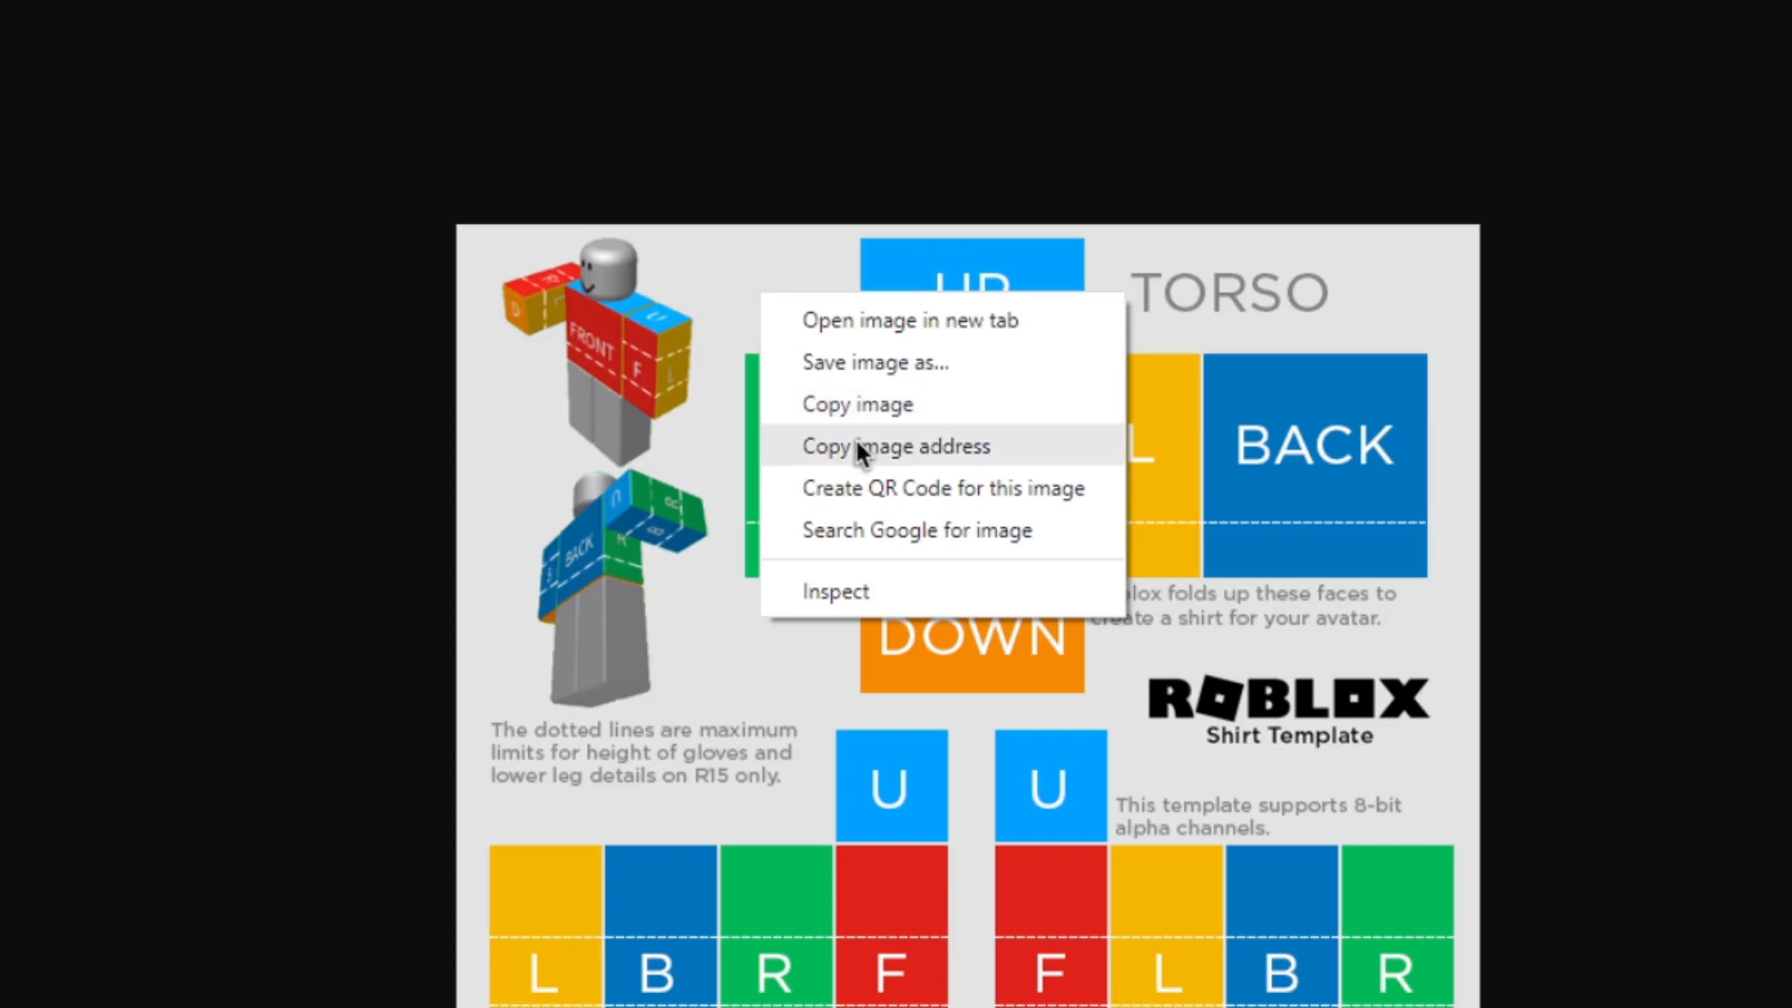
left_click(843, 362)
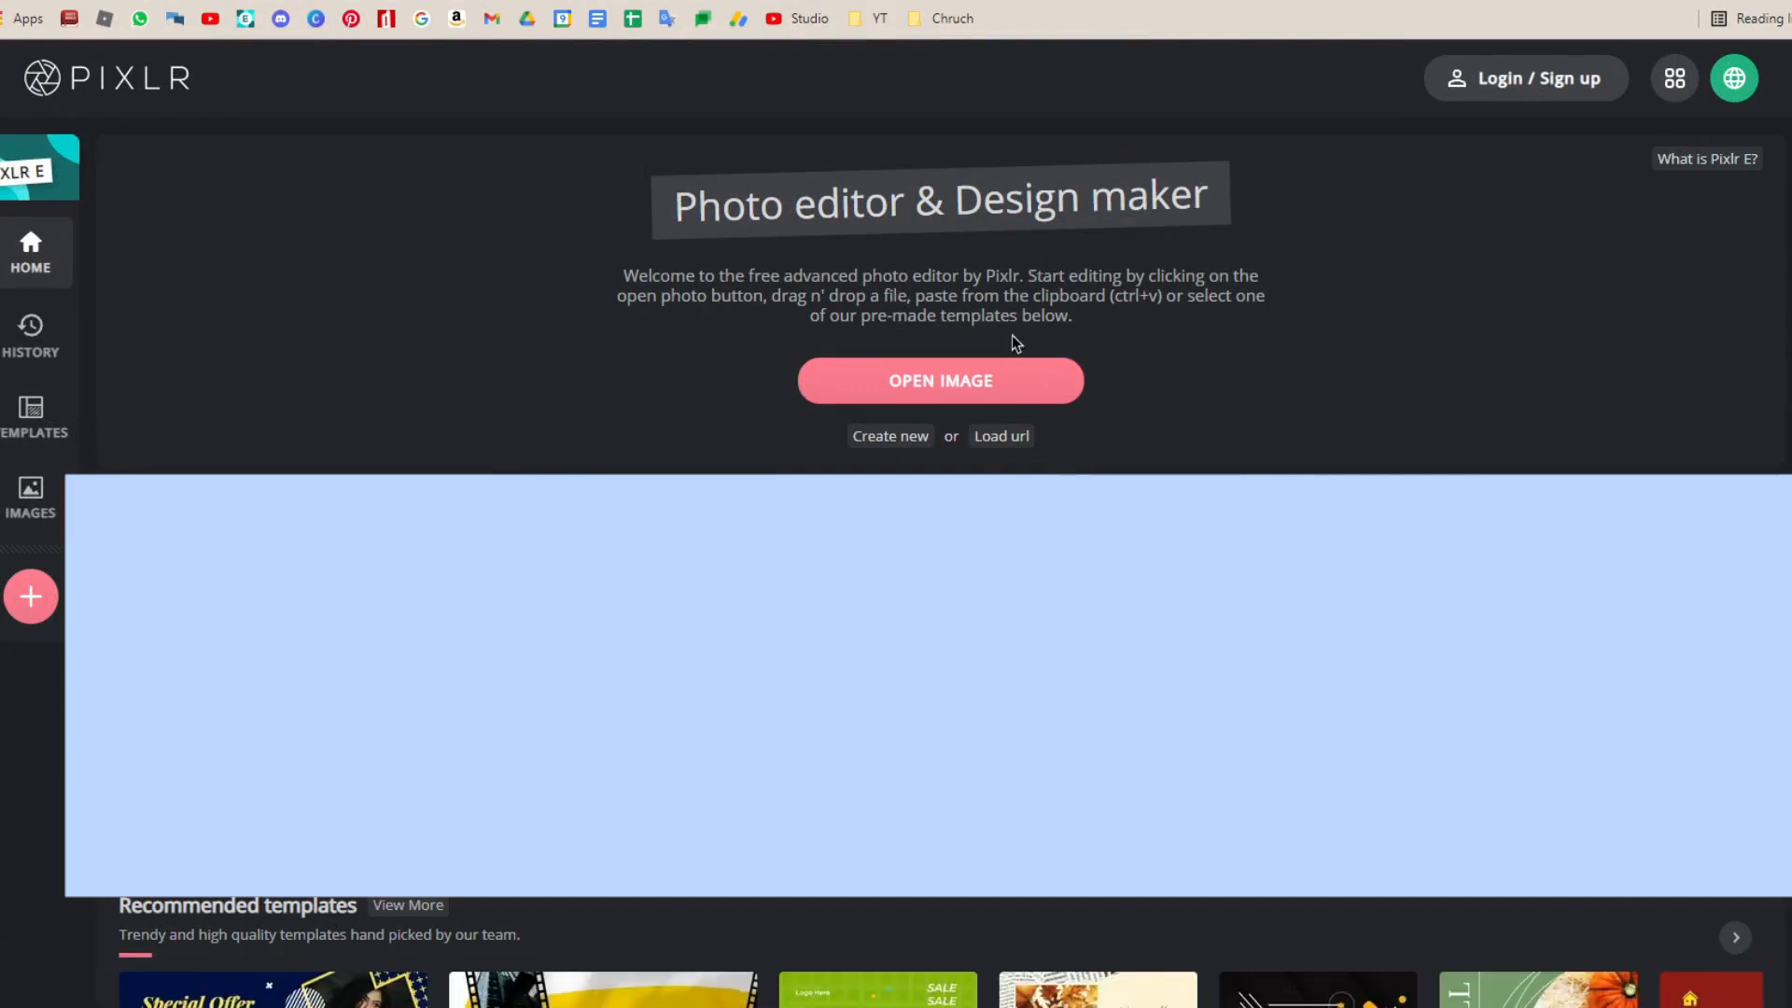
left_click(1006, 388)
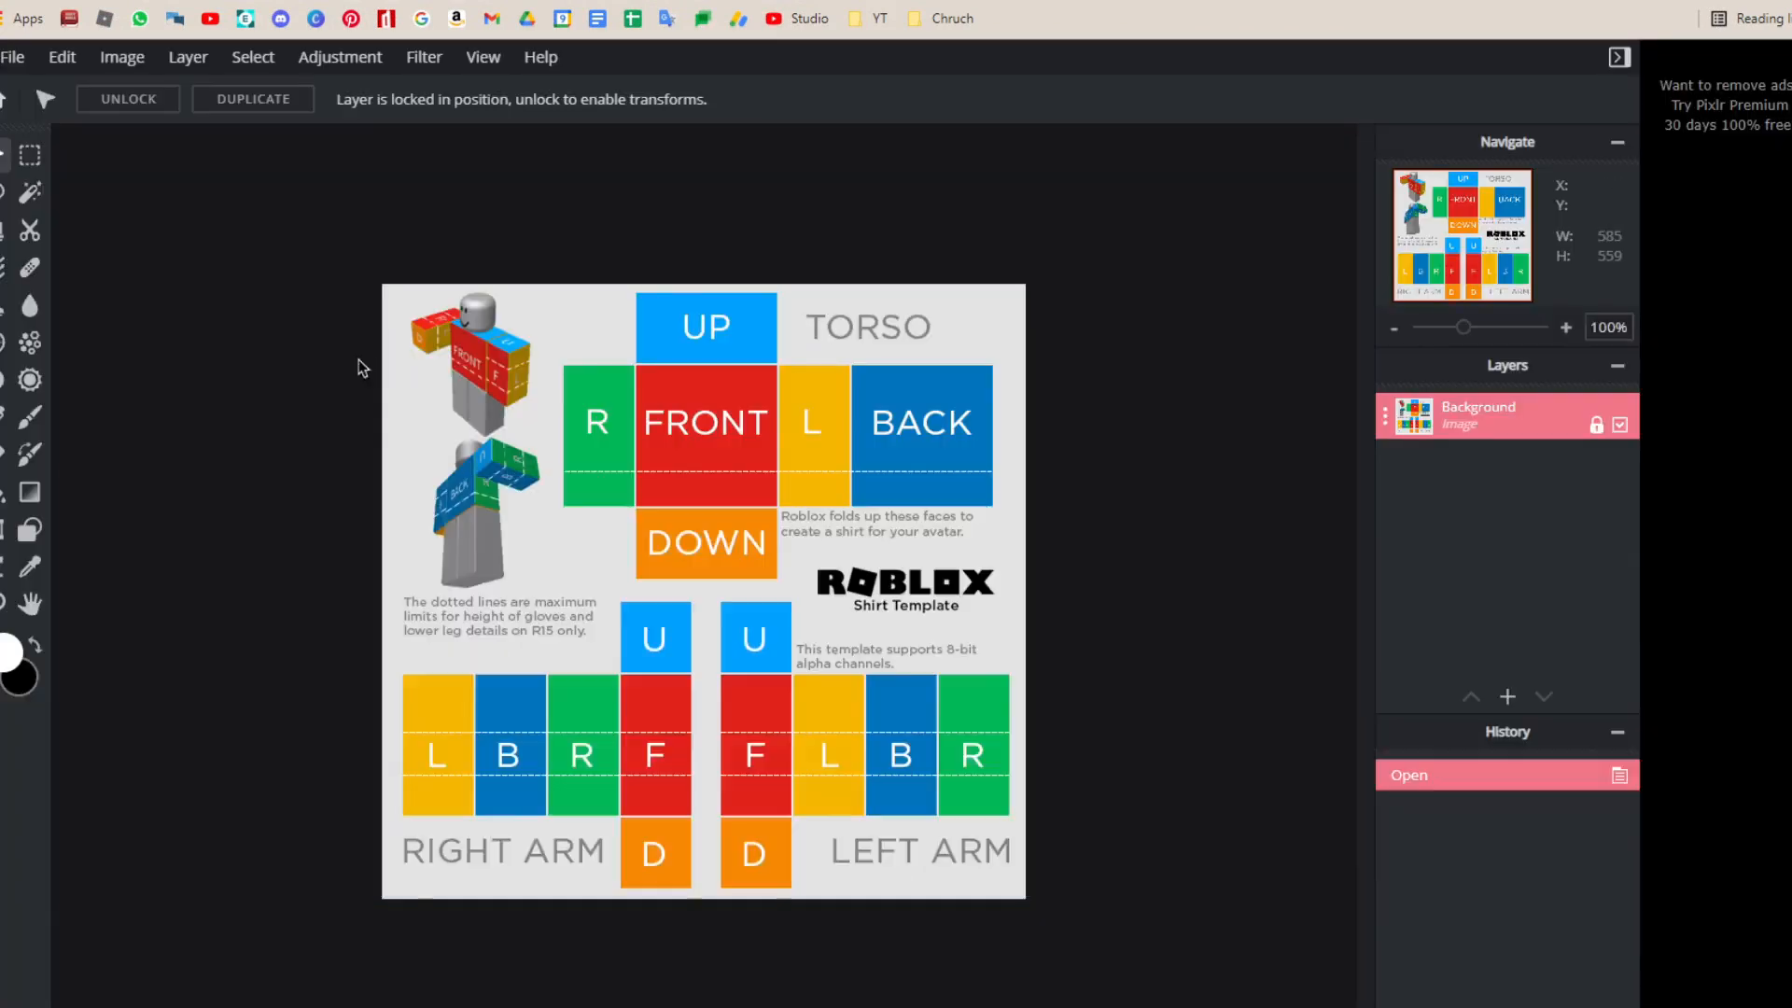
Step: Examine how the template's torso and arm faces correspond to the folded front and back avatar previews
scroll(323, 354, "down", 2)
scroll(327, 351, "up", 3)
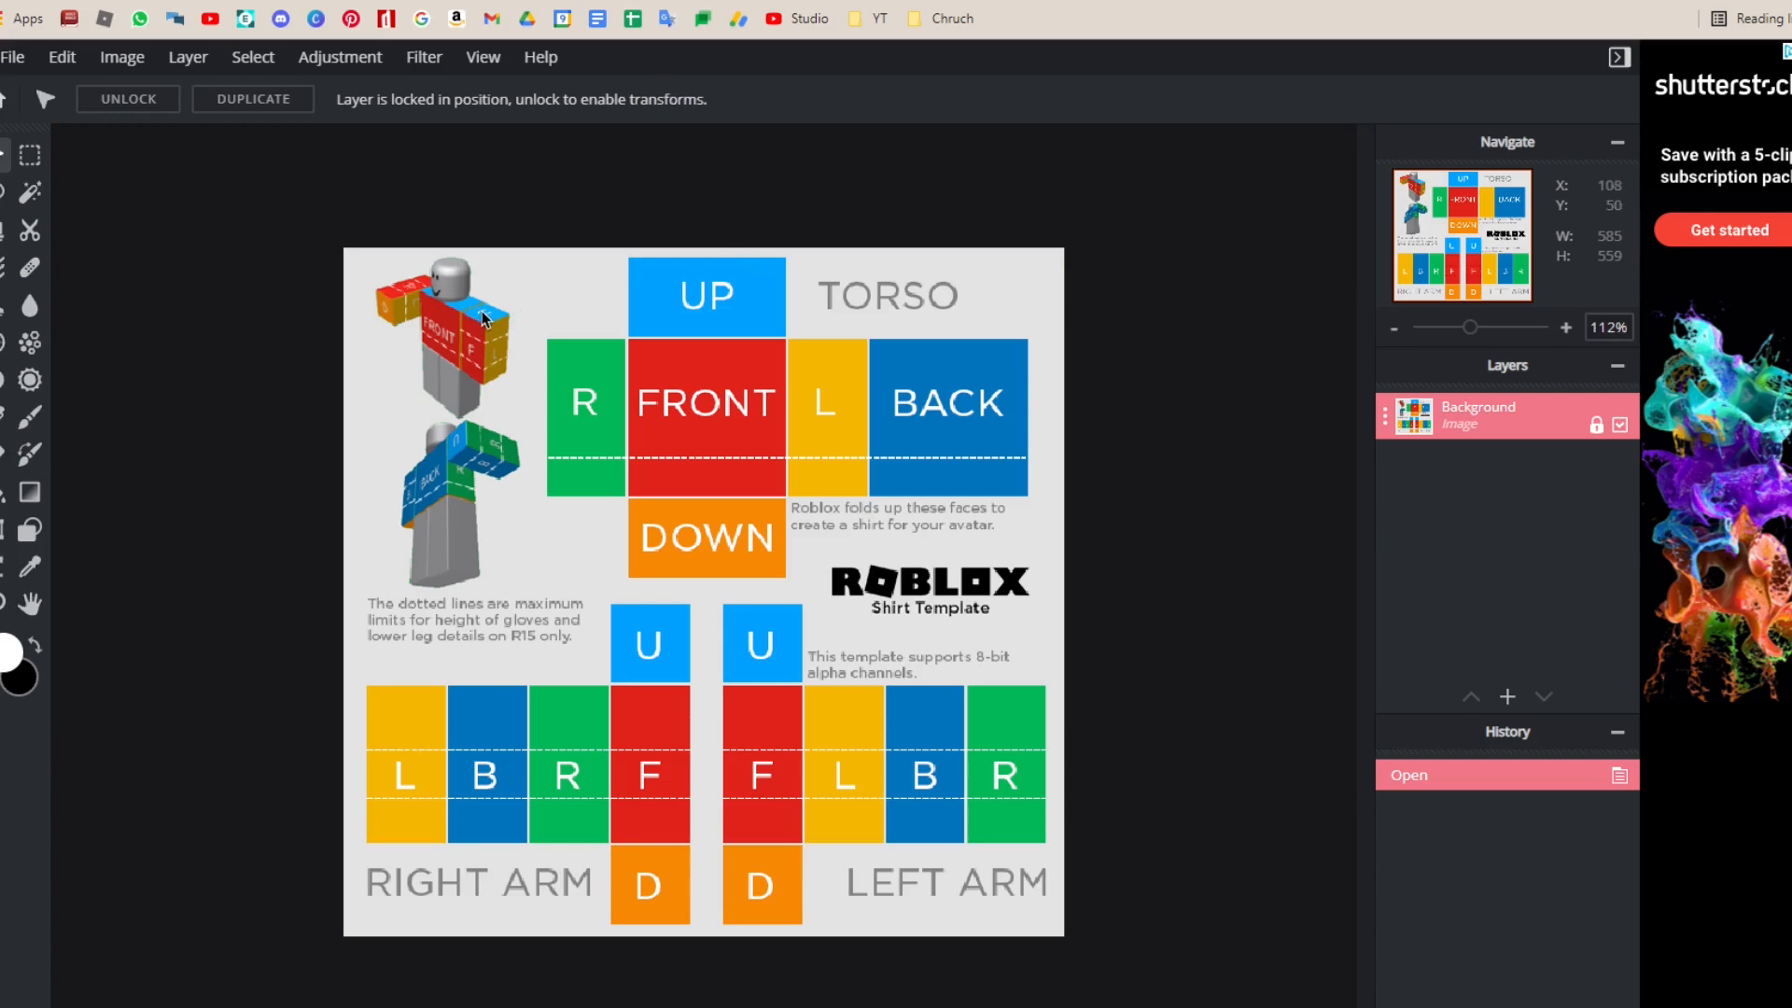
scroll(490, 320, "up", 3)
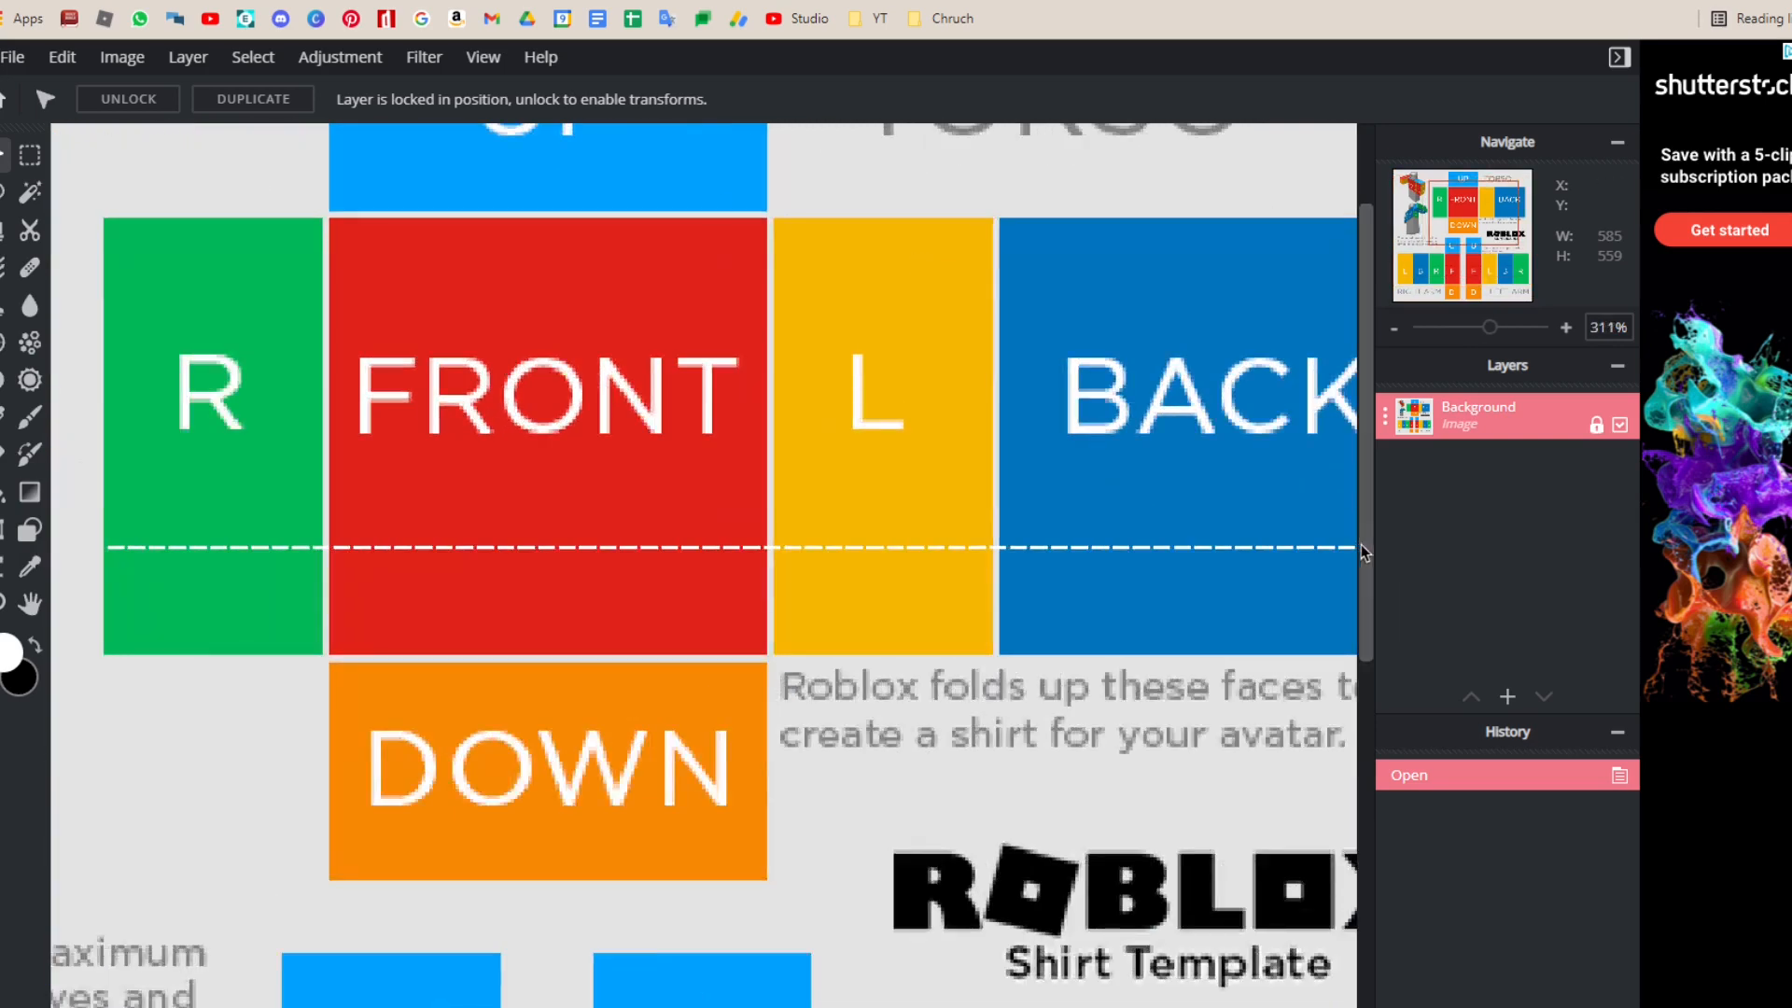
left_click_drag(1363, 551, 1333, 388)
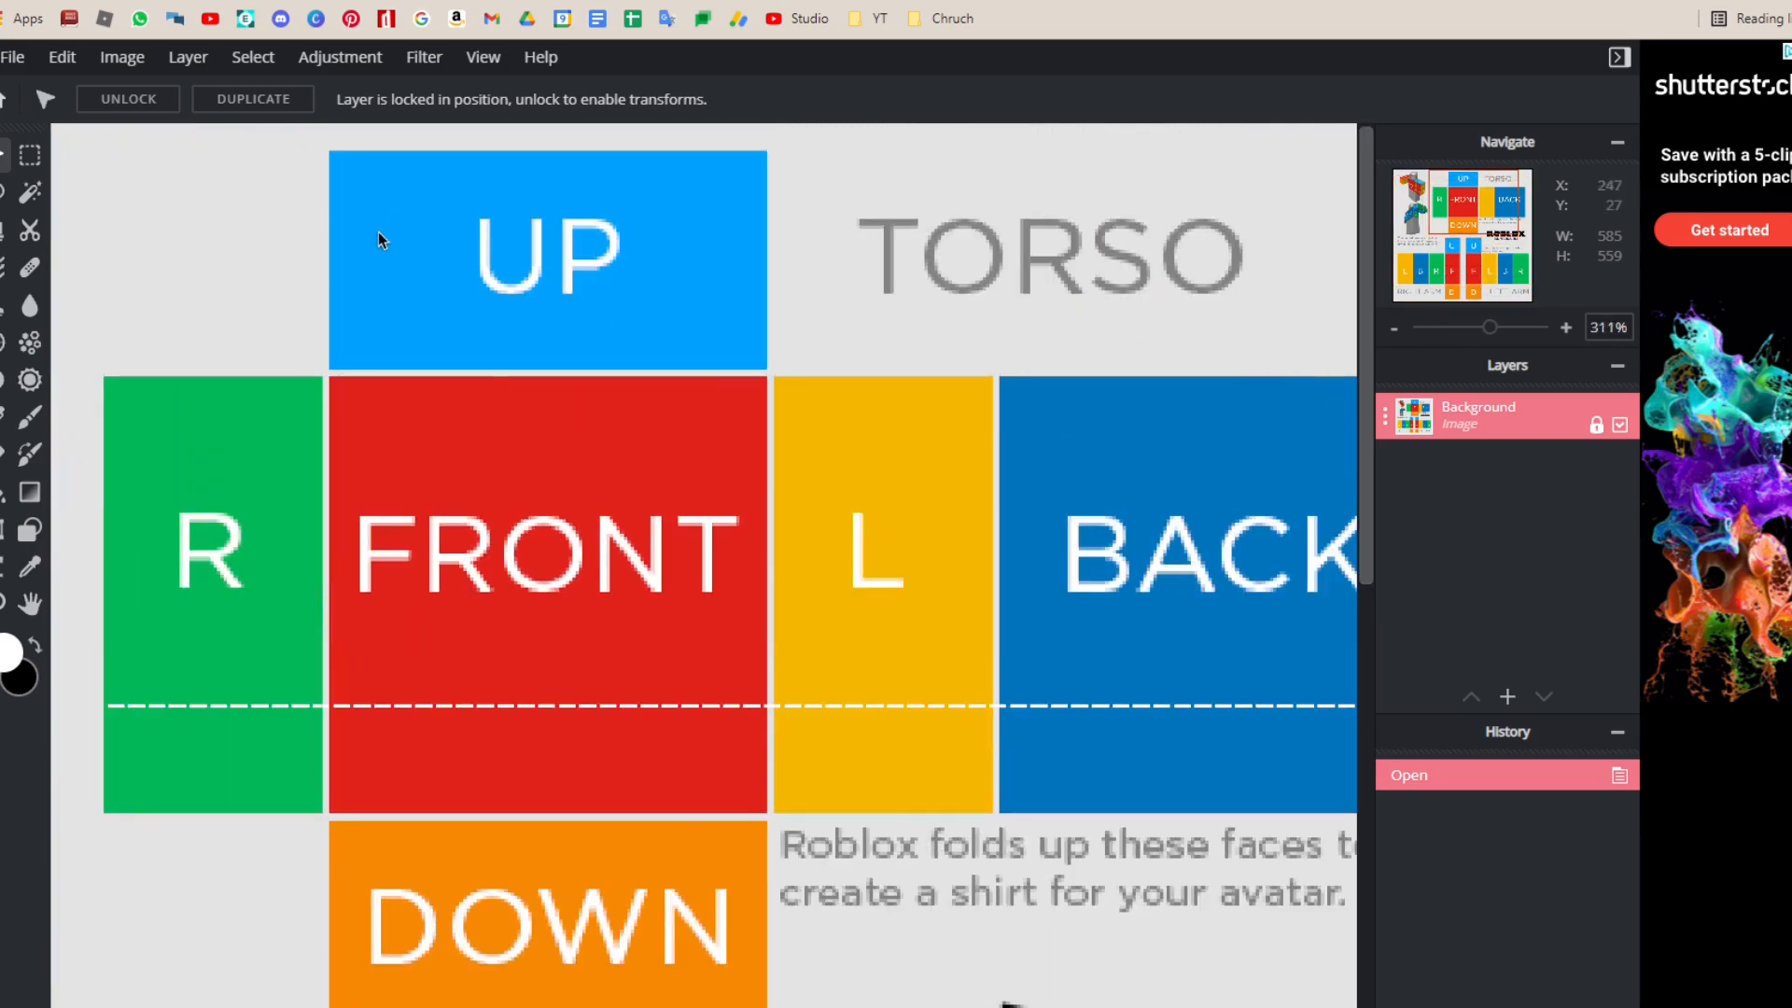
left_click_drag(1436, 207, 1396, 207)
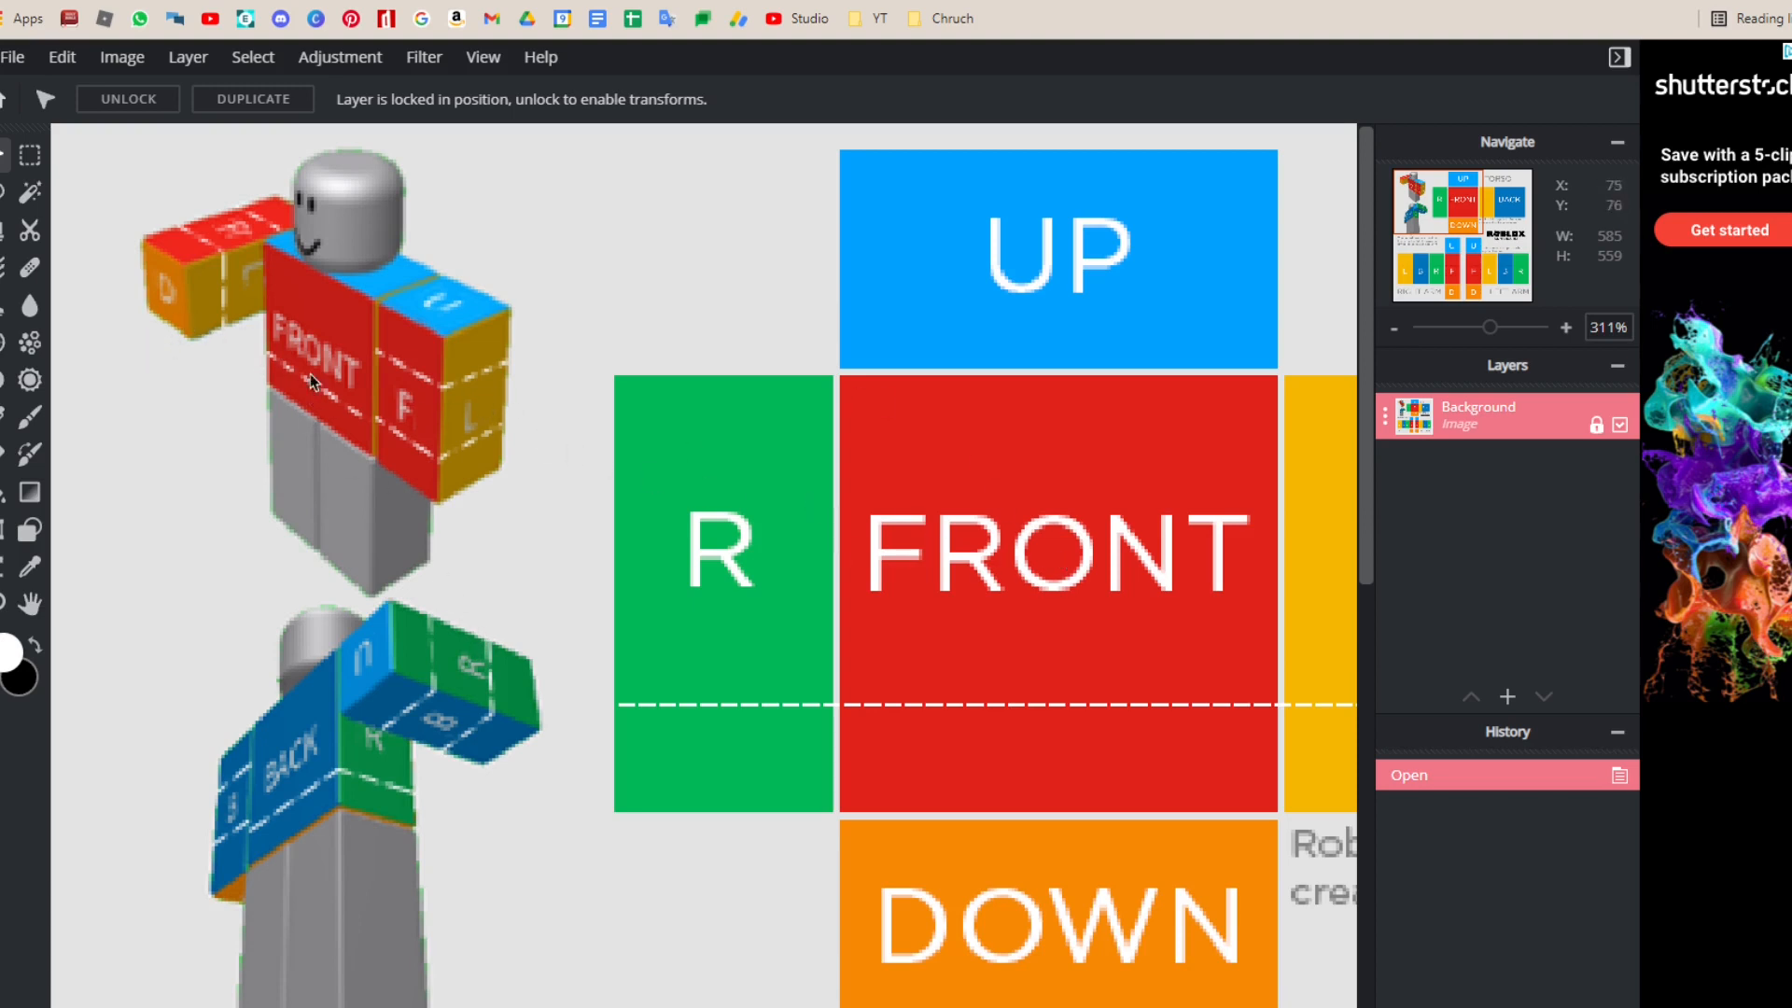
scroll(700, 560, "right", 5)
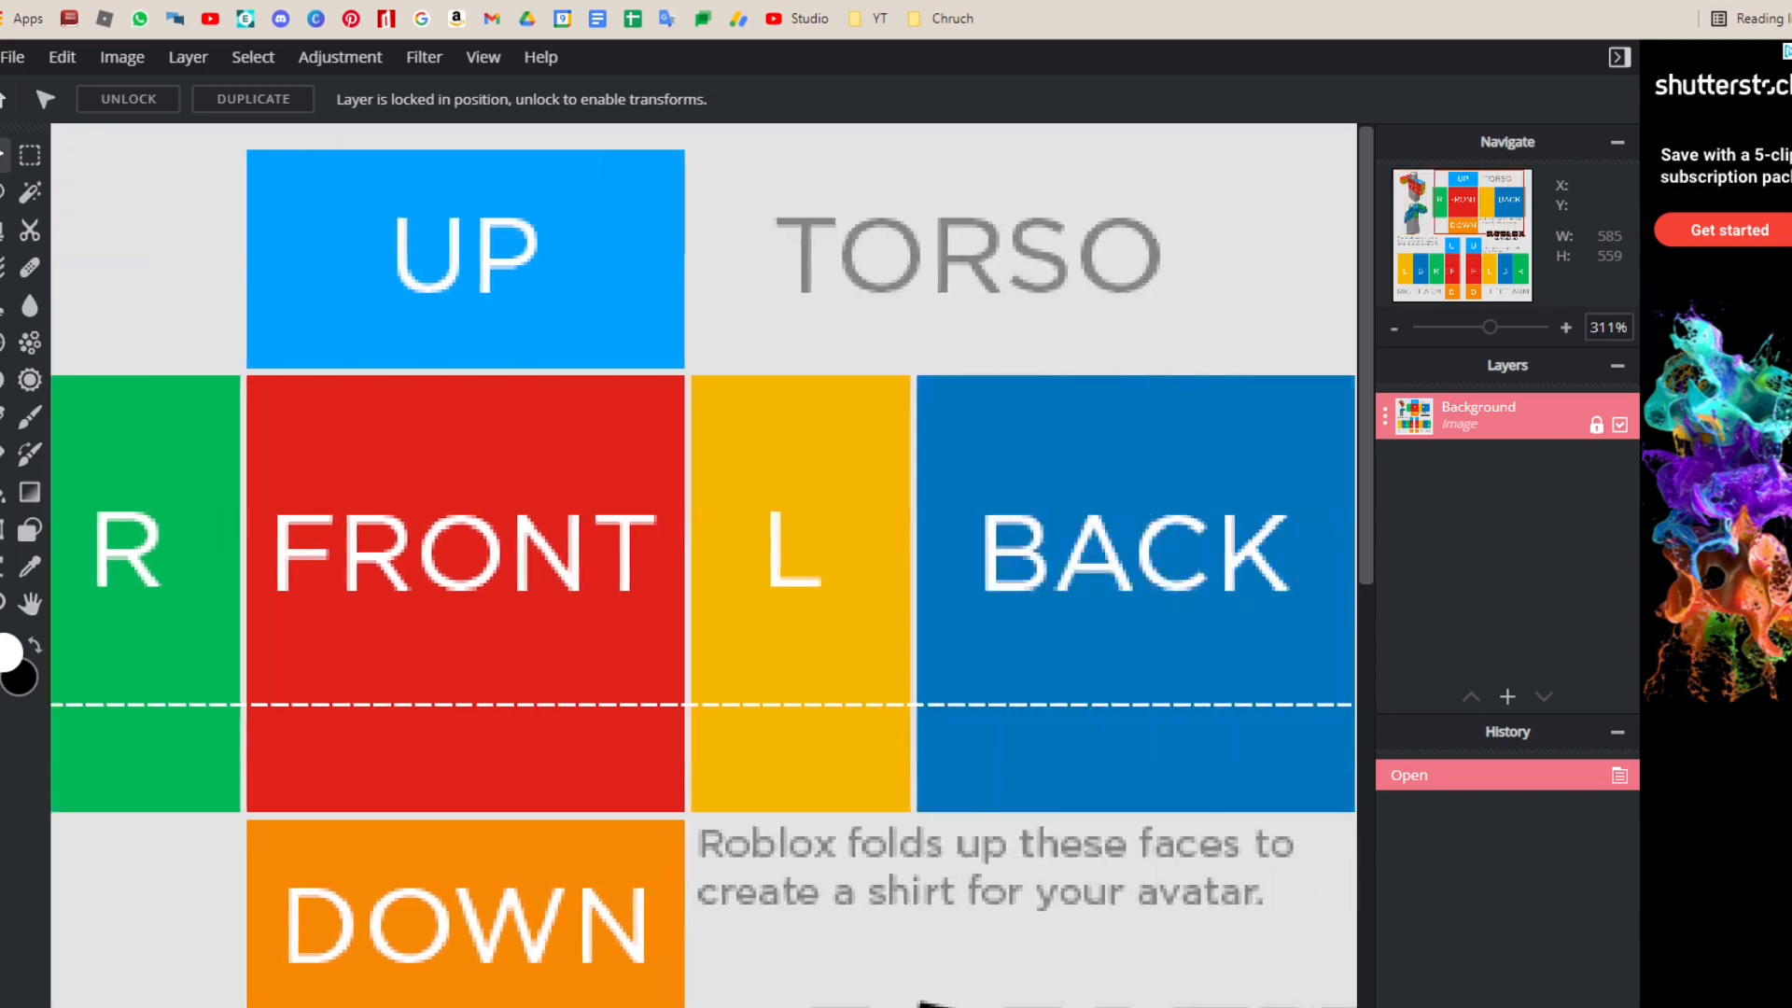
scroll(354, 714, "left", 5)
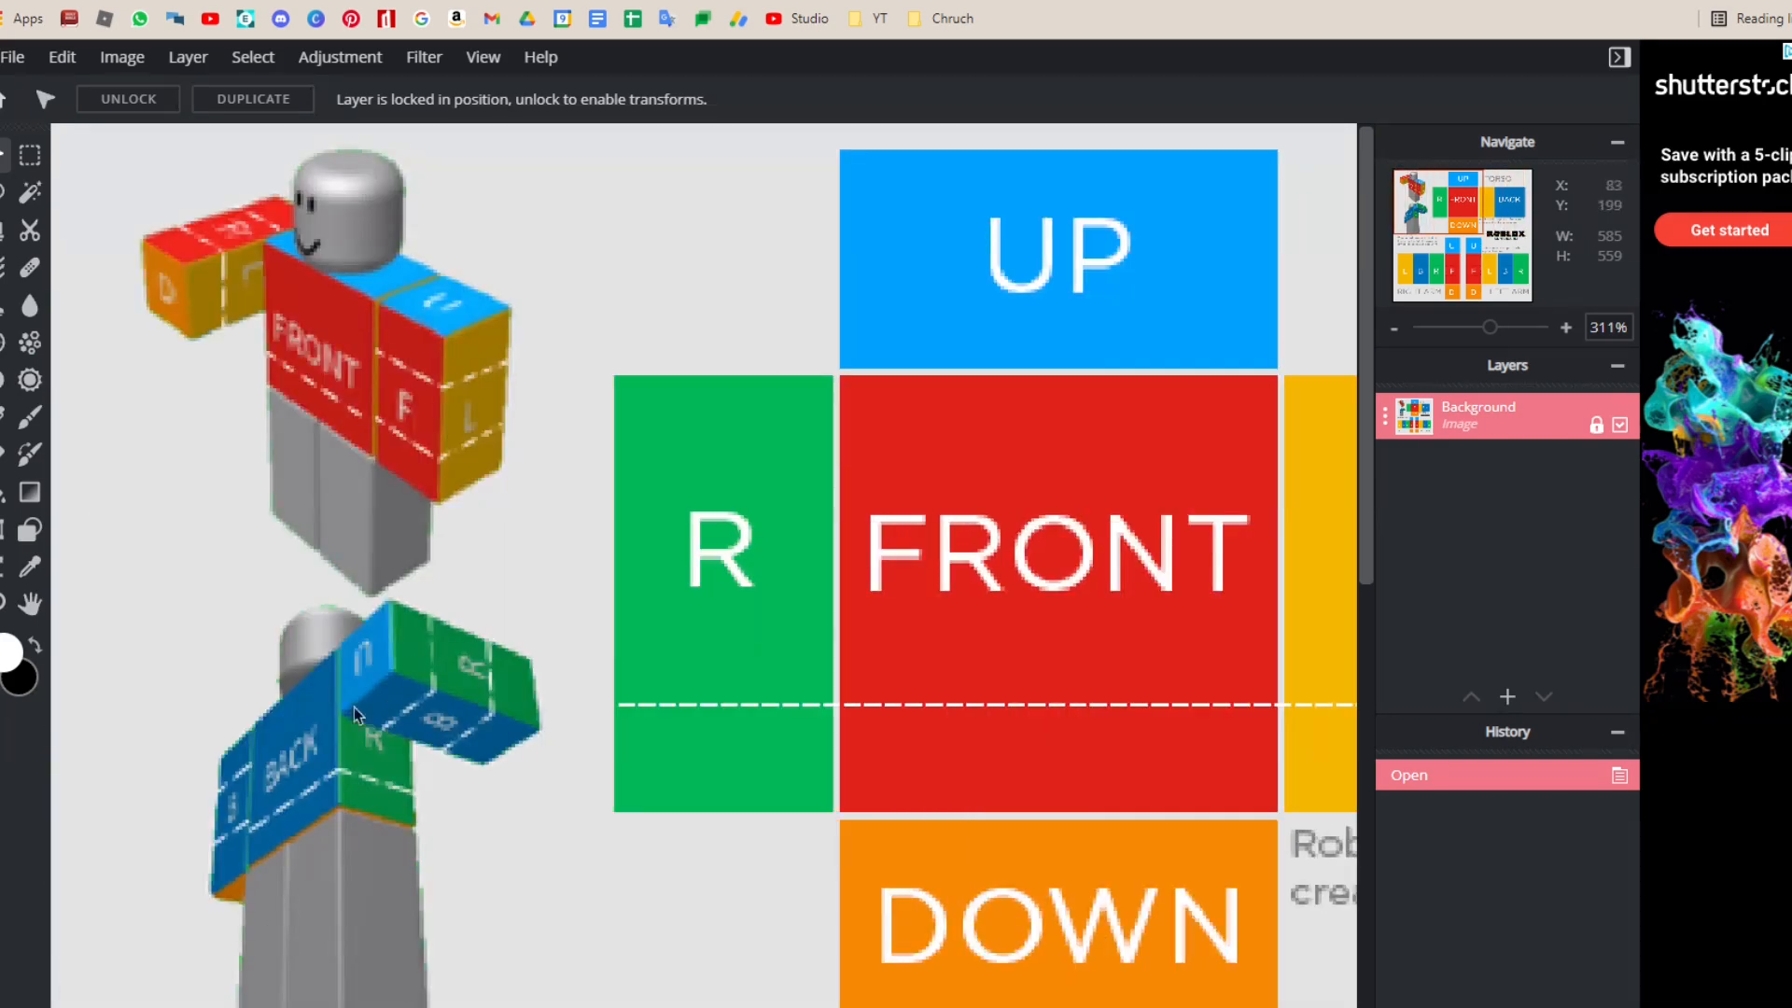
scroll(737, 594, "down", 4)
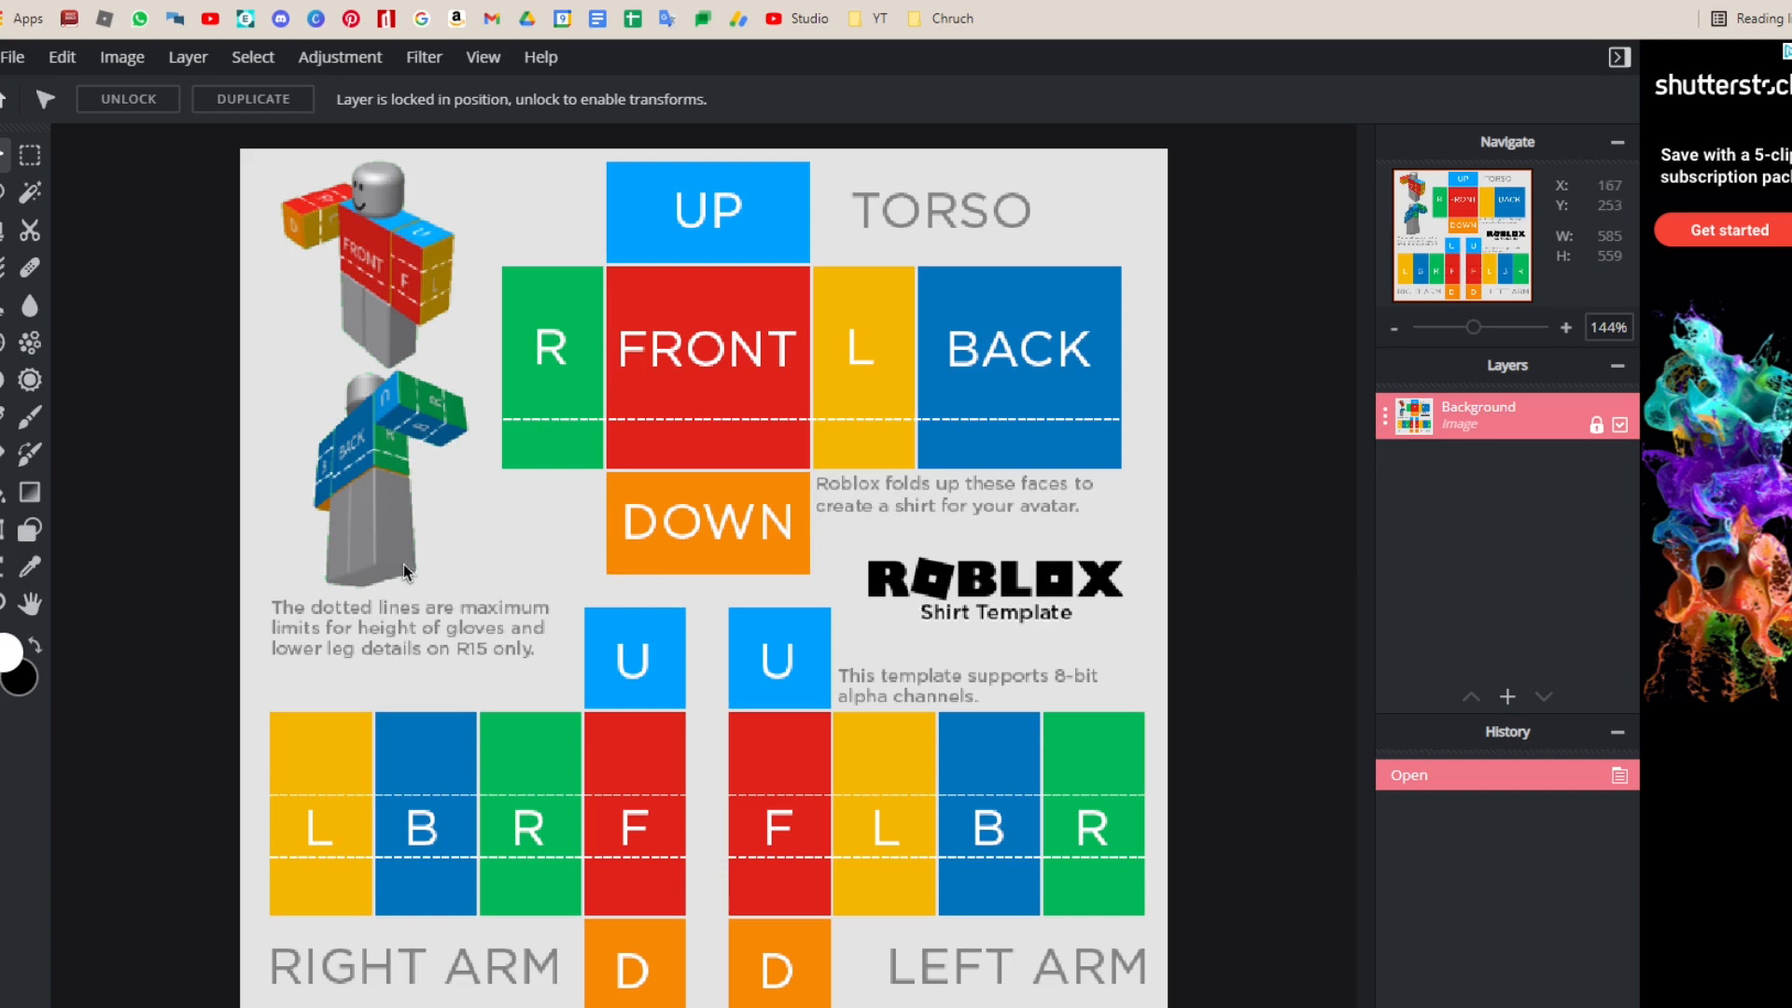
Step: Set the foreground colour to light purple #EFA8FF
left_click(7, 653)
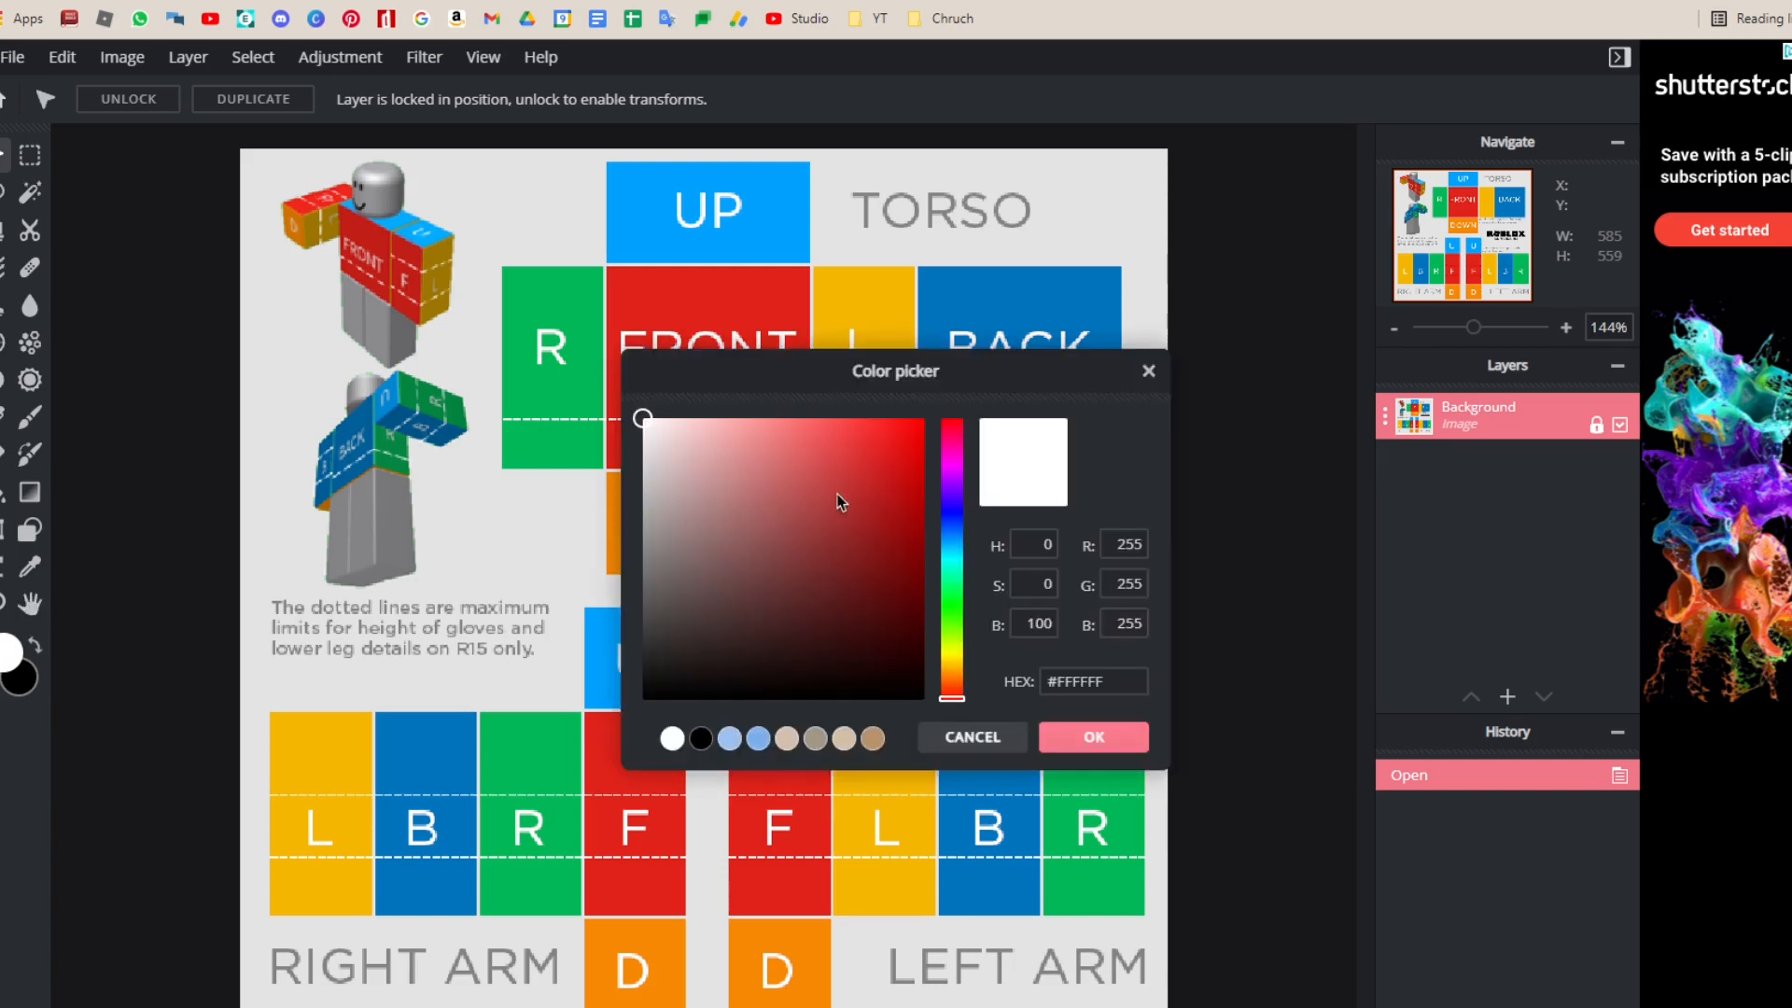
left_click(952, 478)
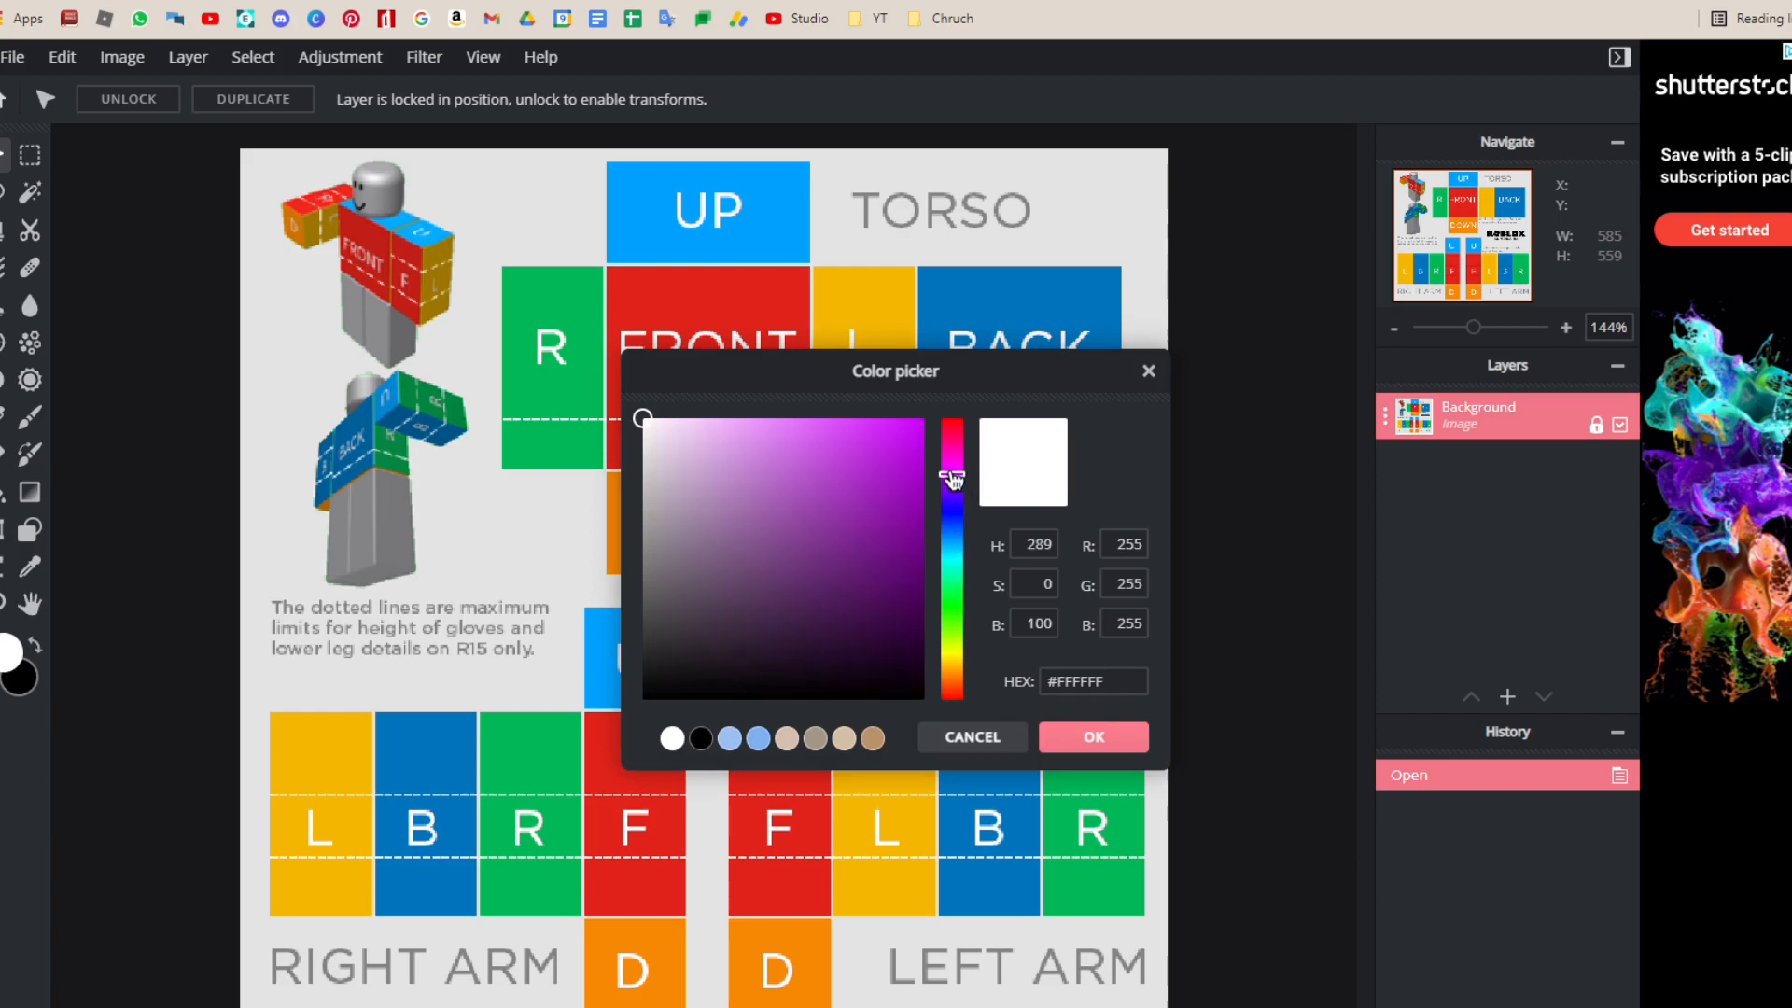
left_click_drag(721, 417, 739, 348)
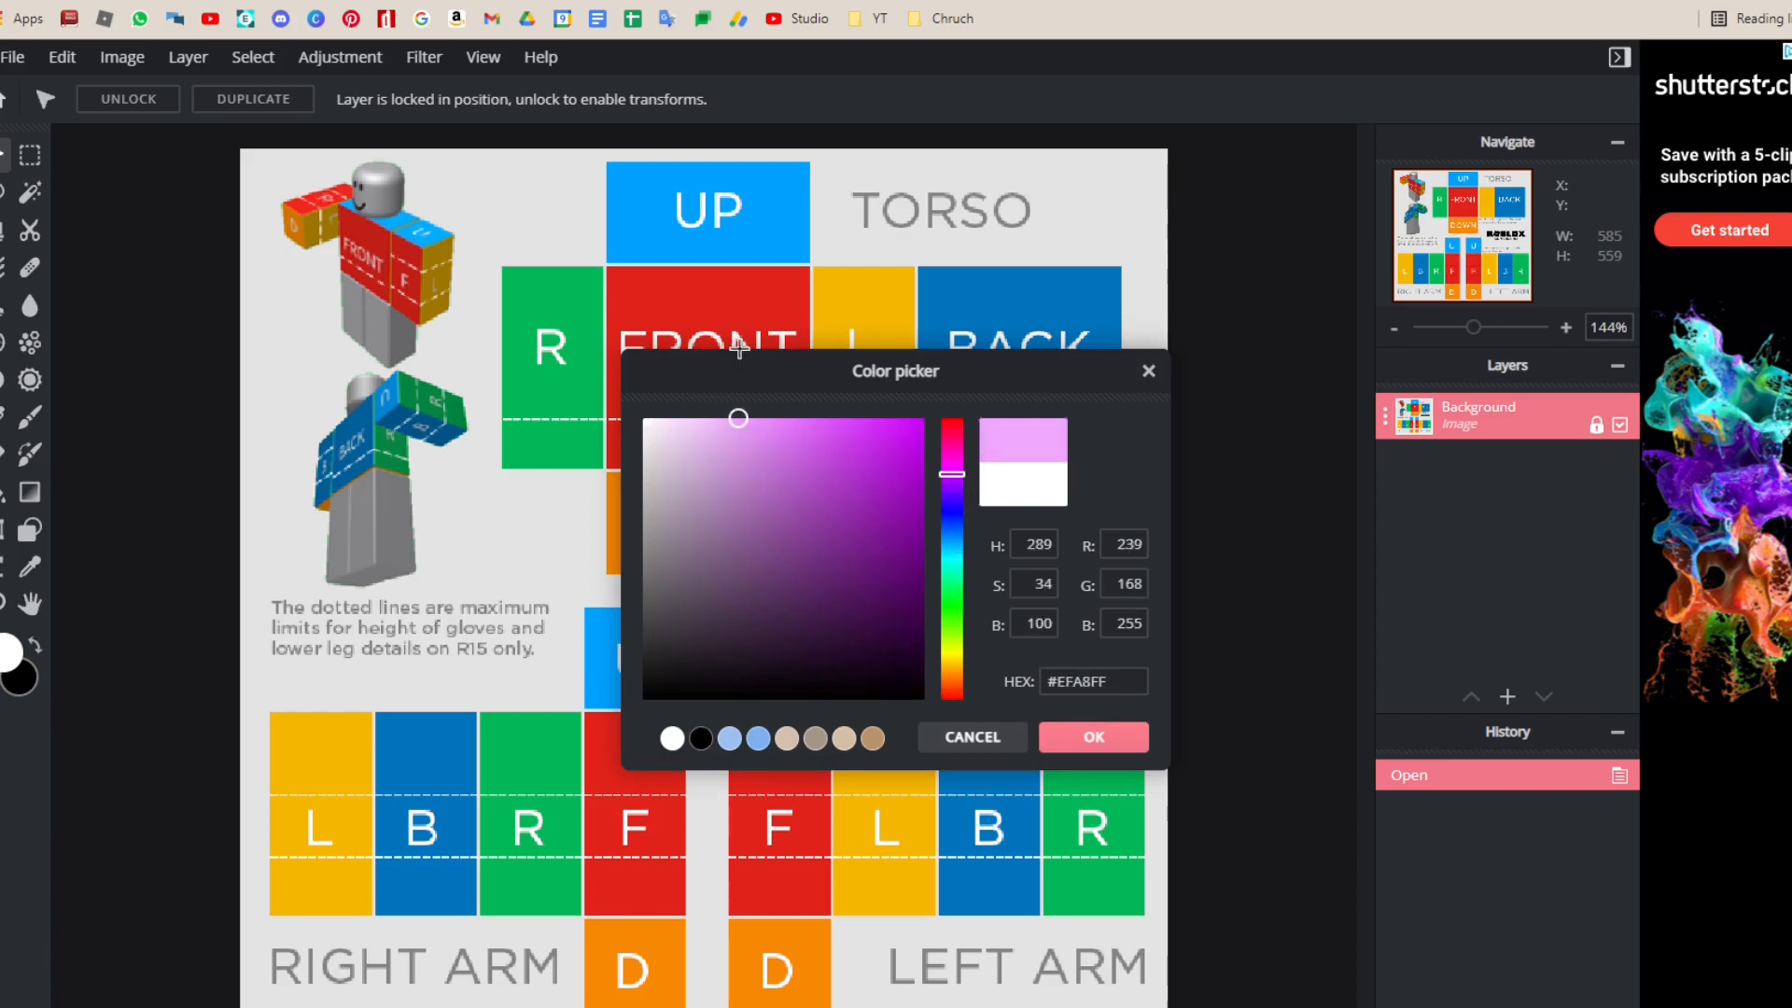
left_click(1055, 752)
Step: Add an empty layer above the shirt template and activate the rectangular Marquee tool
scroll(378, 348, "down", 1)
scroll(379, 349, "up", 1)
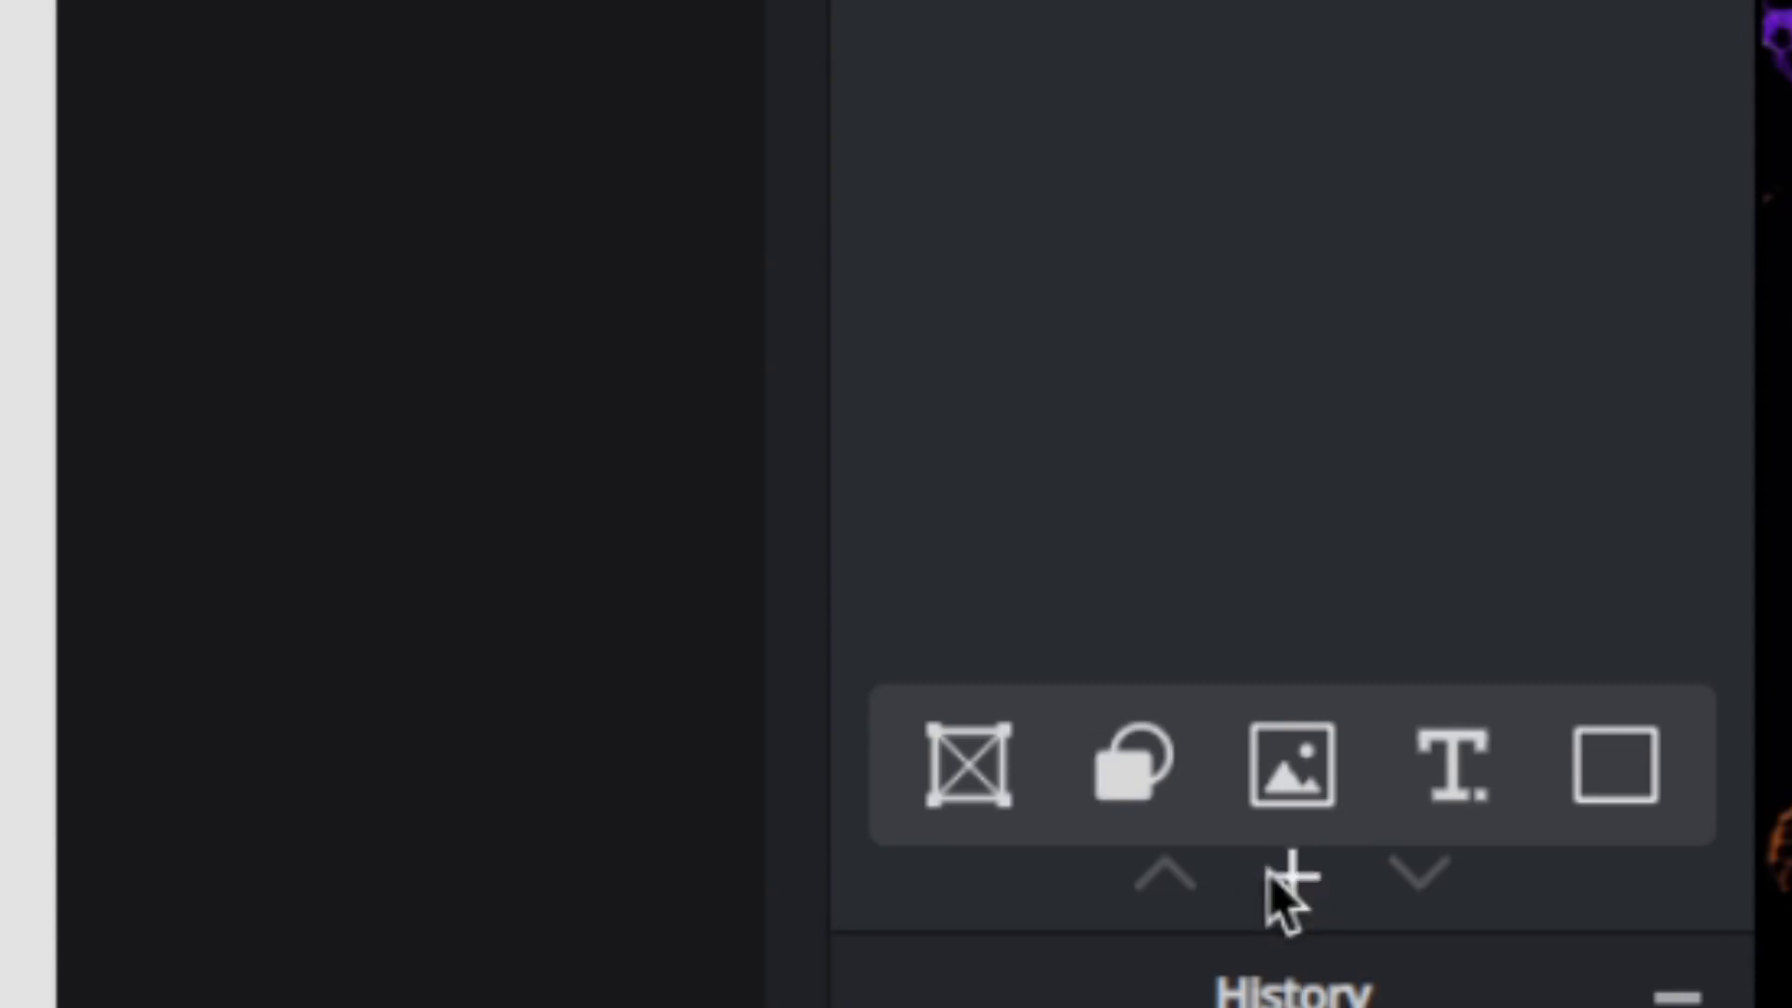
left_click(1508, 696)
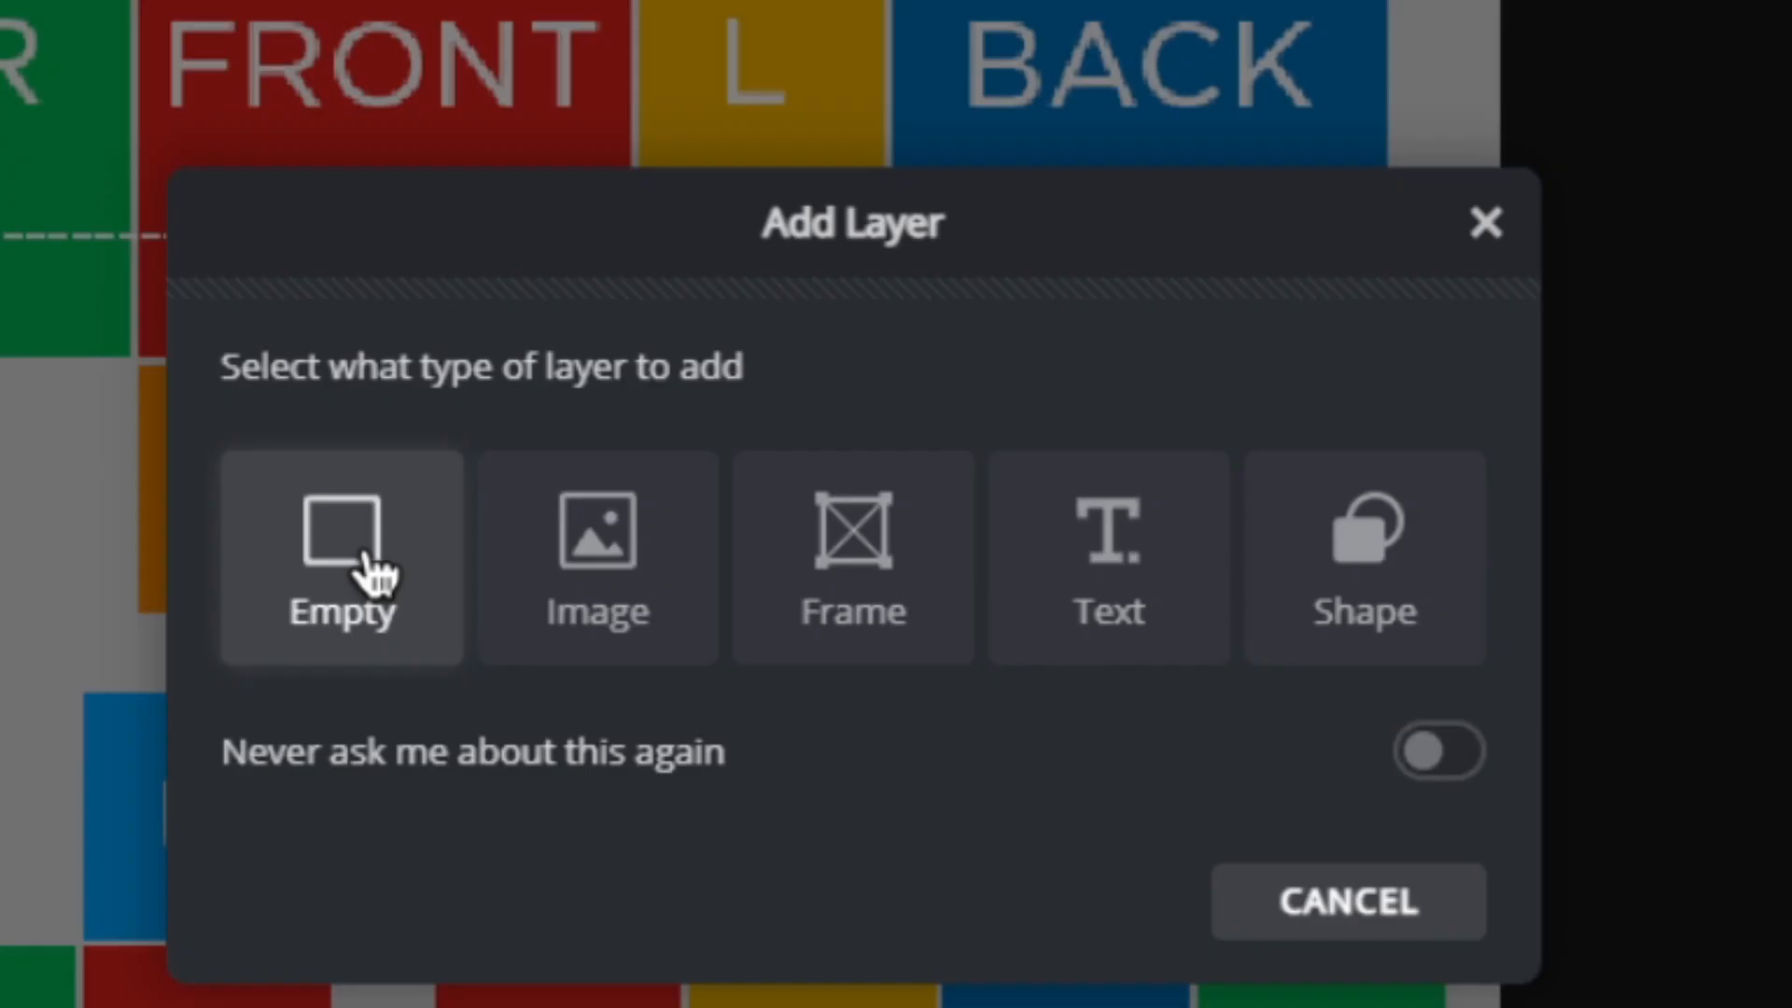
left_click(369, 574)
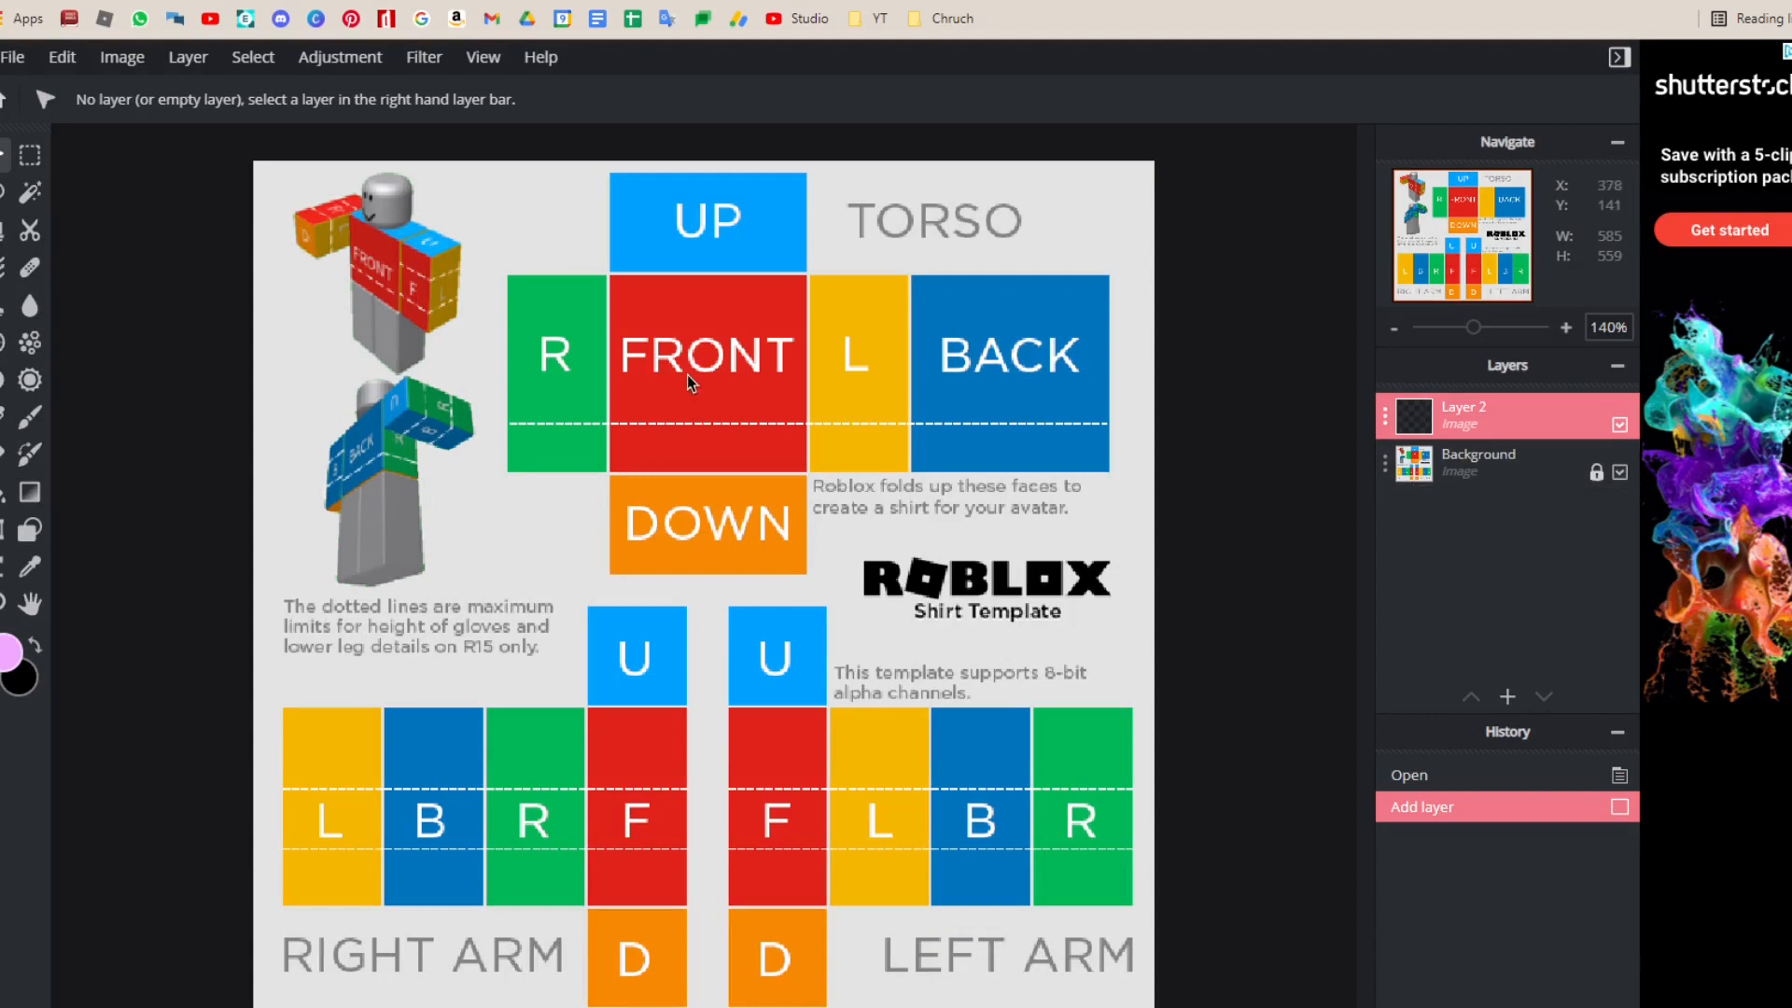
left_click(37, 168)
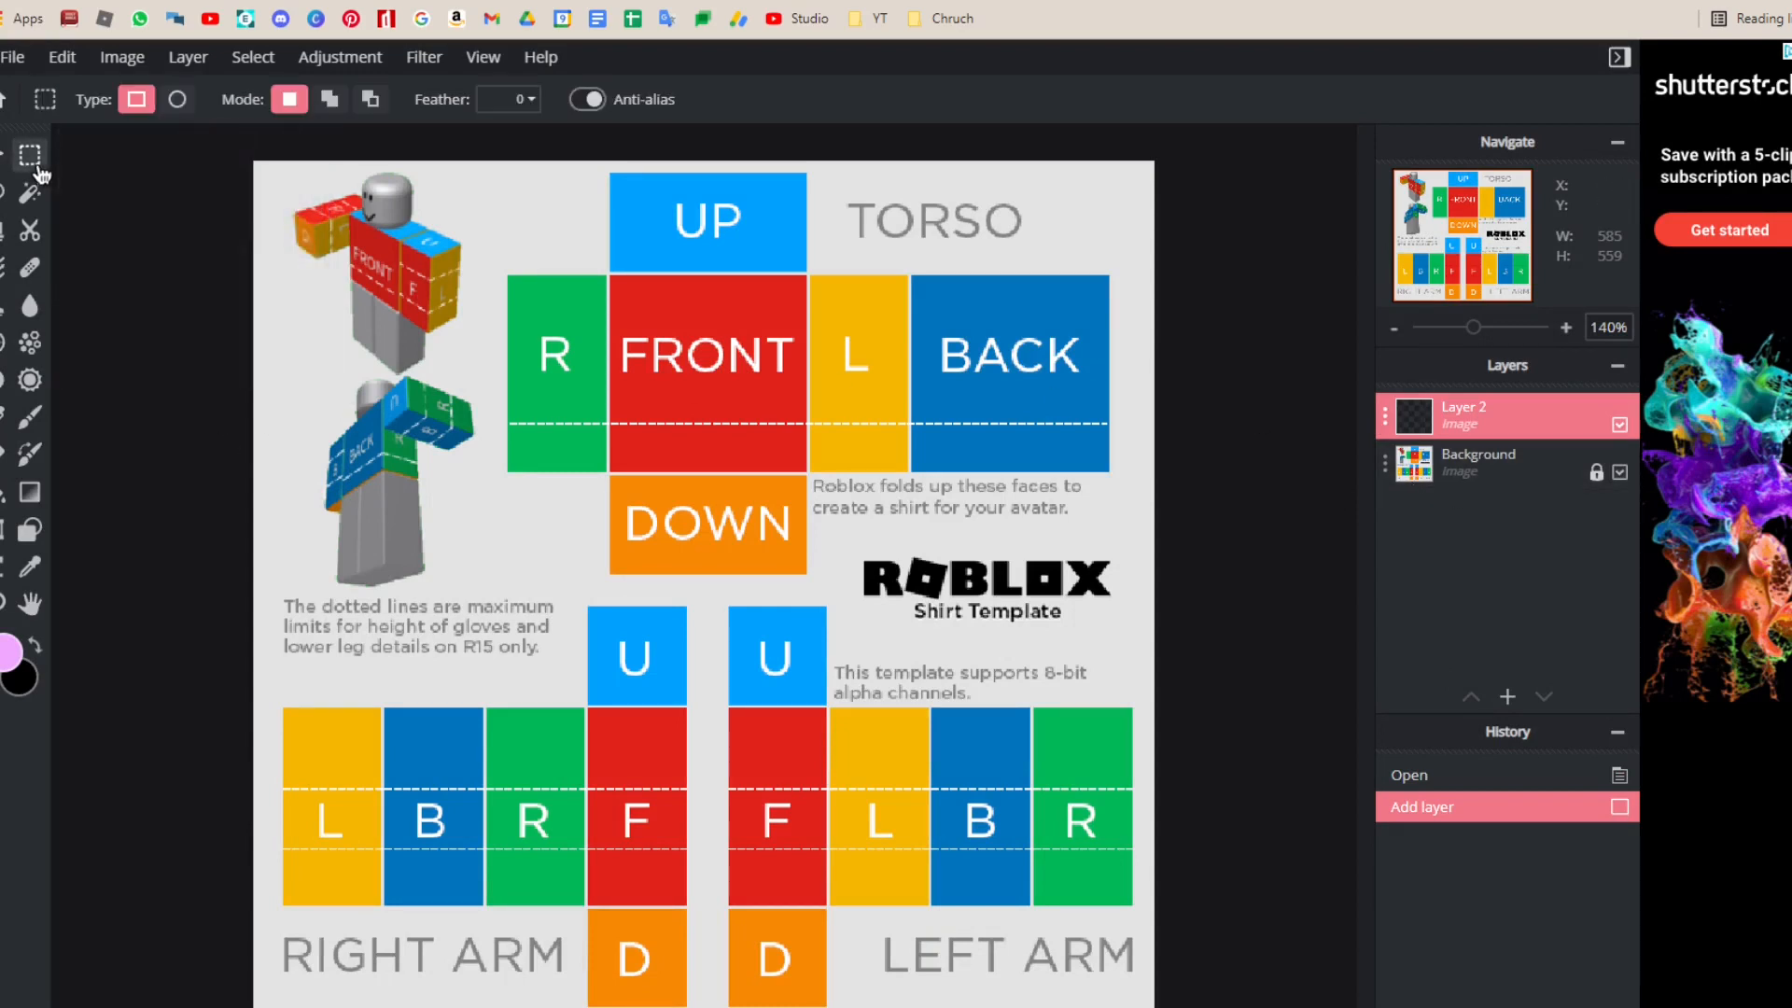
scroll(706, 298, "up", 1)
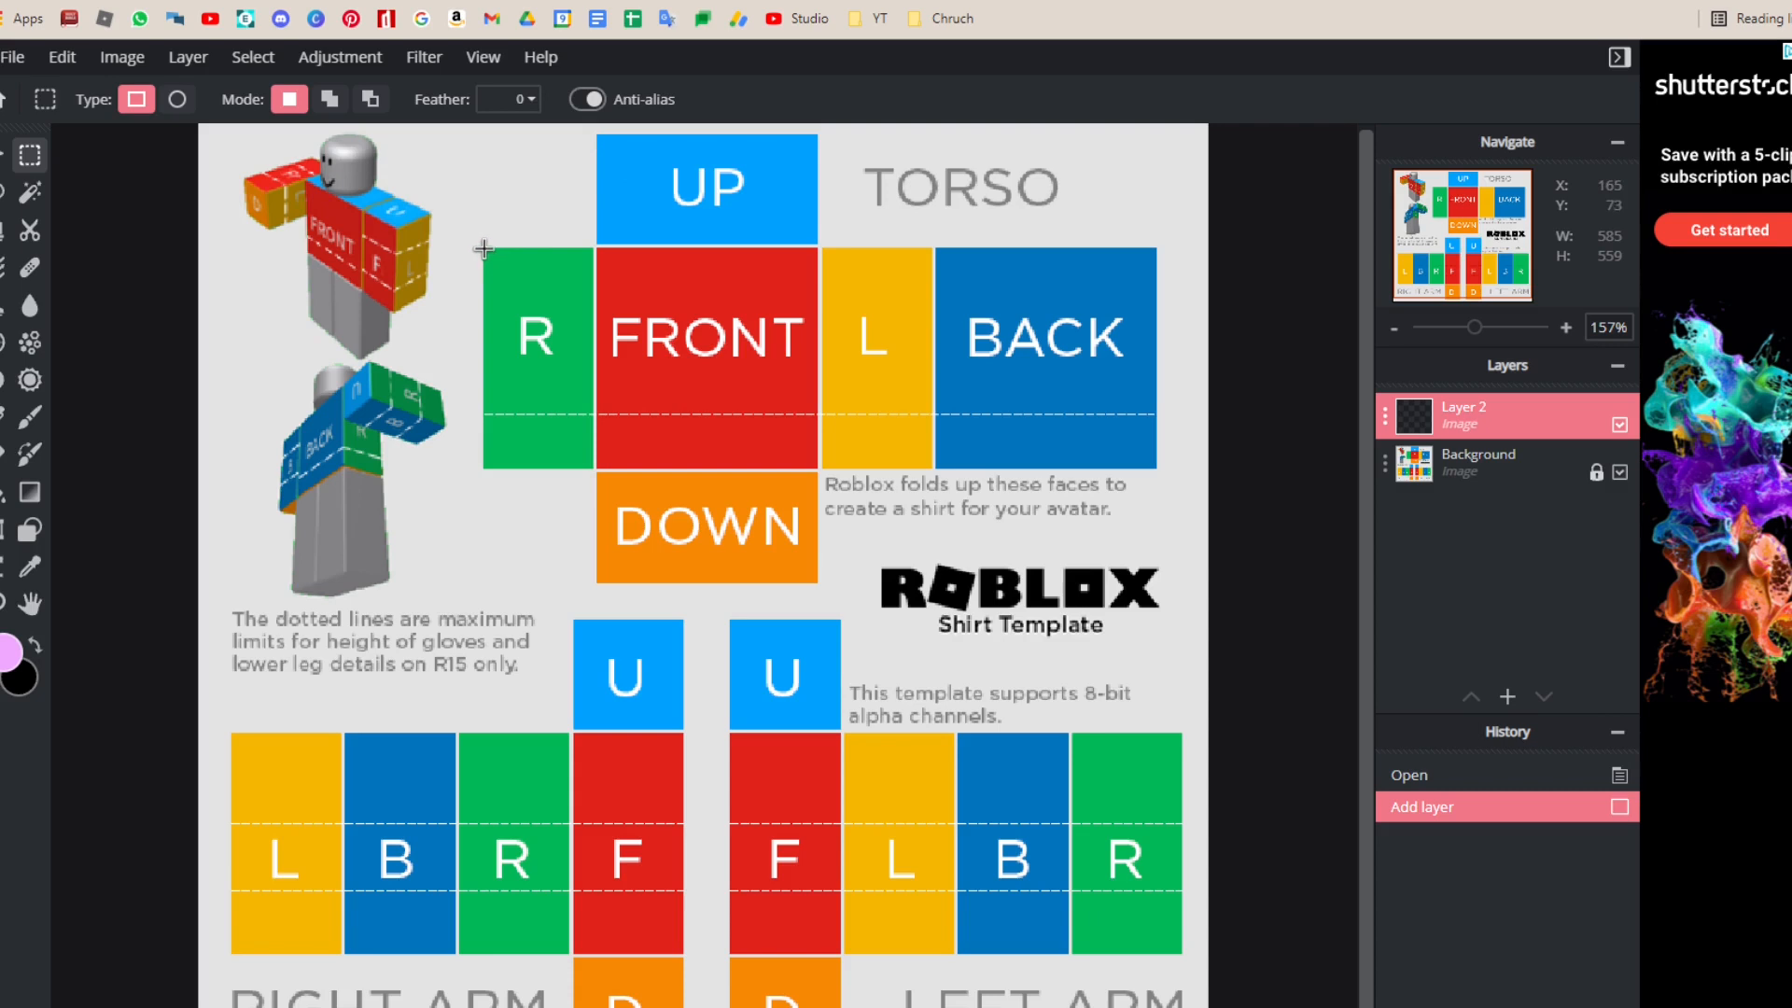
left_click_drag(484, 248, 1153, 401)
scroll(597, 406, "up", 8)
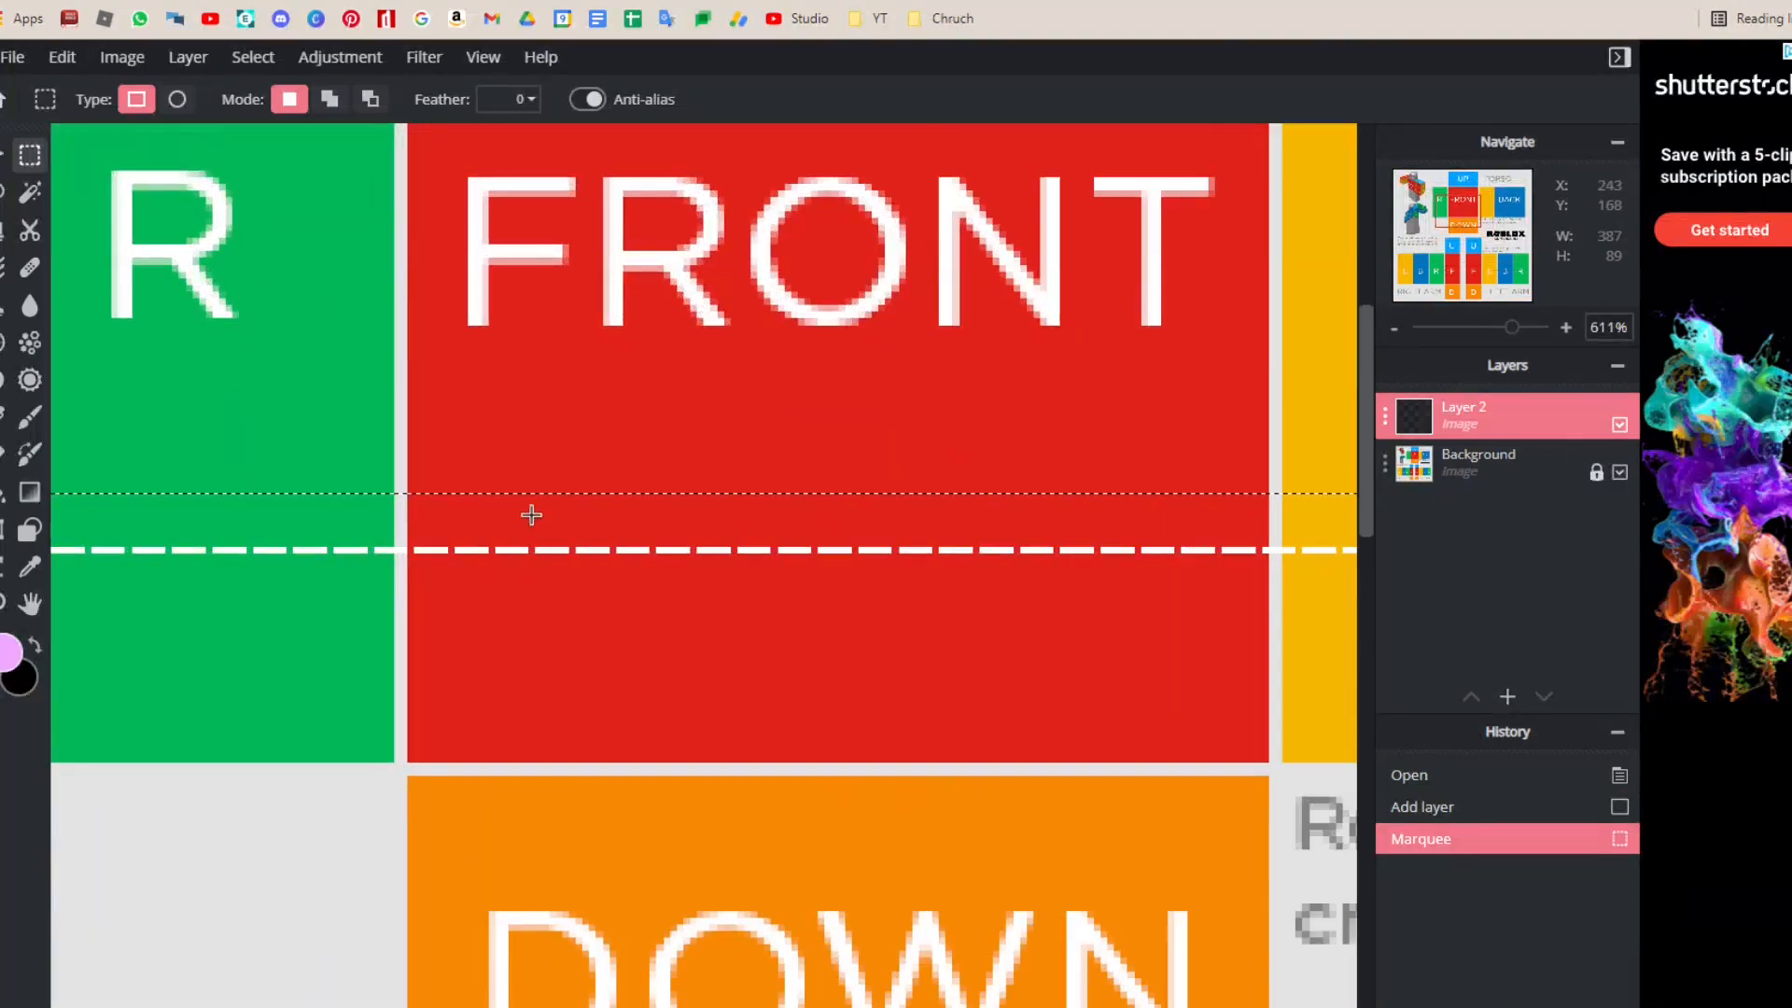
scroll(532, 513, "down", 8)
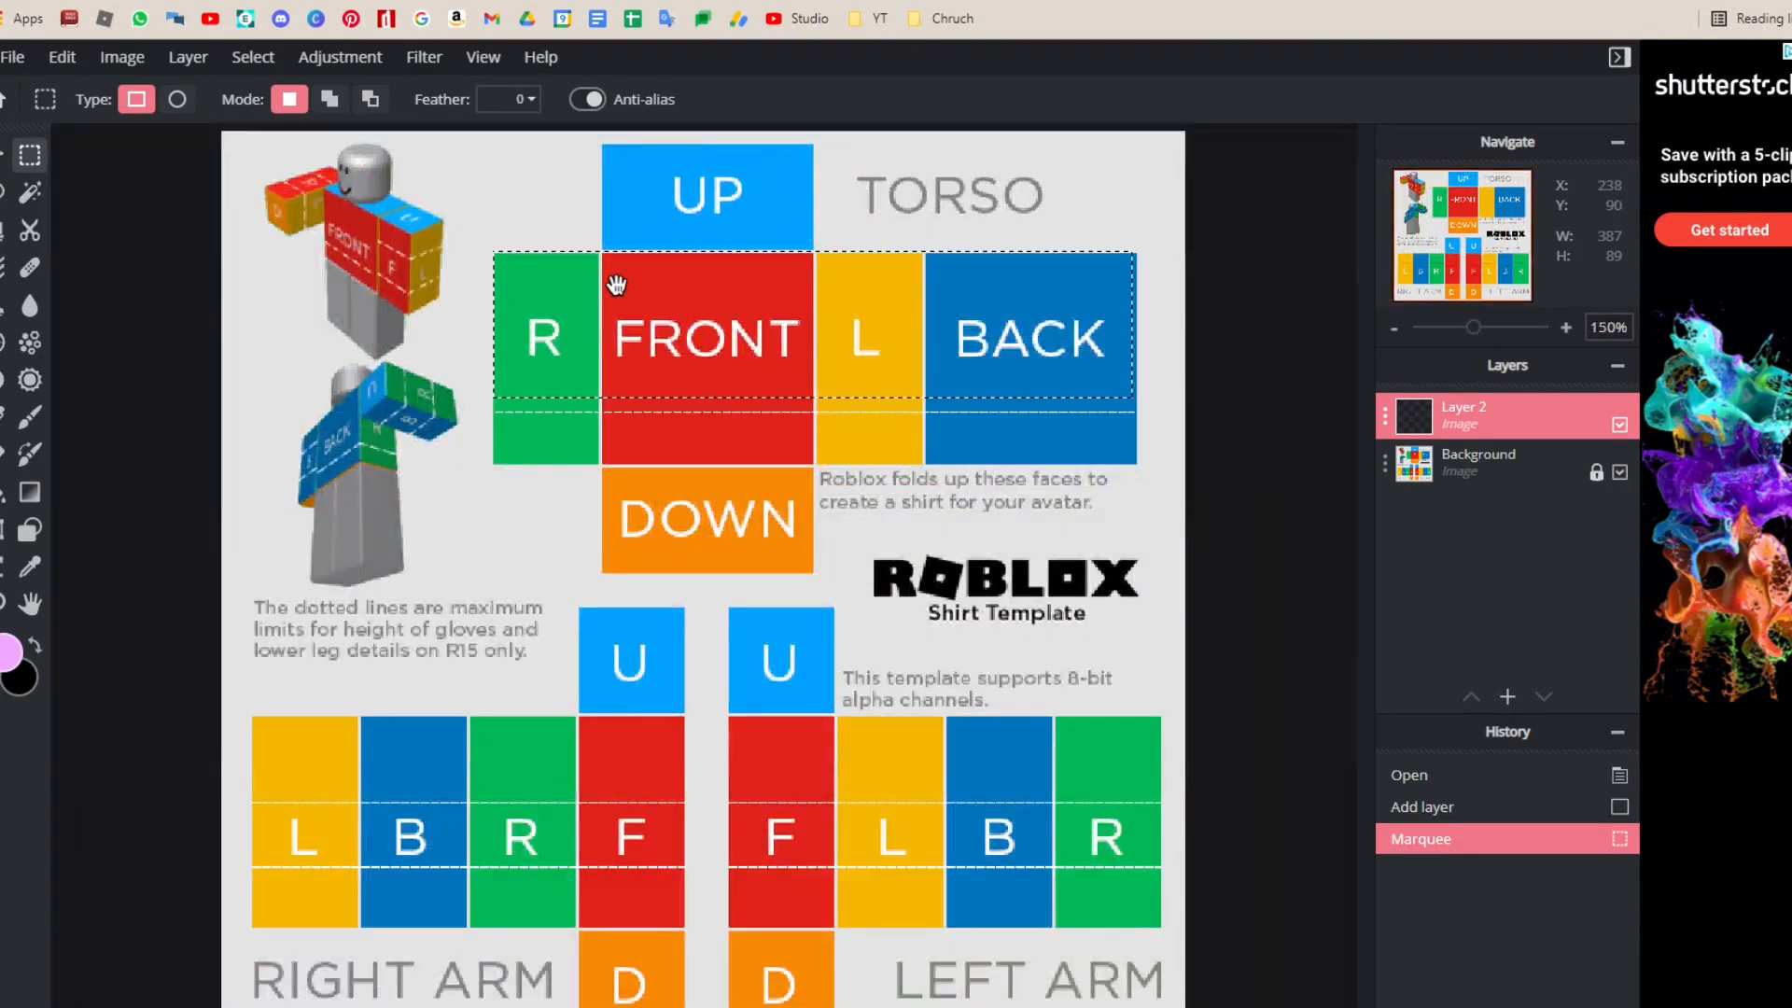
scroll(602, 299, "up", 3)
scroll(631, 302, "up", 2)
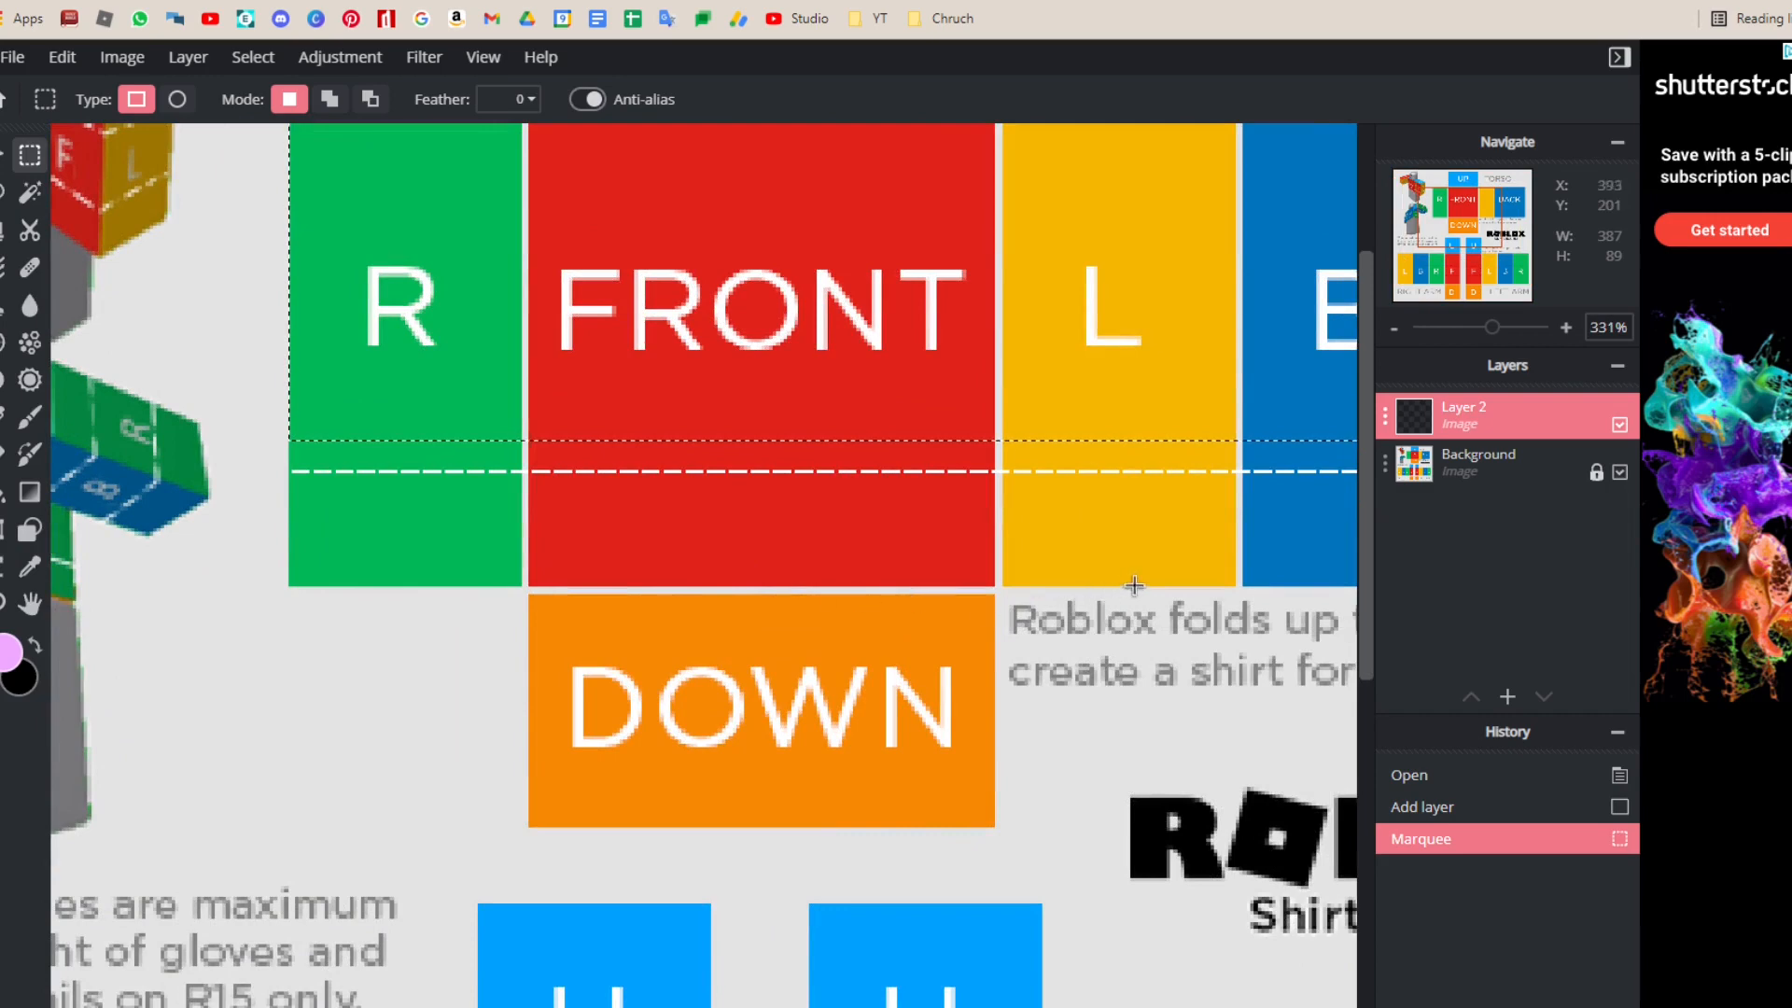
scroll(805, 473, "down", 6)
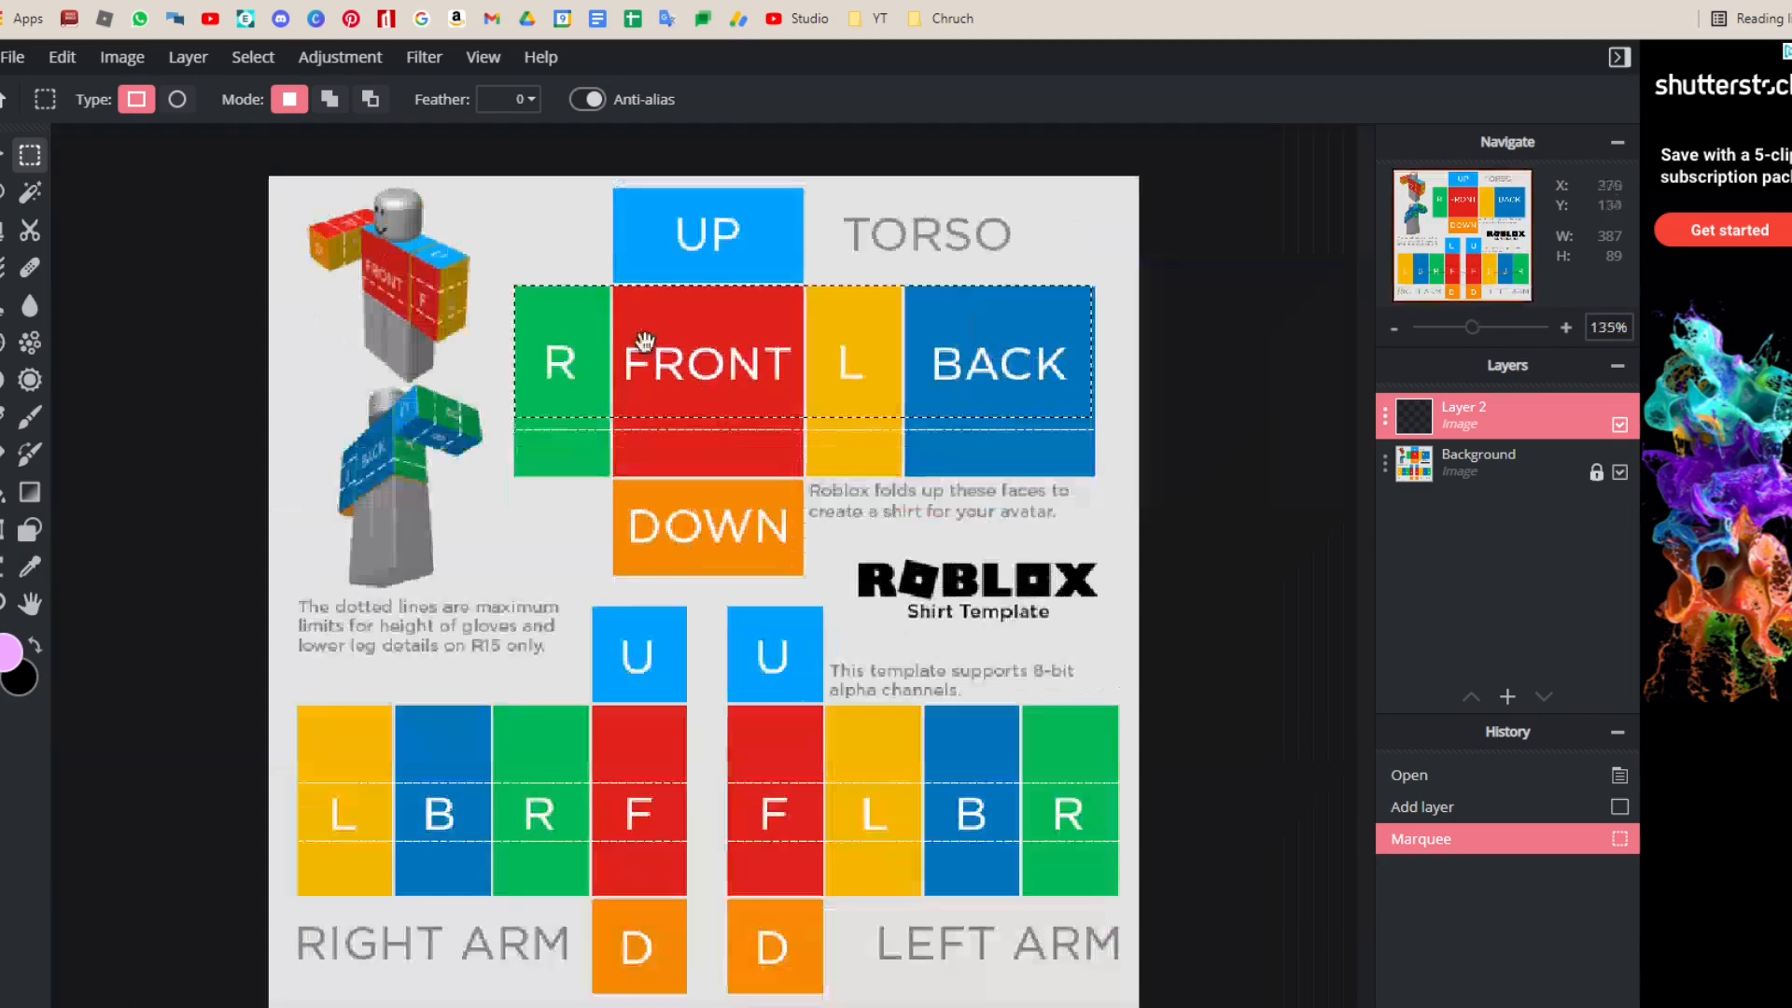
left_click(307, 292)
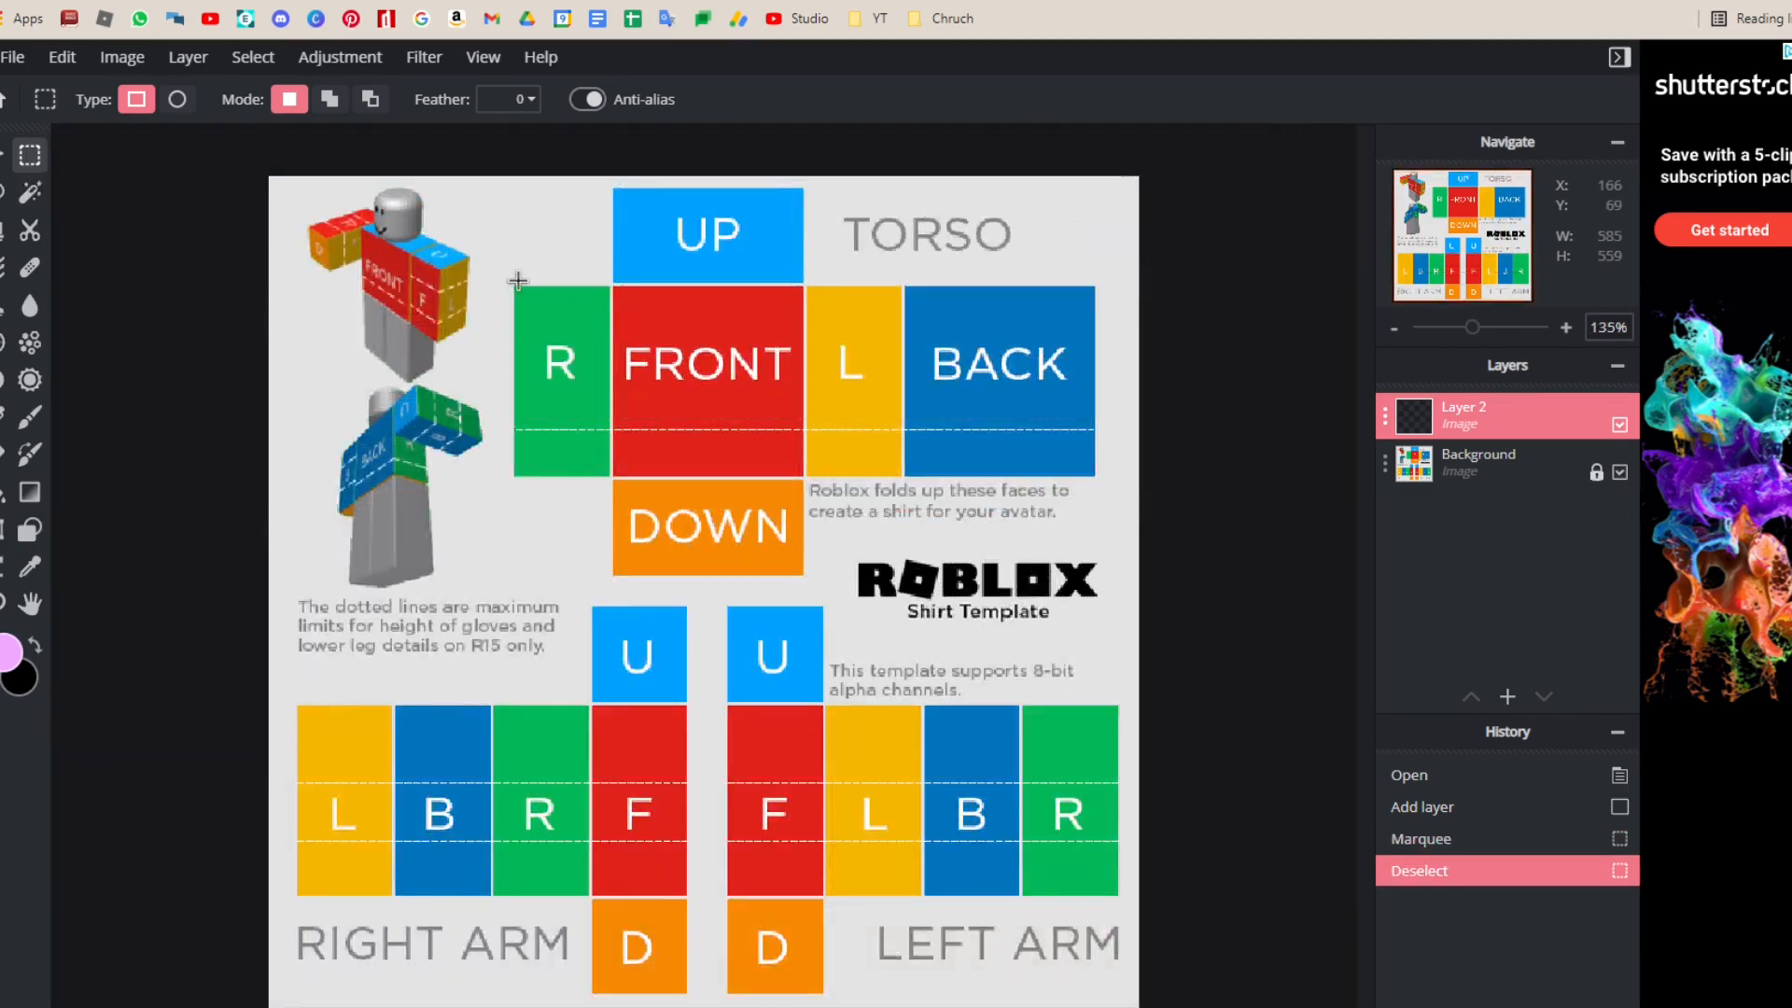
Step: Fill a marquee area of about 390 by 99 px across the torso's R, FRONT, L and BACK faces with the foreground colour and deselect
scroll(518, 280, "up", 1)
left_click_drag(492, 247, 1141, 410)
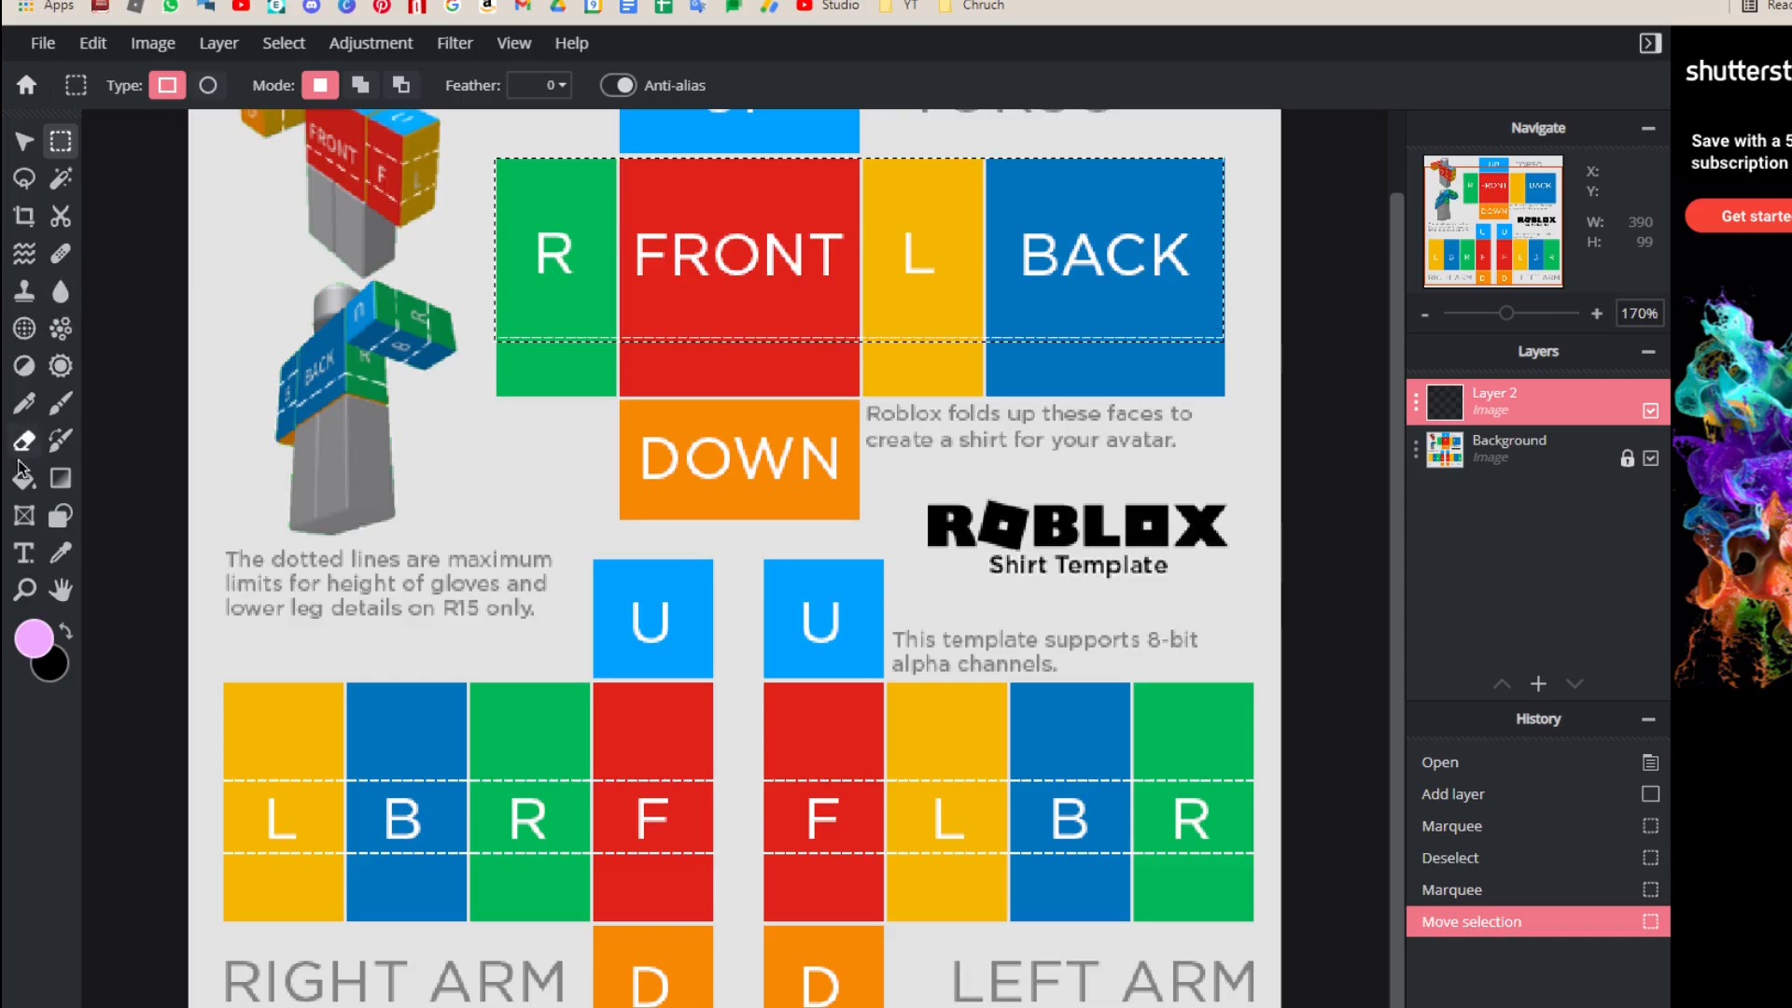
left_click(18, 587)
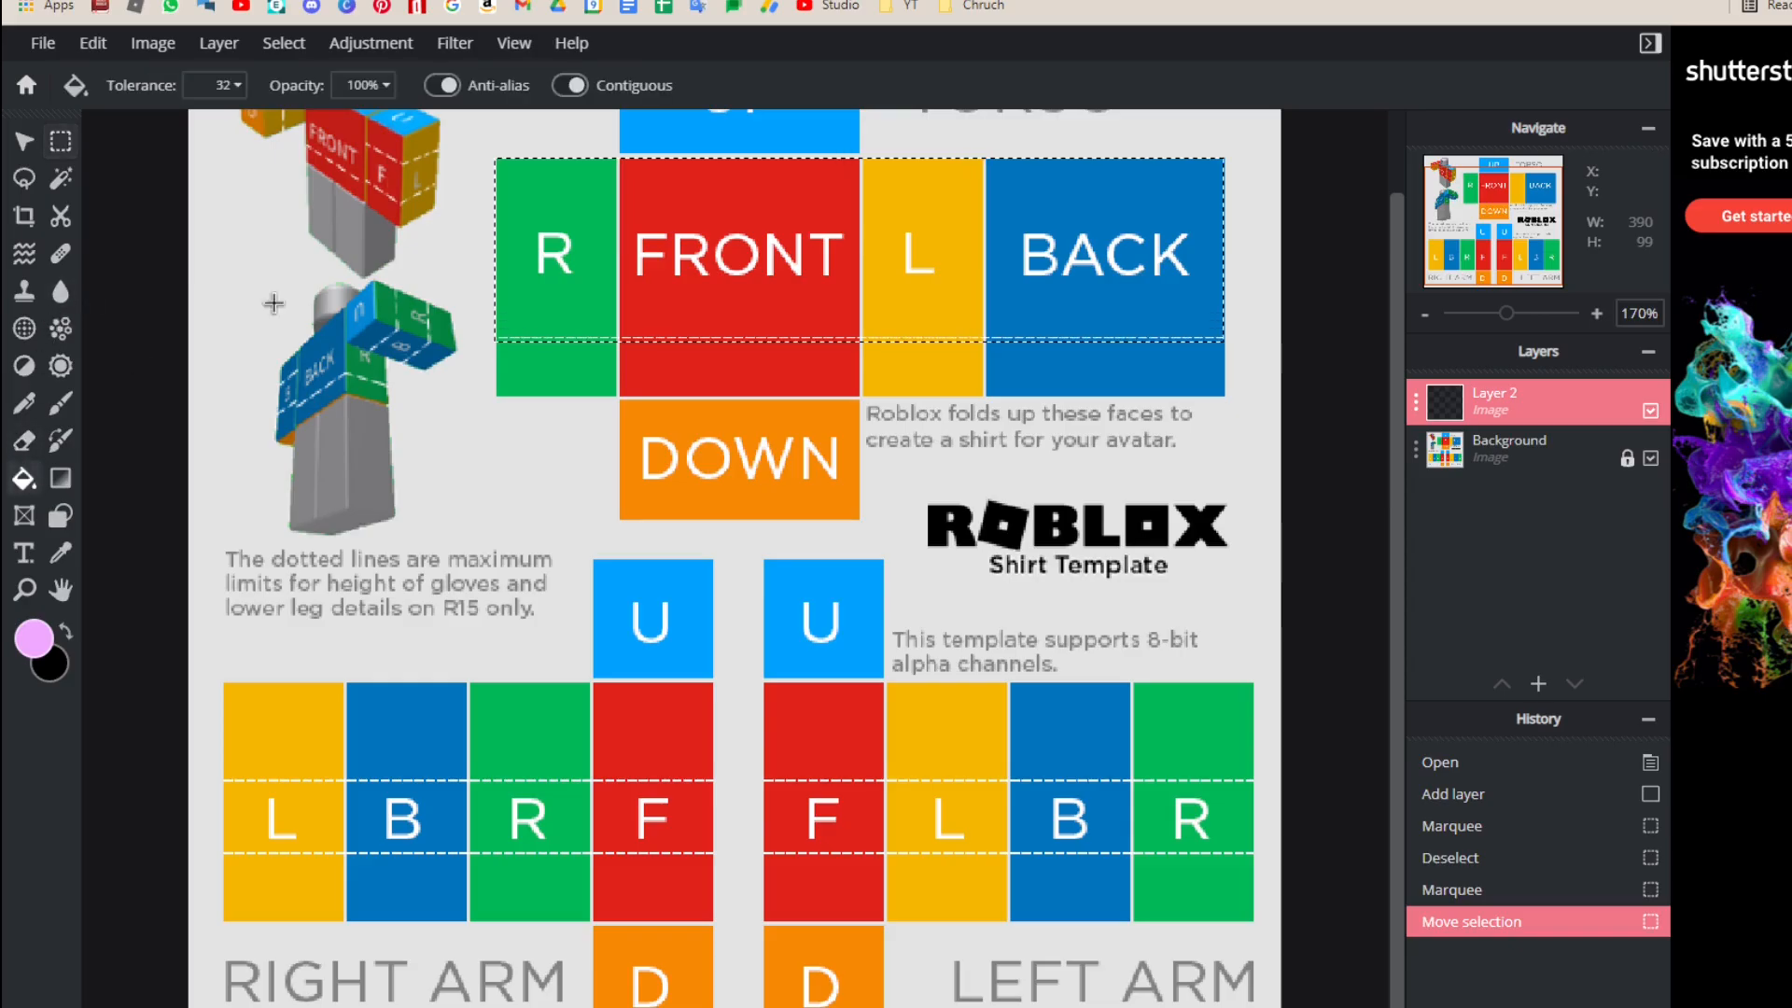
left_click(715, 238)
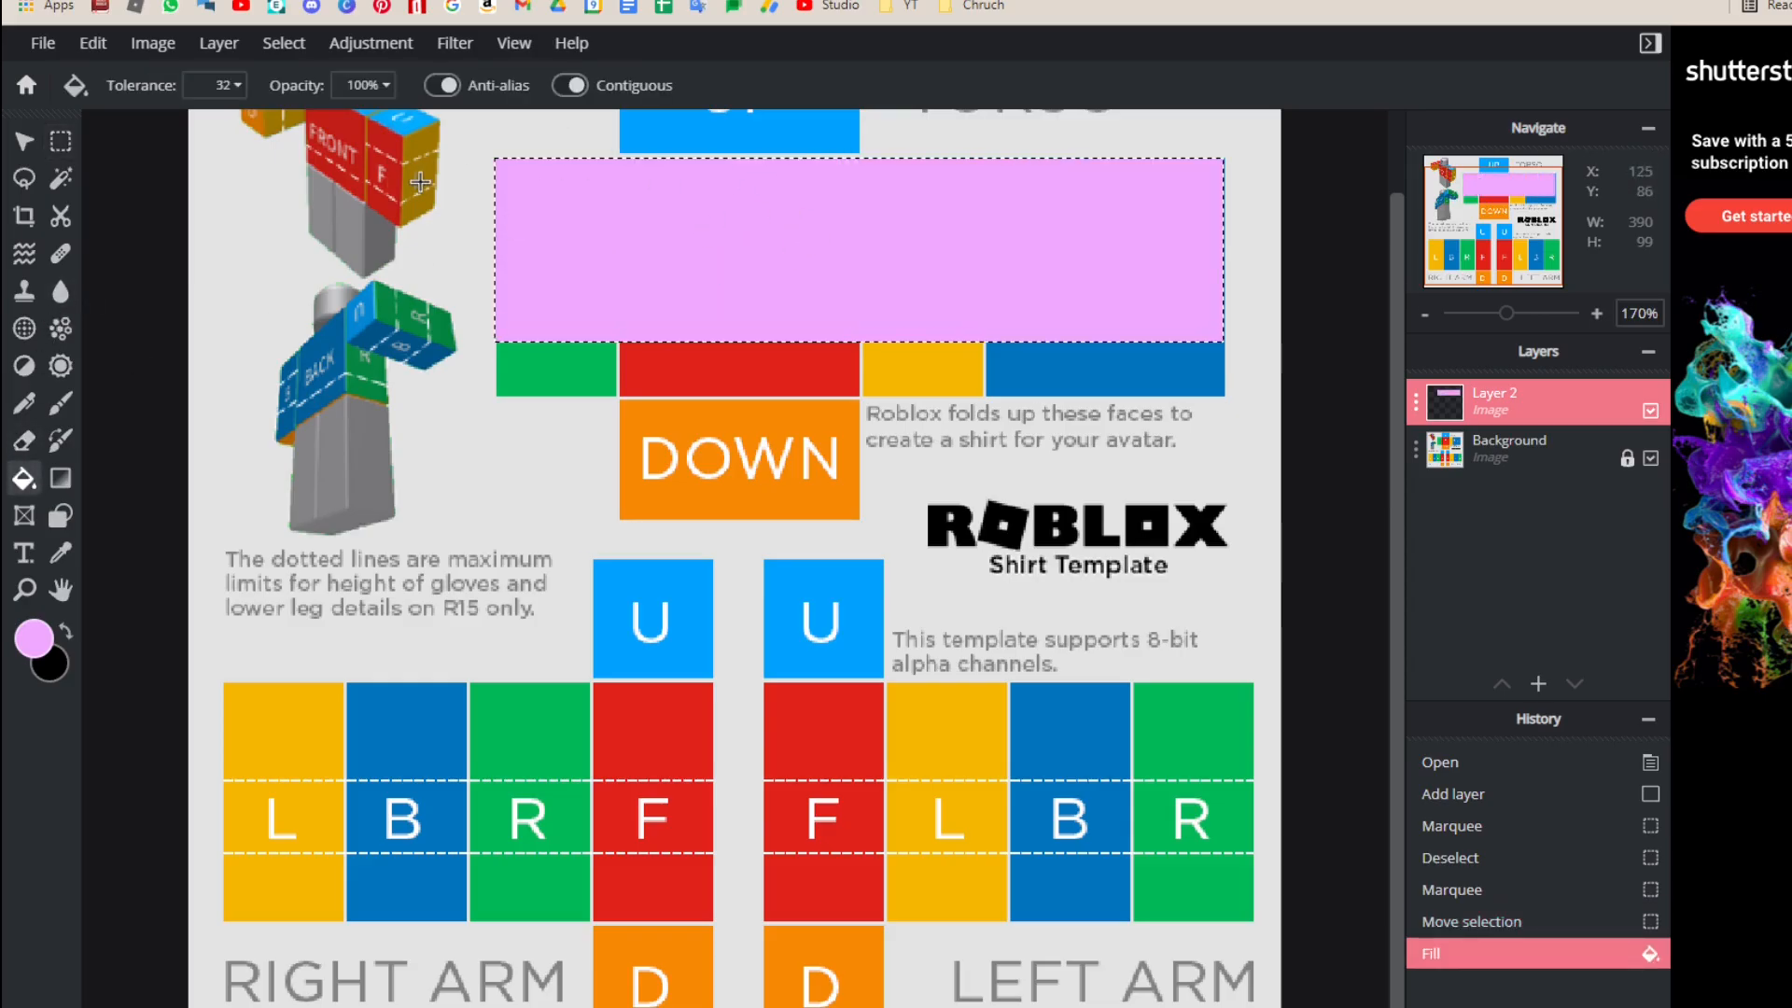
key("ctrl+0")
key("ctrl+plus")
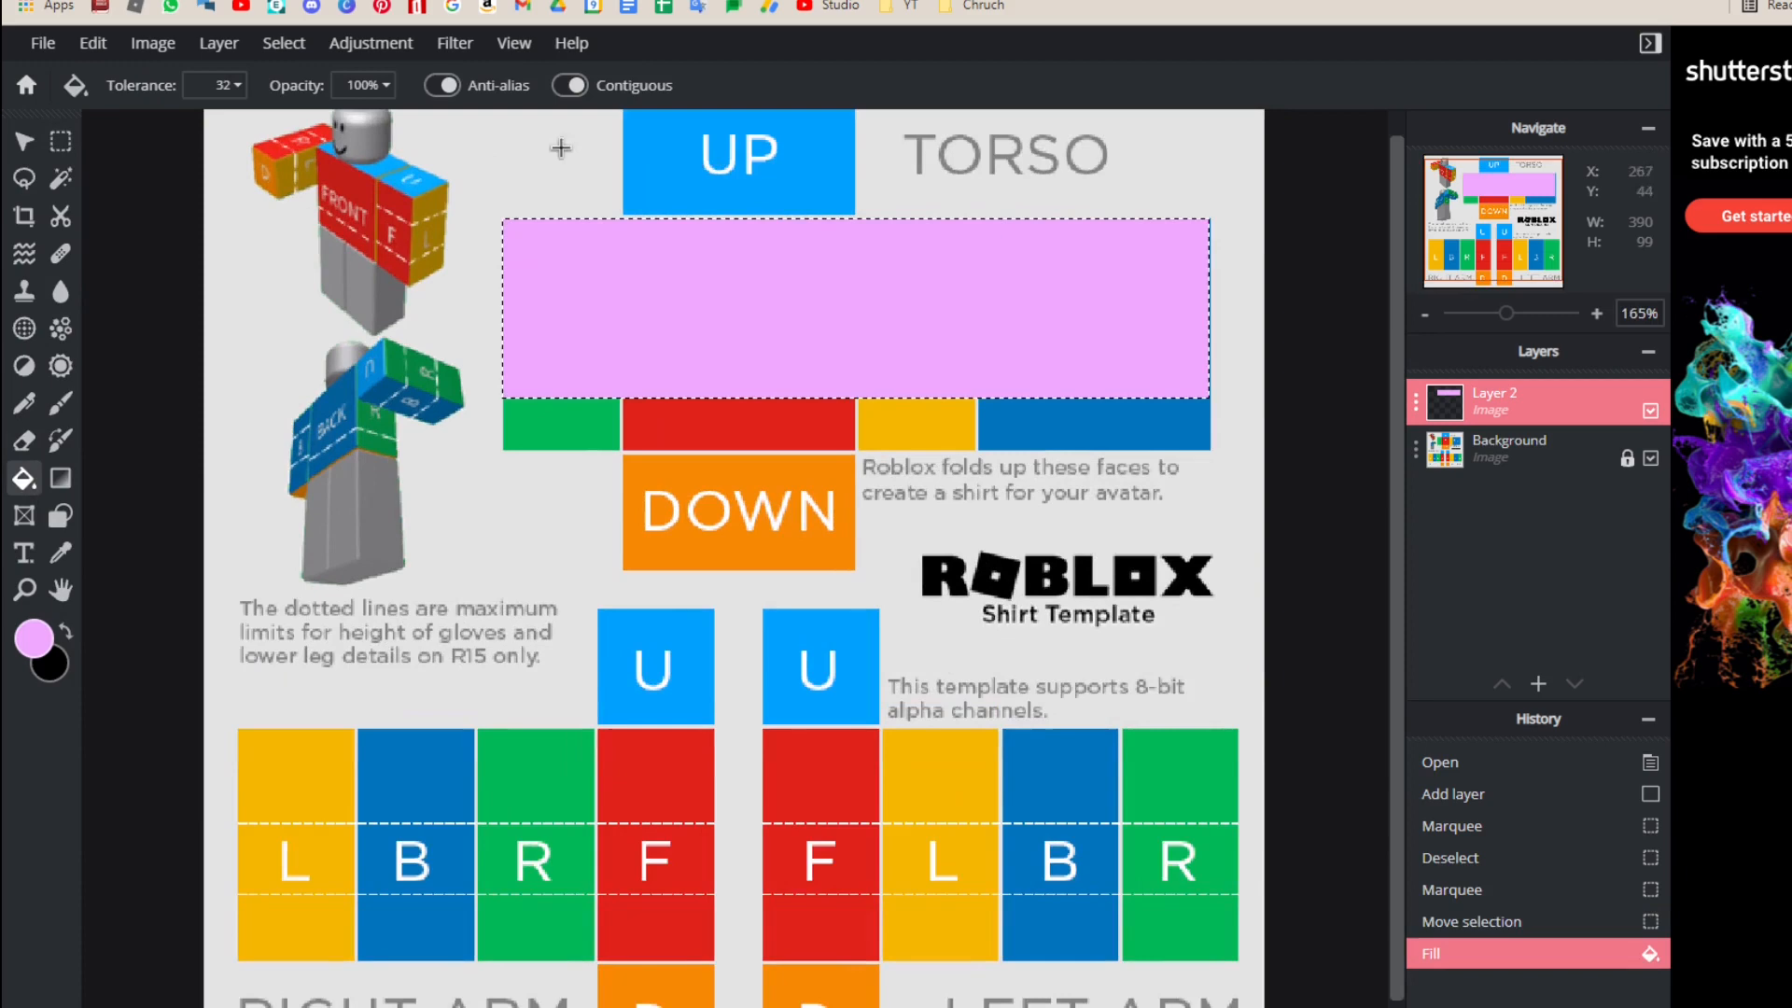
left_click(61, 141)
left_click(307, 262)
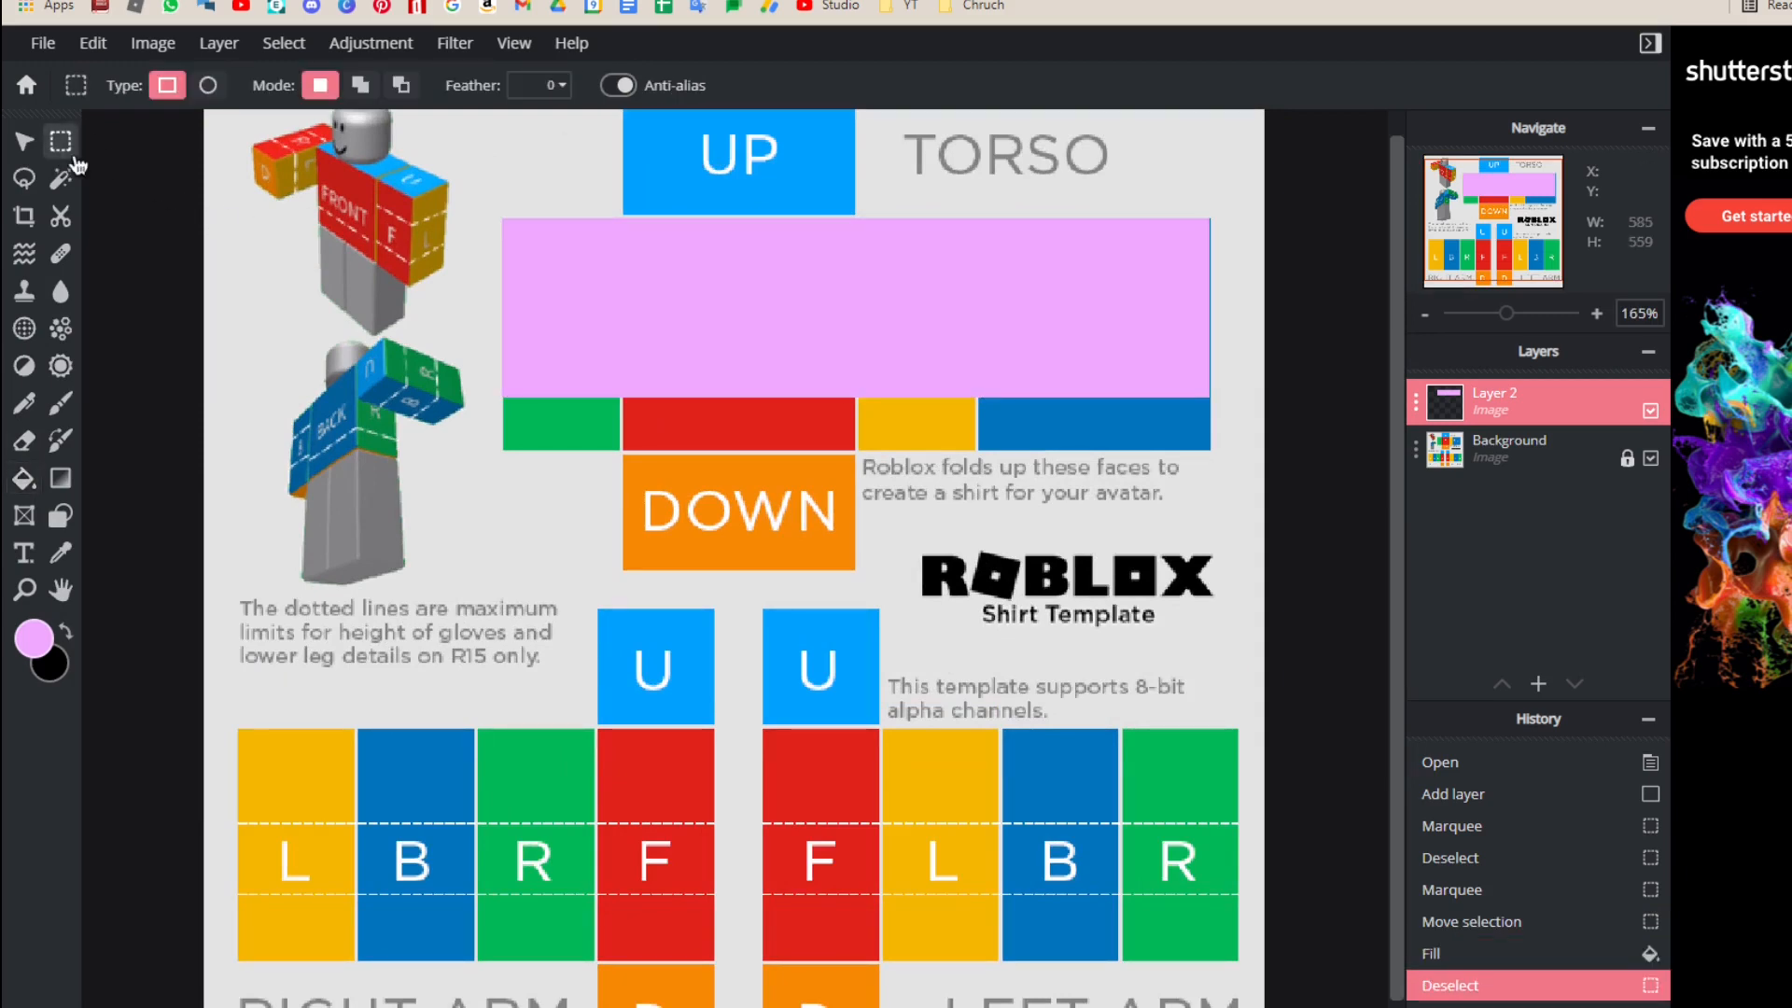
Step: Stretch the purple torso rectangle to 391 px wide with free aspect so it covers the outer edge of the BACK face
scroll(861, 248, "down", 3)
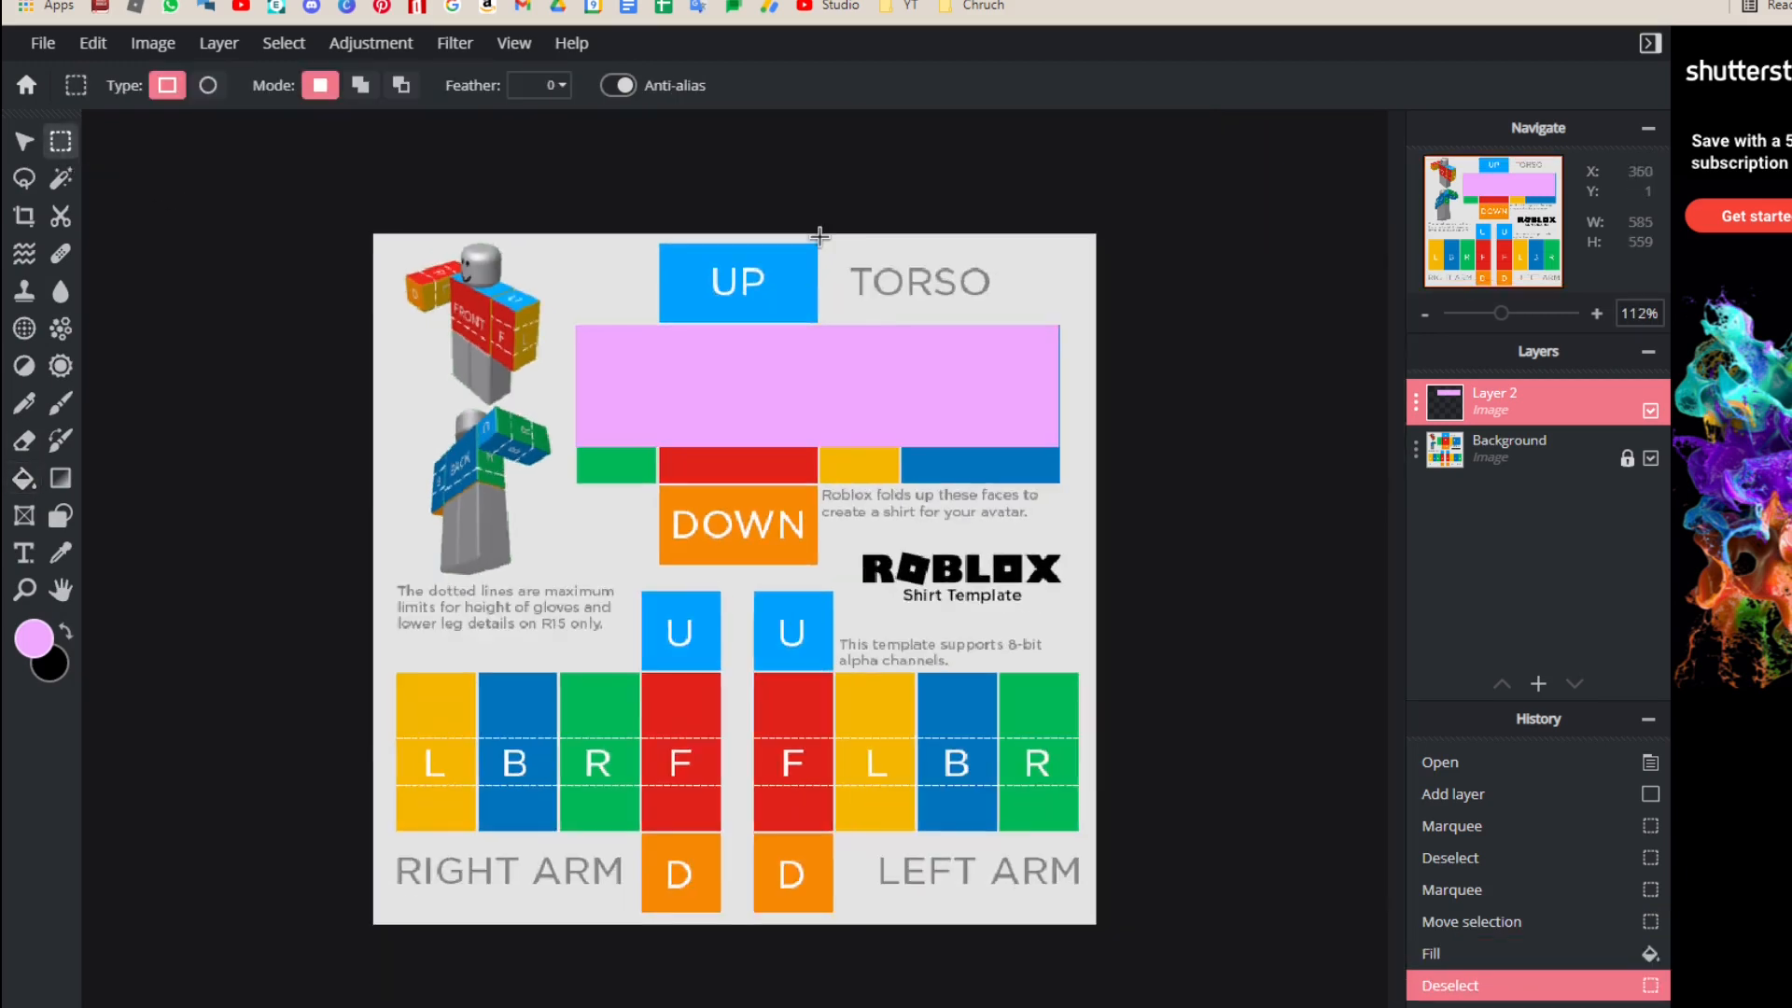
left_click(25, 141)
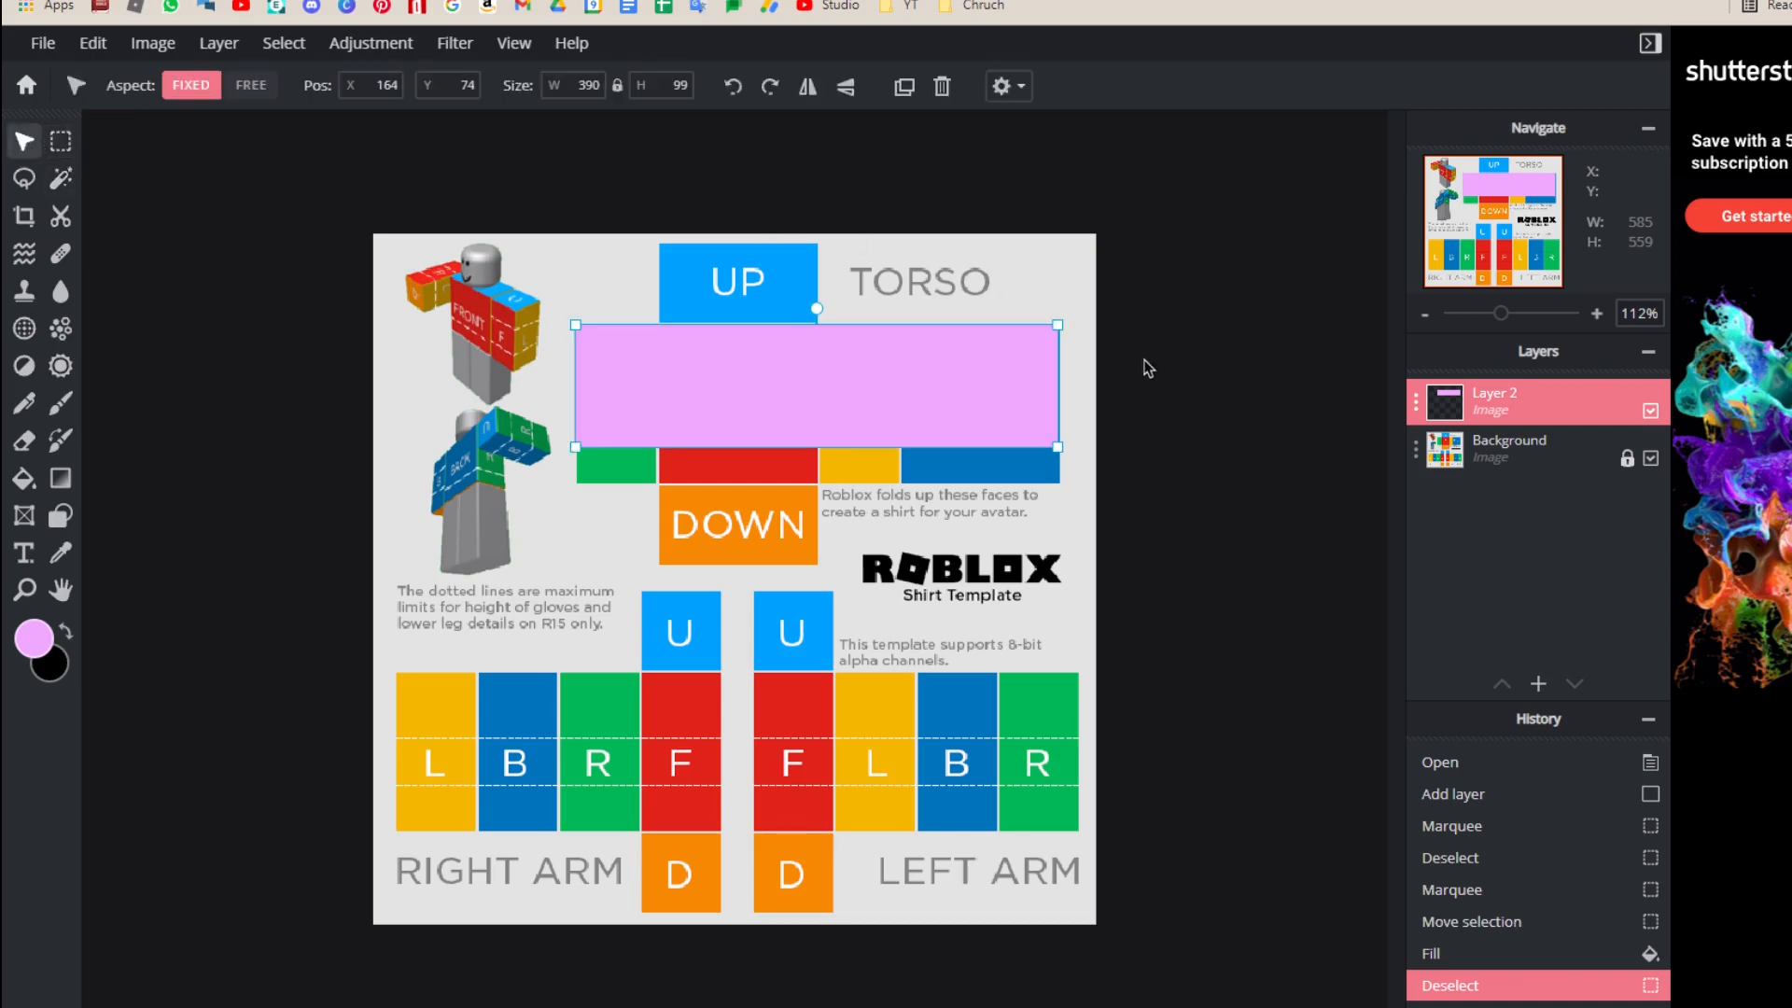
key("ctrl+plus")
key("ctrl+plus")
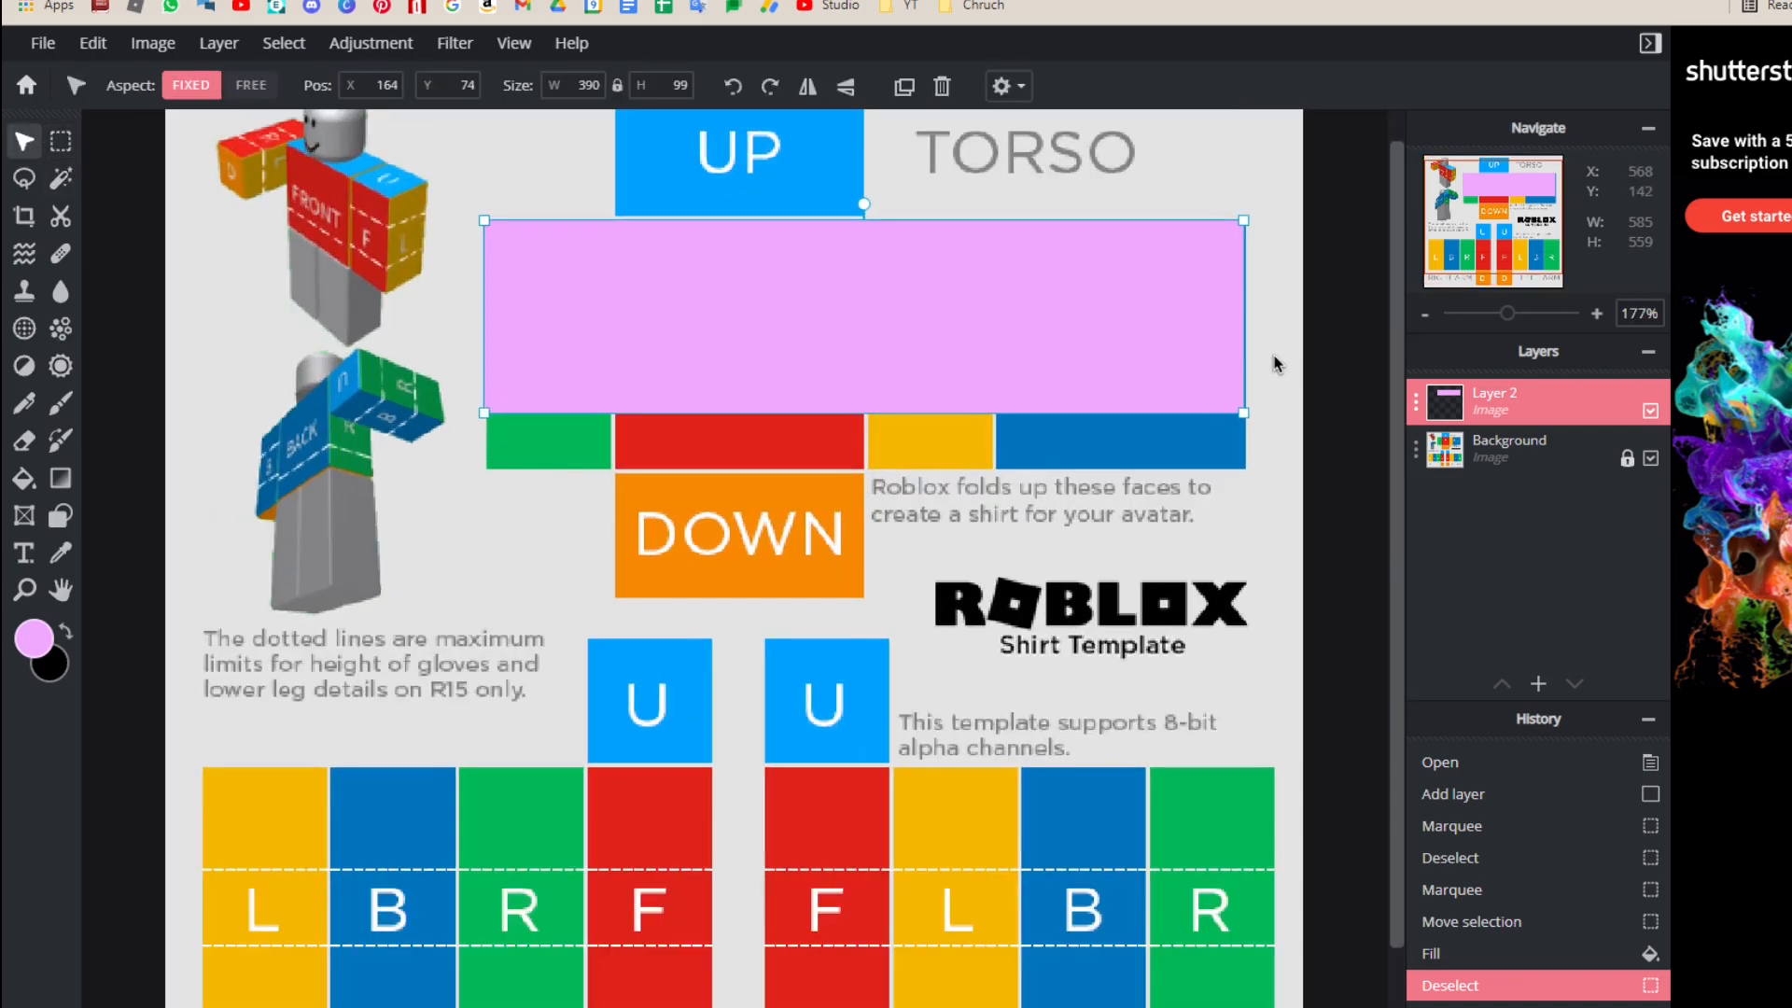
left_click(1248, 308)
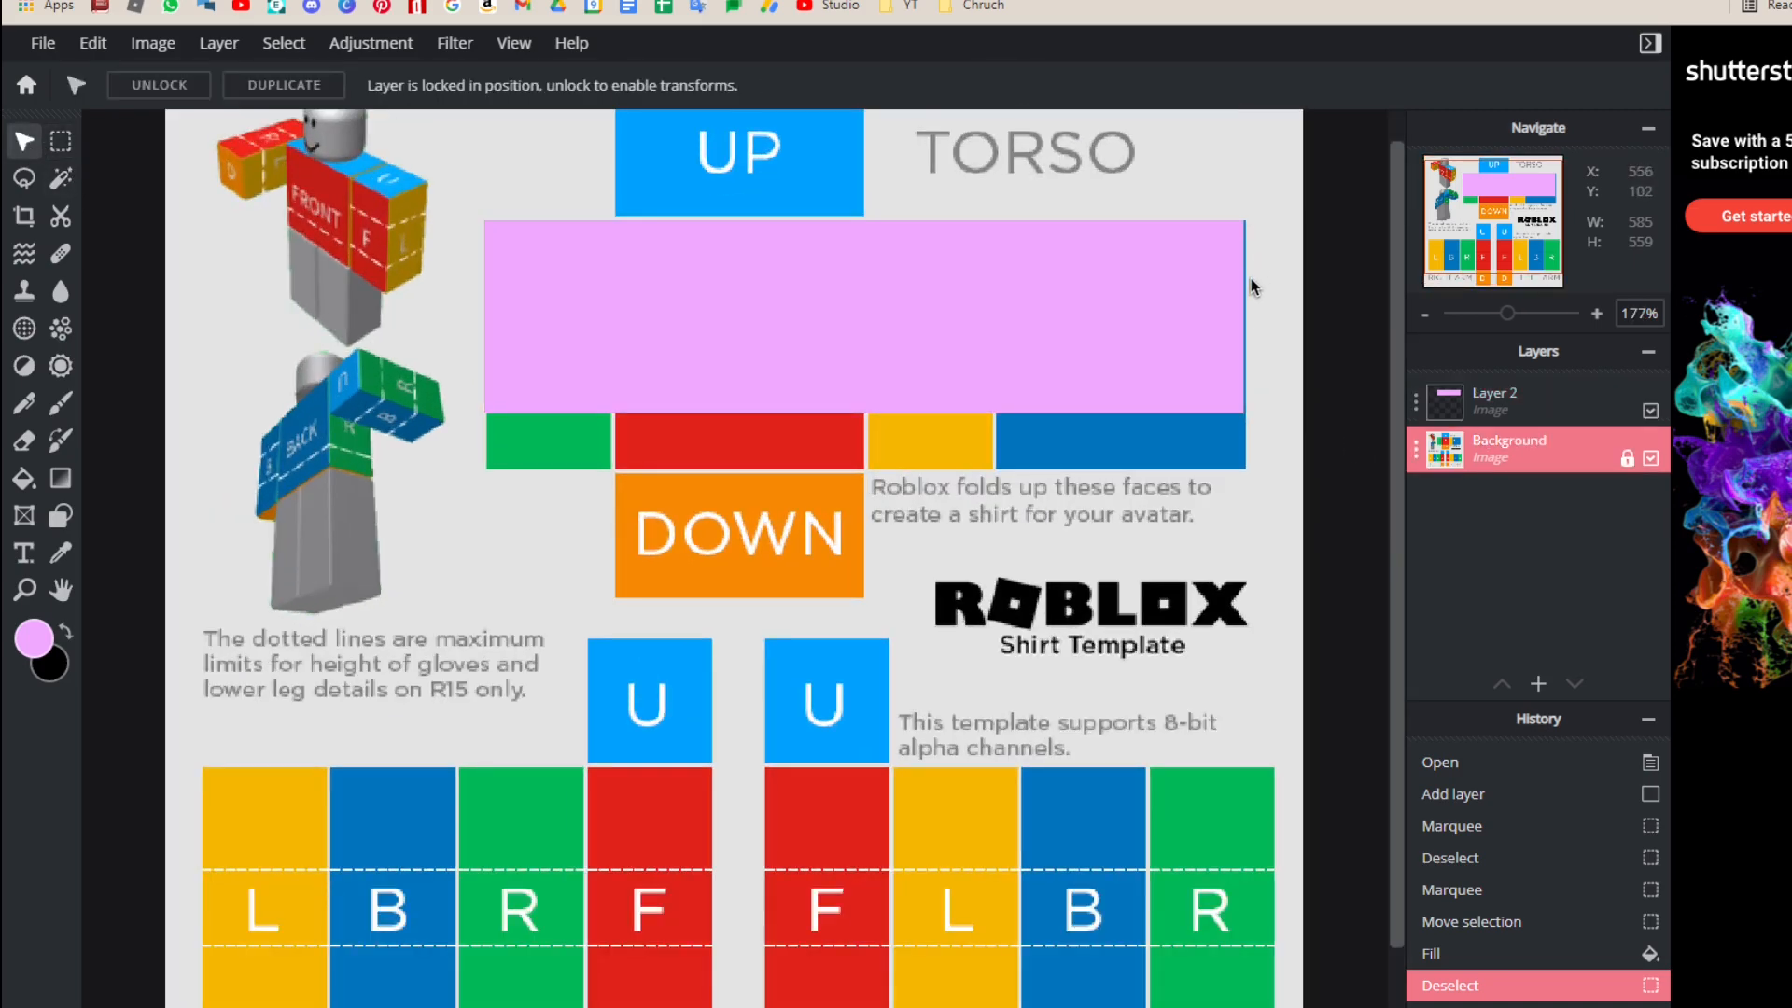
scroll(1291, 247, "up", 3)
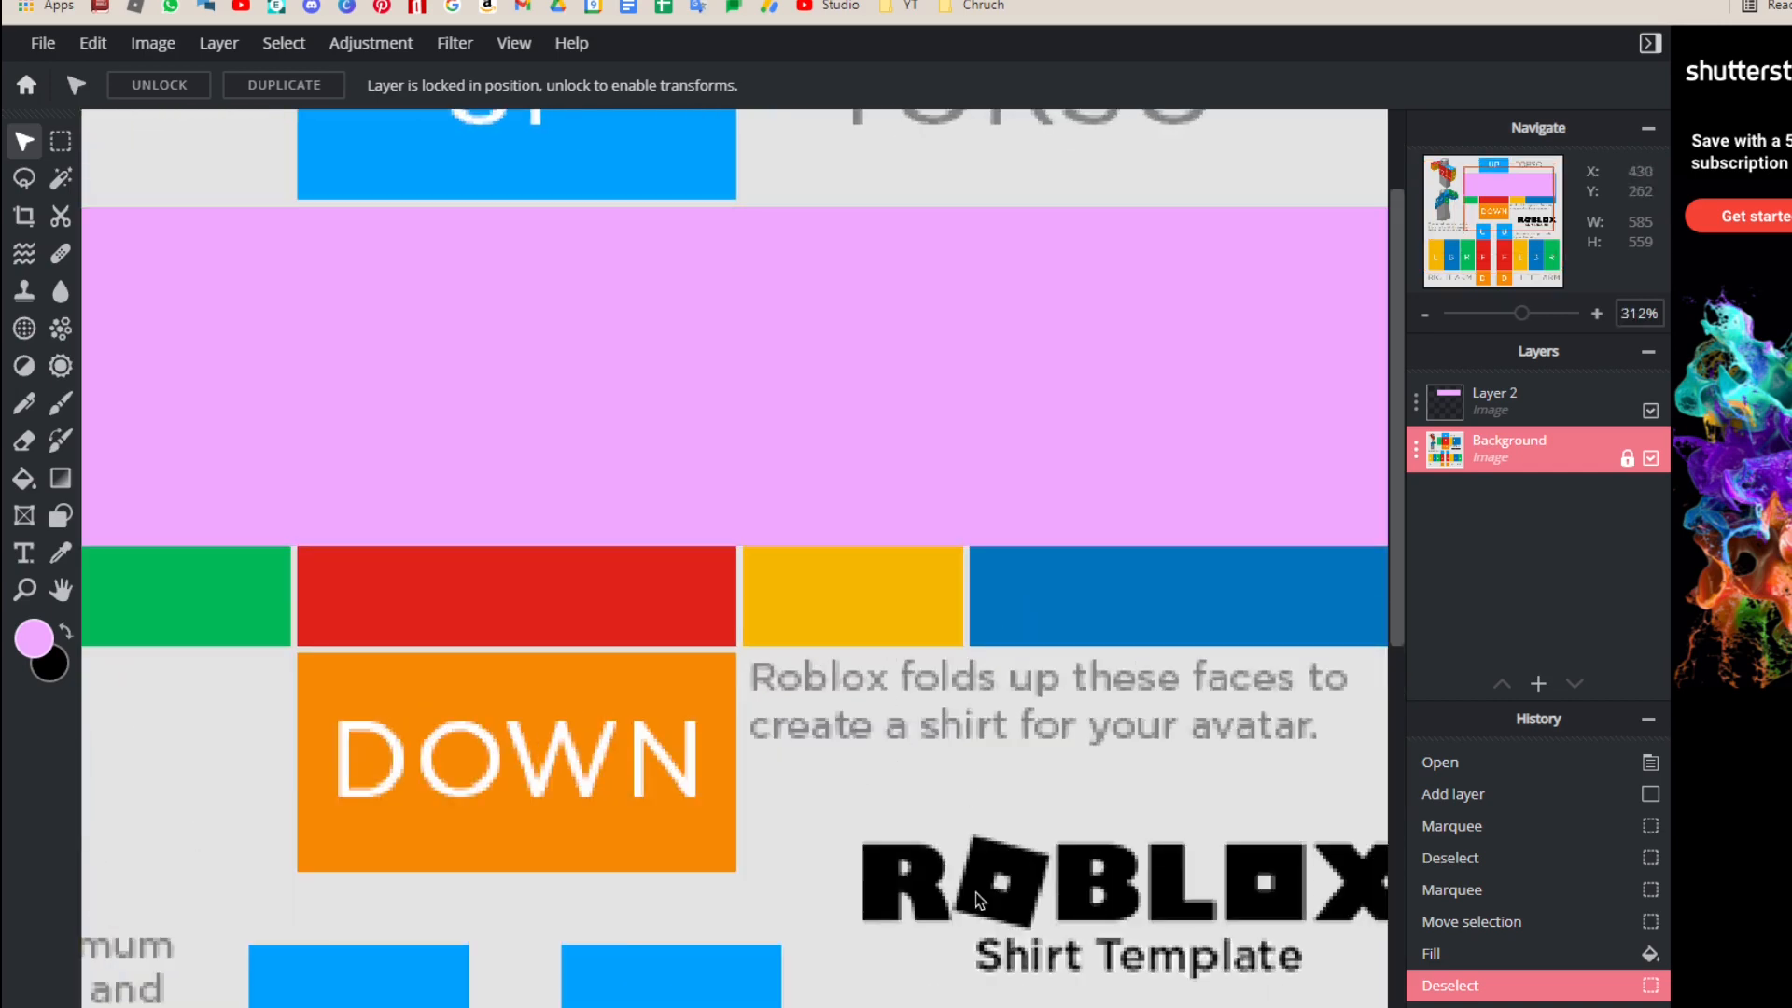
left_click_drag(1374, 406, 1251, 409)
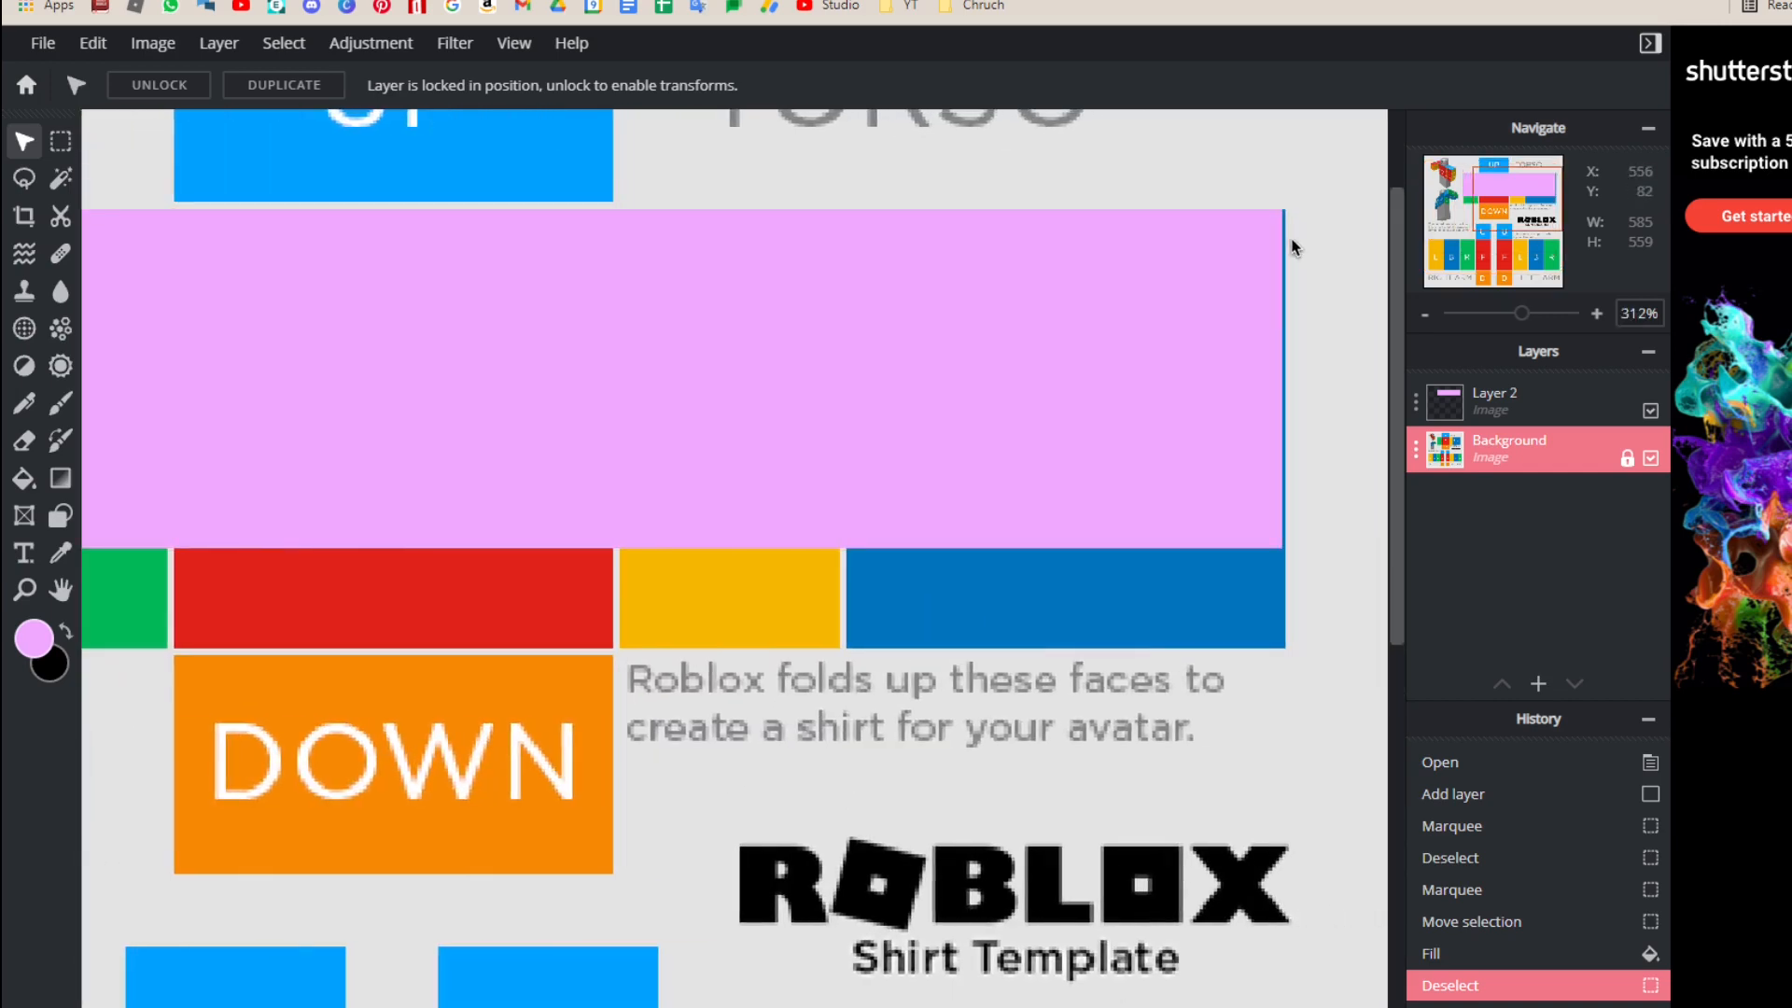
left_click(1173, 289)
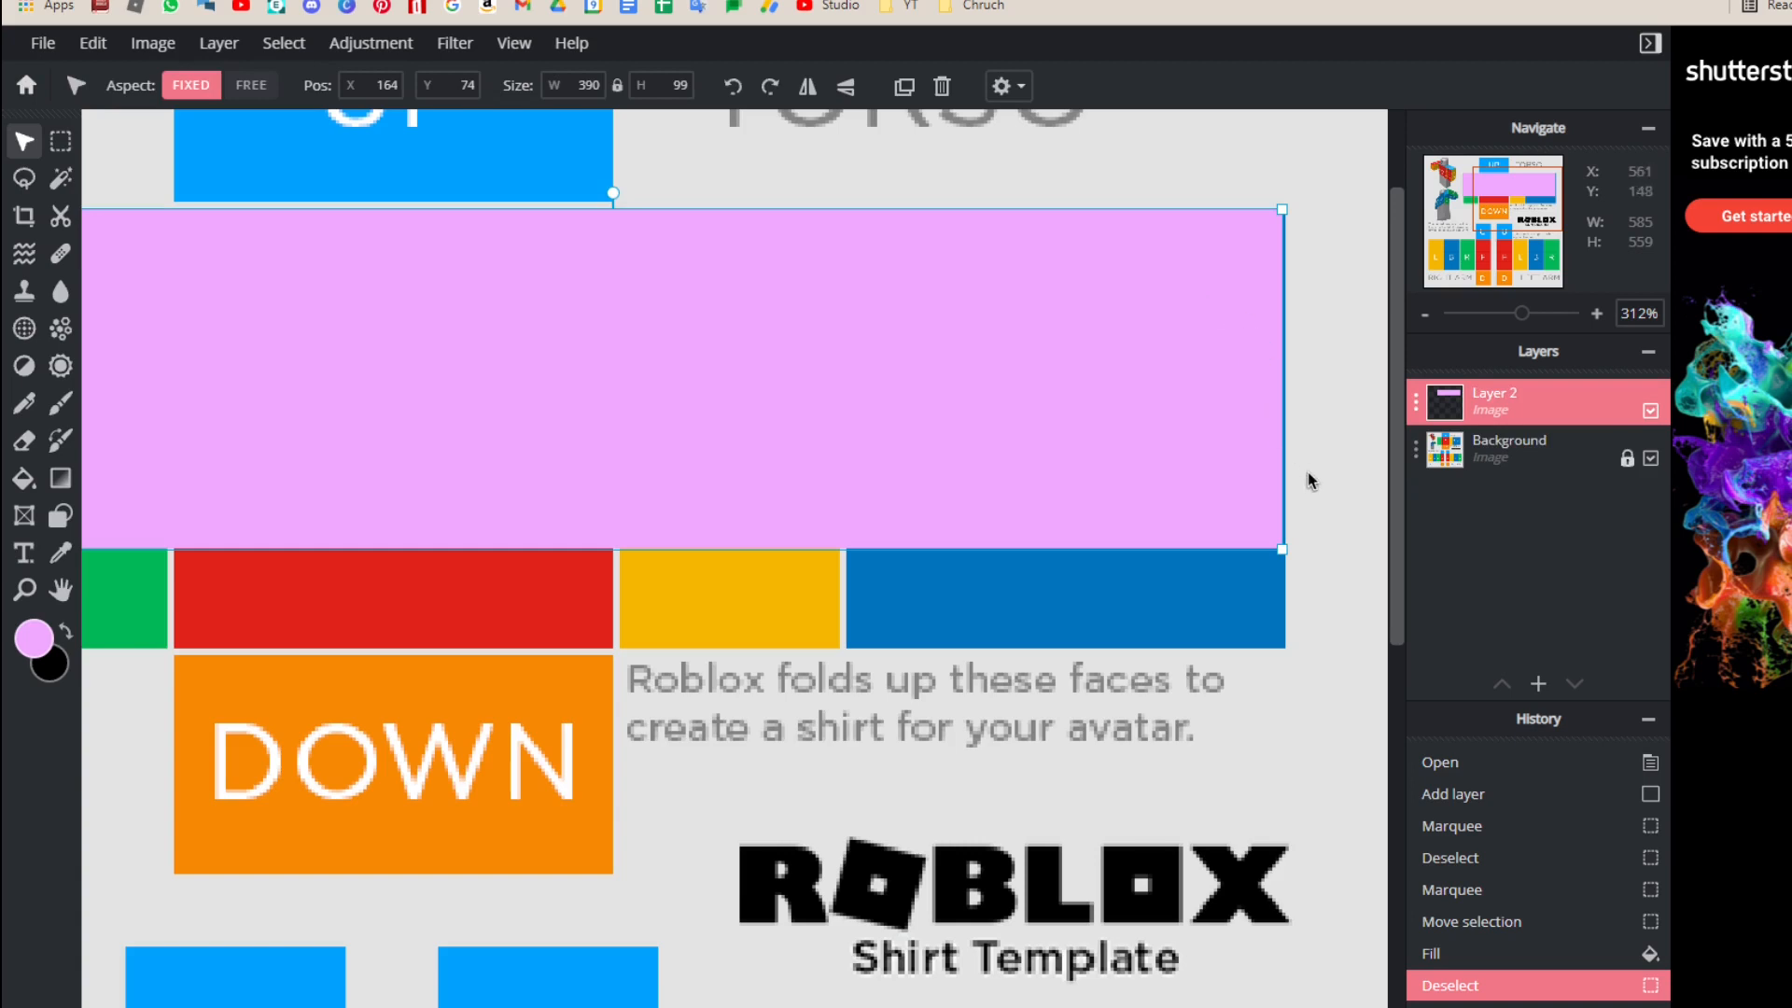
left_click(251, 85)
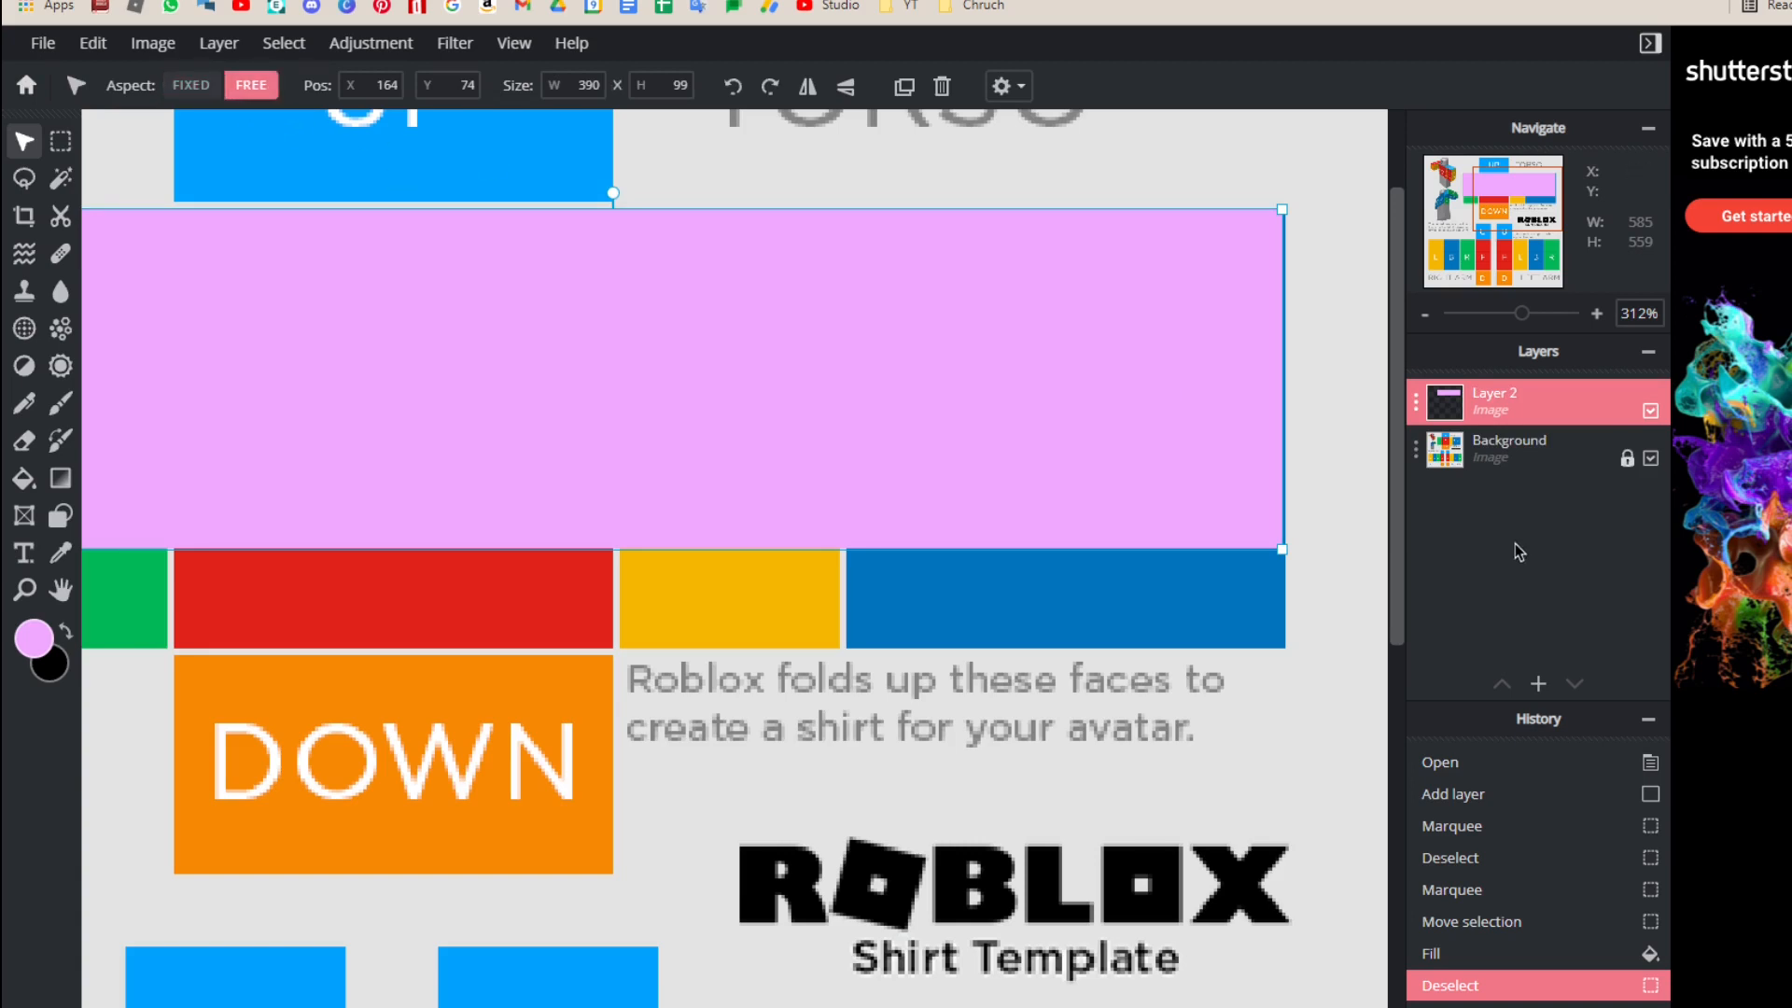
left_click_drag(1285, 551, 1288, 551)
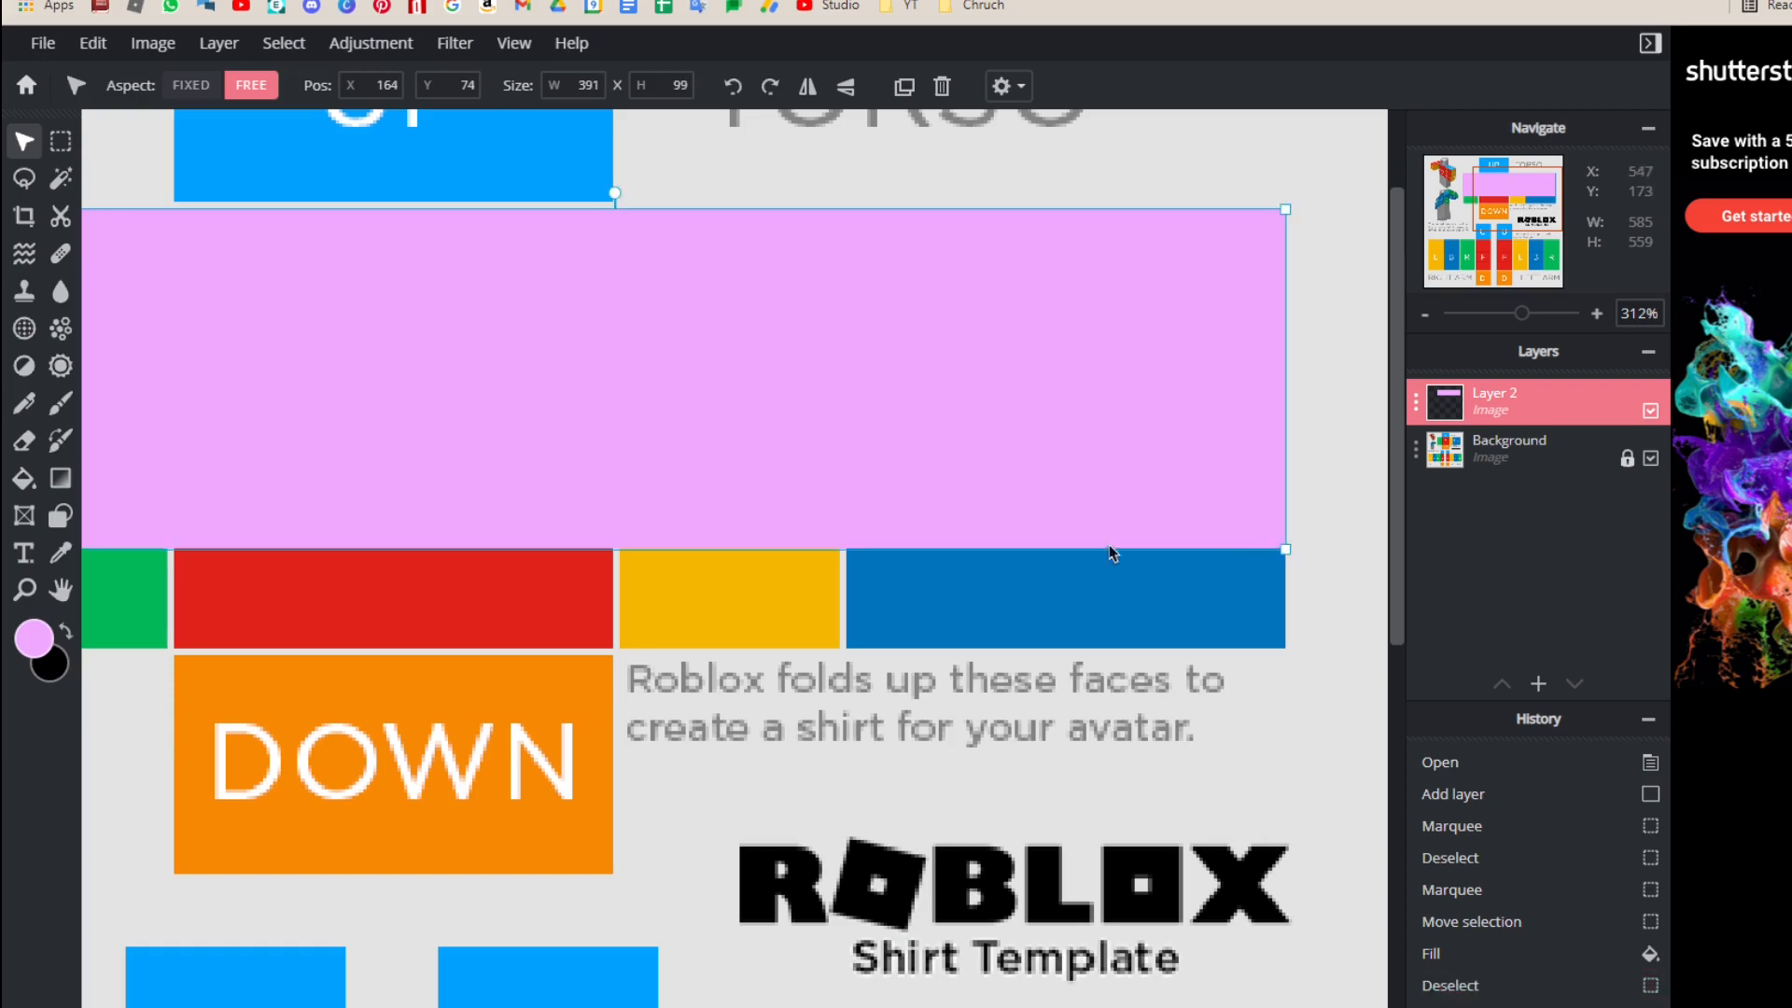
Step: Reselect the purple torso rectangle and return its transform aspect to fixed
scroll(644, 494, "down", 3)
left_click(411, 196)
scroll(410, 195, "up", 2)
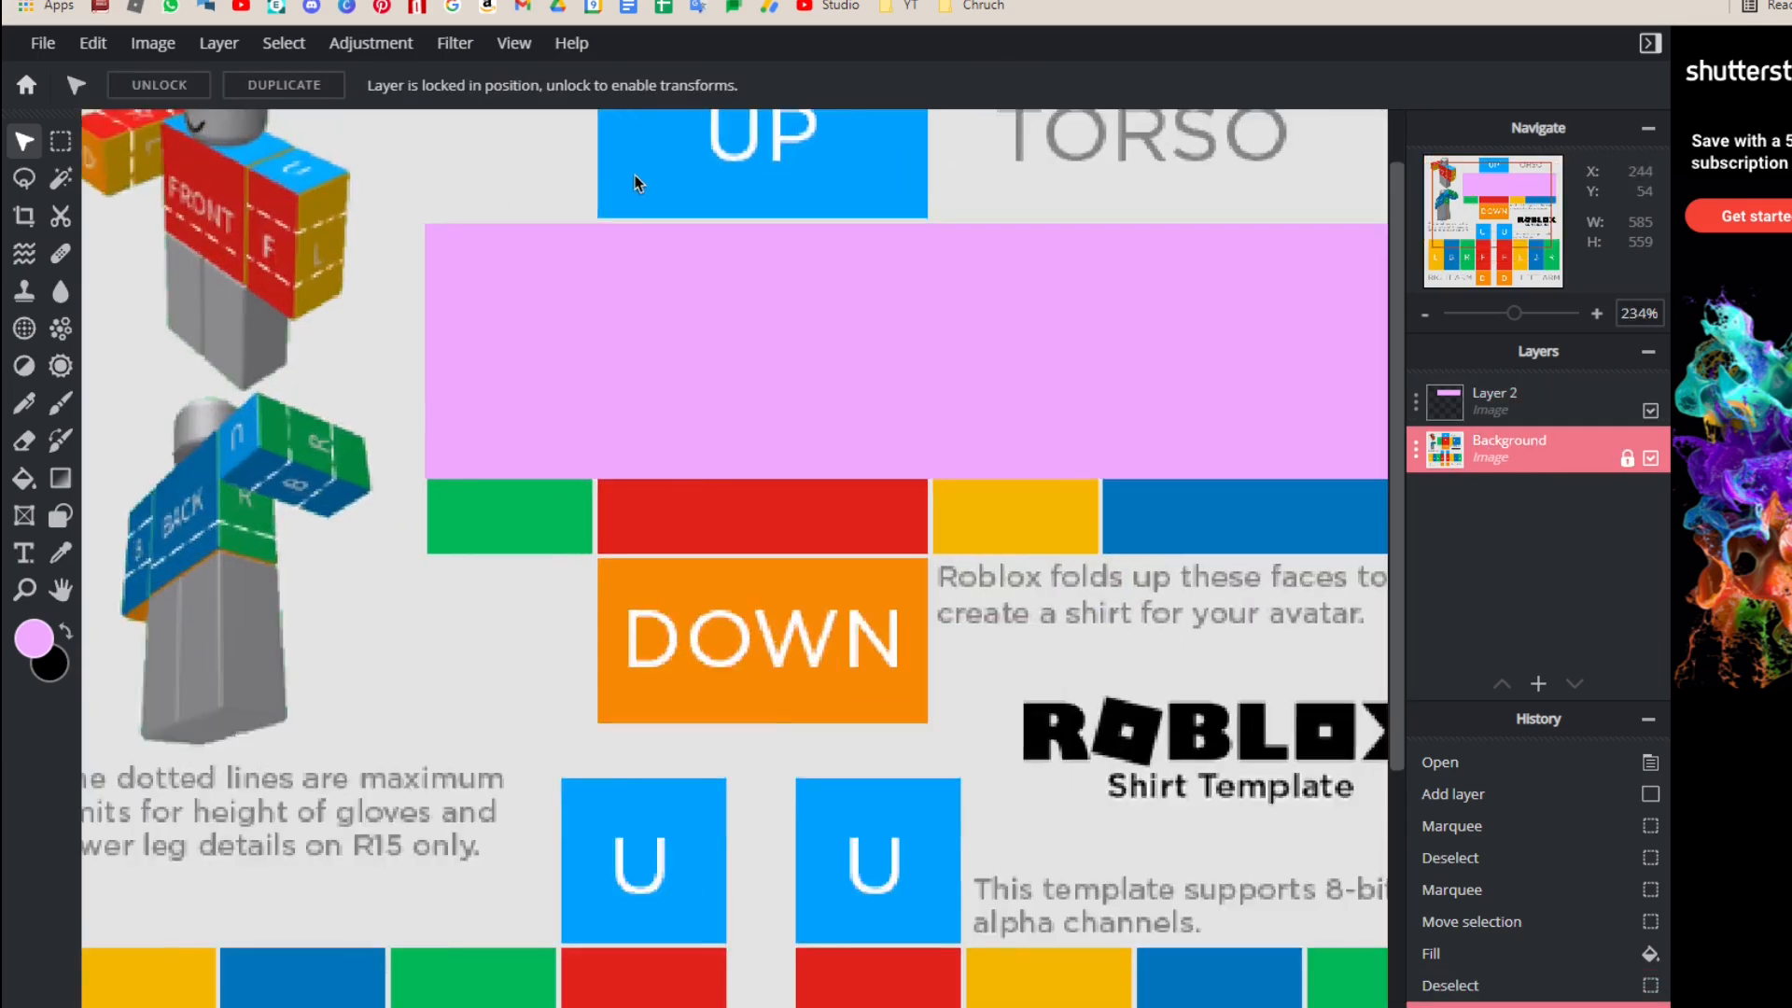
left_click(60, 140)
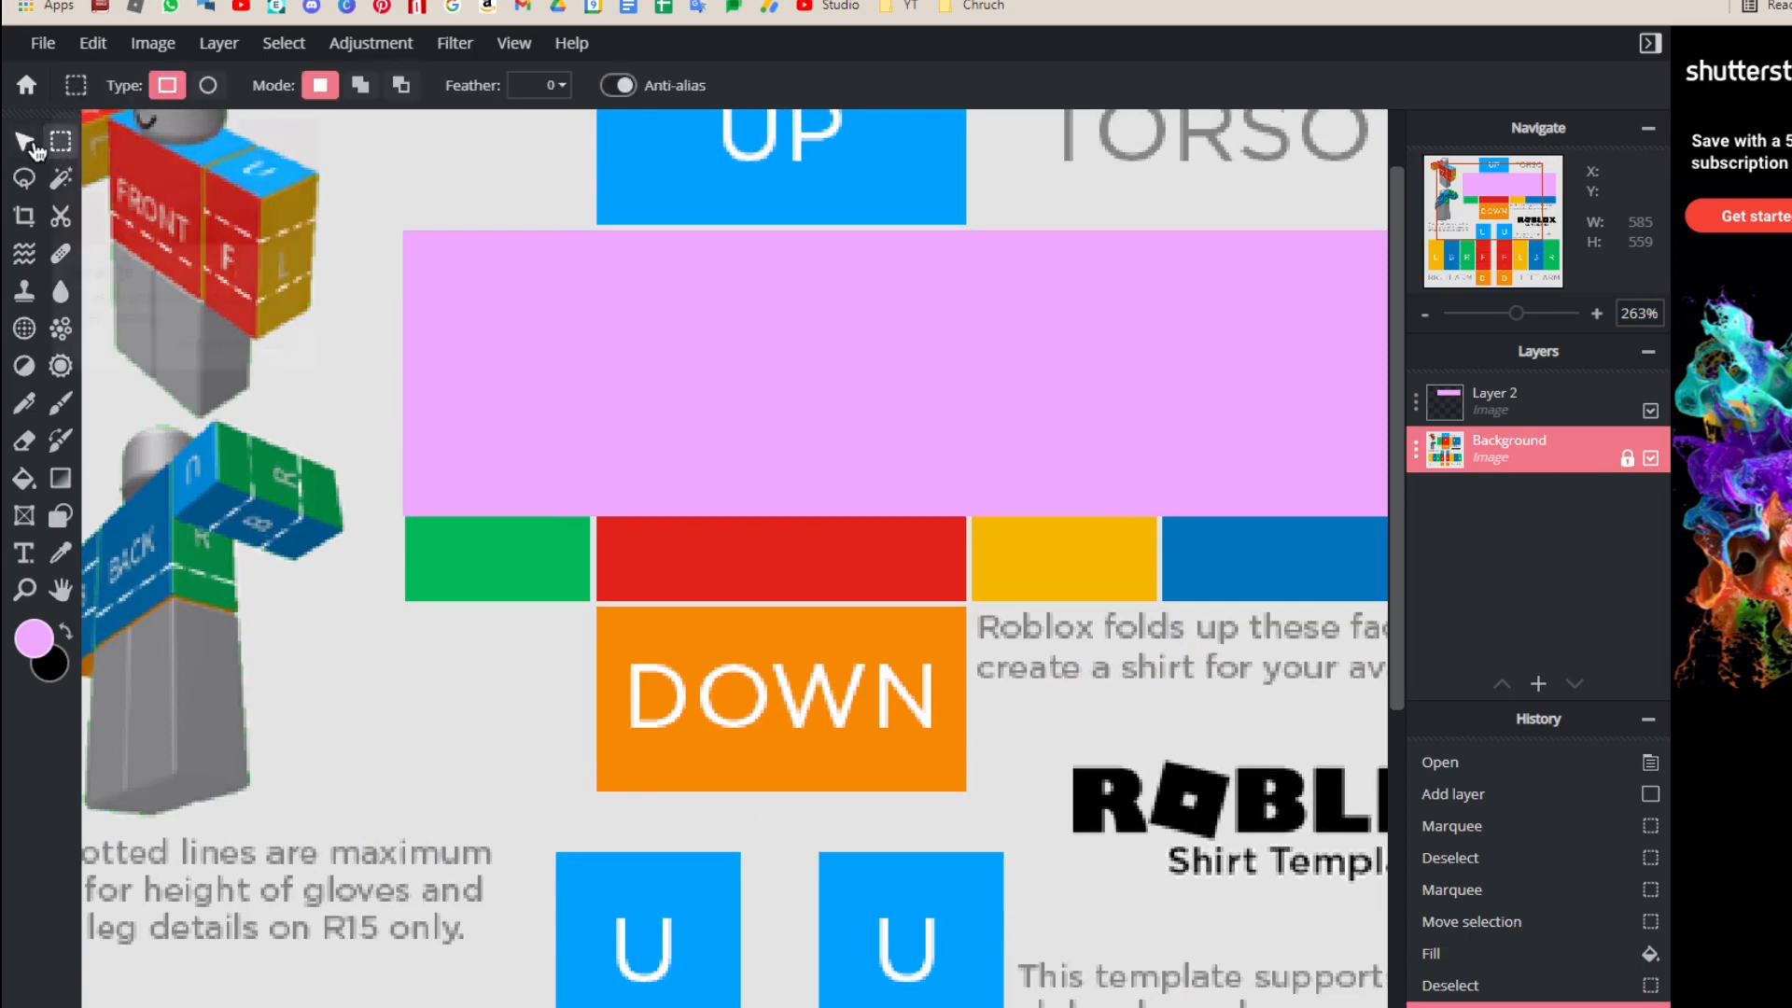
left_click(24, 140)
left_click(836, 409)
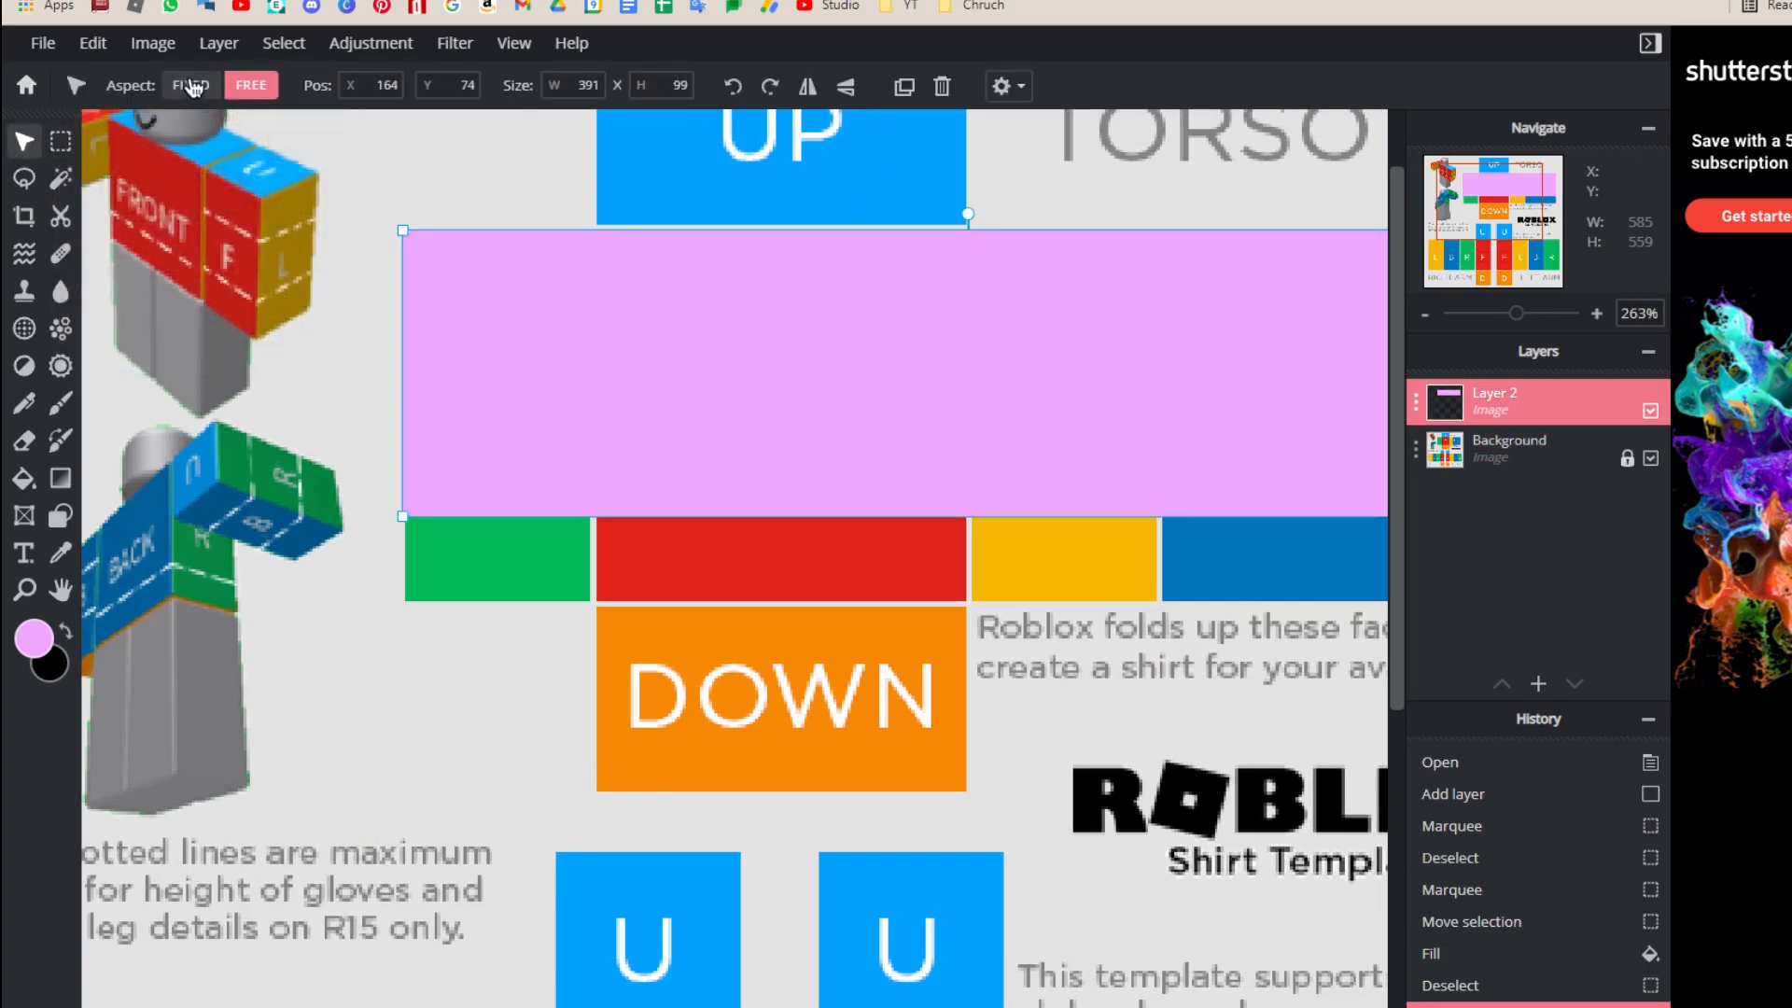
scroll(606, 193, "down", 3)
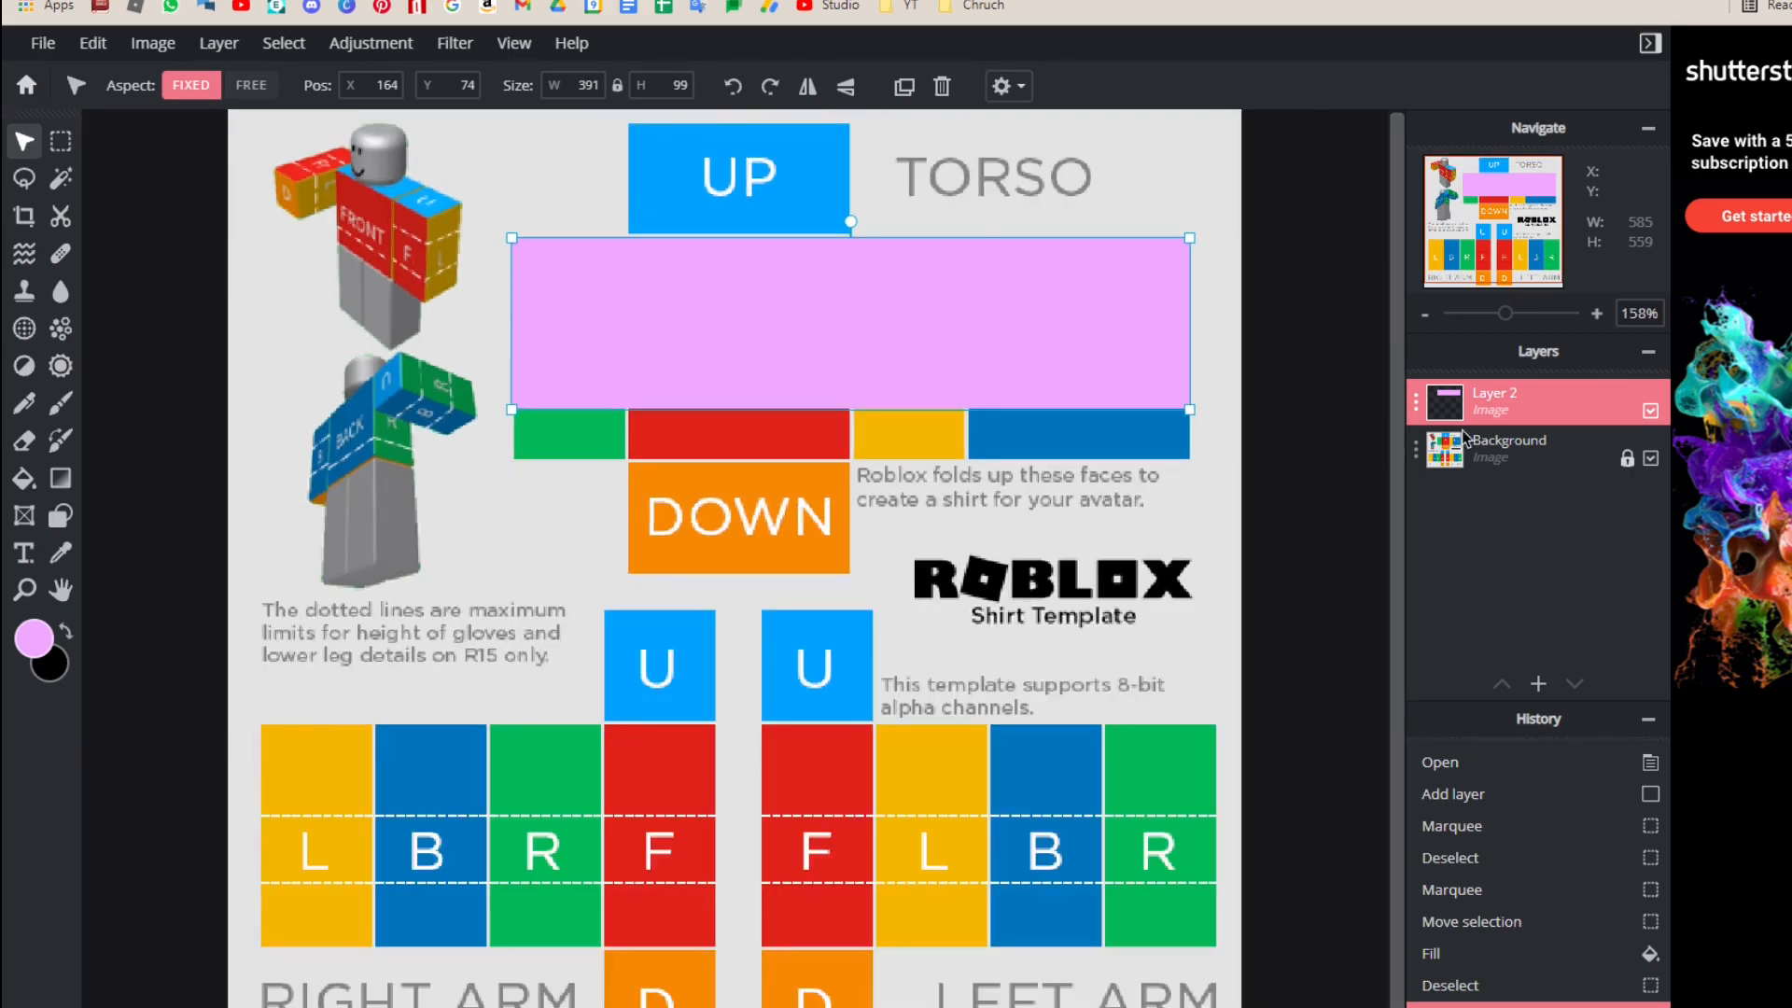
Step: Add an empty layer and place a rectangular marquee of about 128 by 77 px over the UP face, overlapping the torso rectangle
left_click(1539, 686)
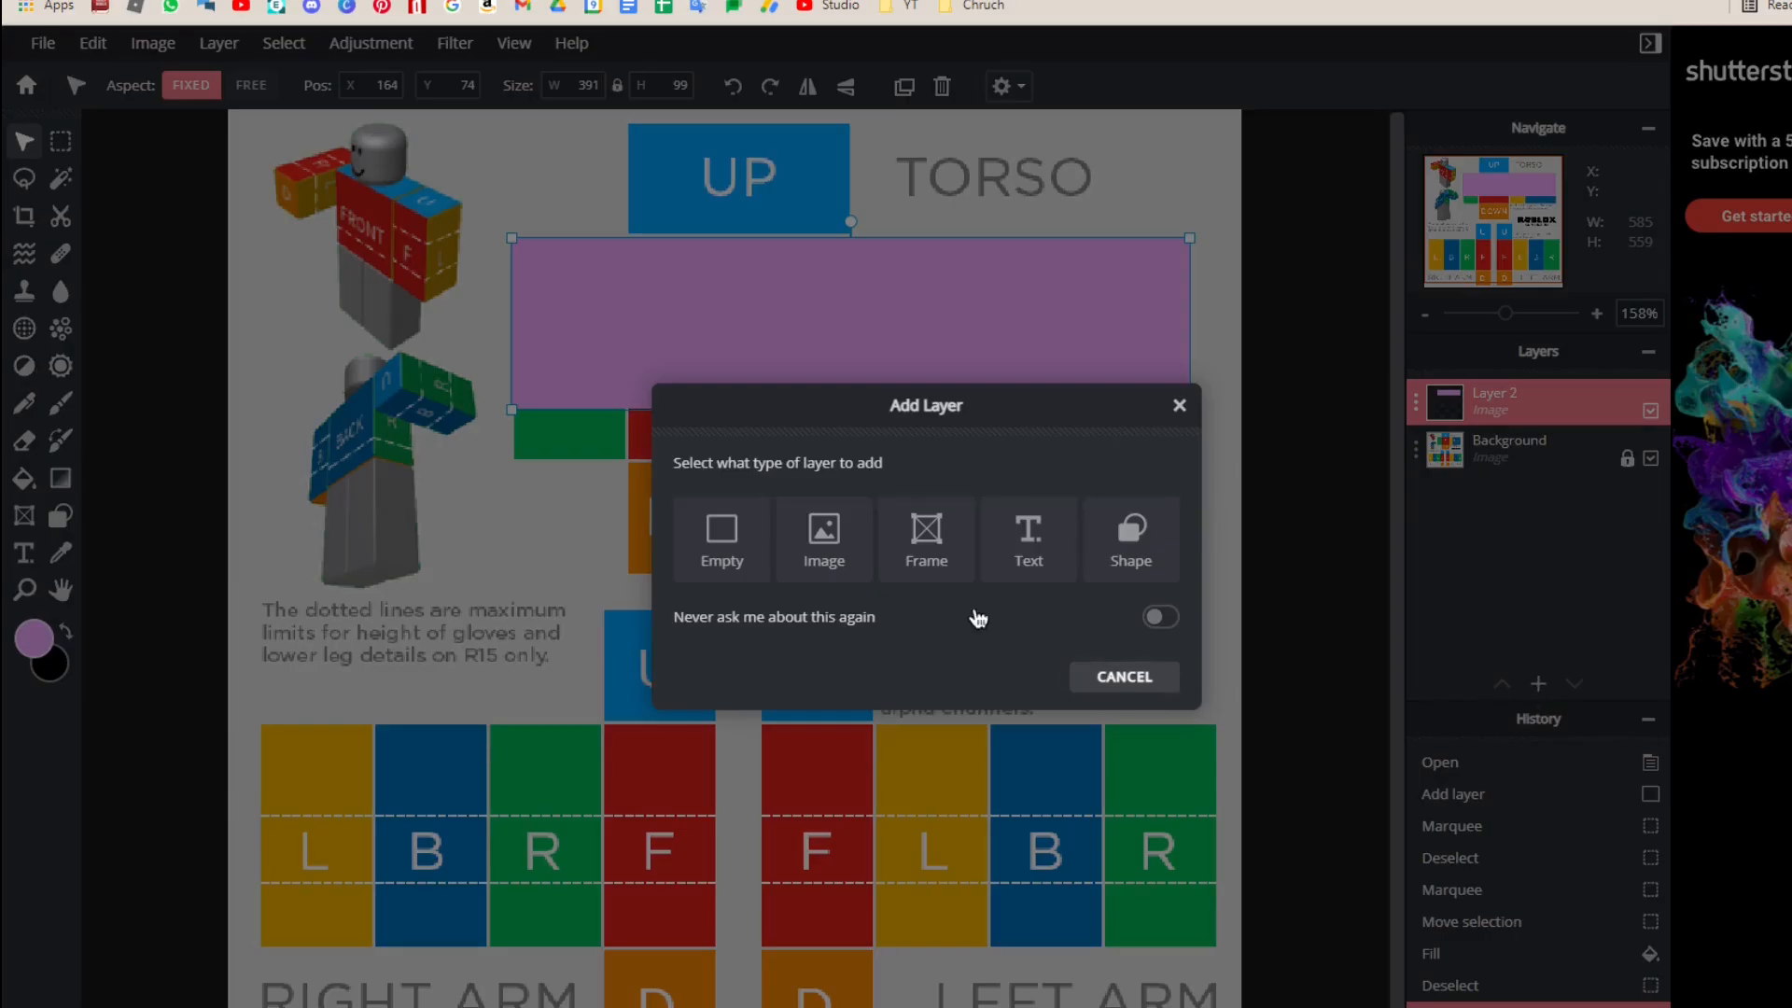
left_click(707, 560)
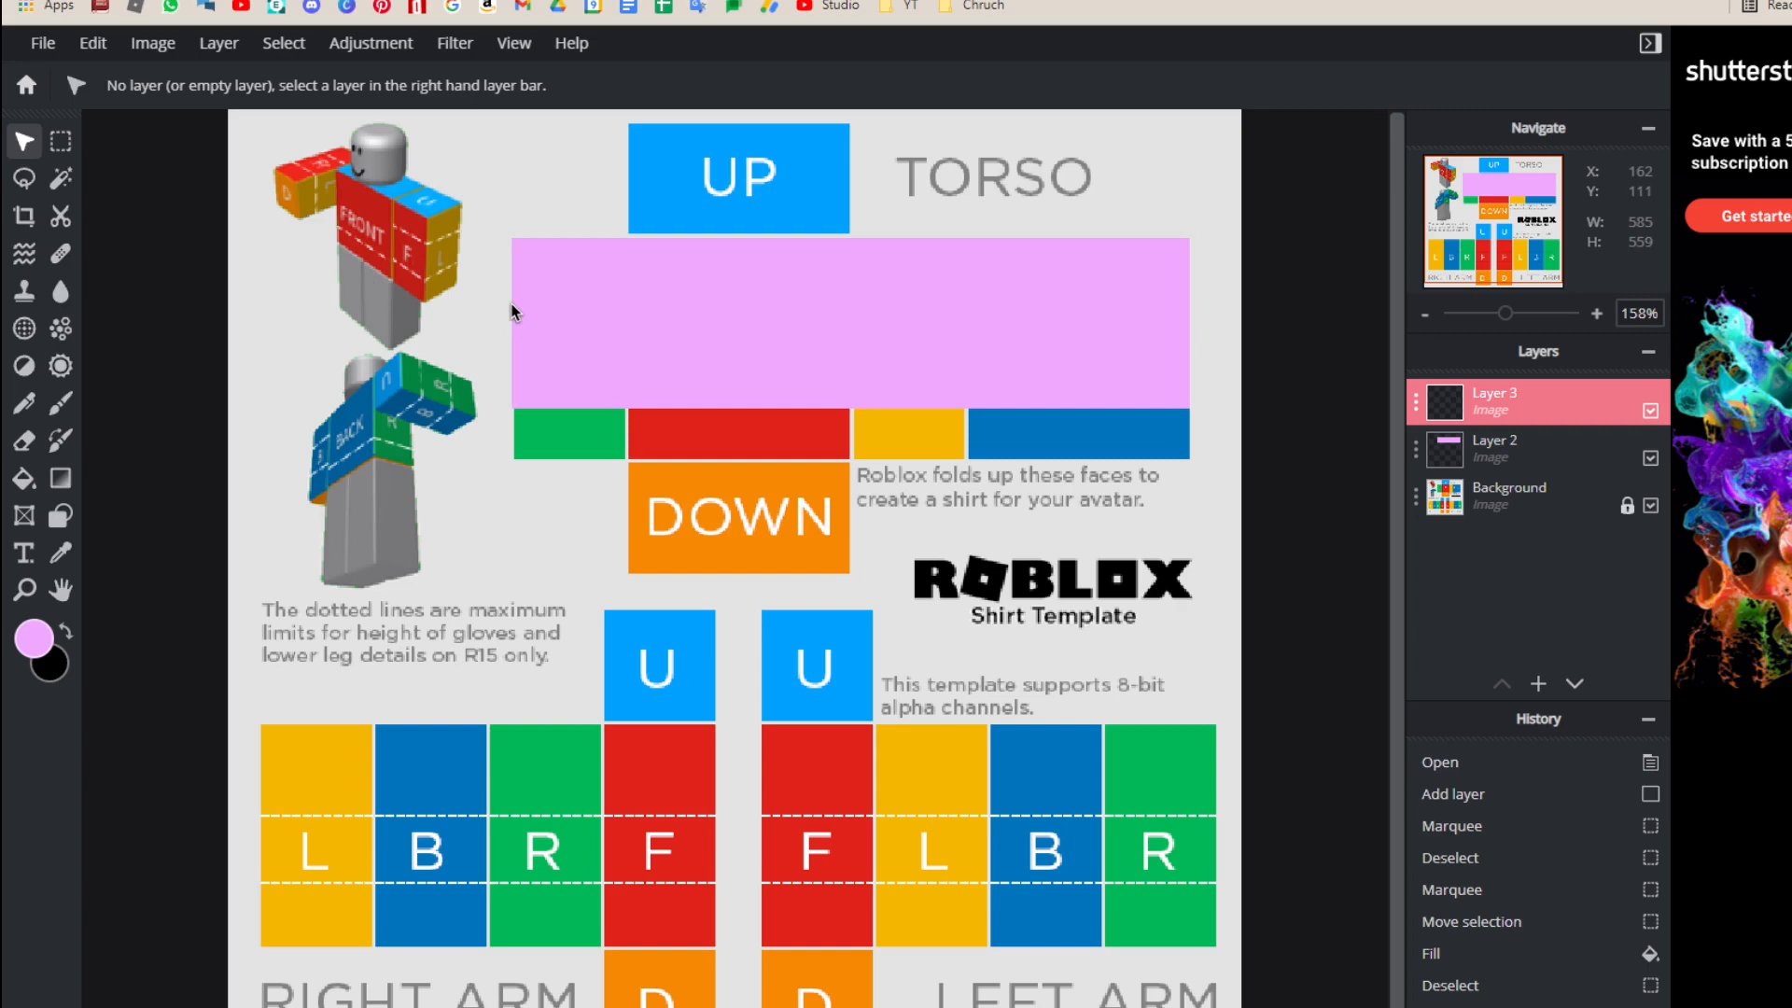
left_click(60, 141)
scroll(721, 222, "up", 3)
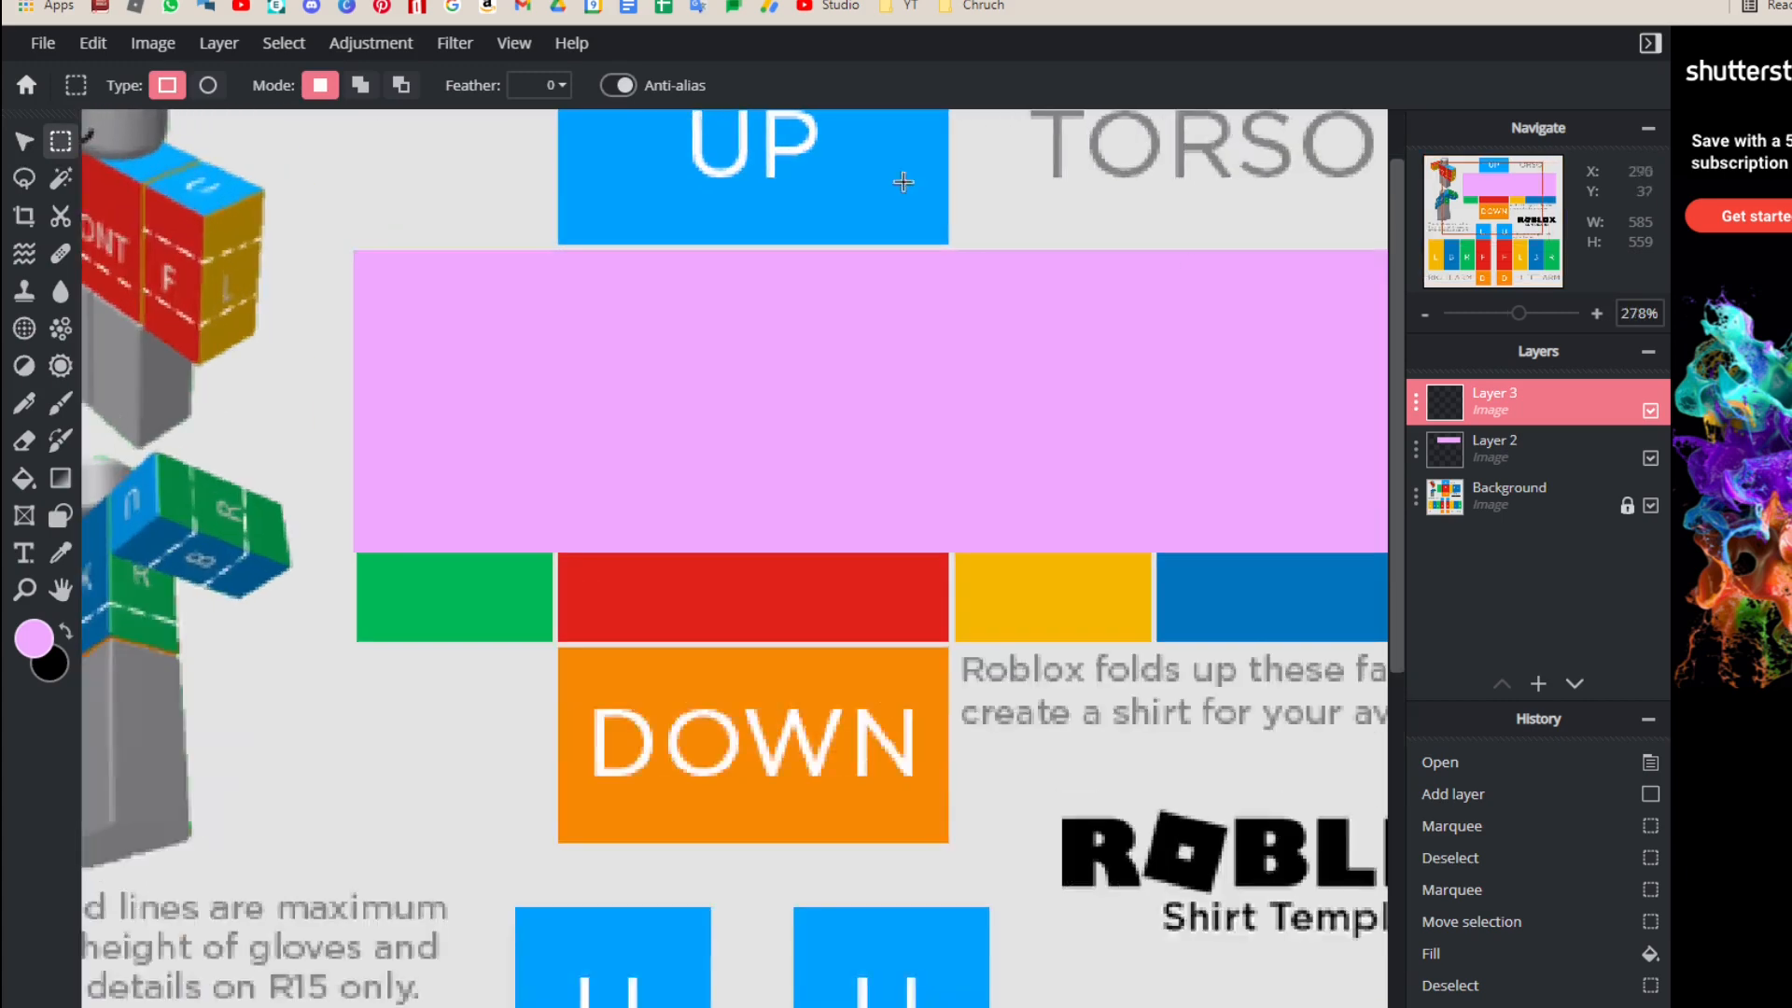
left_click_drag(1397, 329, 1397, 282)
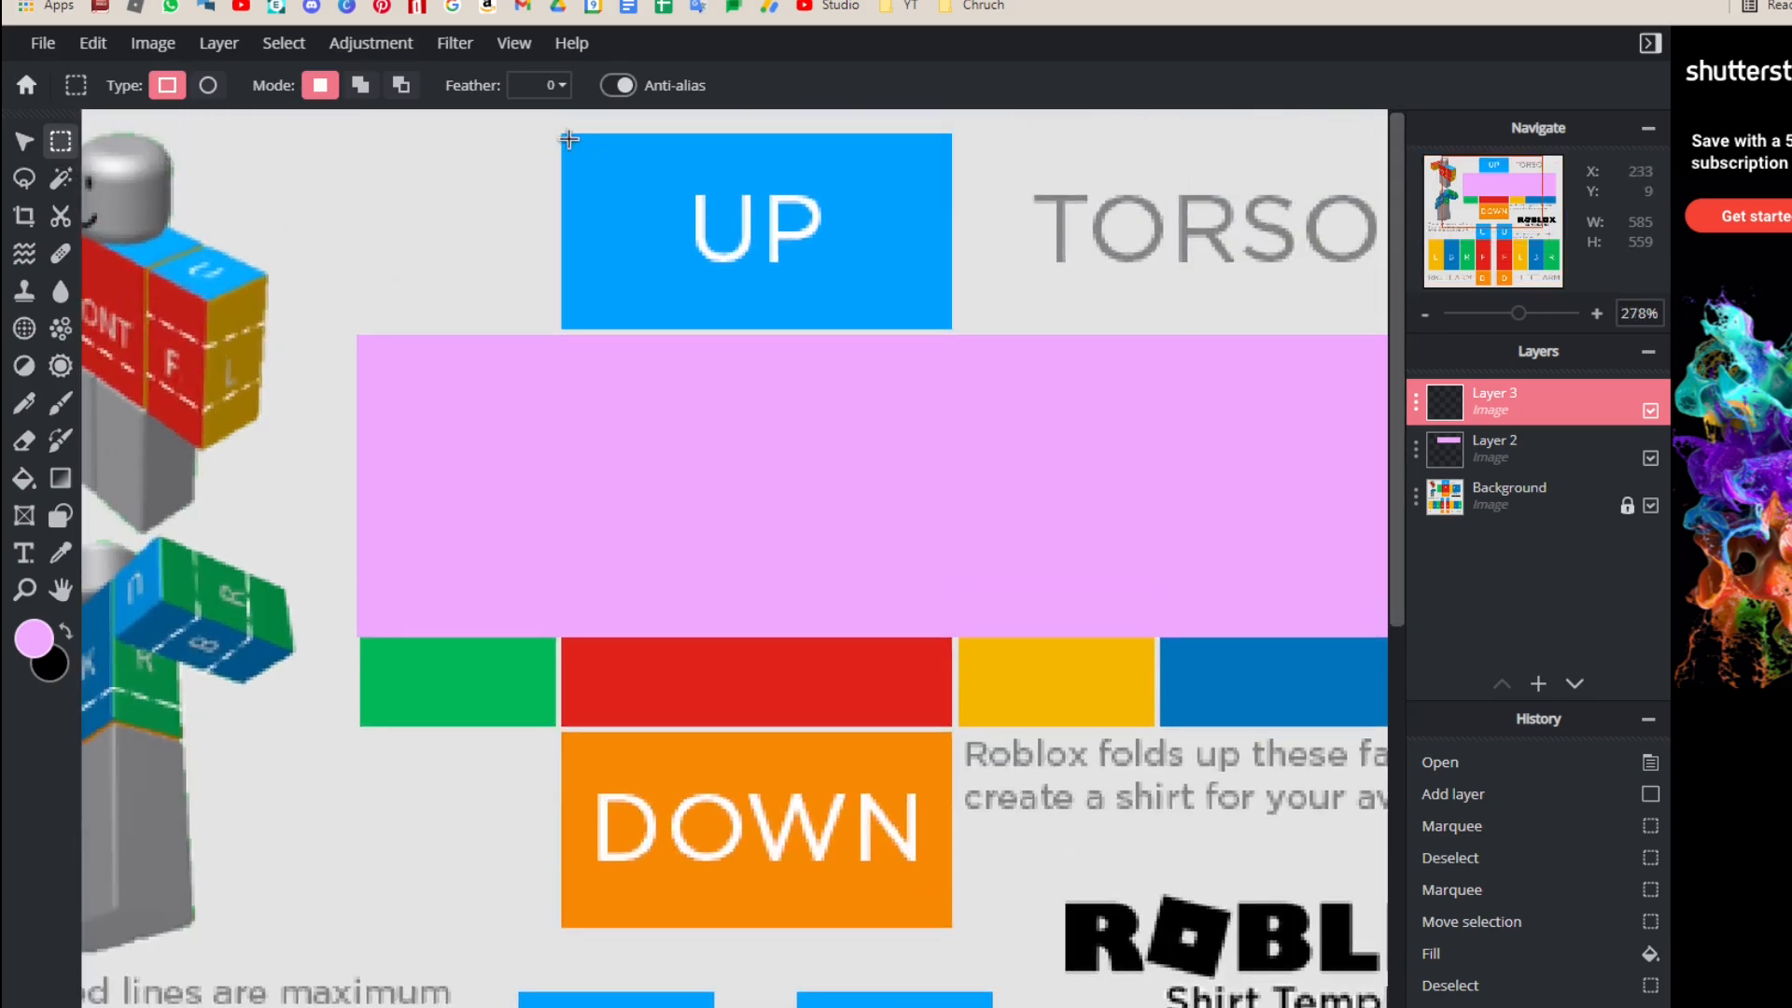
left_click_drag(560, 133, 933, 352)
left_click_drag(732, 268, 736, 272)
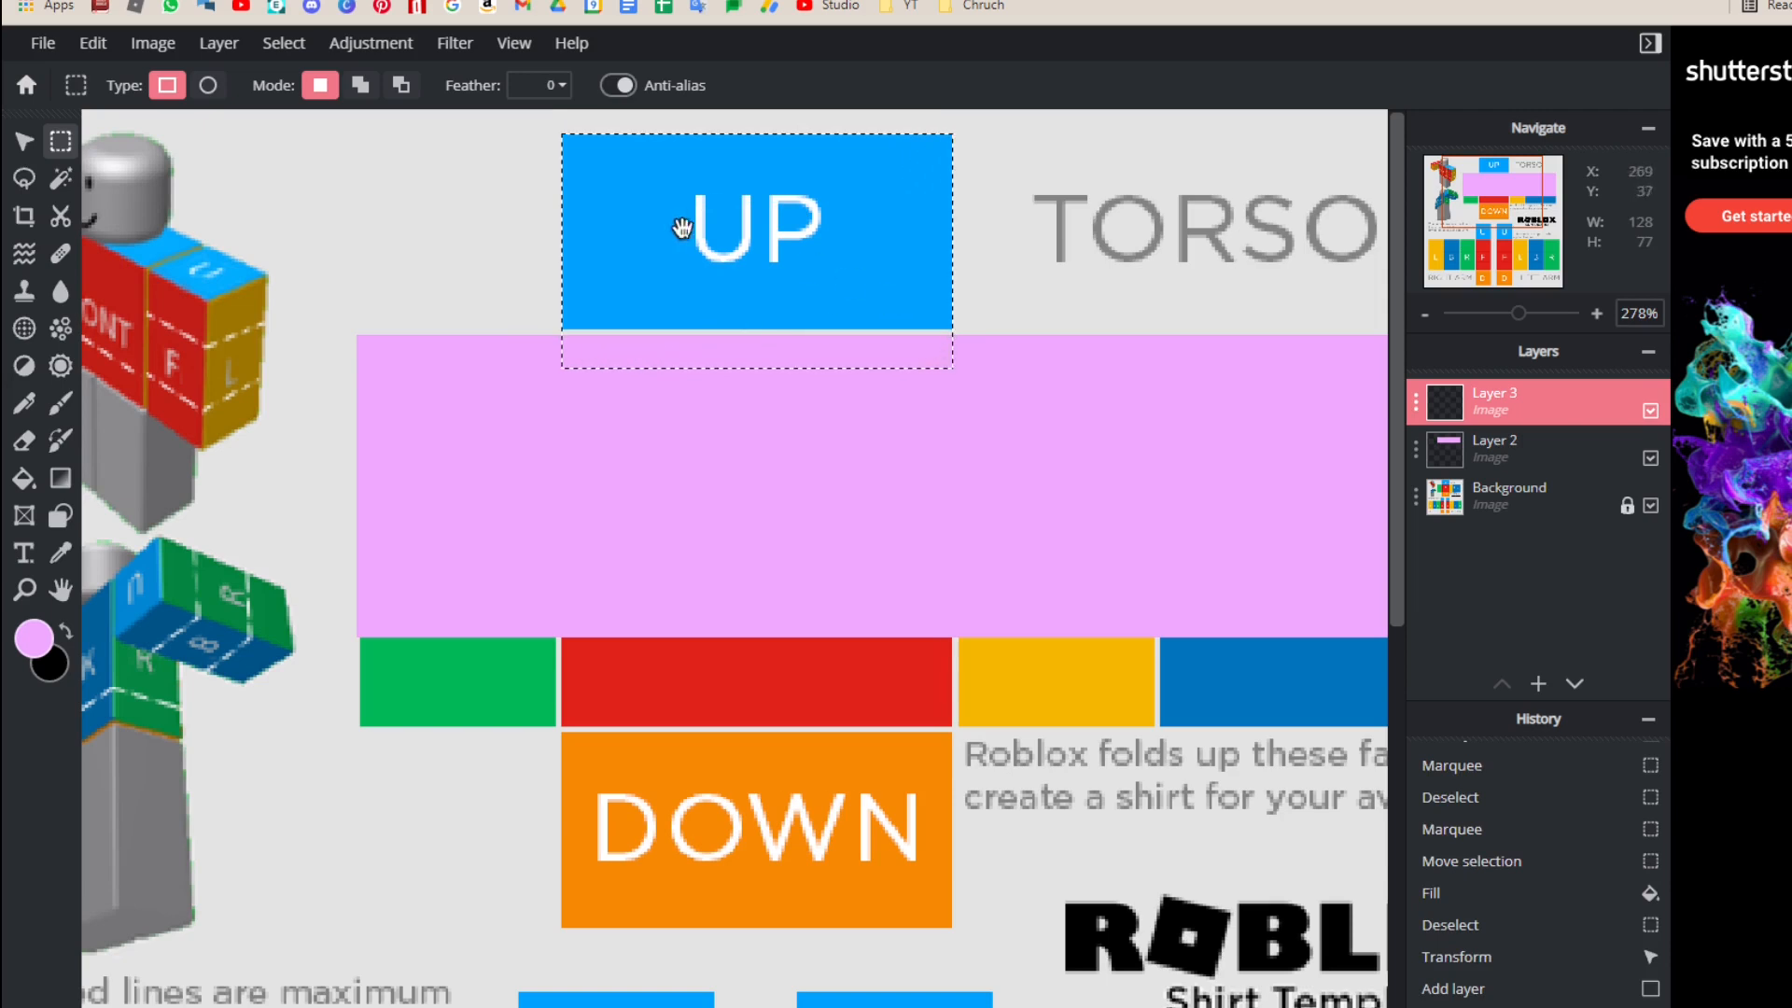
Step: Fill the marquee over the UP face with the light purple foreground colour and deselect
left_click(24, 480)
left_click(674, 189)
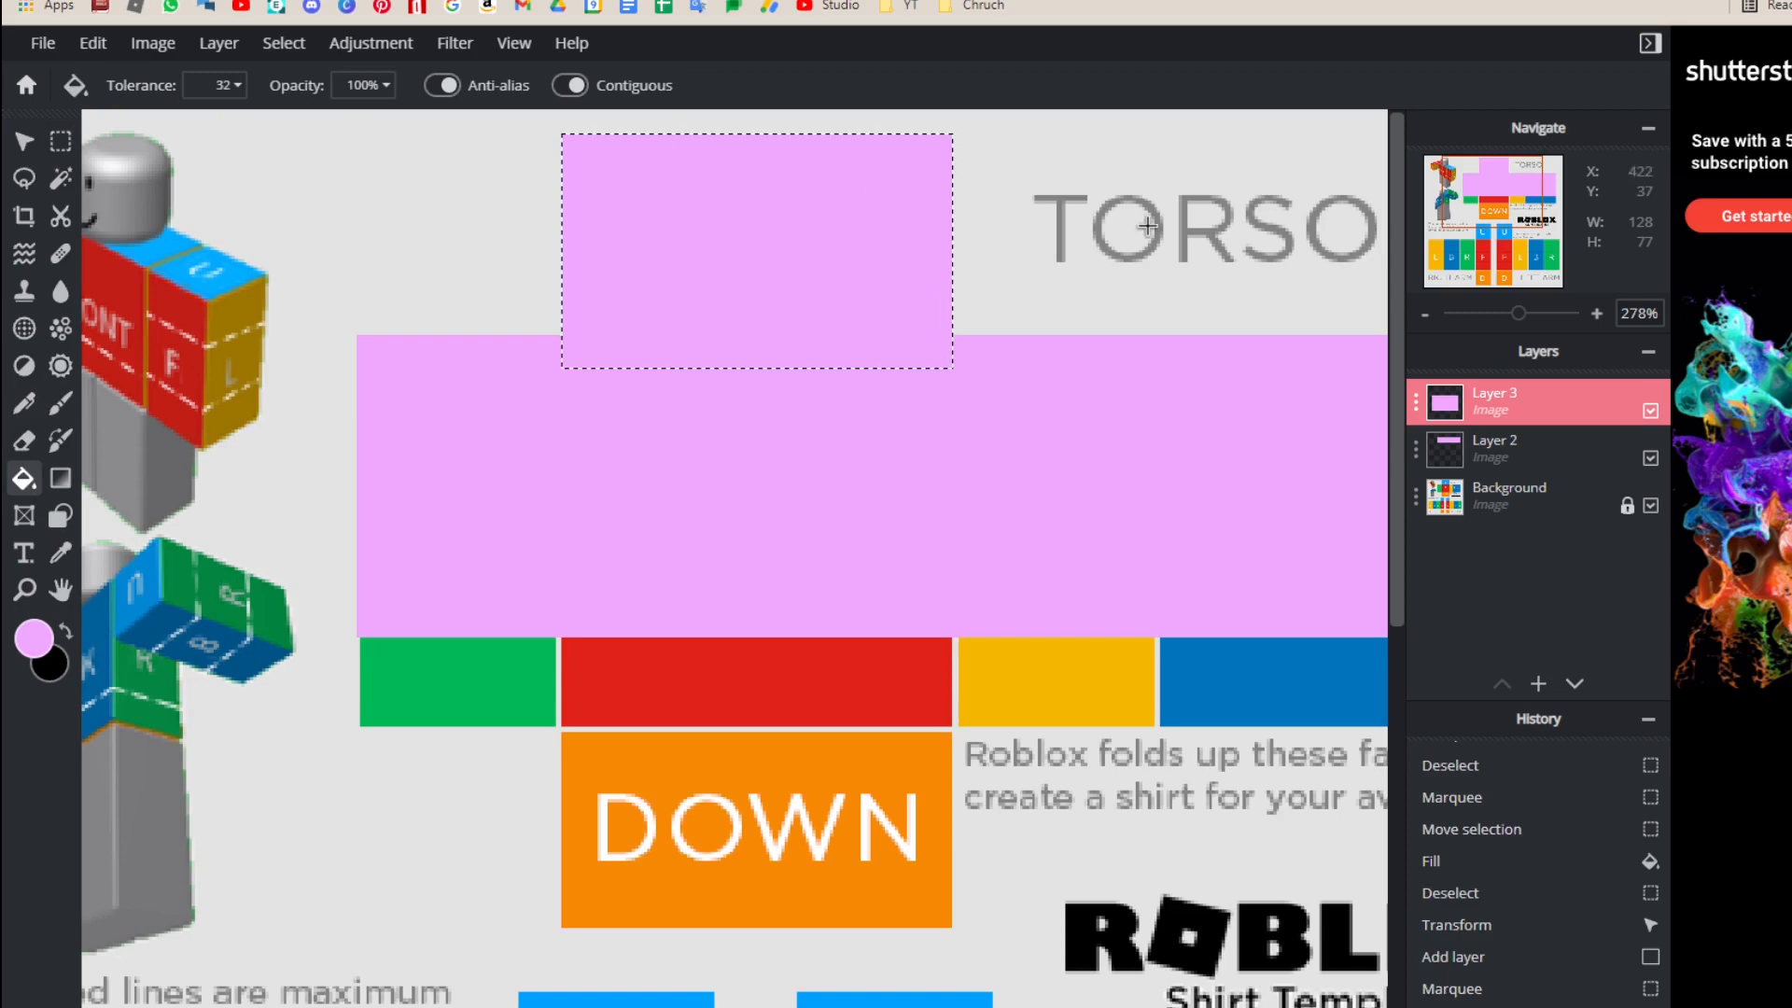
left_click(61, 141)
left_click(395, 238)
scroll(892, 261, "down", 2)
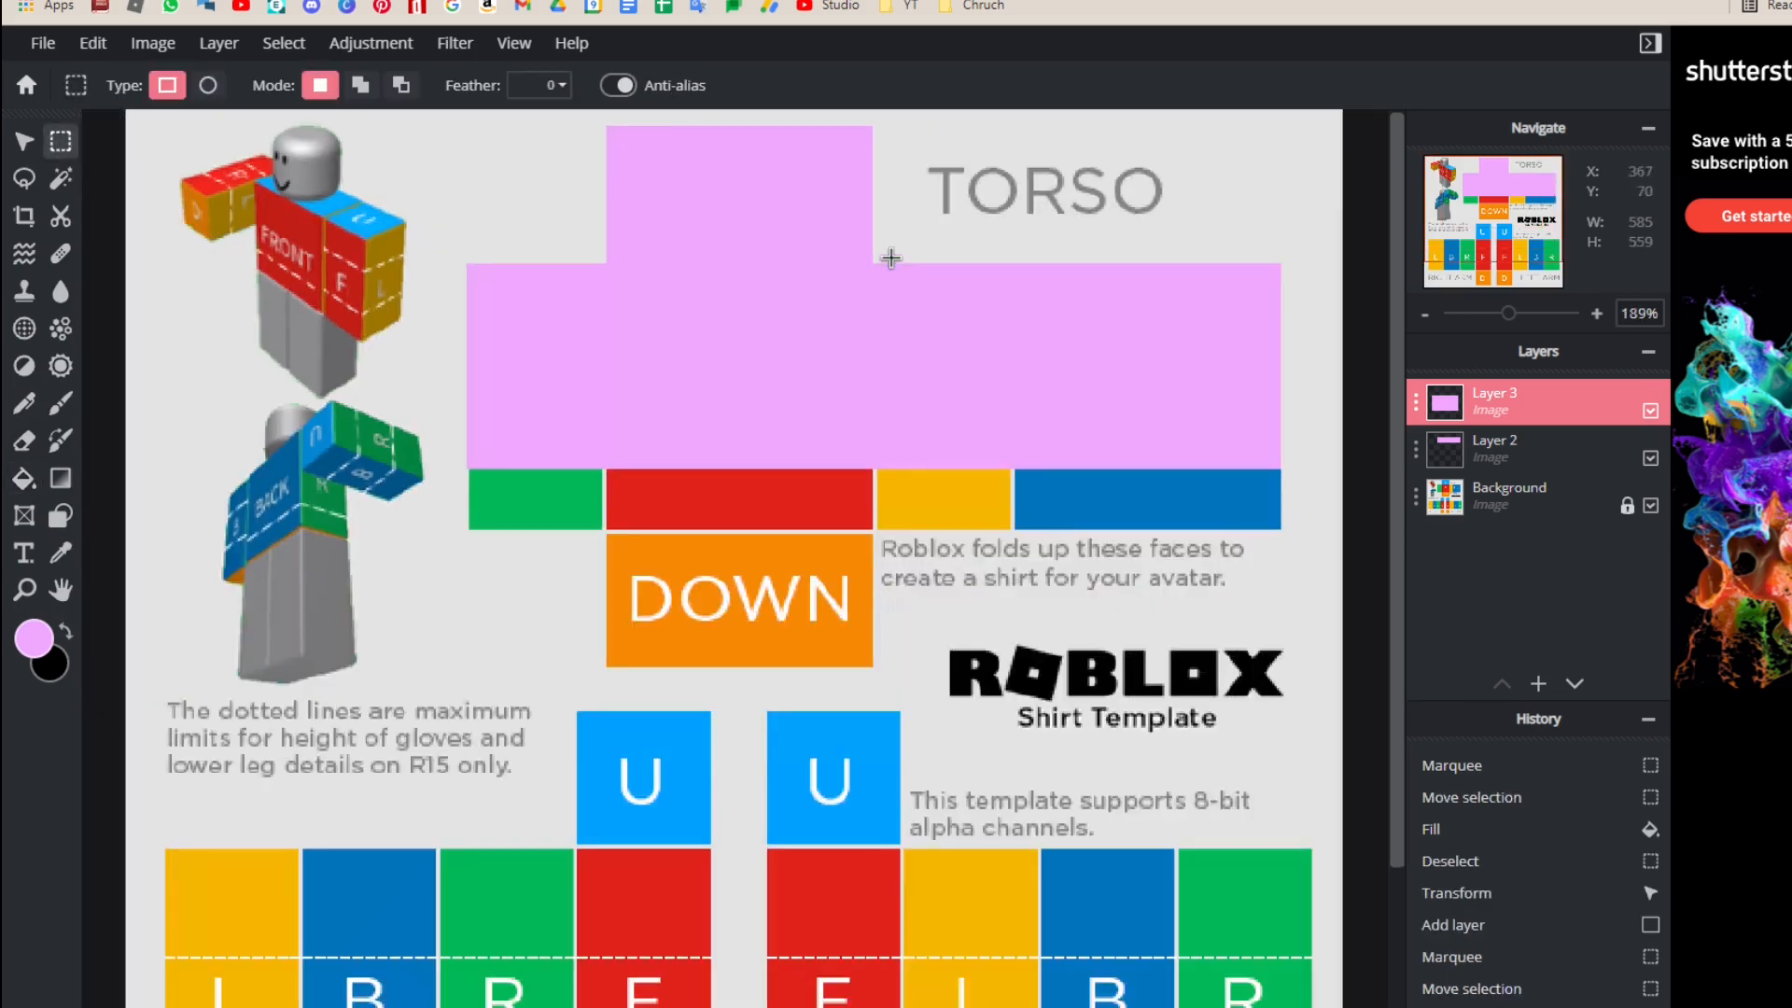
Step: Try merging Layer 3 down from its layer settings and undo the merge
left_click(1414, 407)
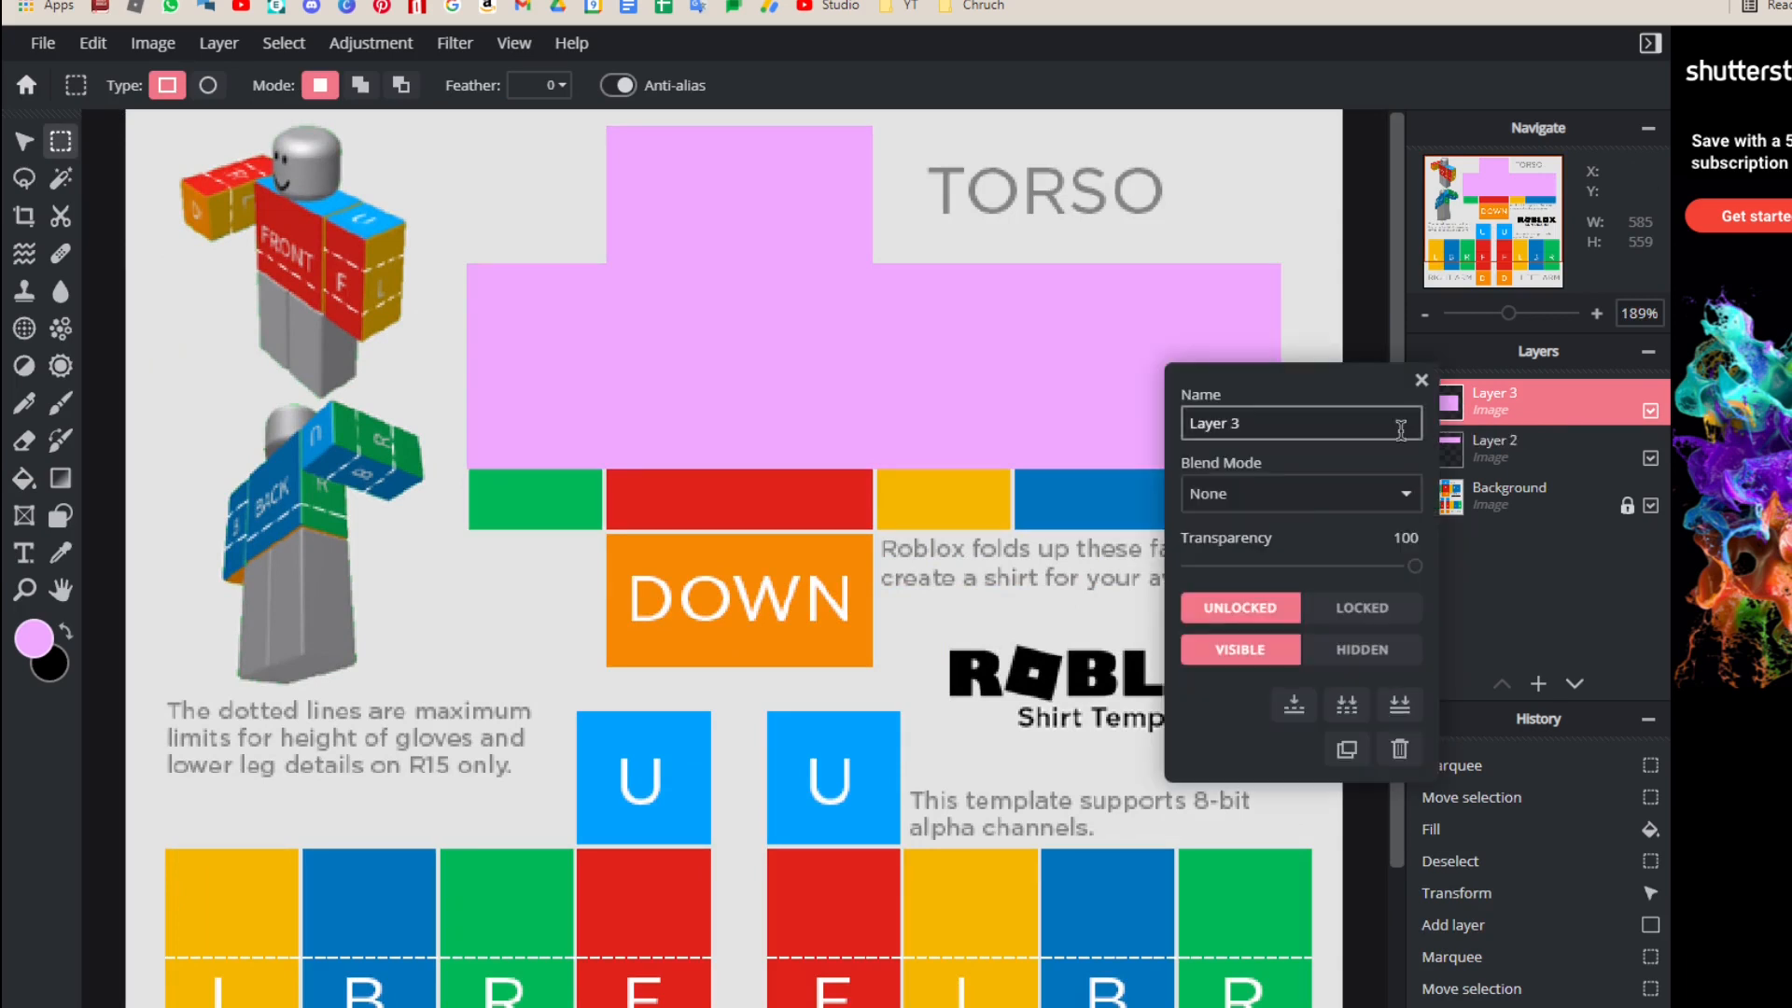
left_click(1297, 709)
key("ctrl+z")
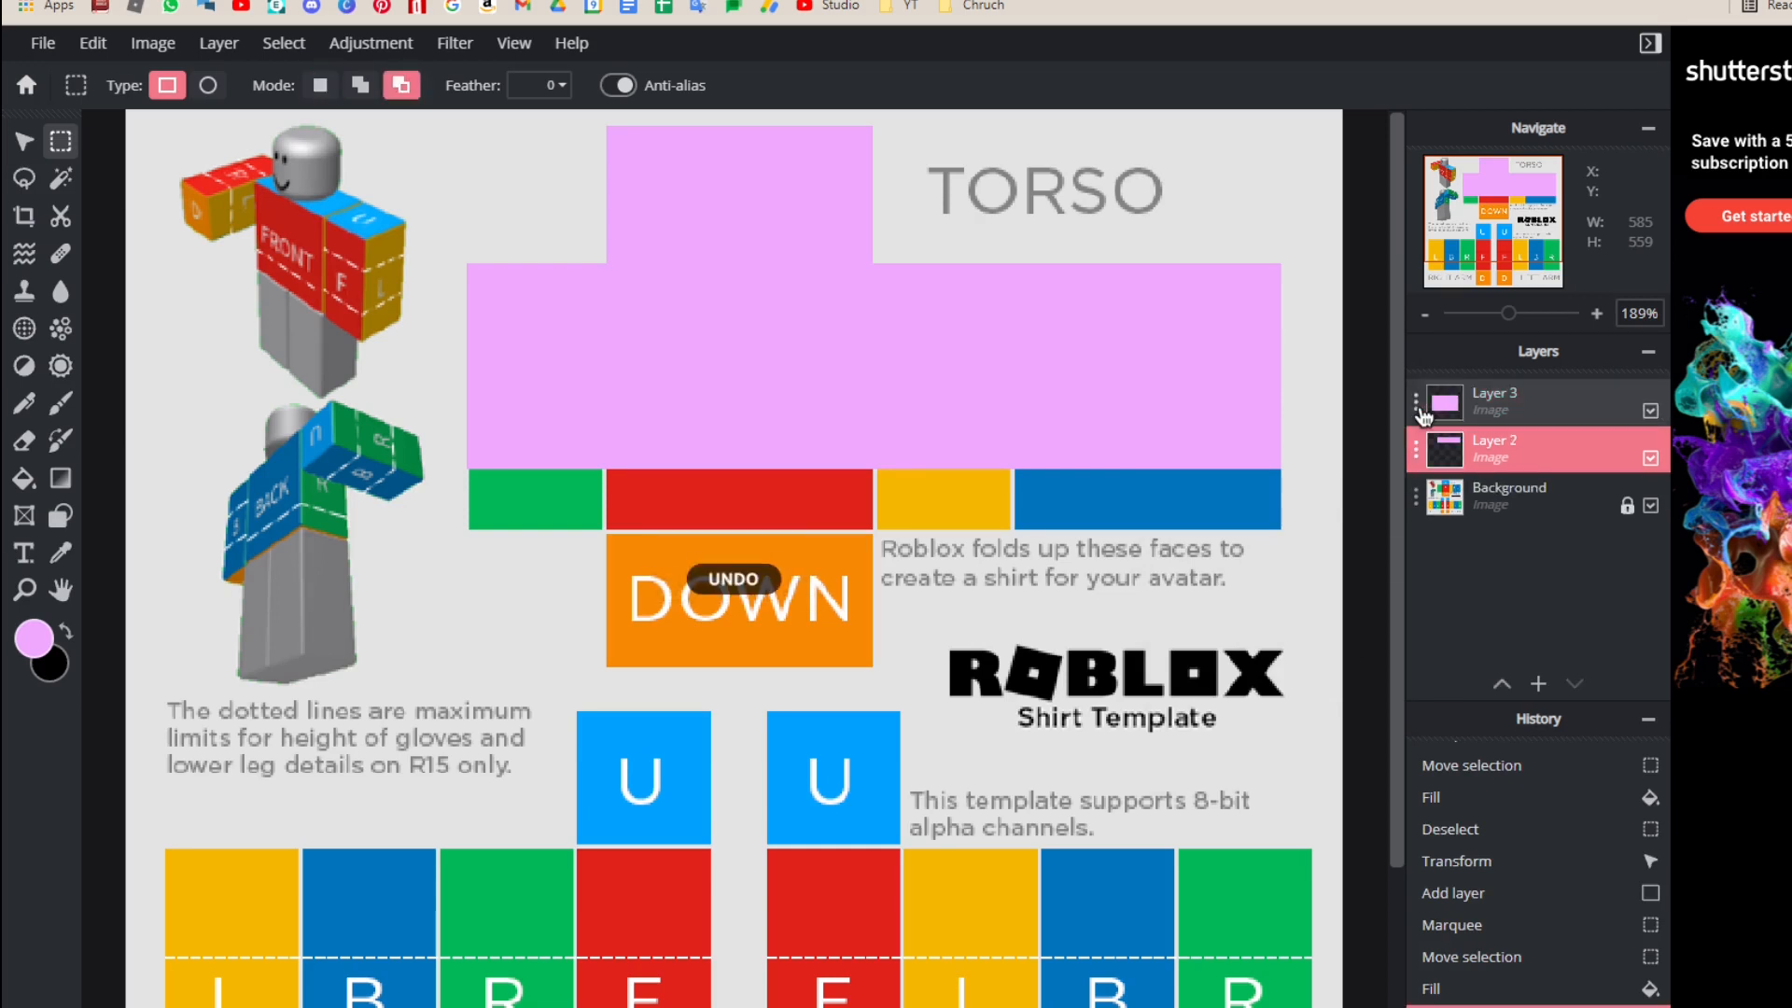
left_click(1428, 410)
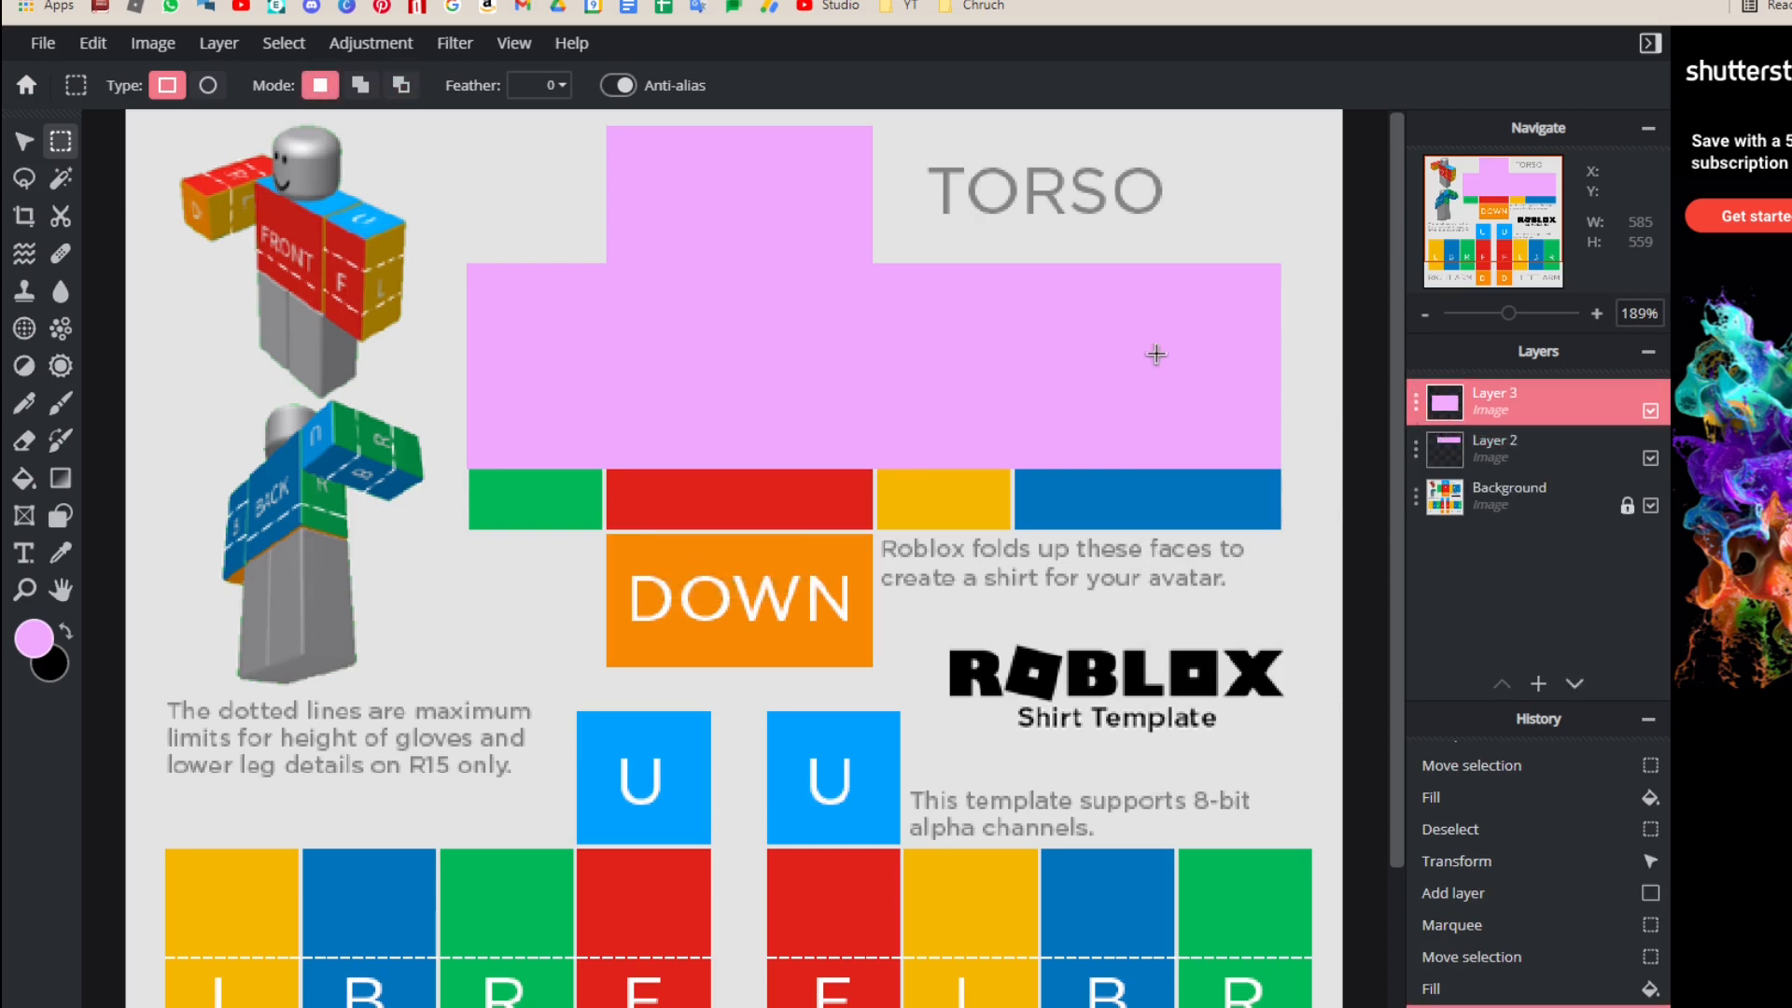
left_click(92, 44)
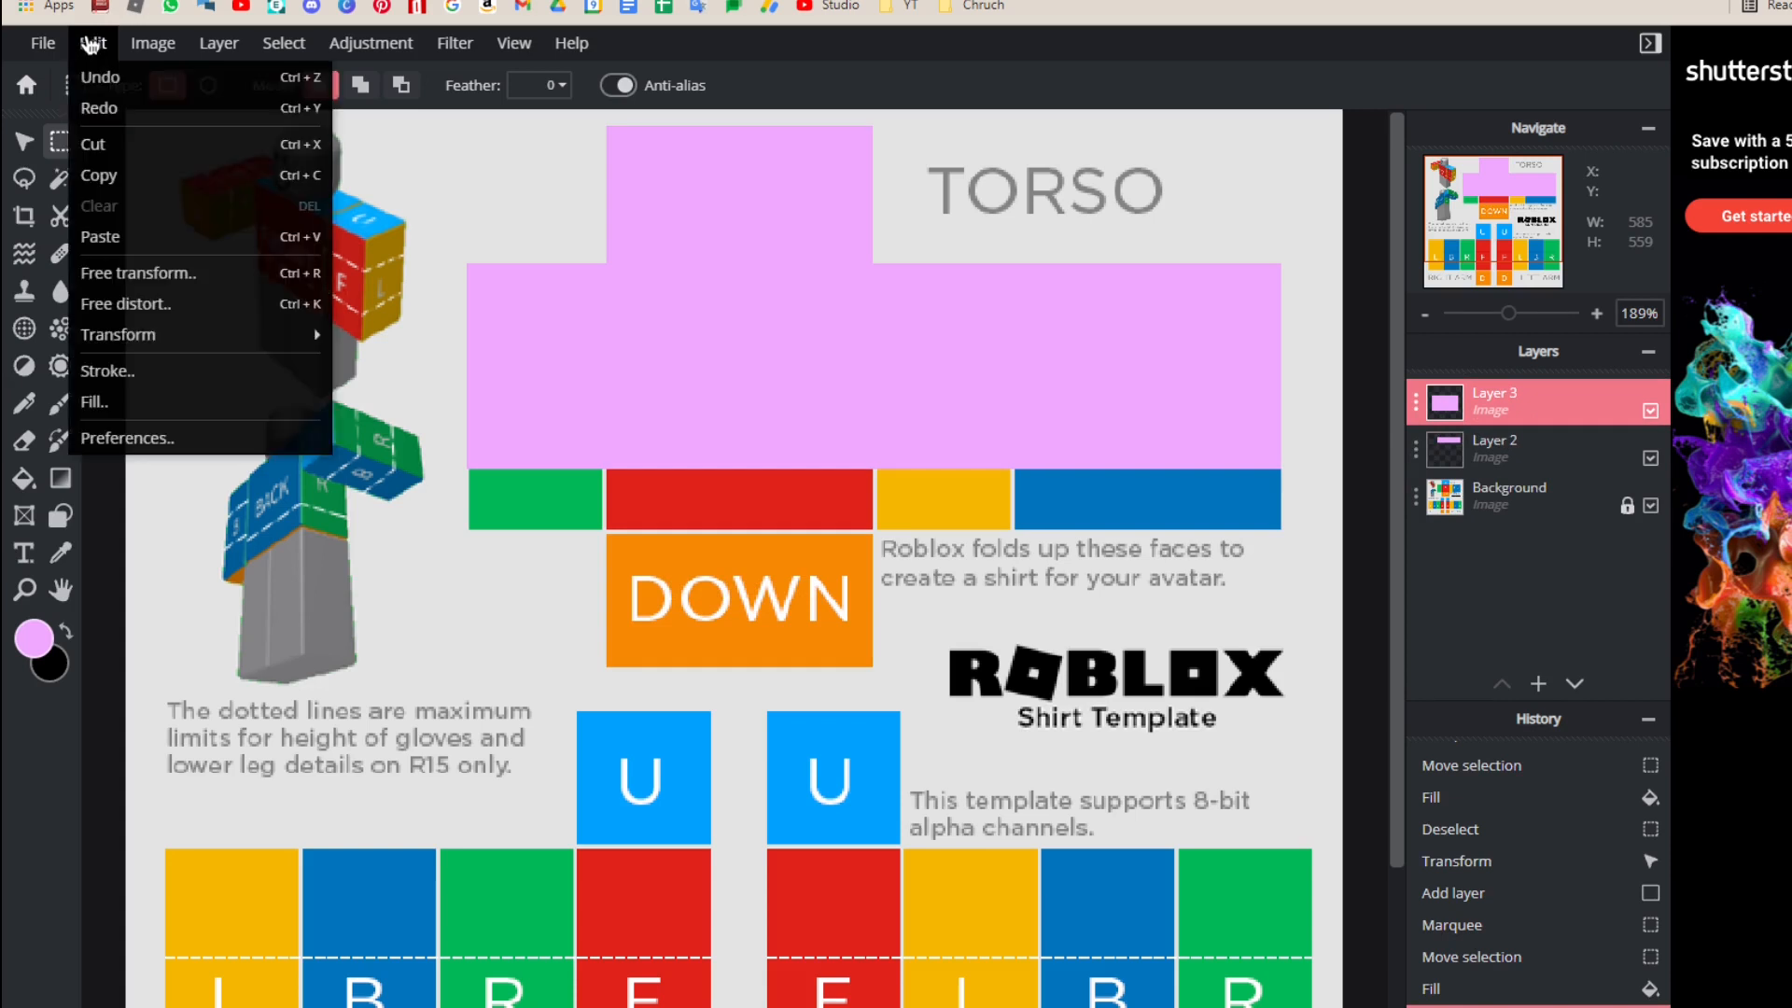
left_click(105, 77)
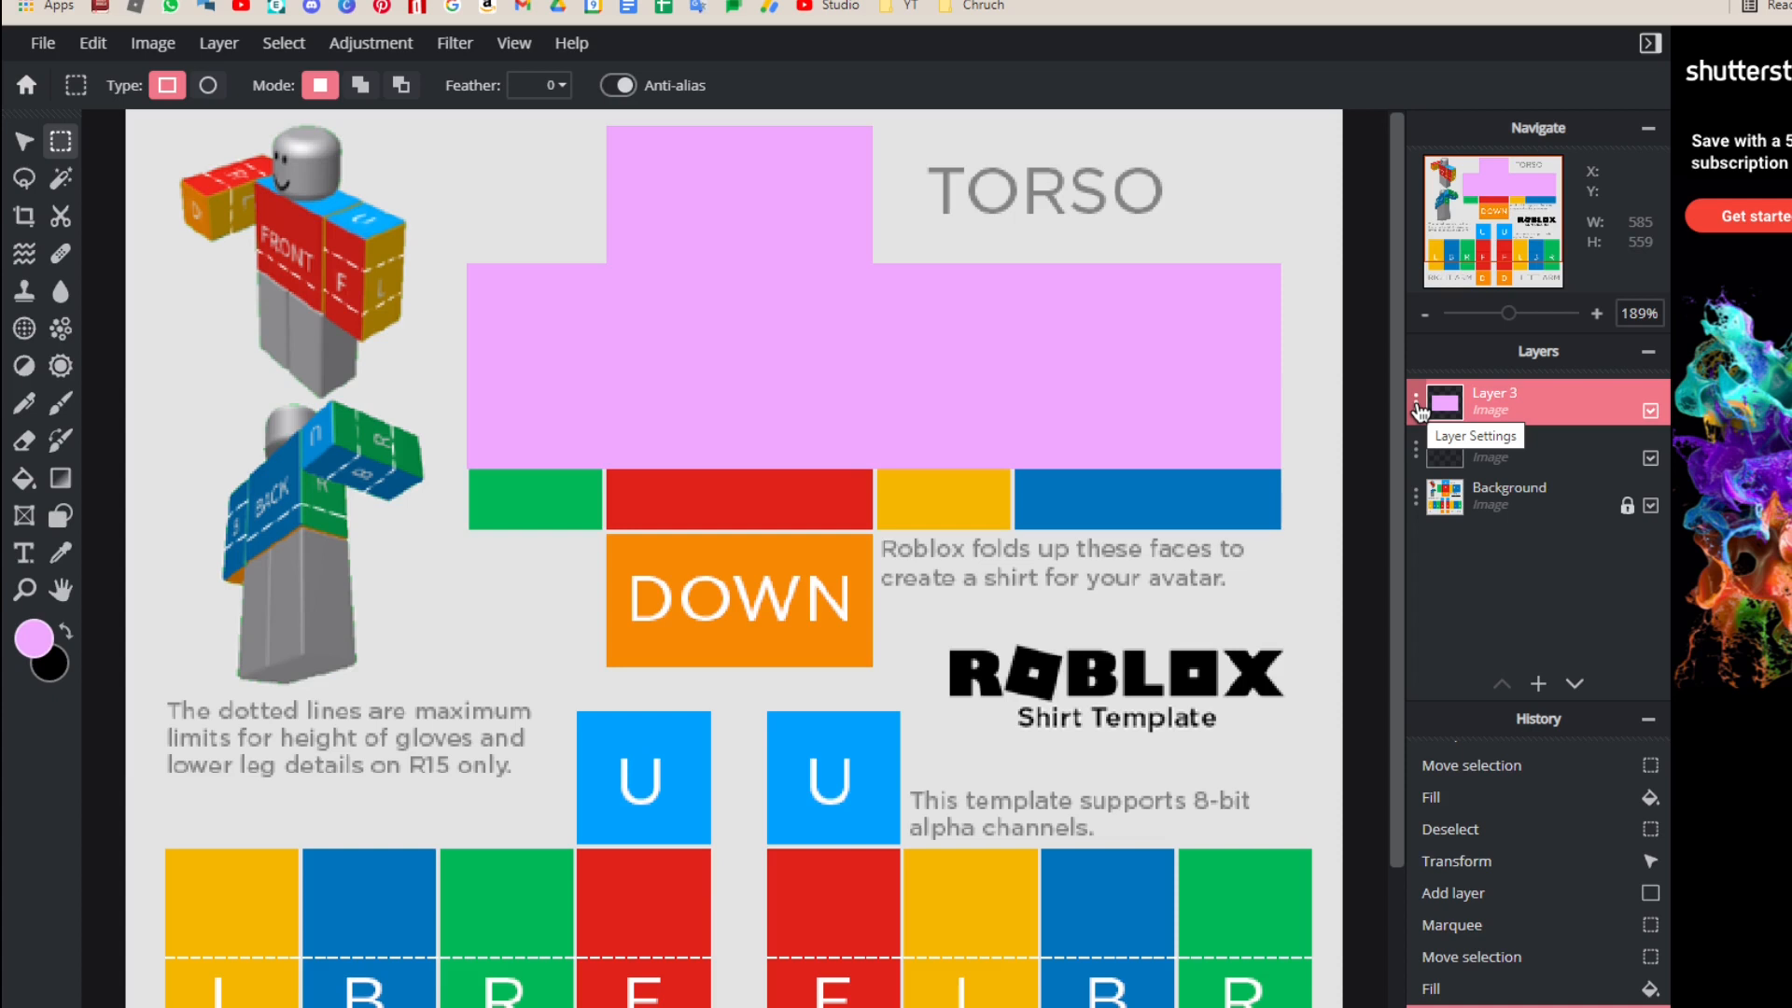
Step: Merge the UP face layer with the torso rectangle's layer beneath it
key("ctrl+e")
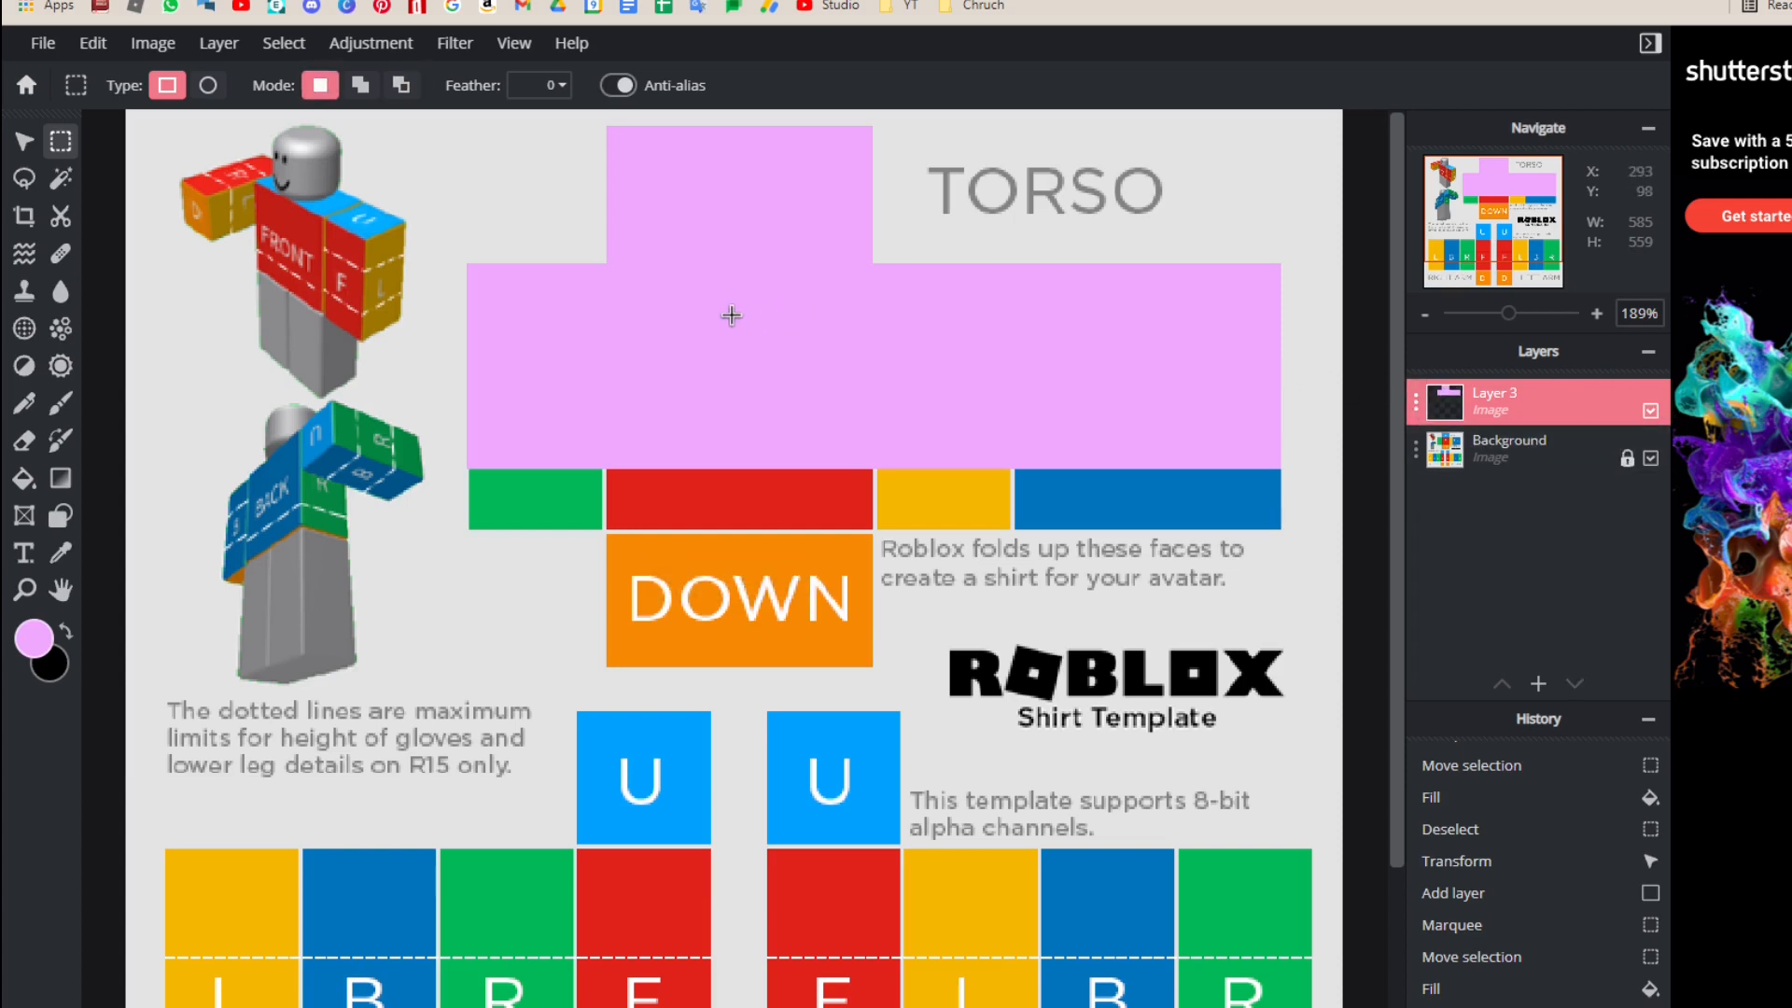
scroll(700, 287, "up", 1)
scroll(750, 229, "down", 2)
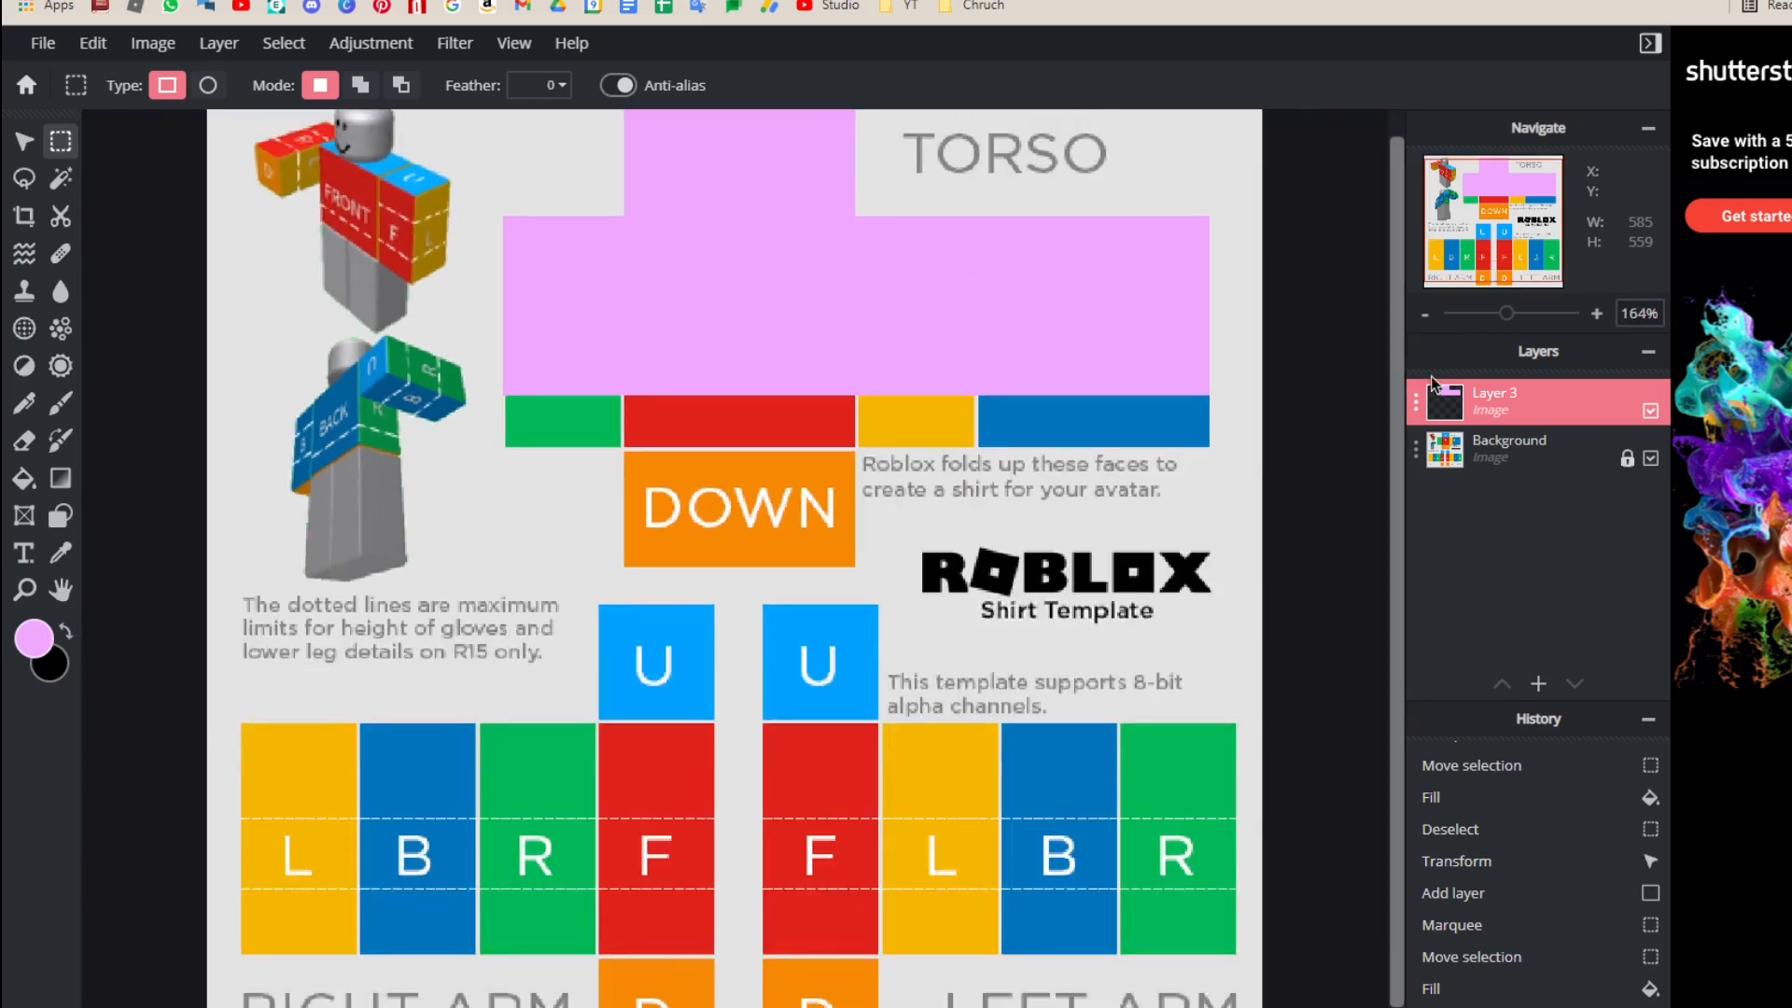
left_click_drag(1398, 374, 1146, 289)
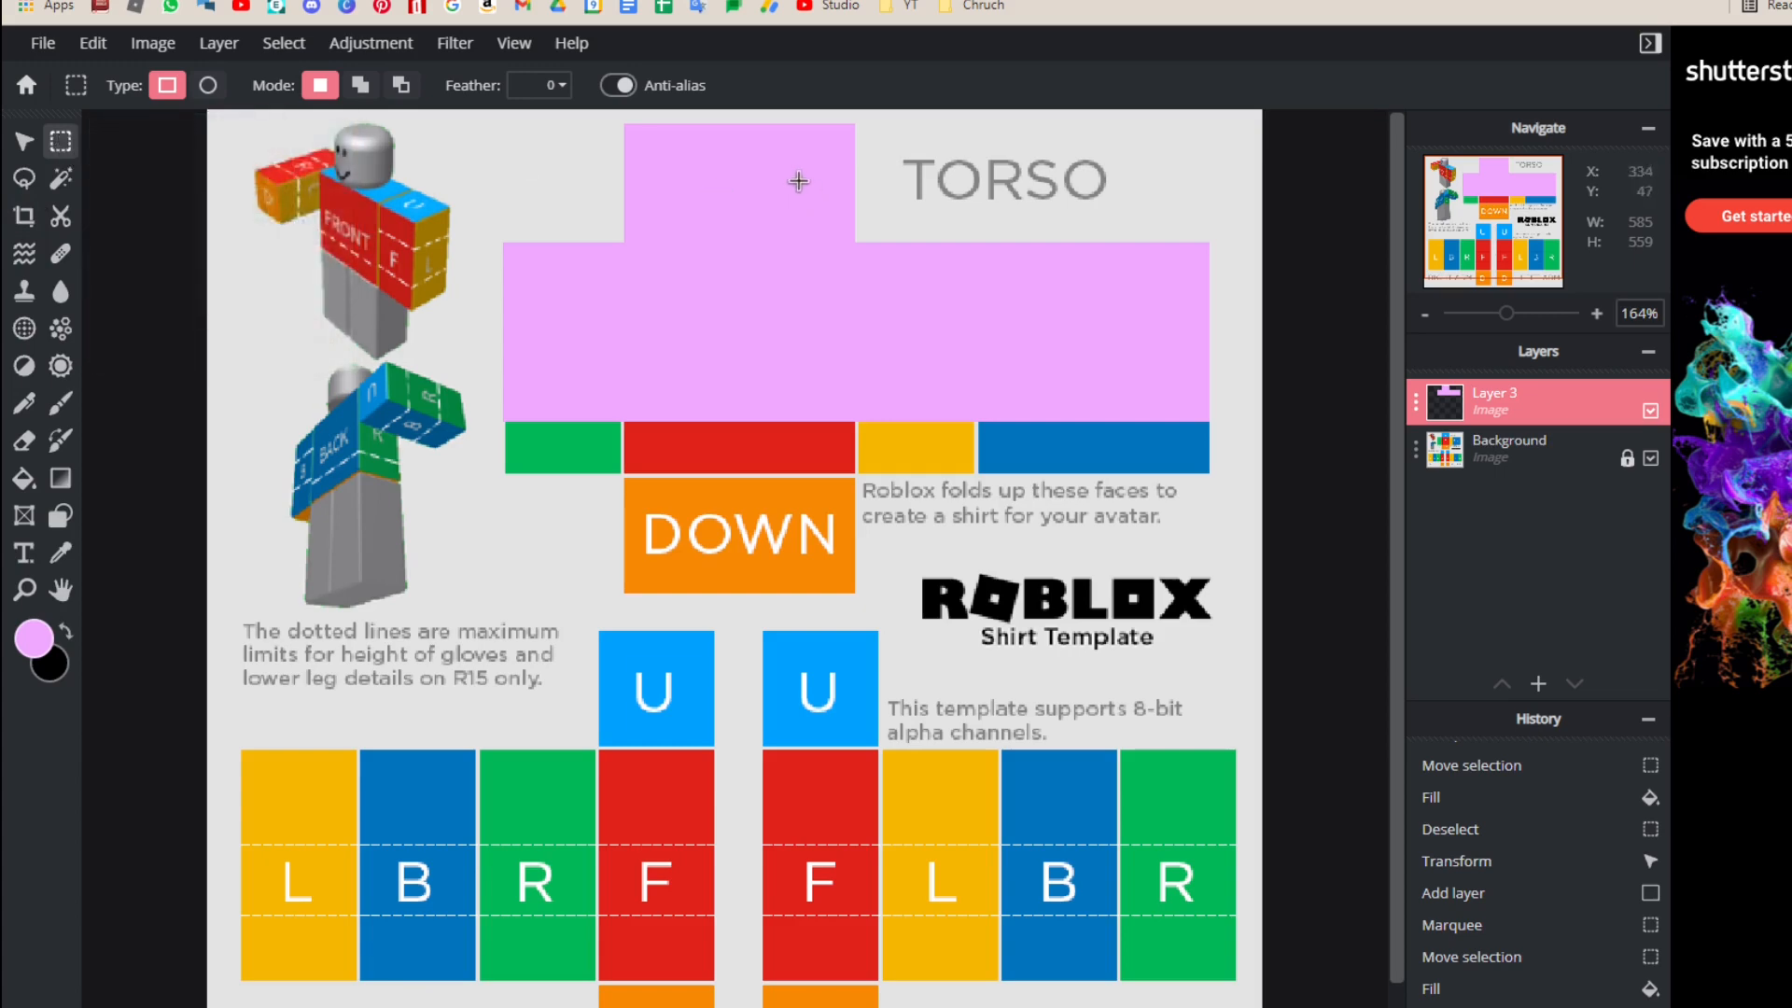
Step: Try an elliptical marquee of about 66 by 40 px at the neckline, restore the rectangular type and deselect
scroll(716, 150, "up", 1)
scroll(716, 151, "up", 1)
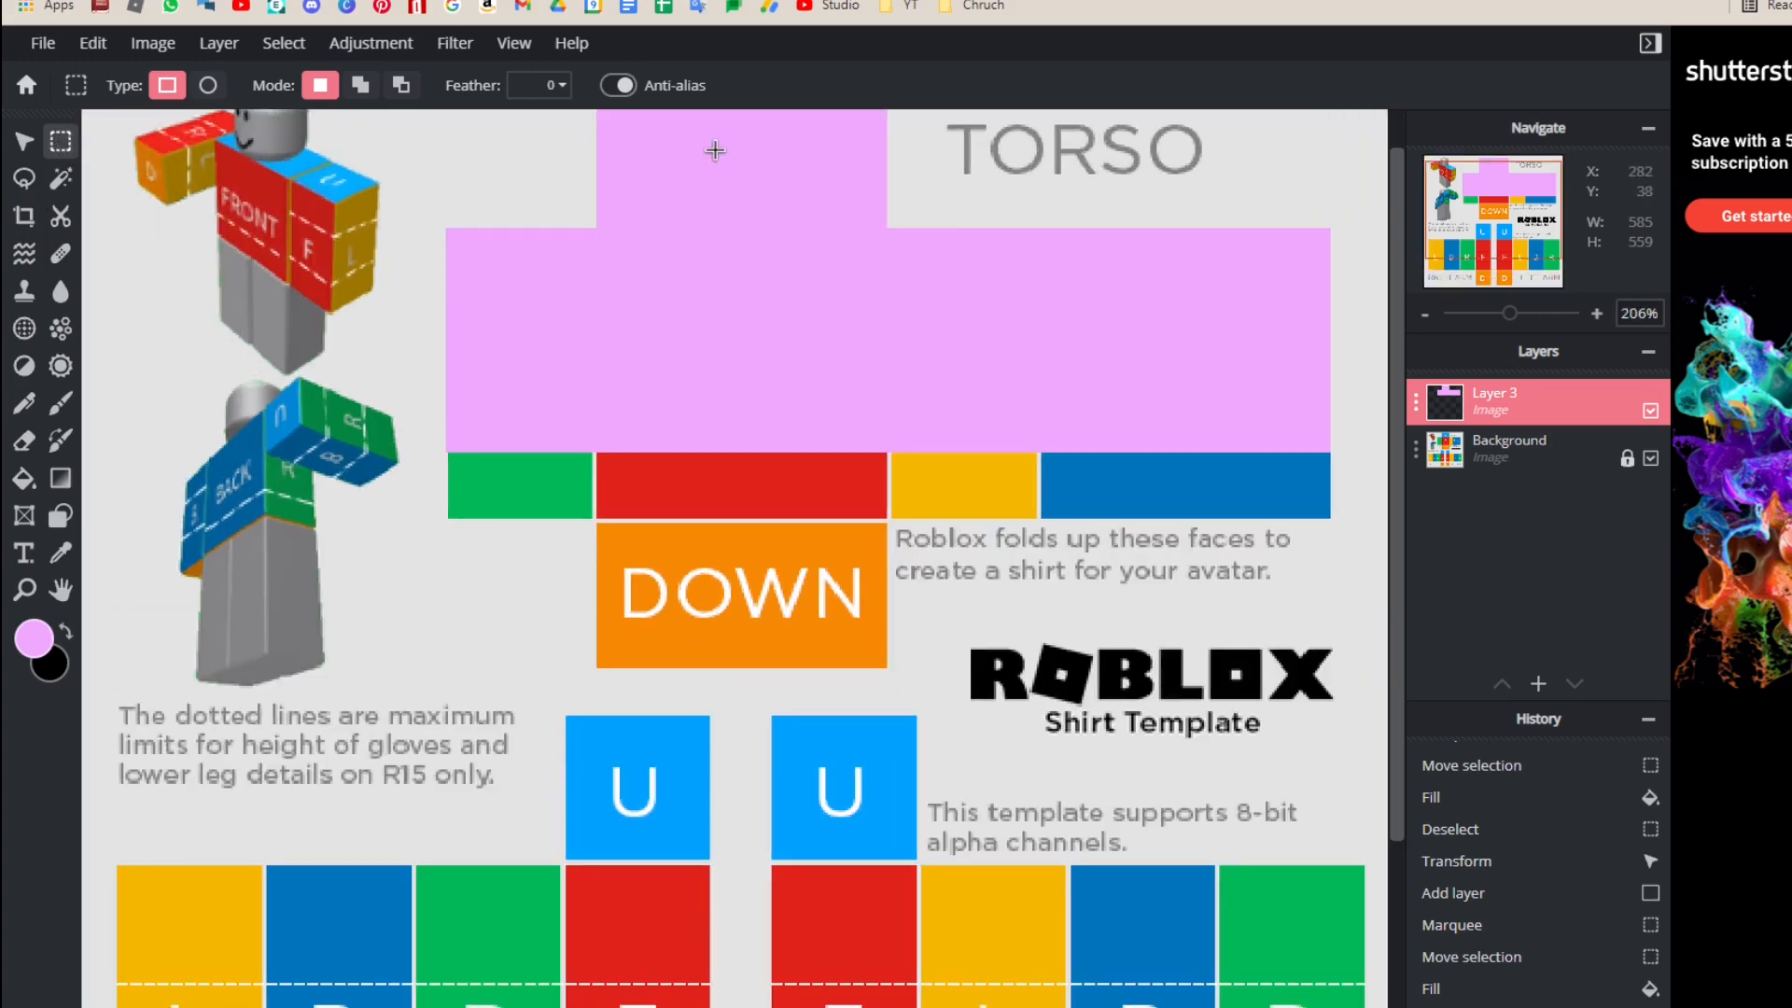
scroll(715, 150, "up", 2)
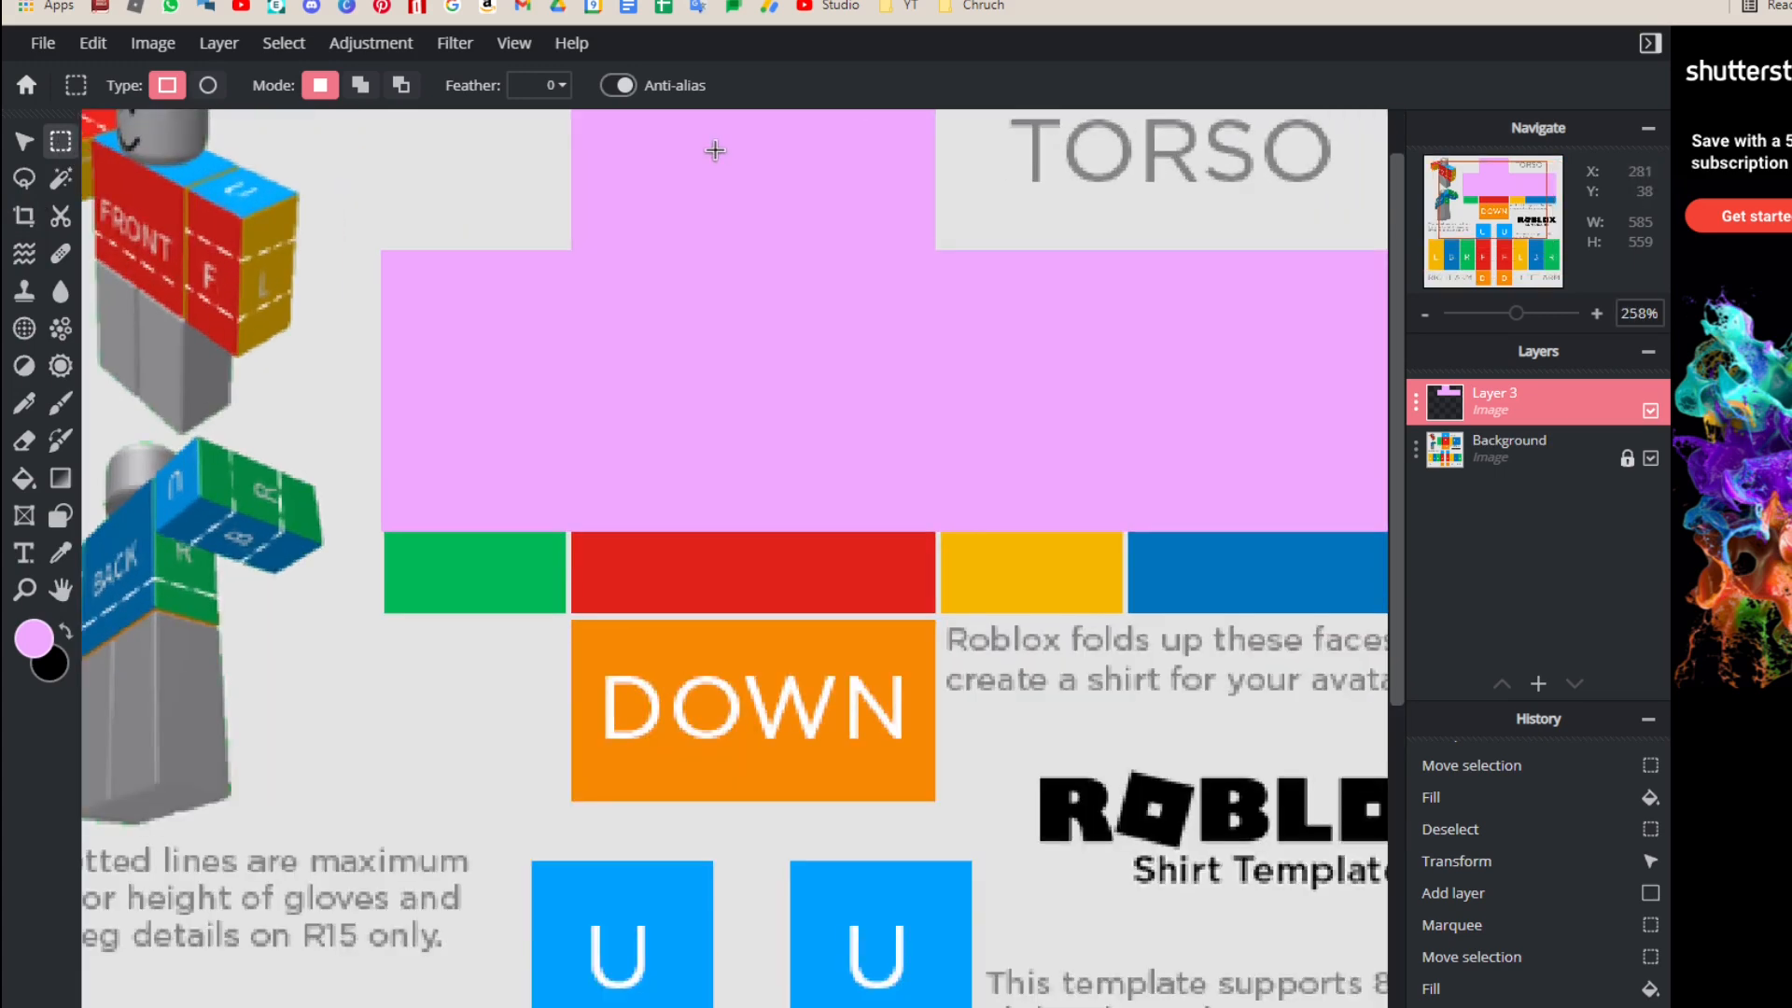
left_click(209, 90)
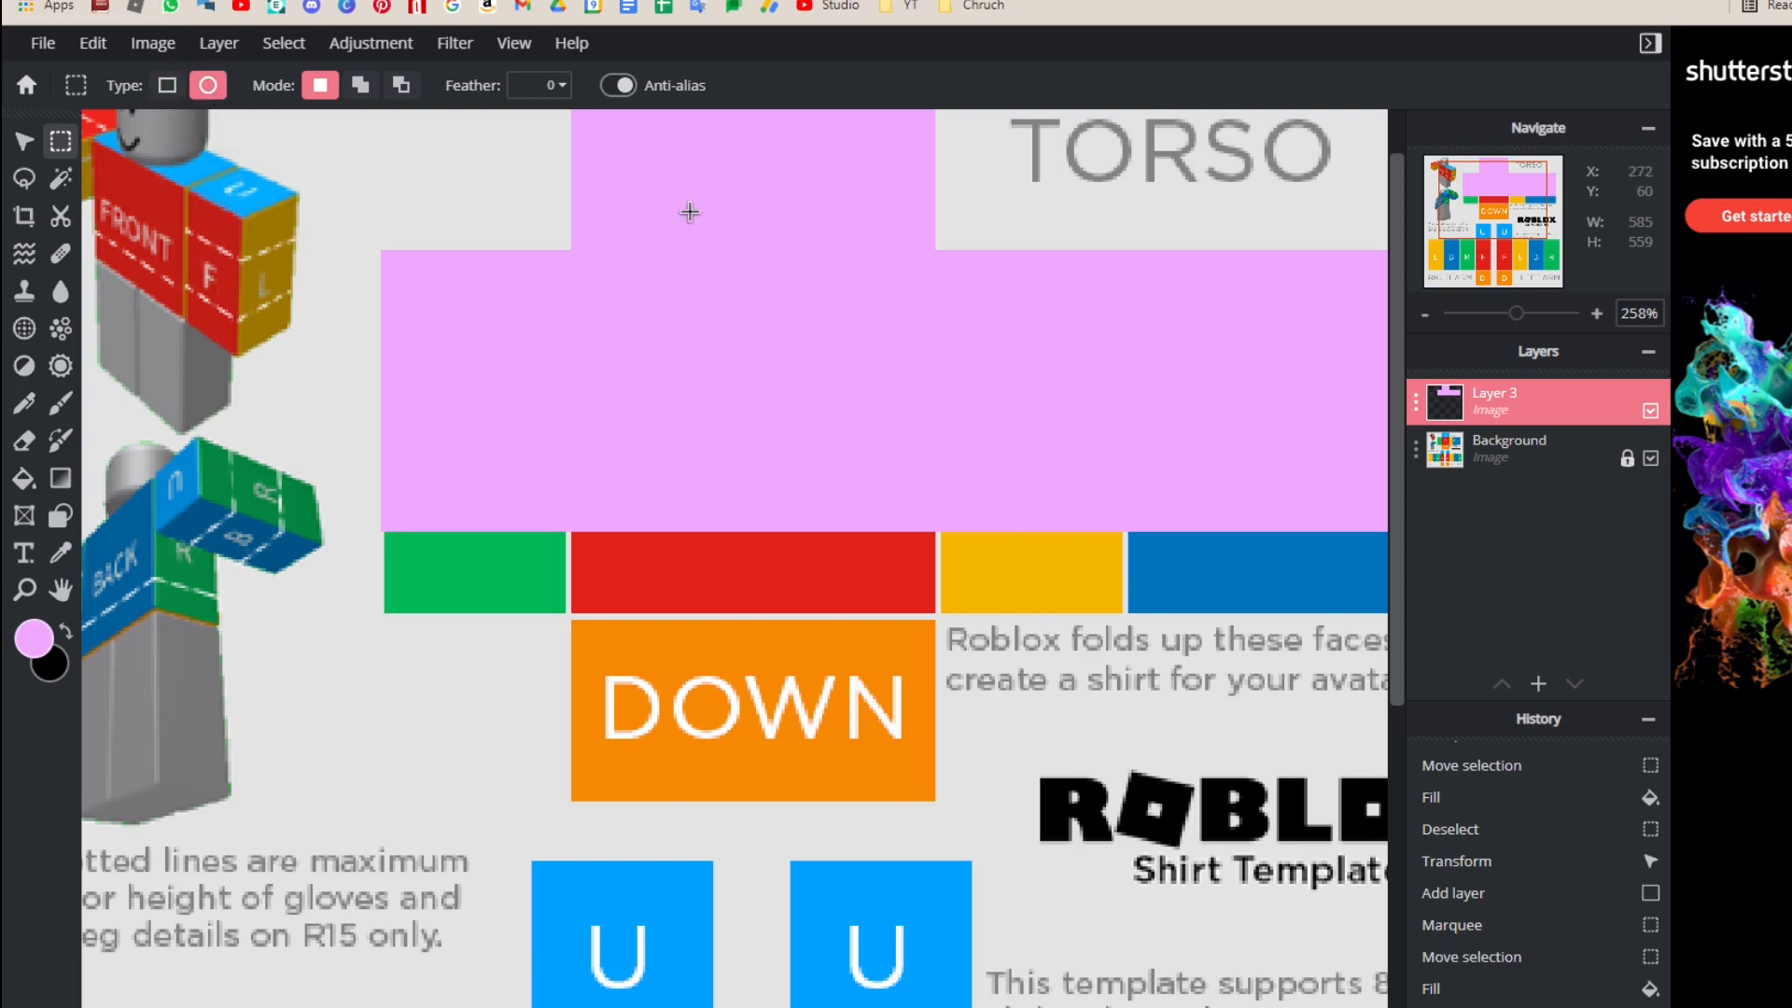
left_click_drag(689, 213, 844, 320)
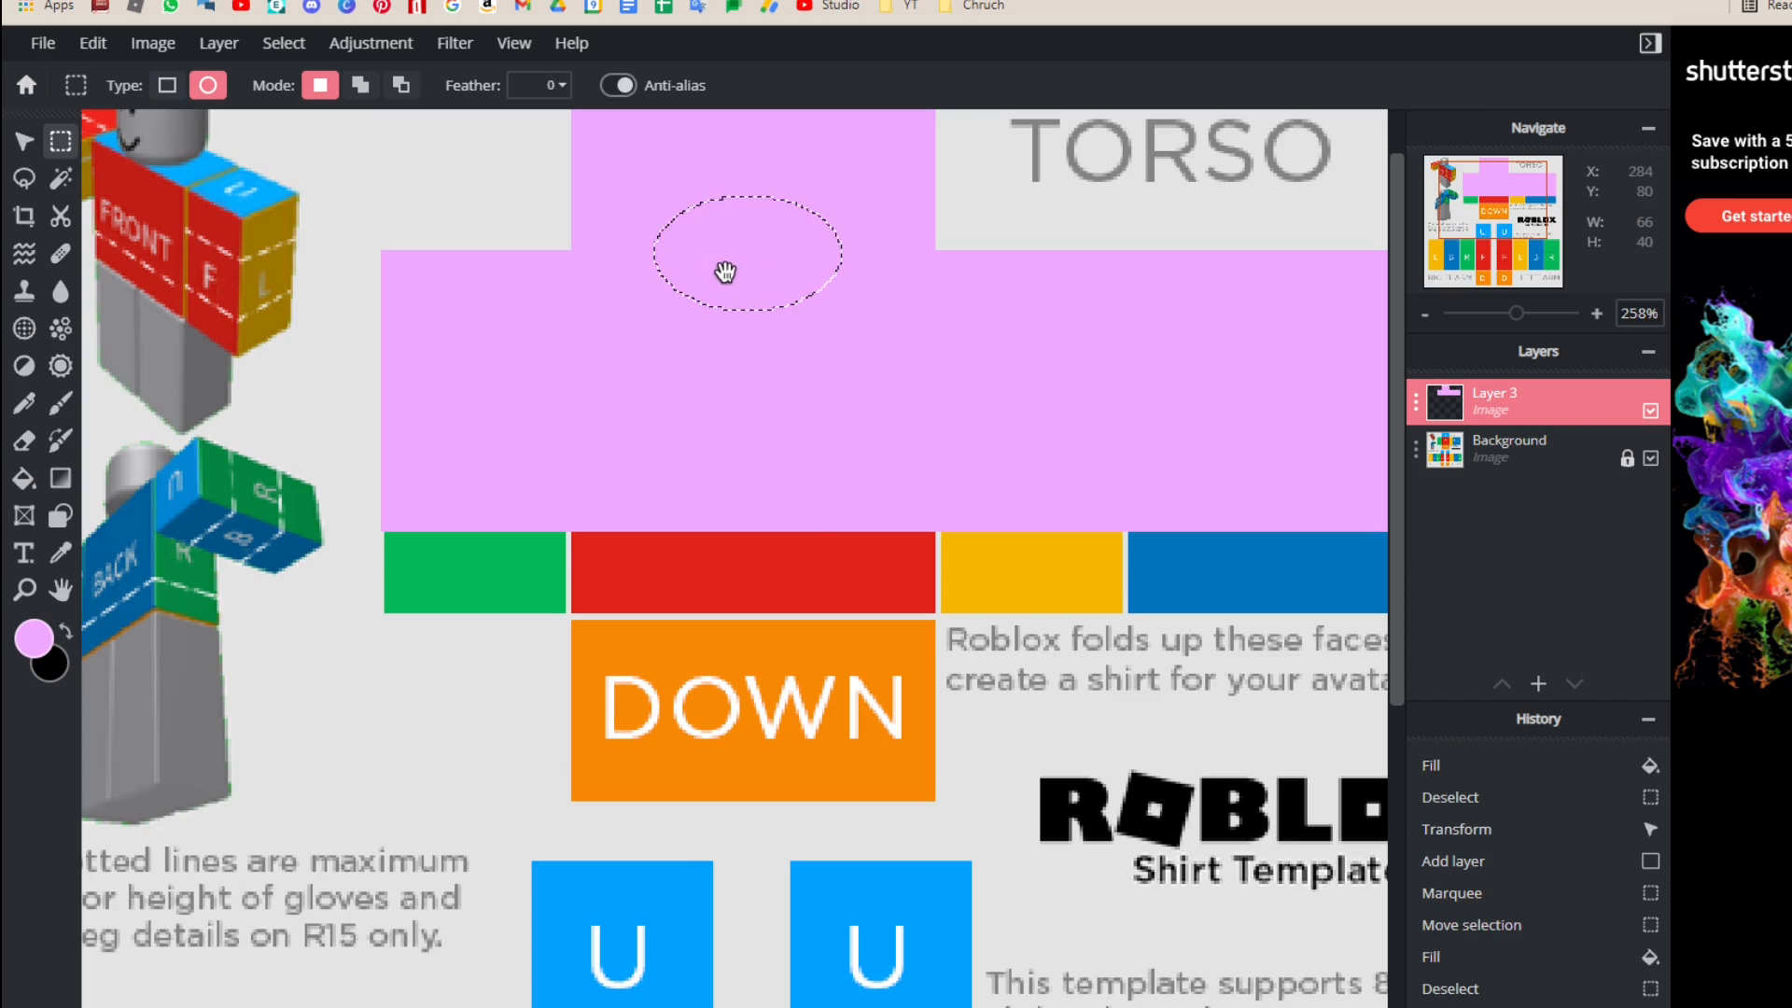
left_click(167, 85)
left_click(586, 234)
Step: Draw a rectangular marquee of about 81 by 38 px at the neckline and centre it across the join of the UP and FRONT faces
scroll(710, 202, "up", 1)
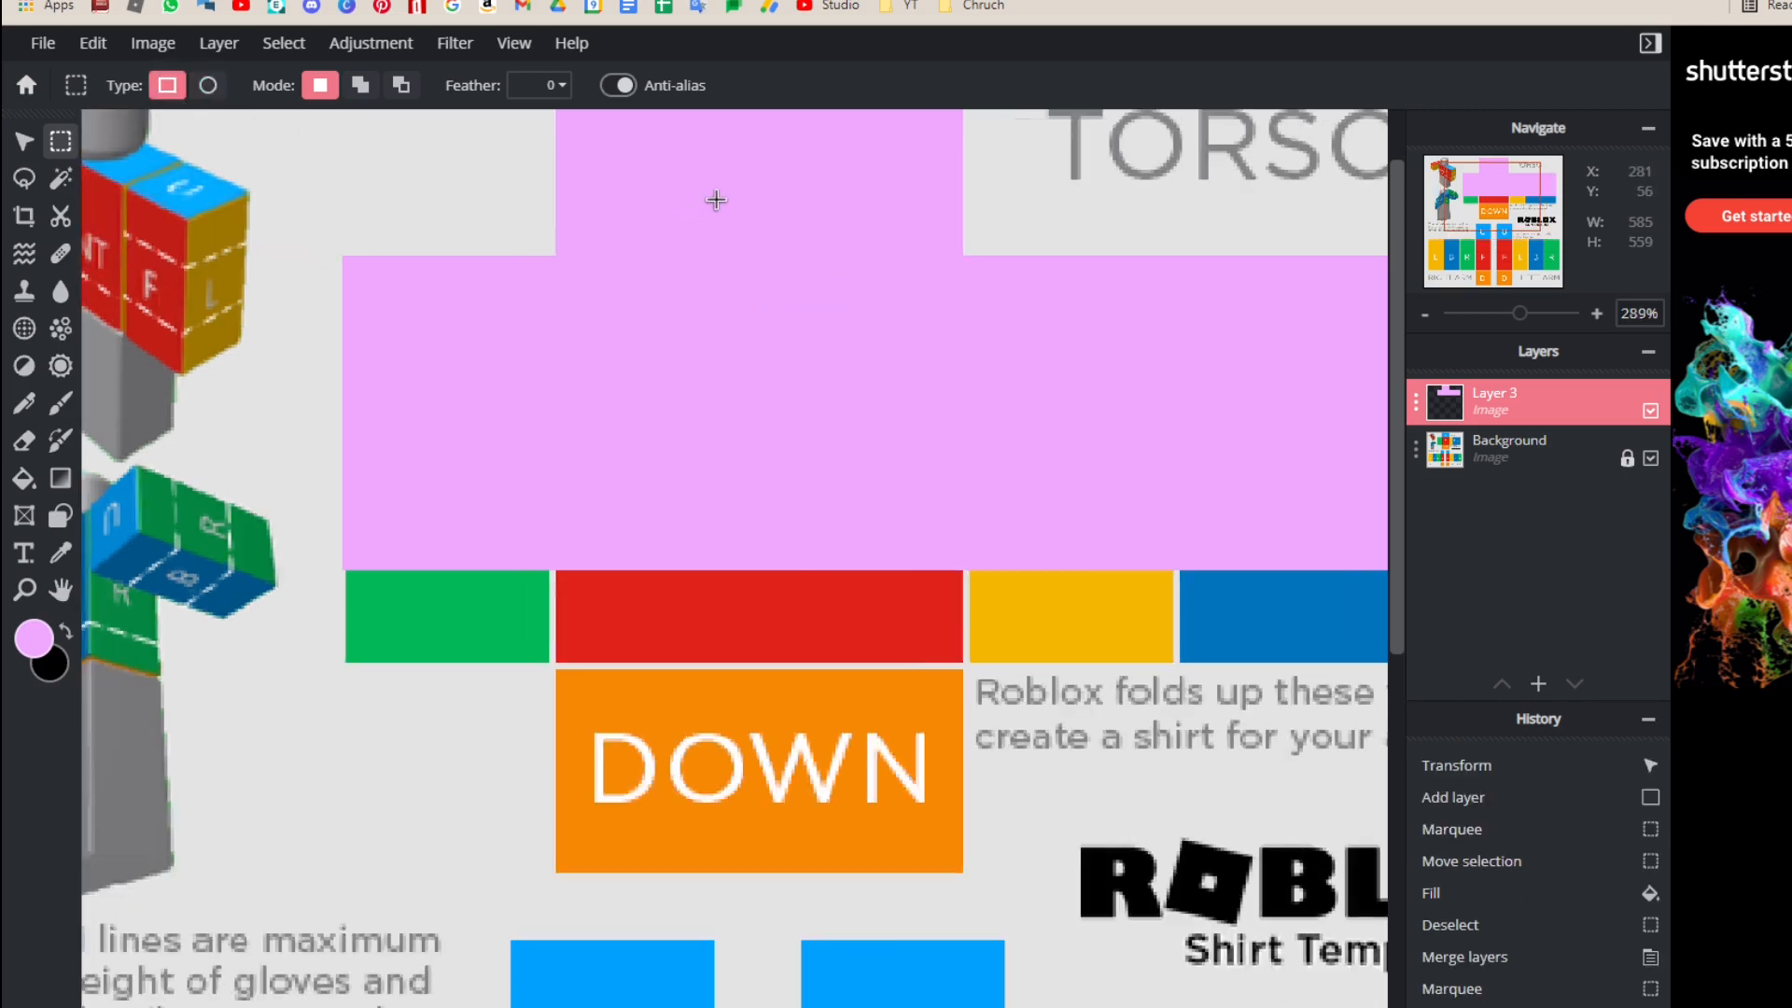
scroll(716, 200, "up", 2)
left_click_drag(633, 224, 954, 372)
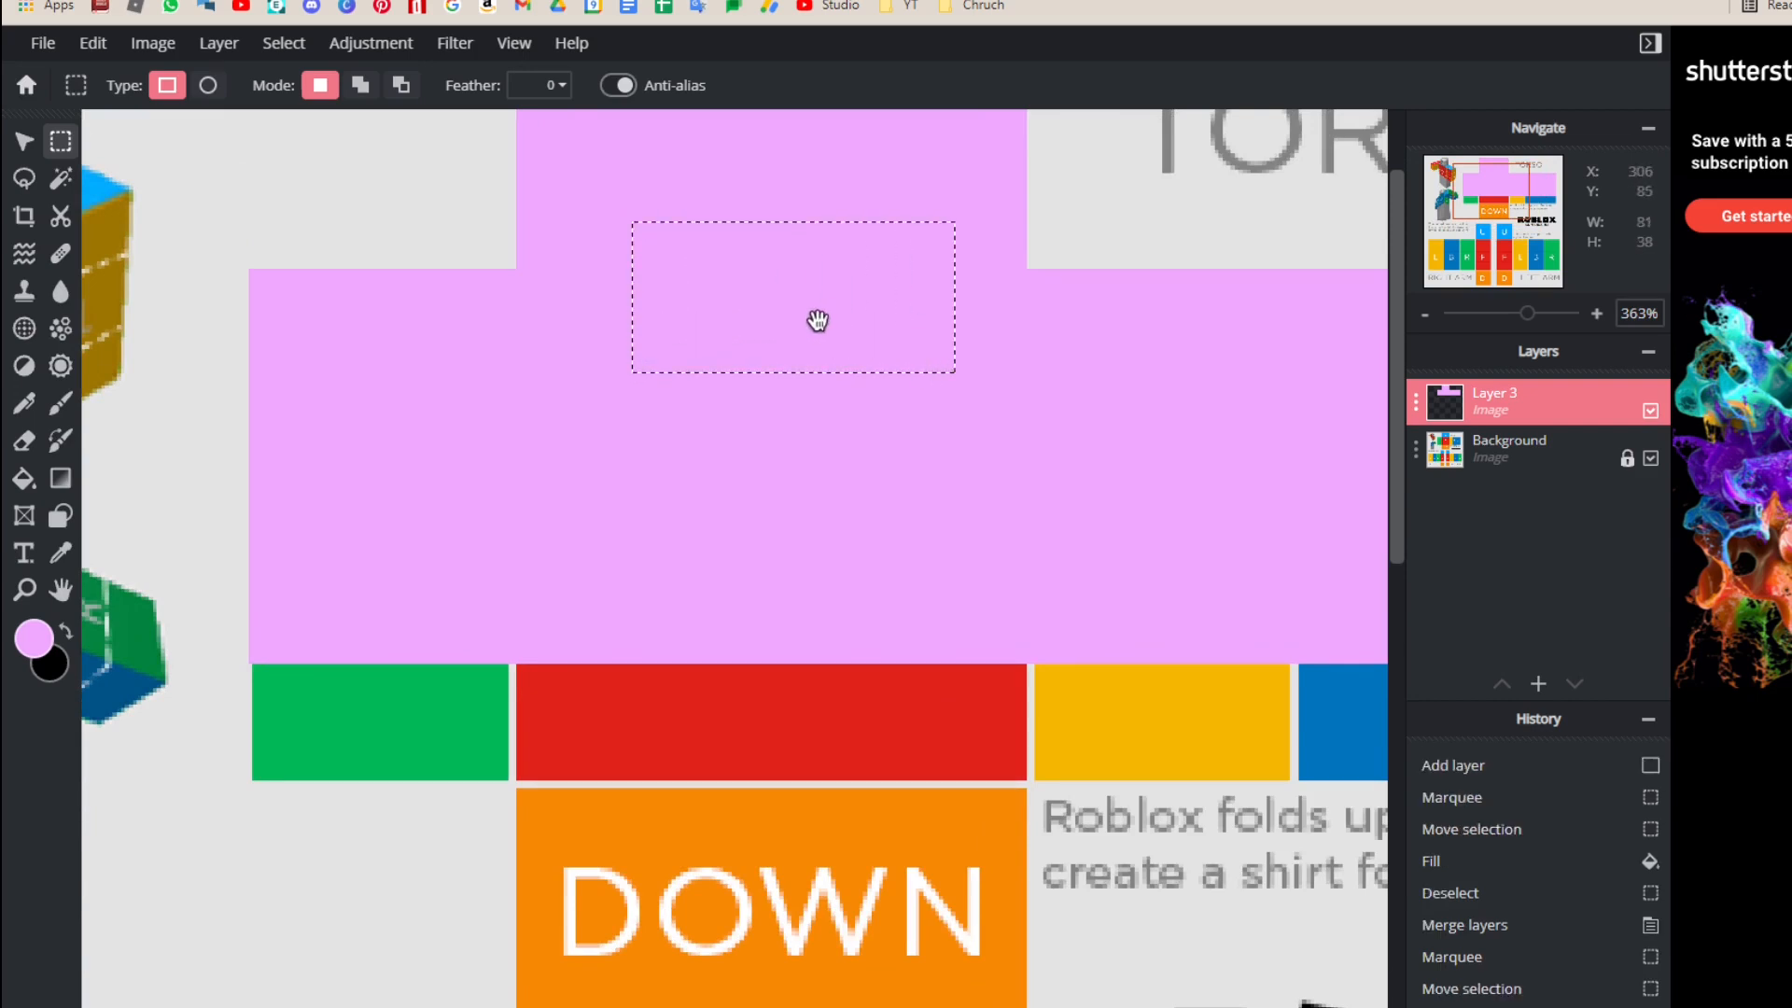
left_click_drag(816, 316, 798, 300)
scroll(433, 144, "down", 5)
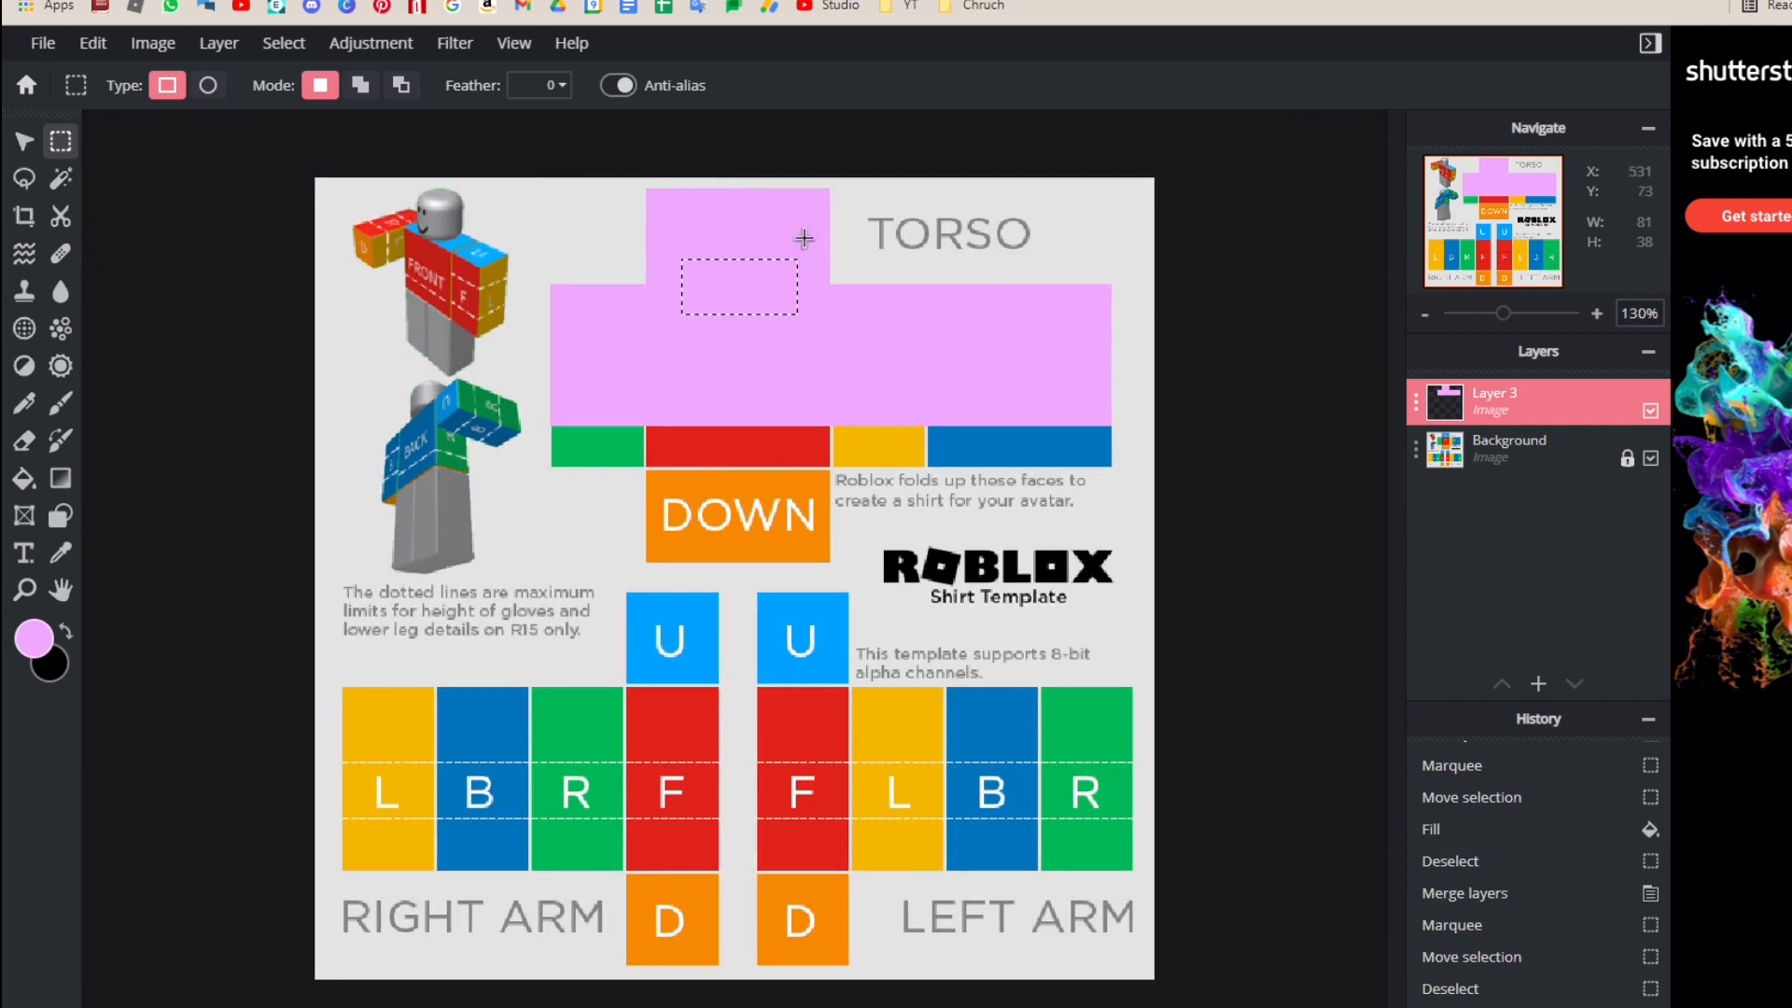
Step: Clear the purple fill inside the neckline selection on Layer 3 and deselect
key("ctrl+plus")
left_click_drag(746, 247, 744, 245)
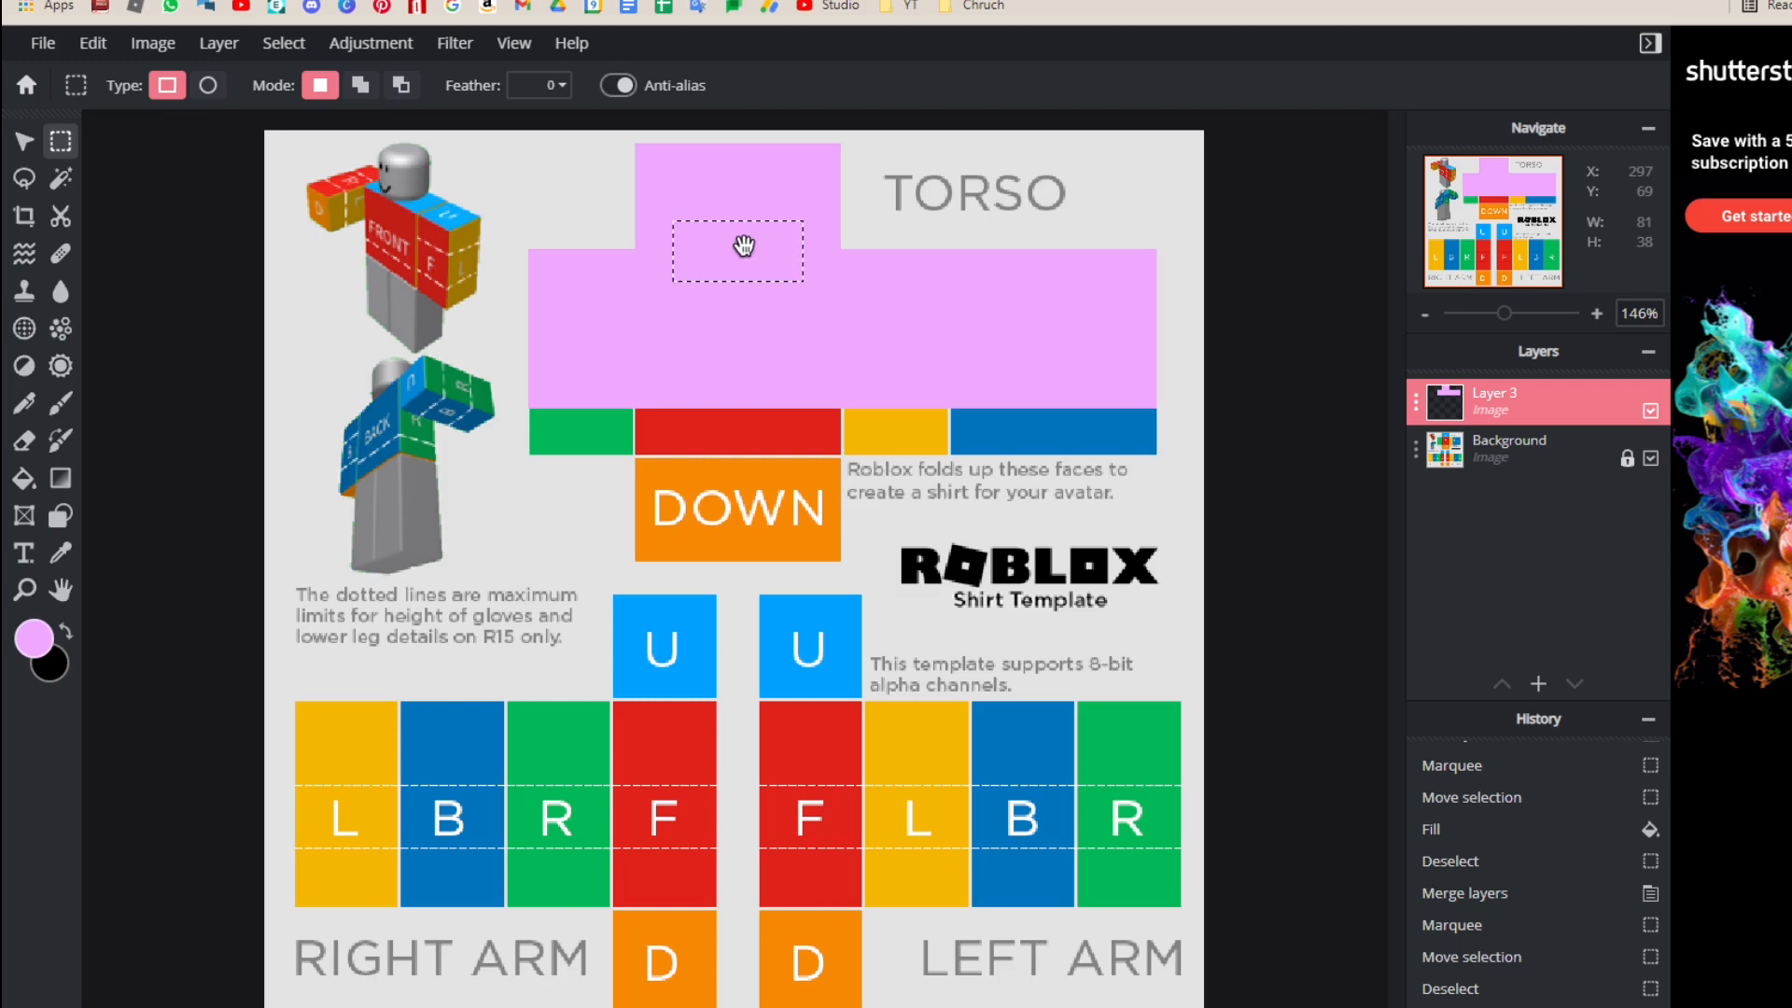
left_click(744, 246)
key("Delete")
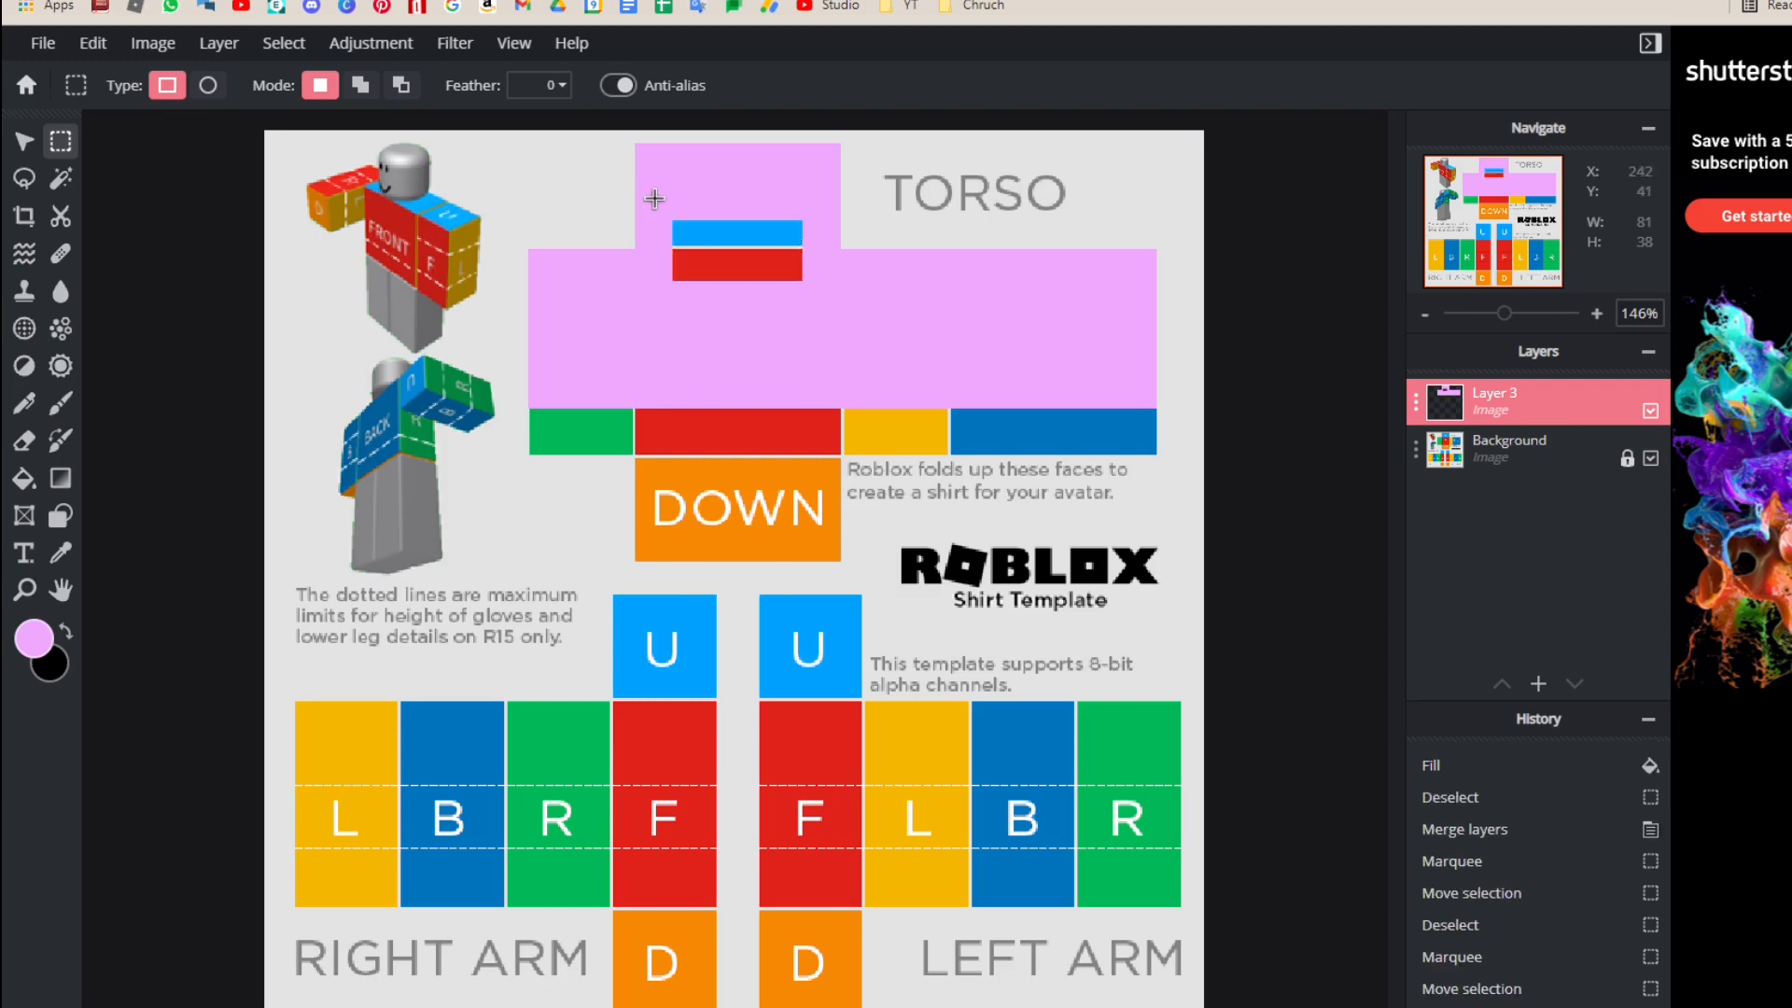
key("ctrl+d")
Step: Add a new empty layer above the torso layer
scroll(640, 128, "up", 4)
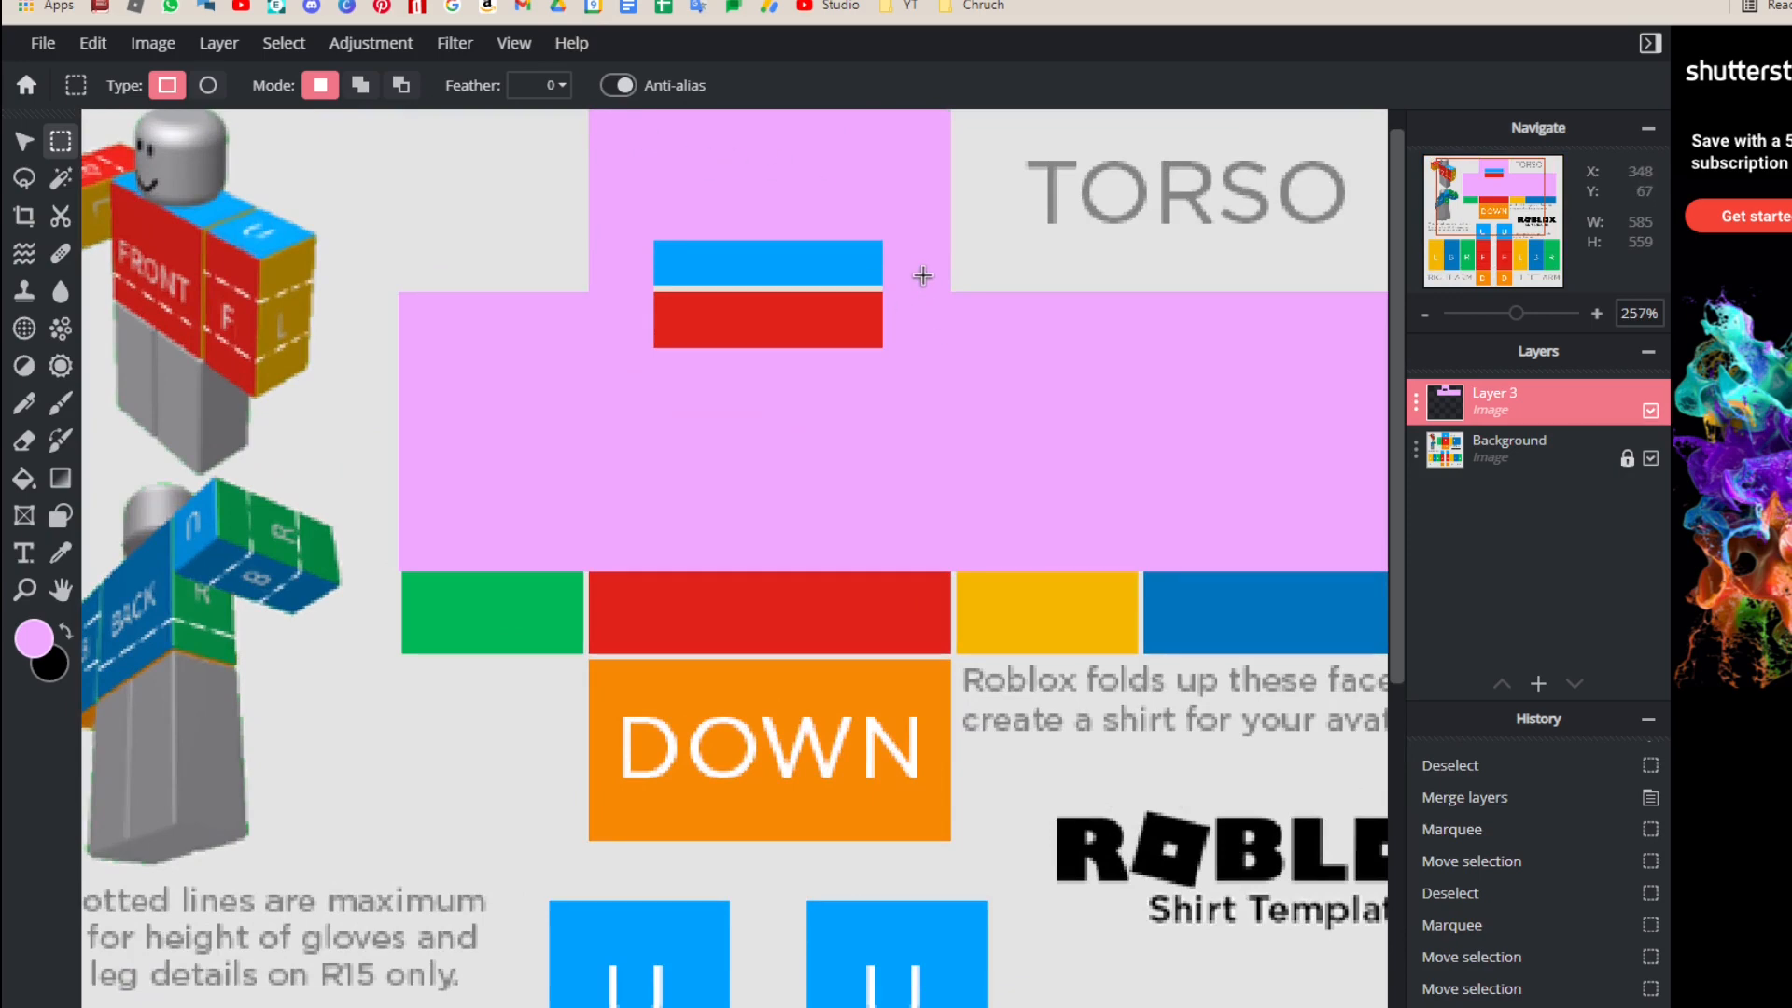
scroll(943, 339, "down", 5)
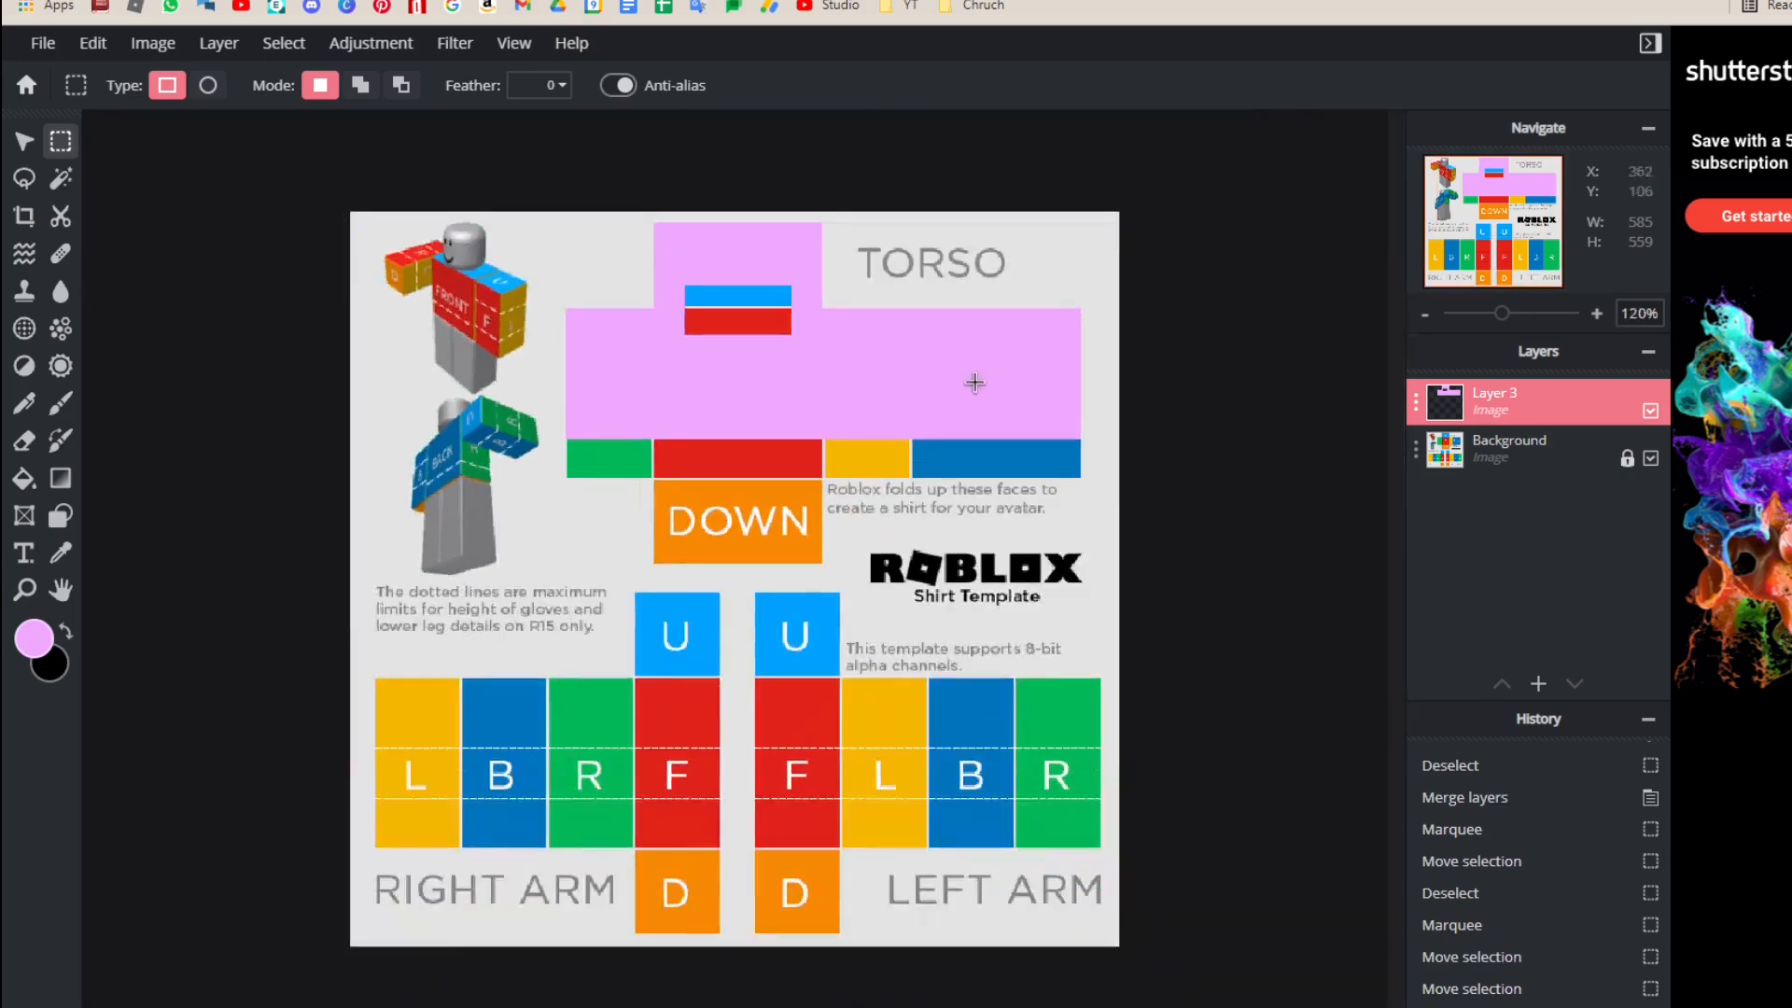
scroll(702, 254, "up", 2)
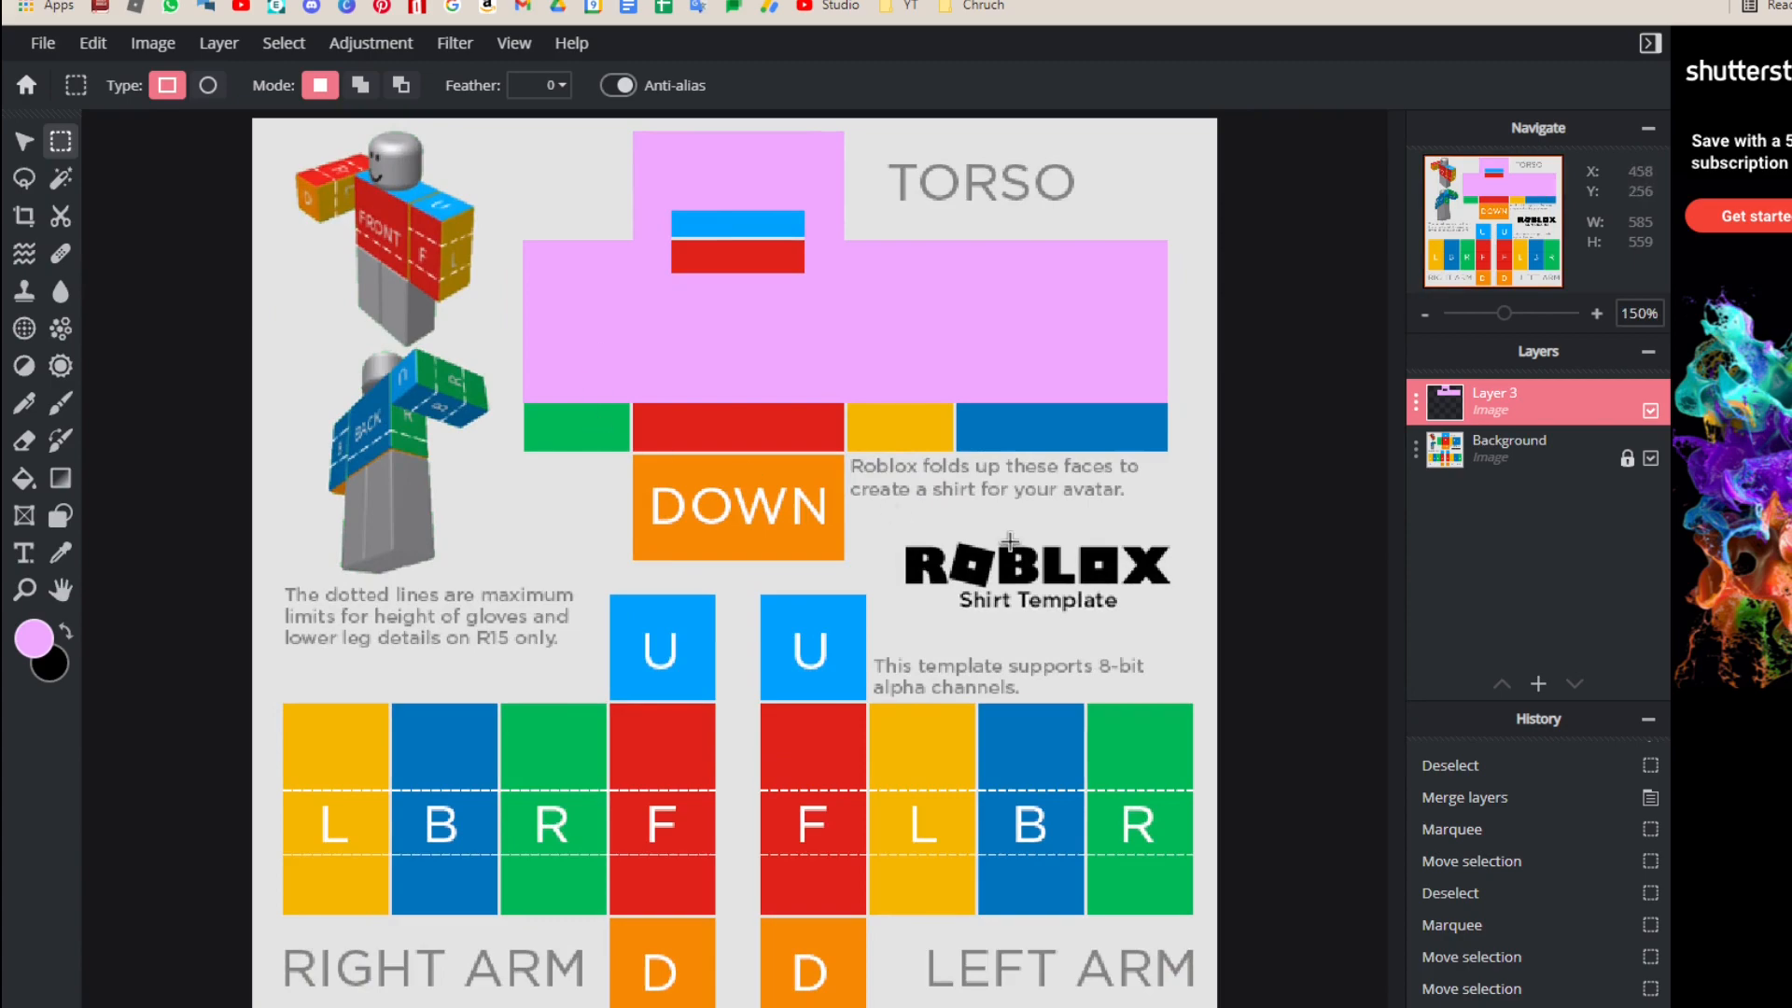
left_click(1538, 684)
left_click(1538, 686)
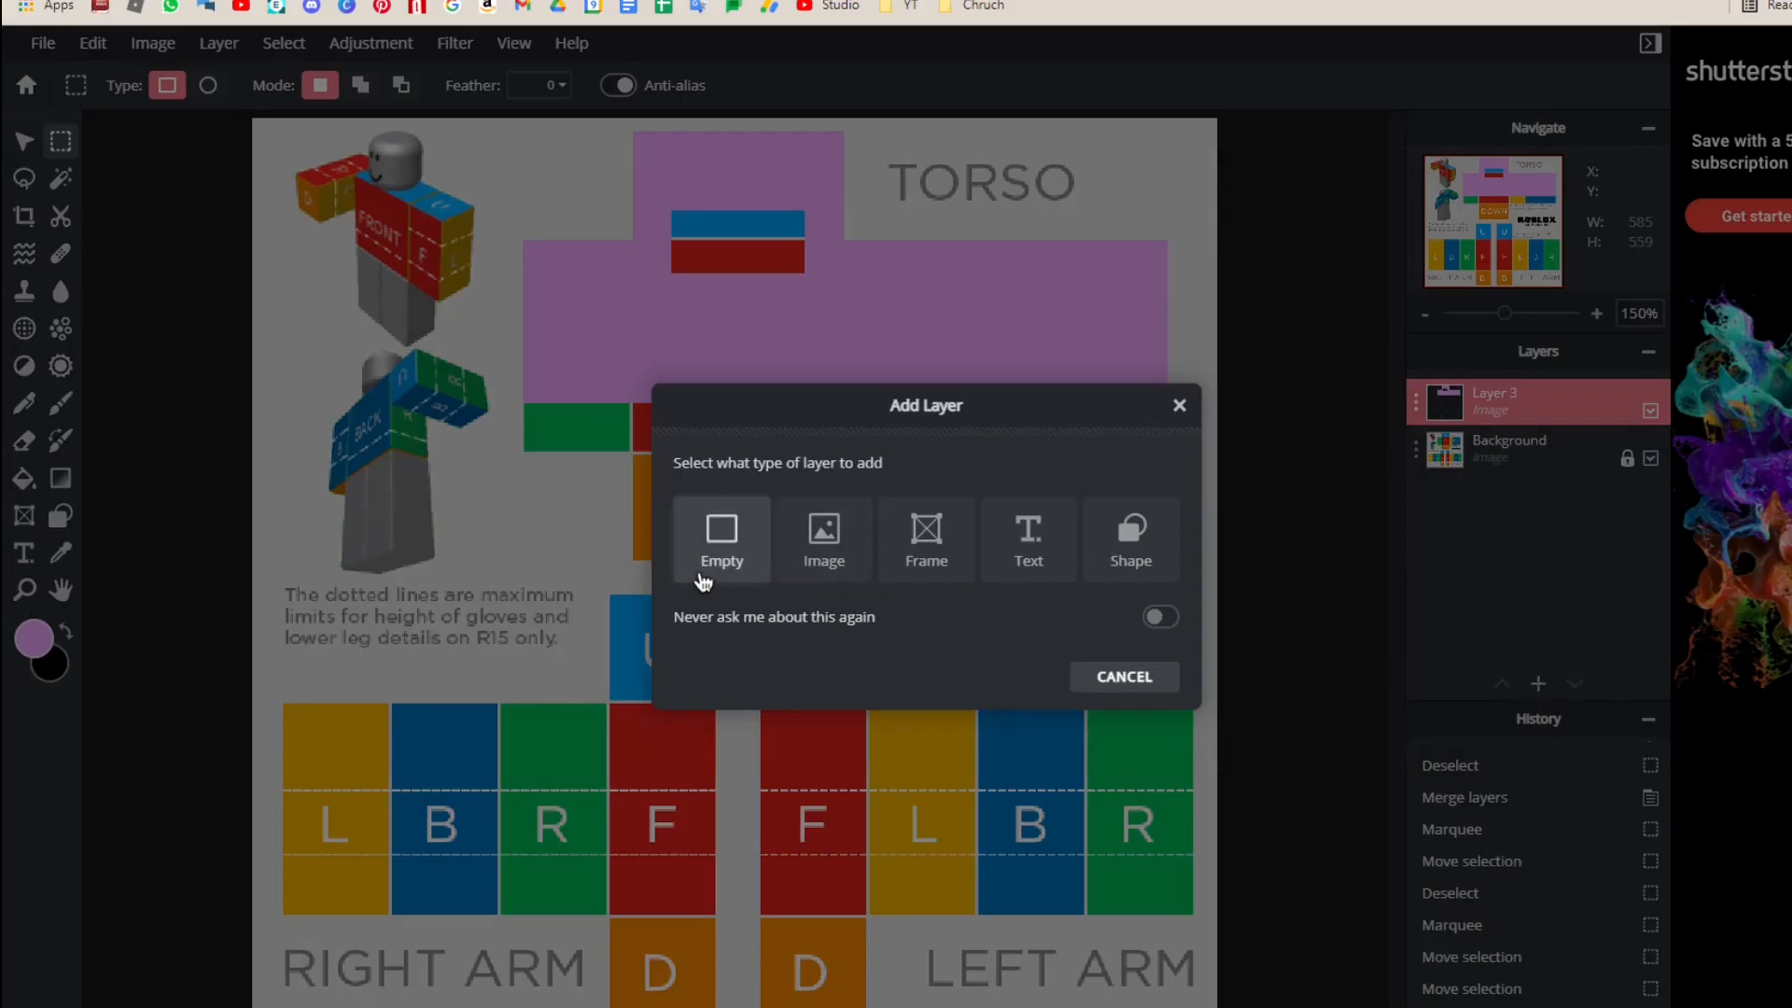
left_click(721, 561)
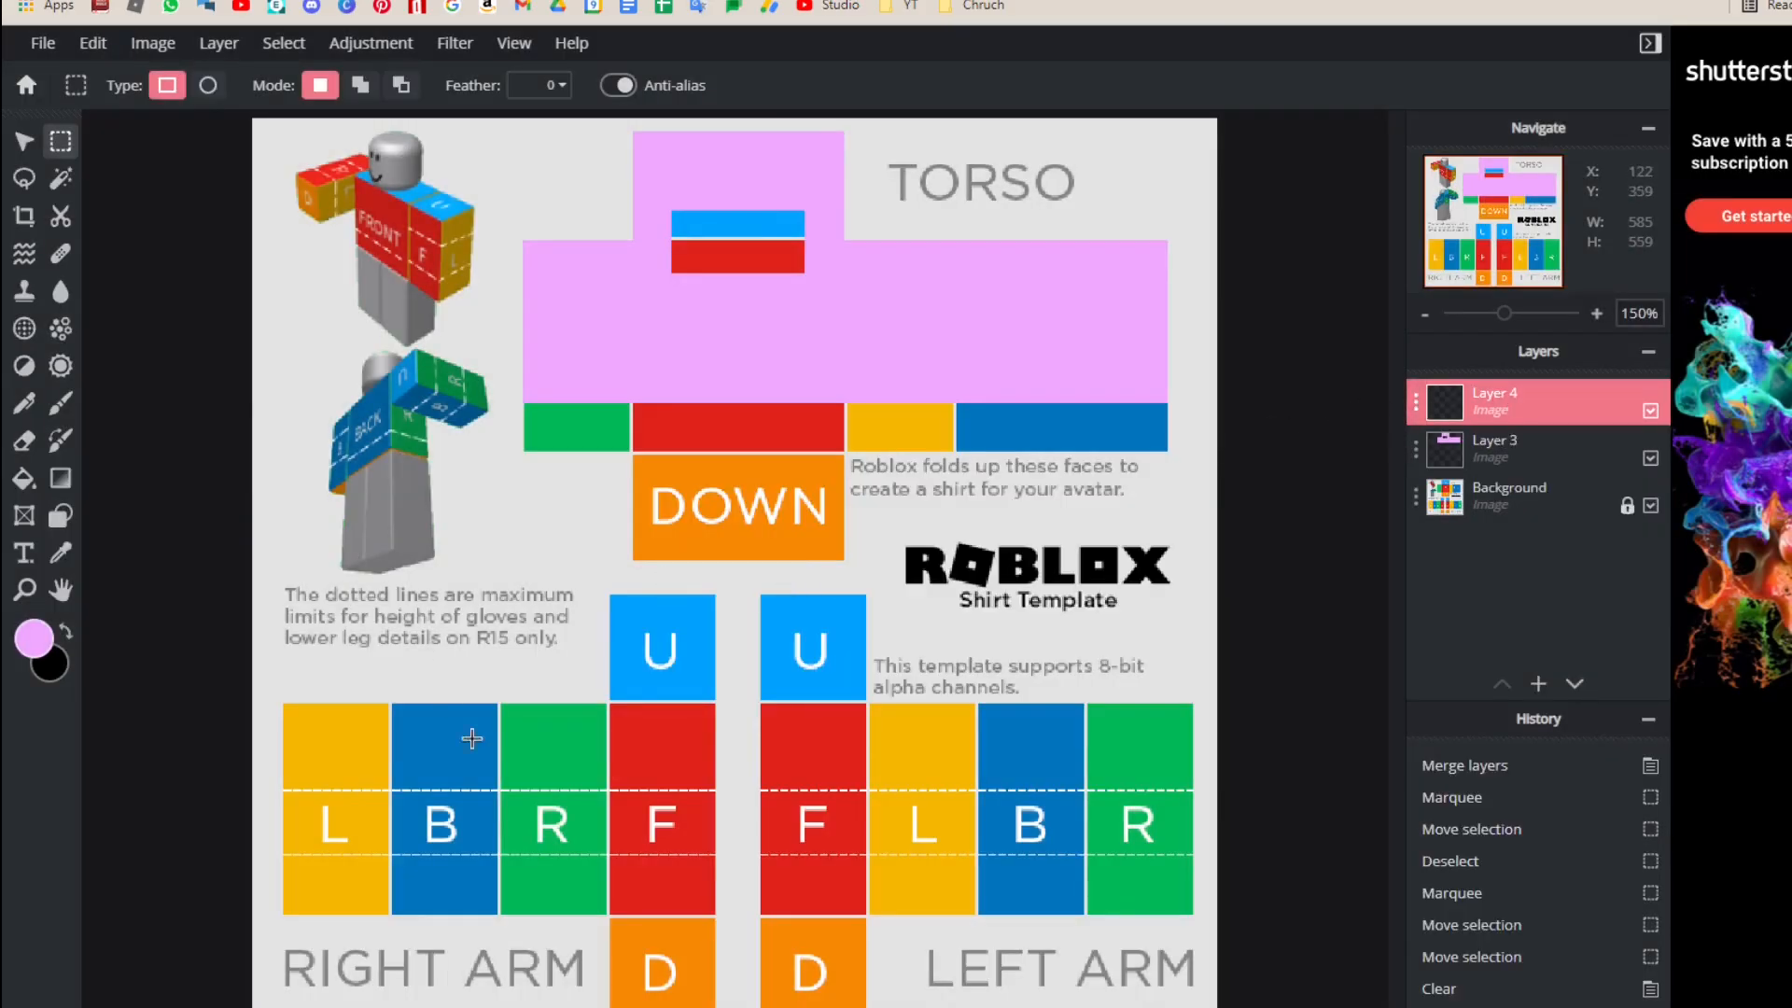
scroll(448, 392, "down", 2)
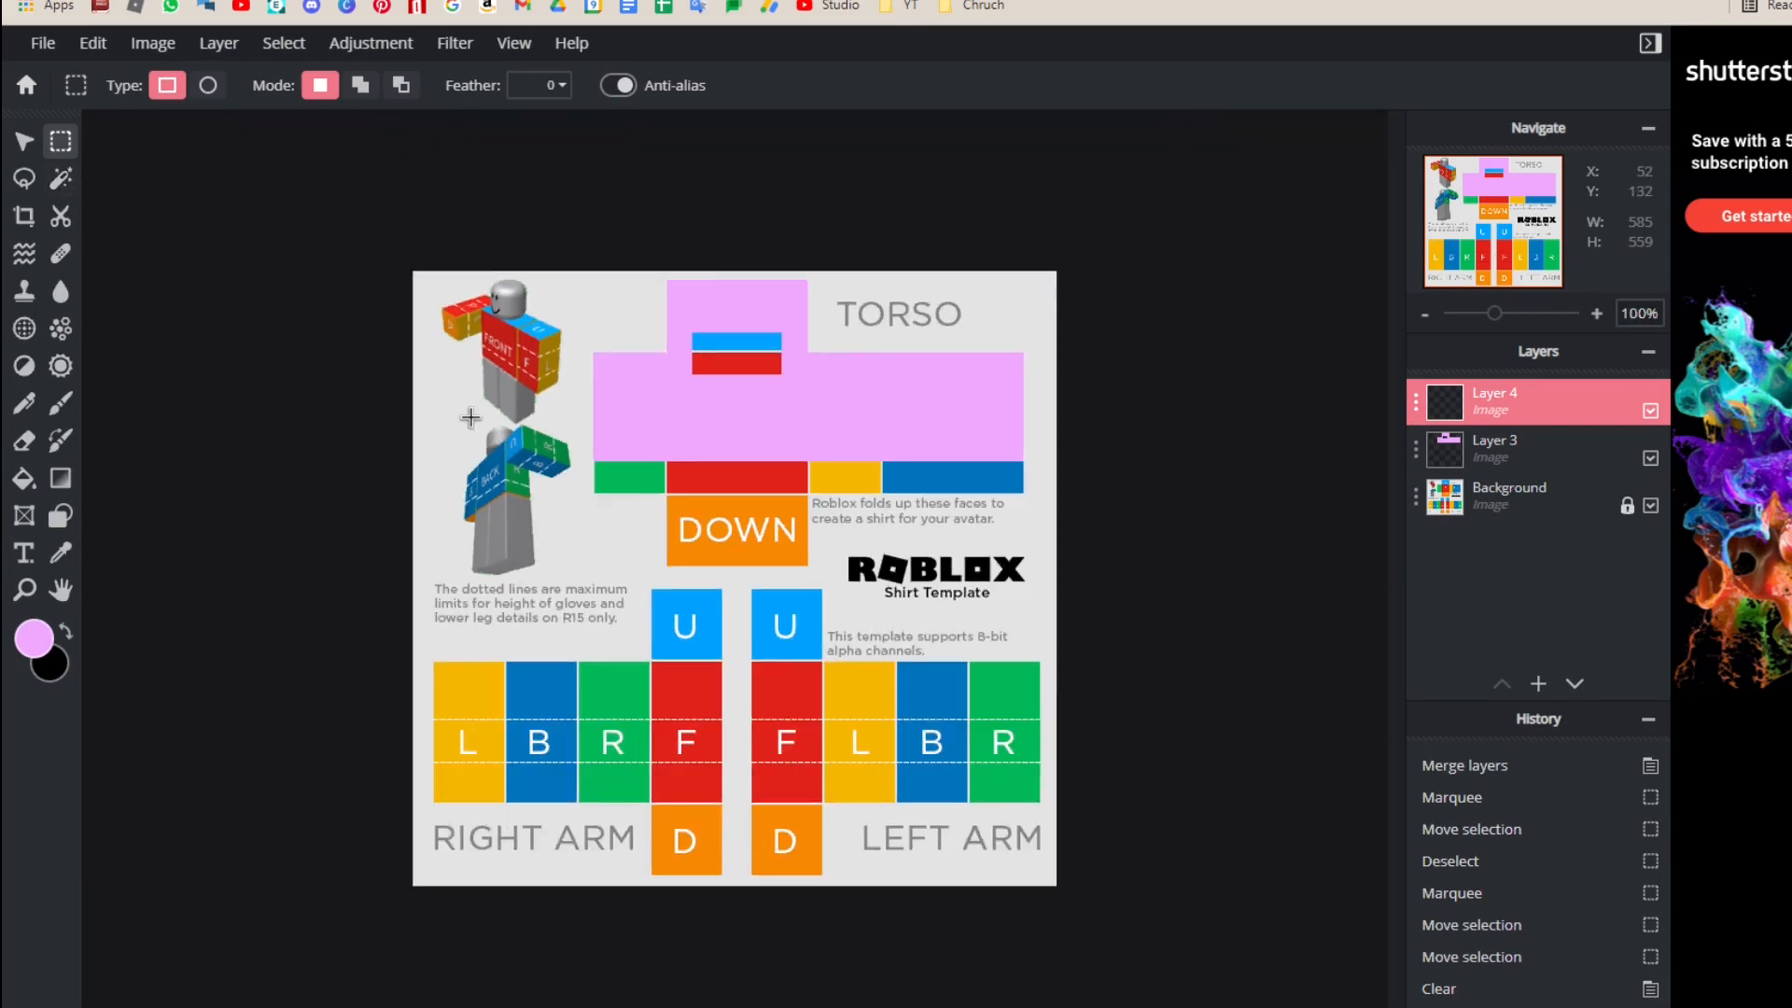
scroll(286, 838, "up", 3)
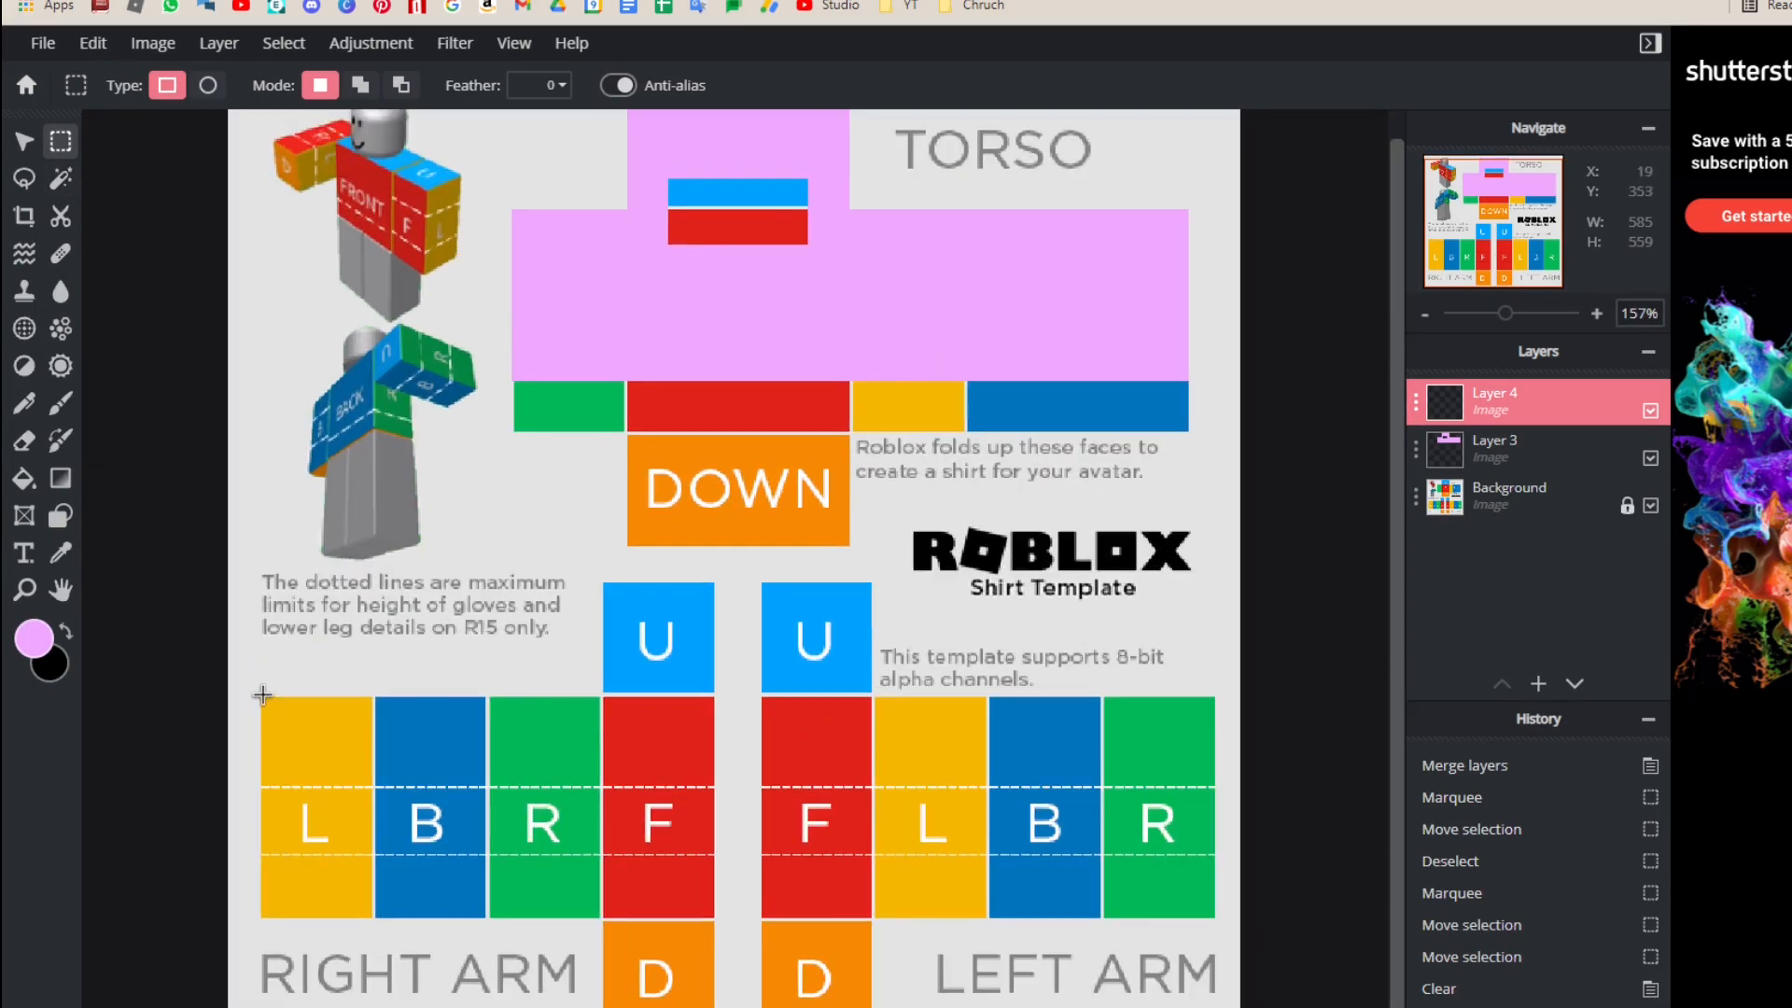
left_click_drag(269, 707, 709, 918)
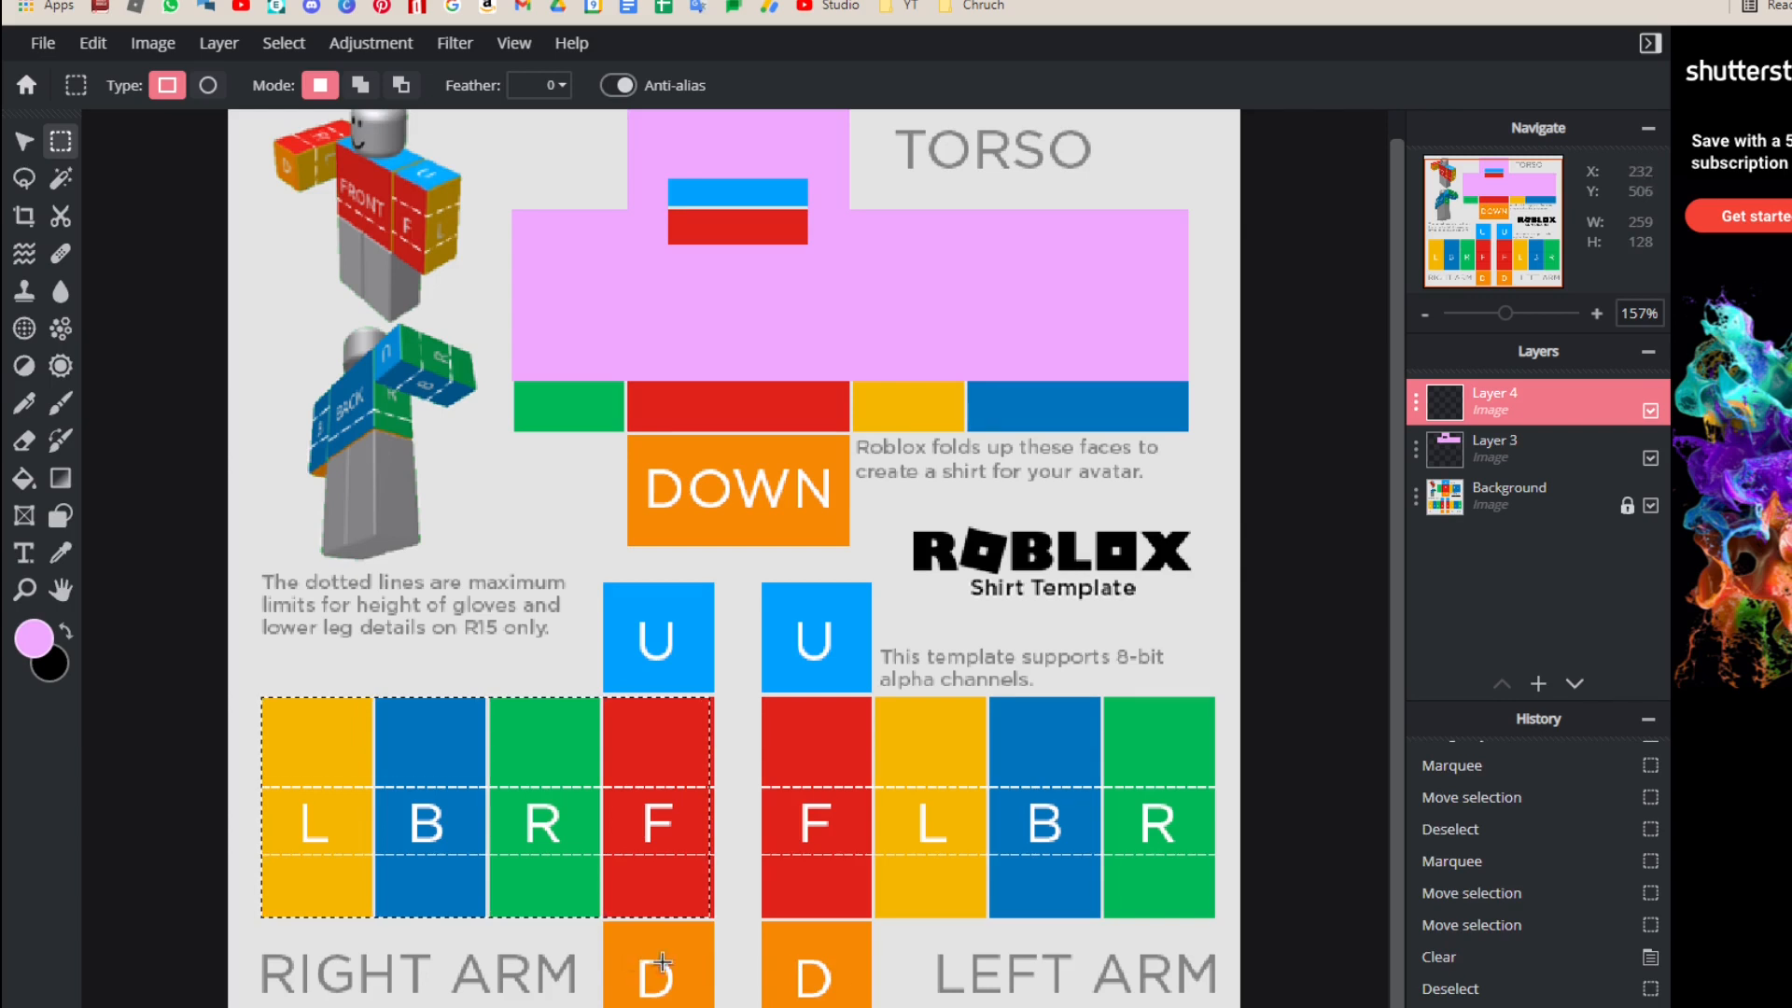
left_click(586, 835)
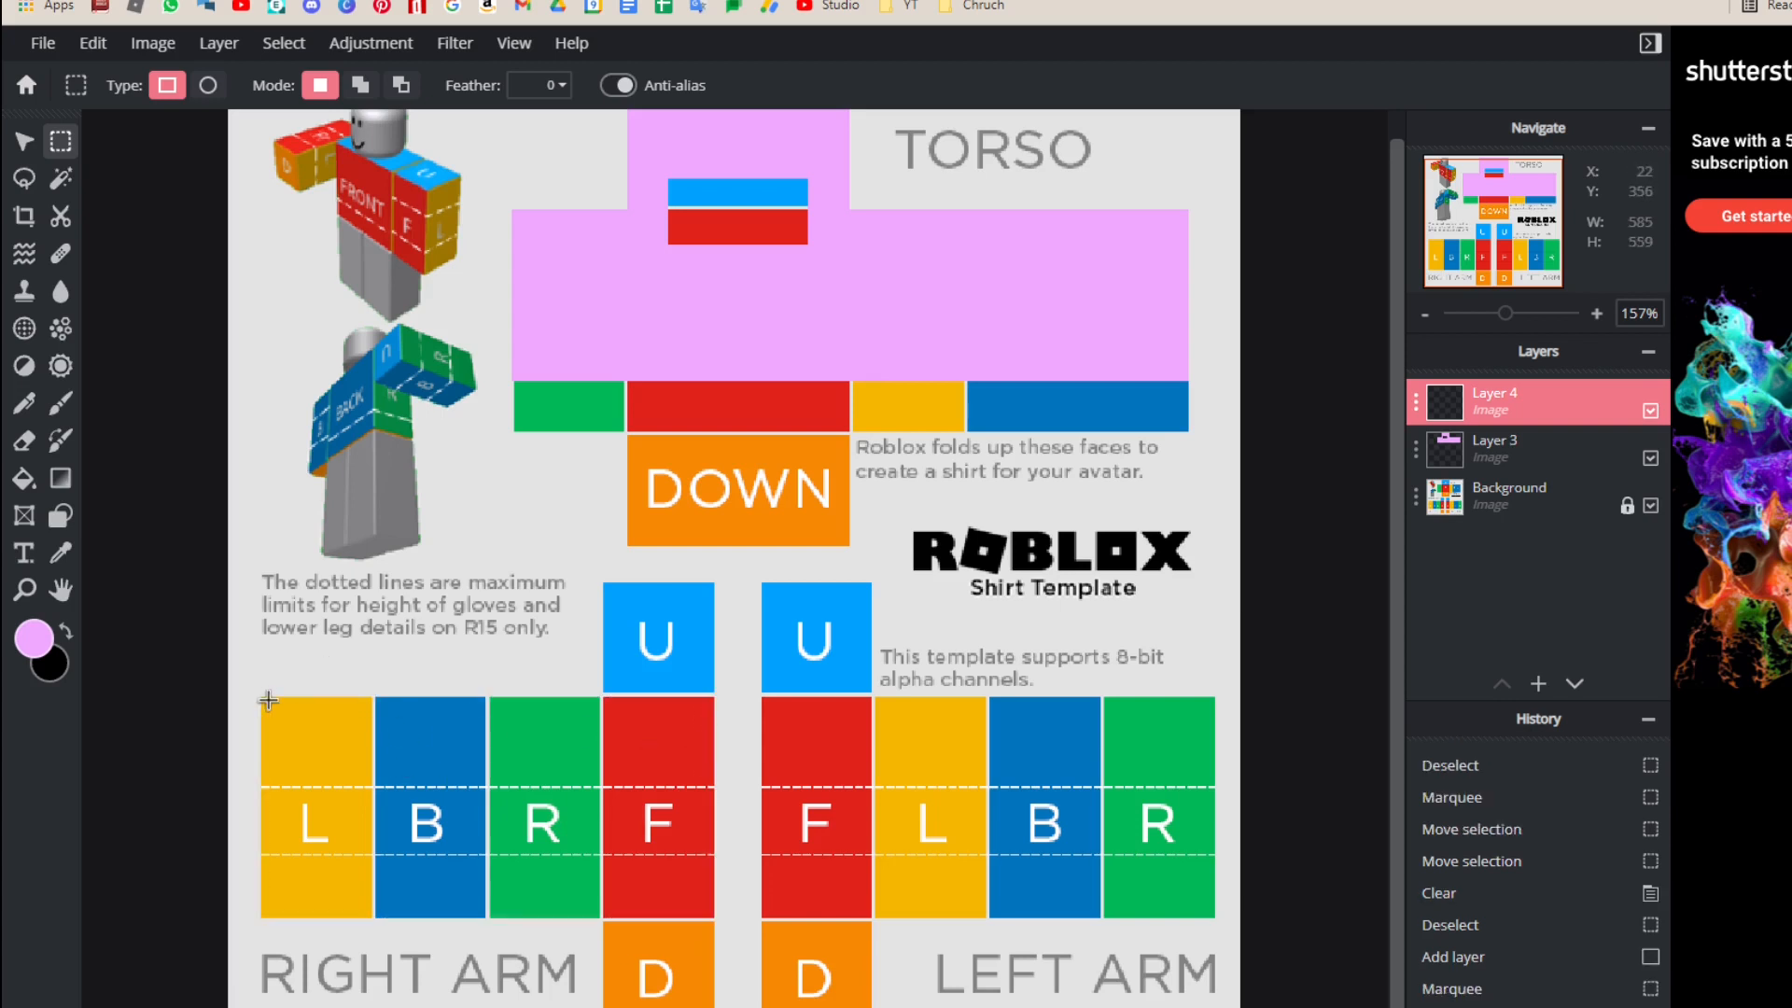
left_click_drag(267, 699, 709, 786)
left_click(573, 644)
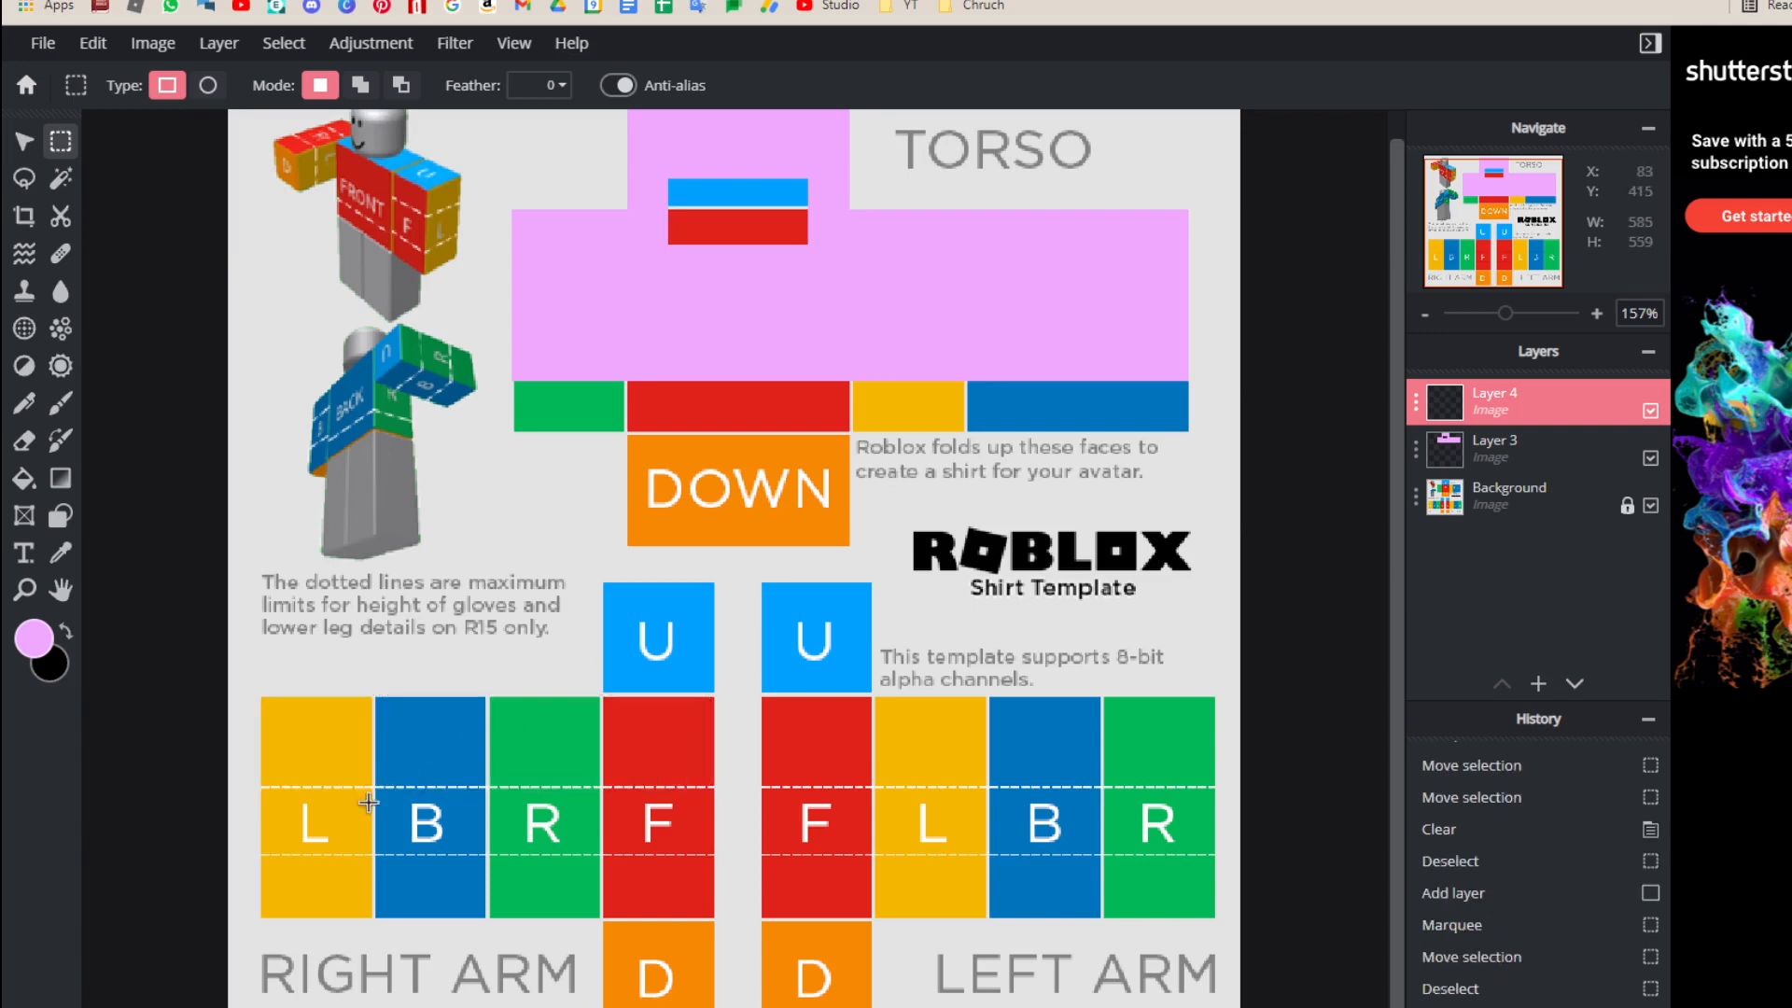
left_click_drag(263, 691, 713, 856)
left_click(292, 675)
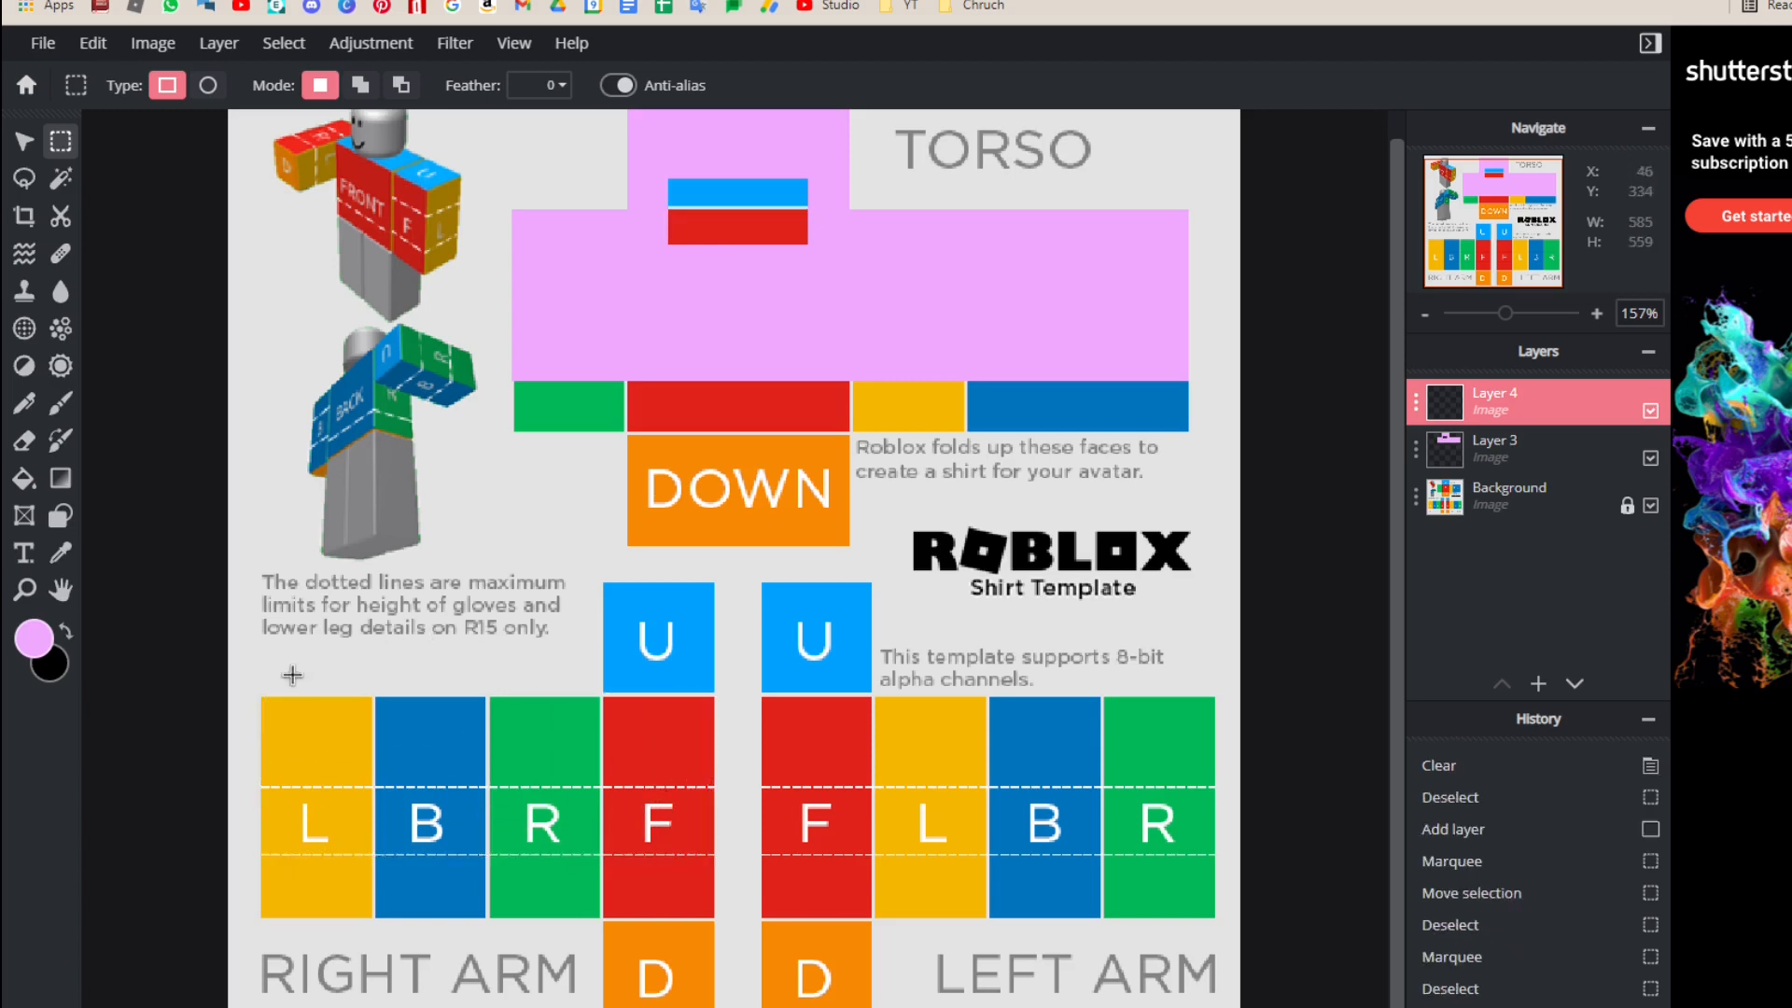
Step: Fill a 262 by 53 px rectangular marquee over the right arm's upper band with the light purple and deselect
left_click_drag(261, 699, 714, 789)
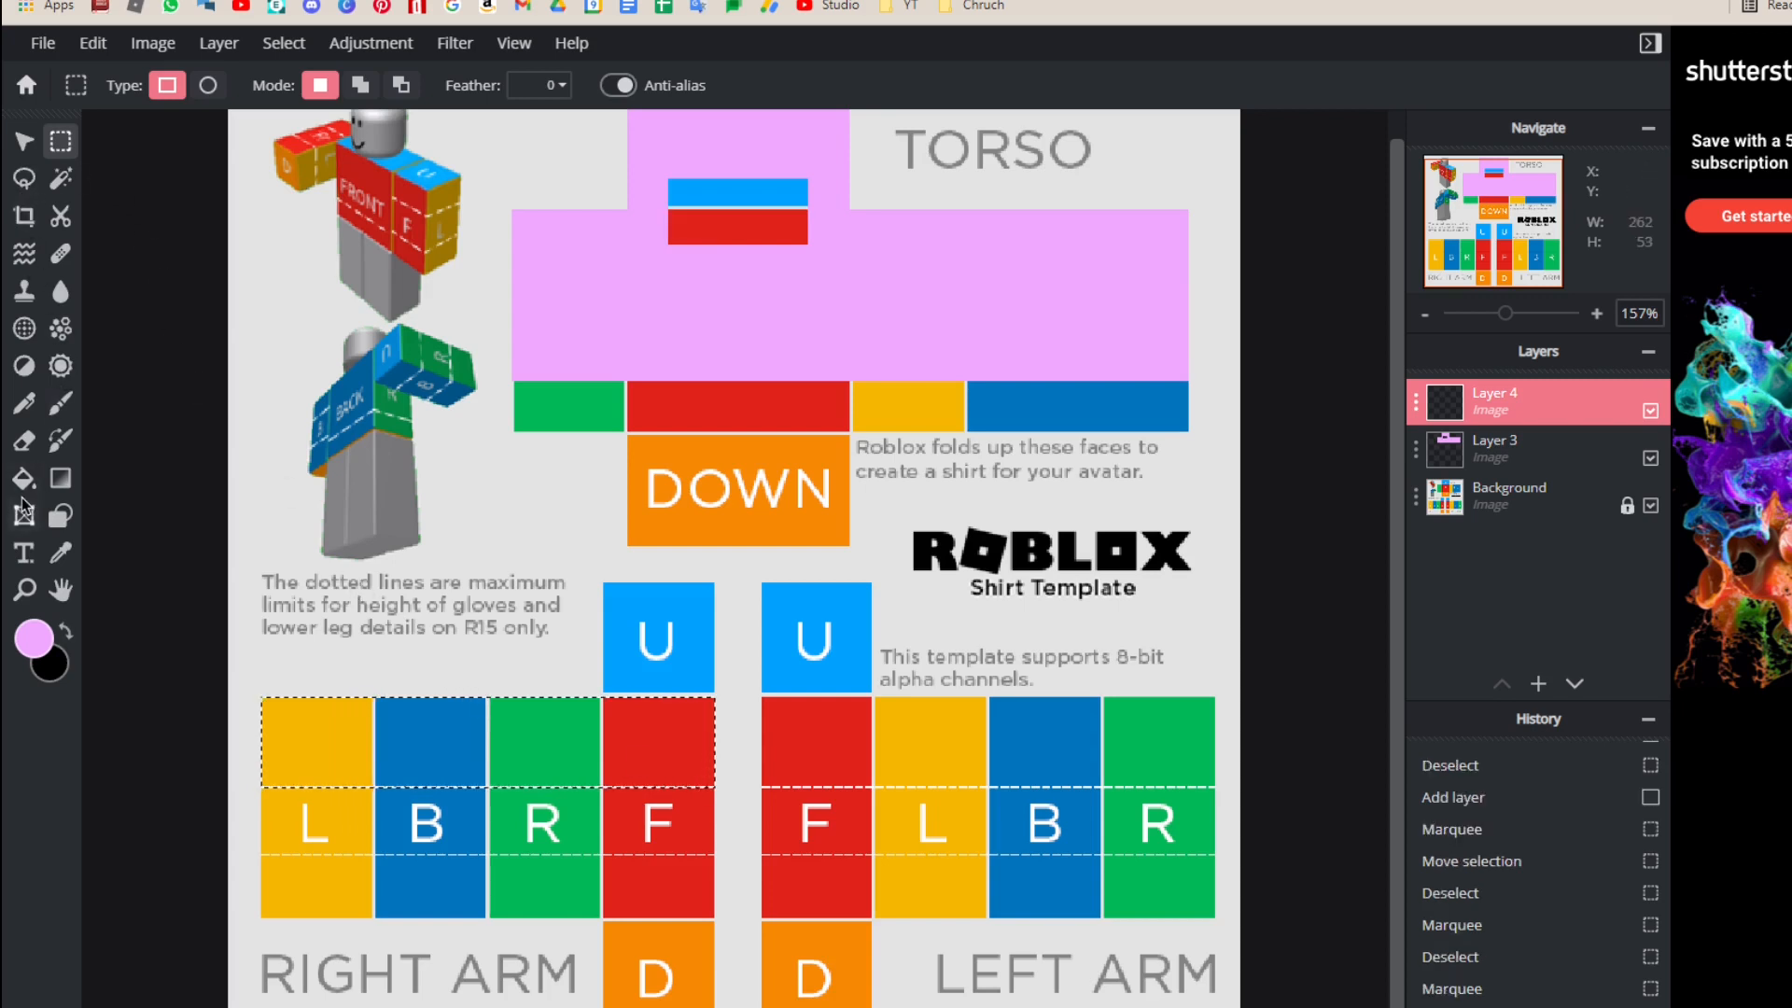
left_click(24, 478)
left_click(608, 744)
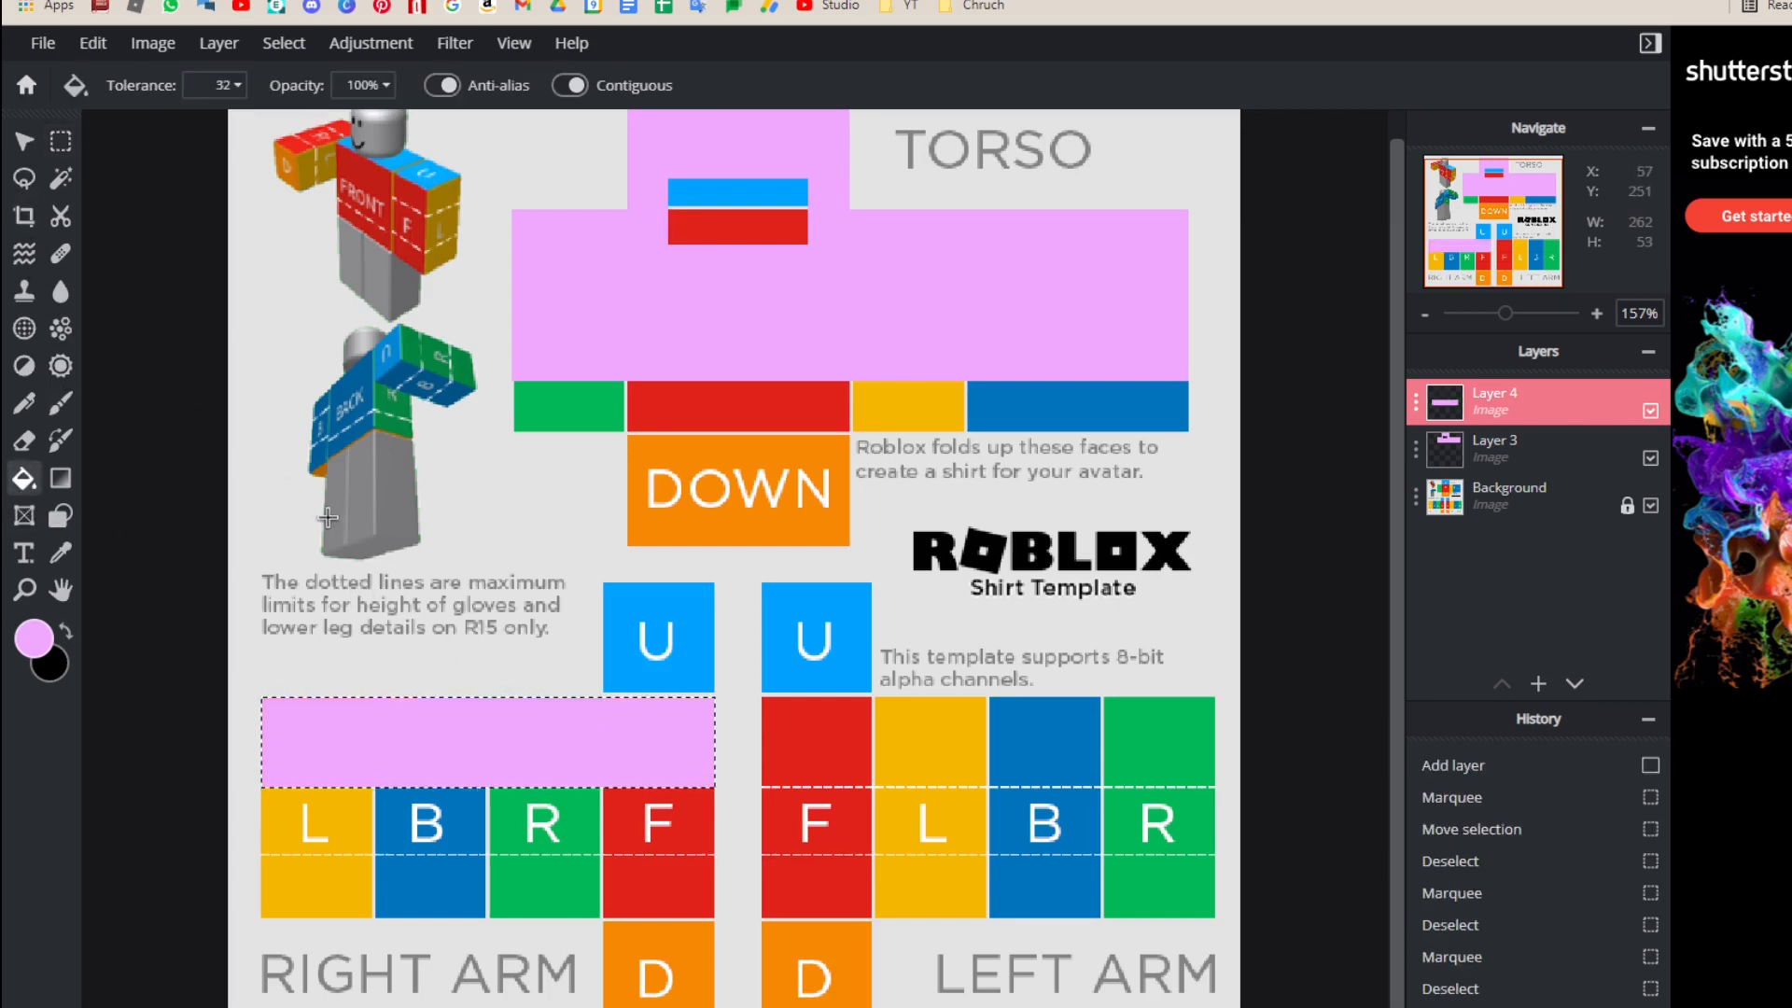
left_click(61, 141)
left_click(364, 351)
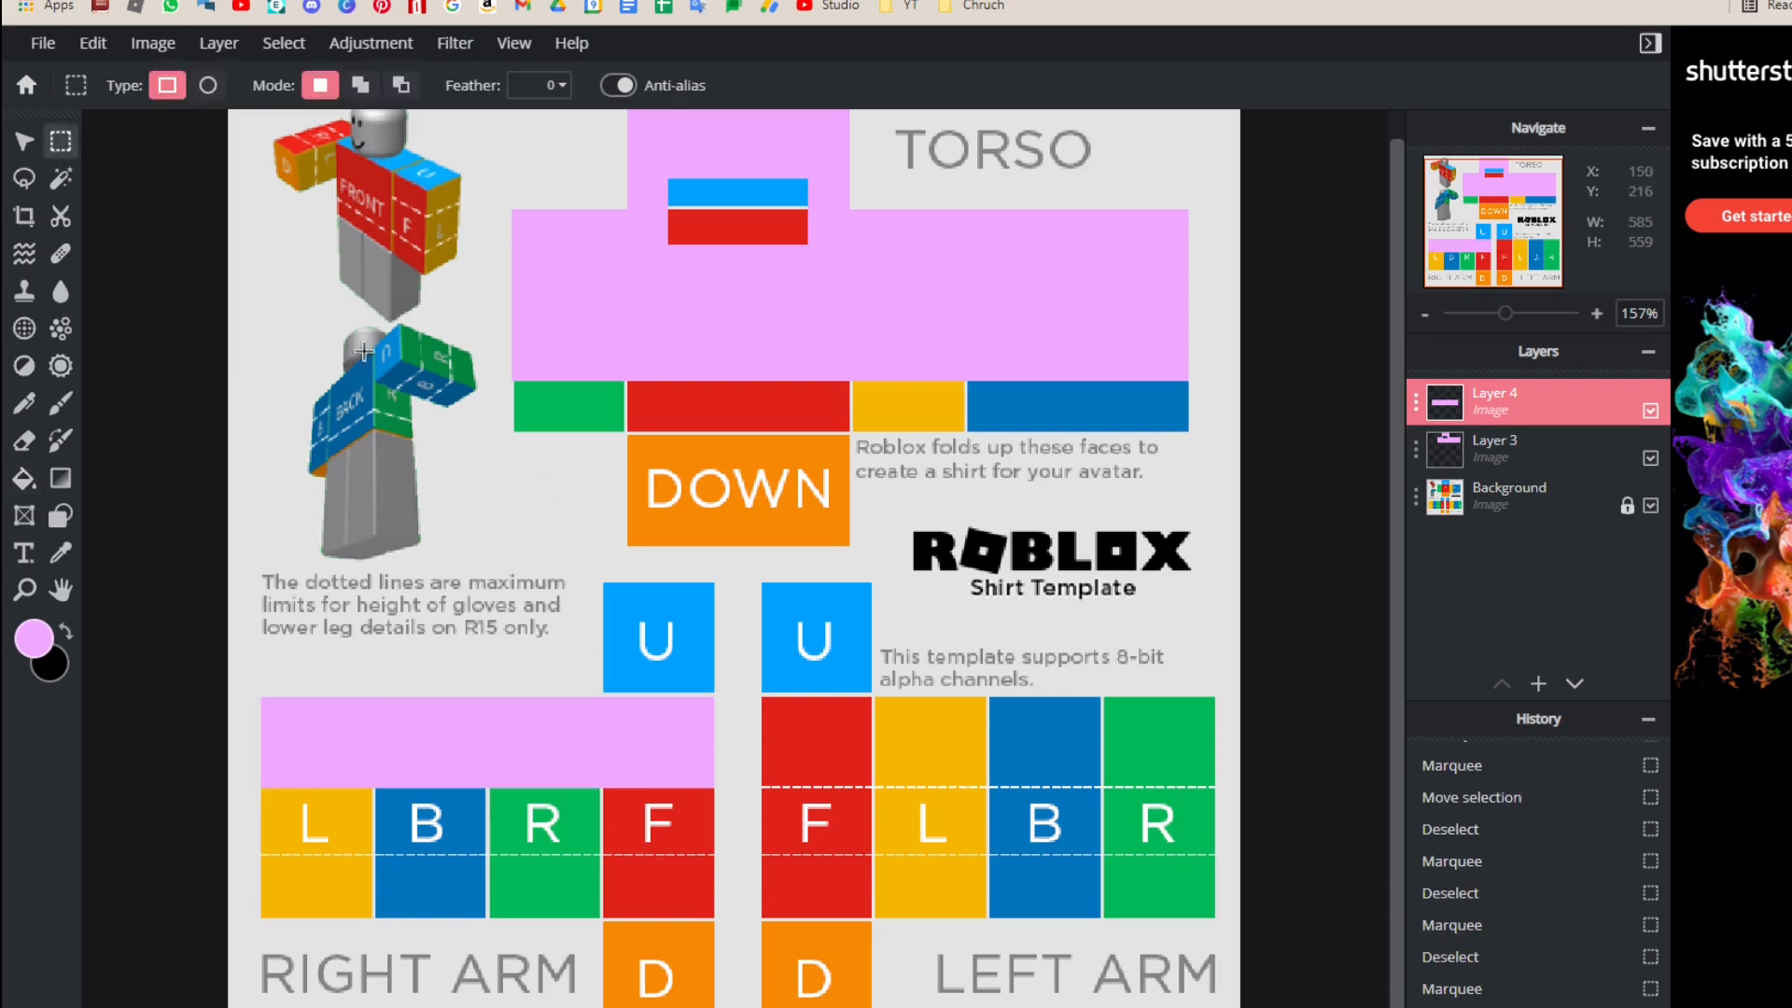
Step: Add a new empty layer above the right arm's purple band layer
left_click(28, 141)
left_click(1539, 683)
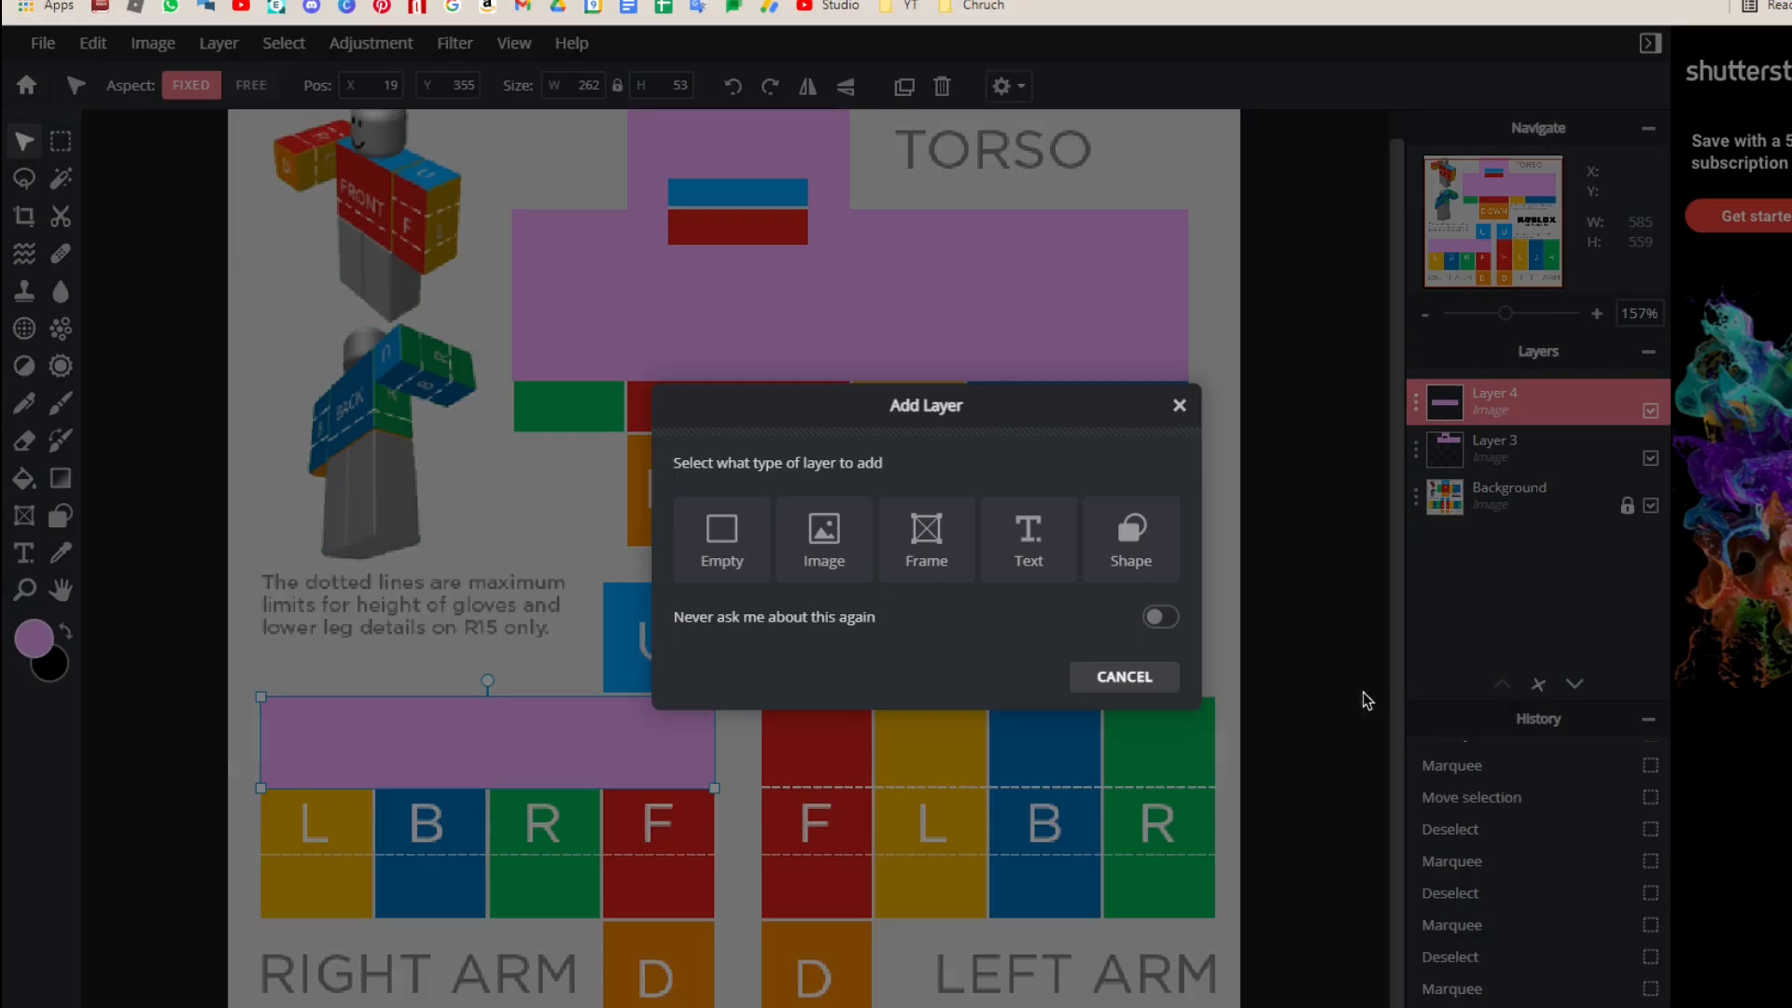
left_click(721, 540)
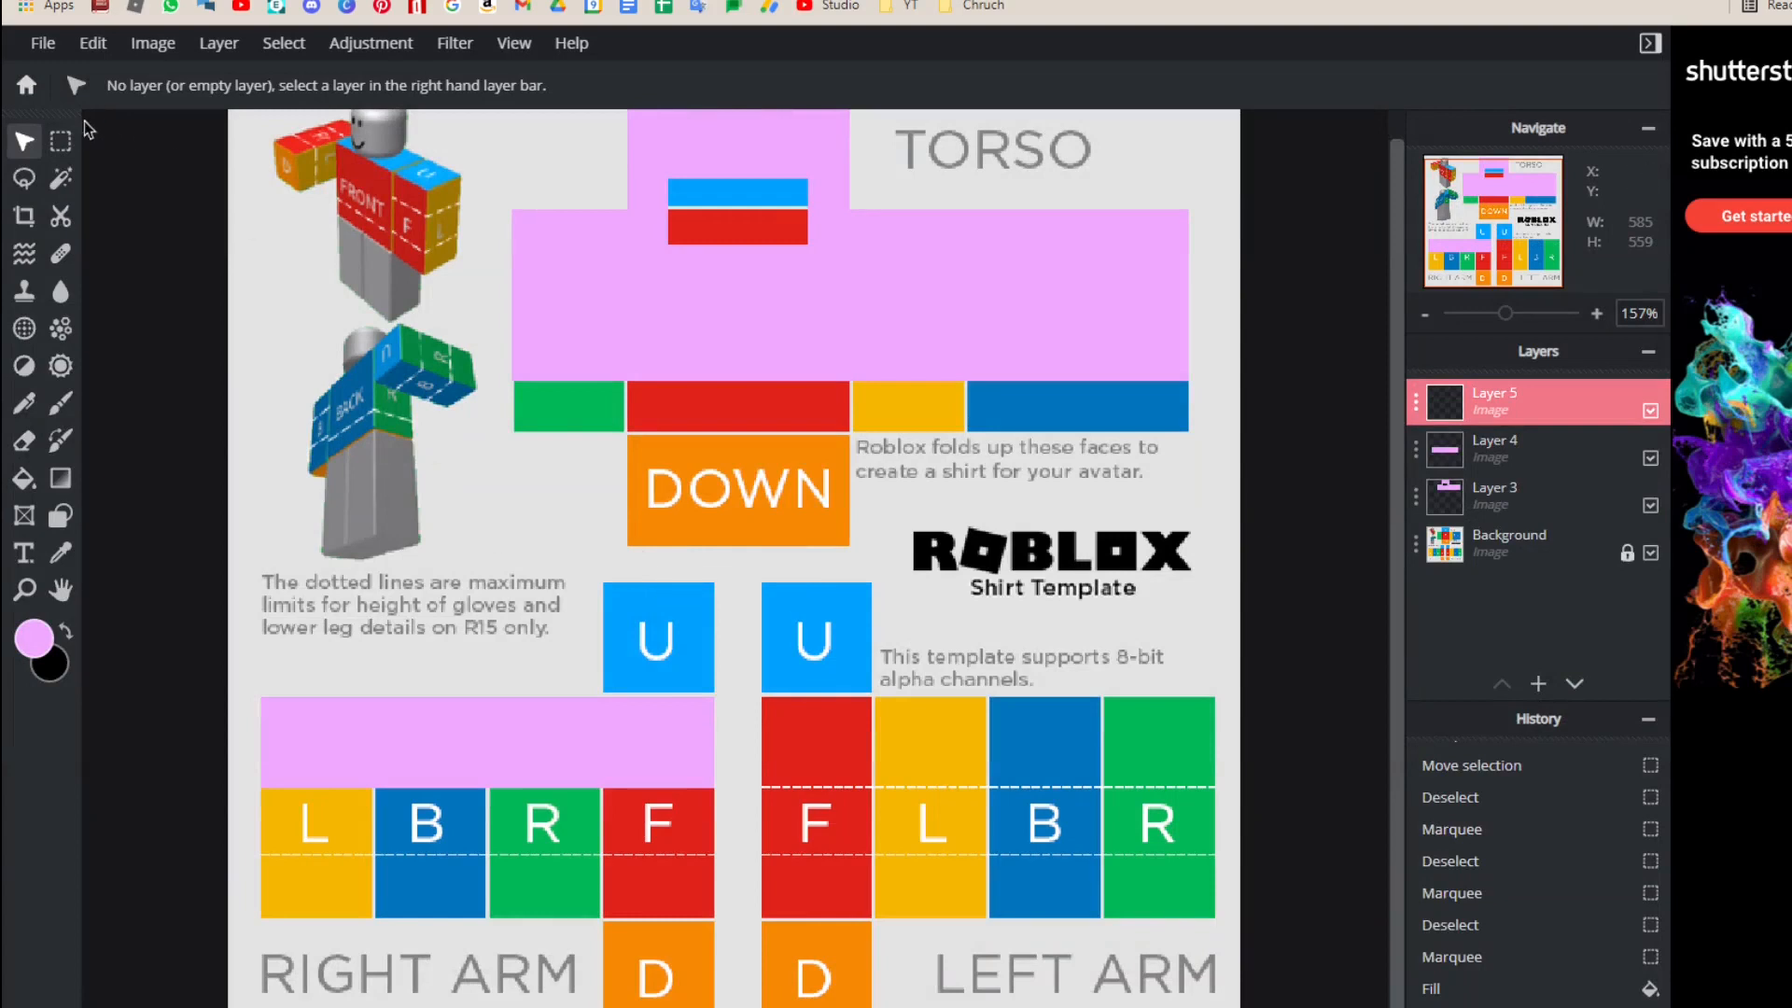
Step: Fill a rectangular marquee of about 64 by 69 px over the right arm's U face with the light purple
left_click(60, 141)
scroll(601, 516, "up", 1)
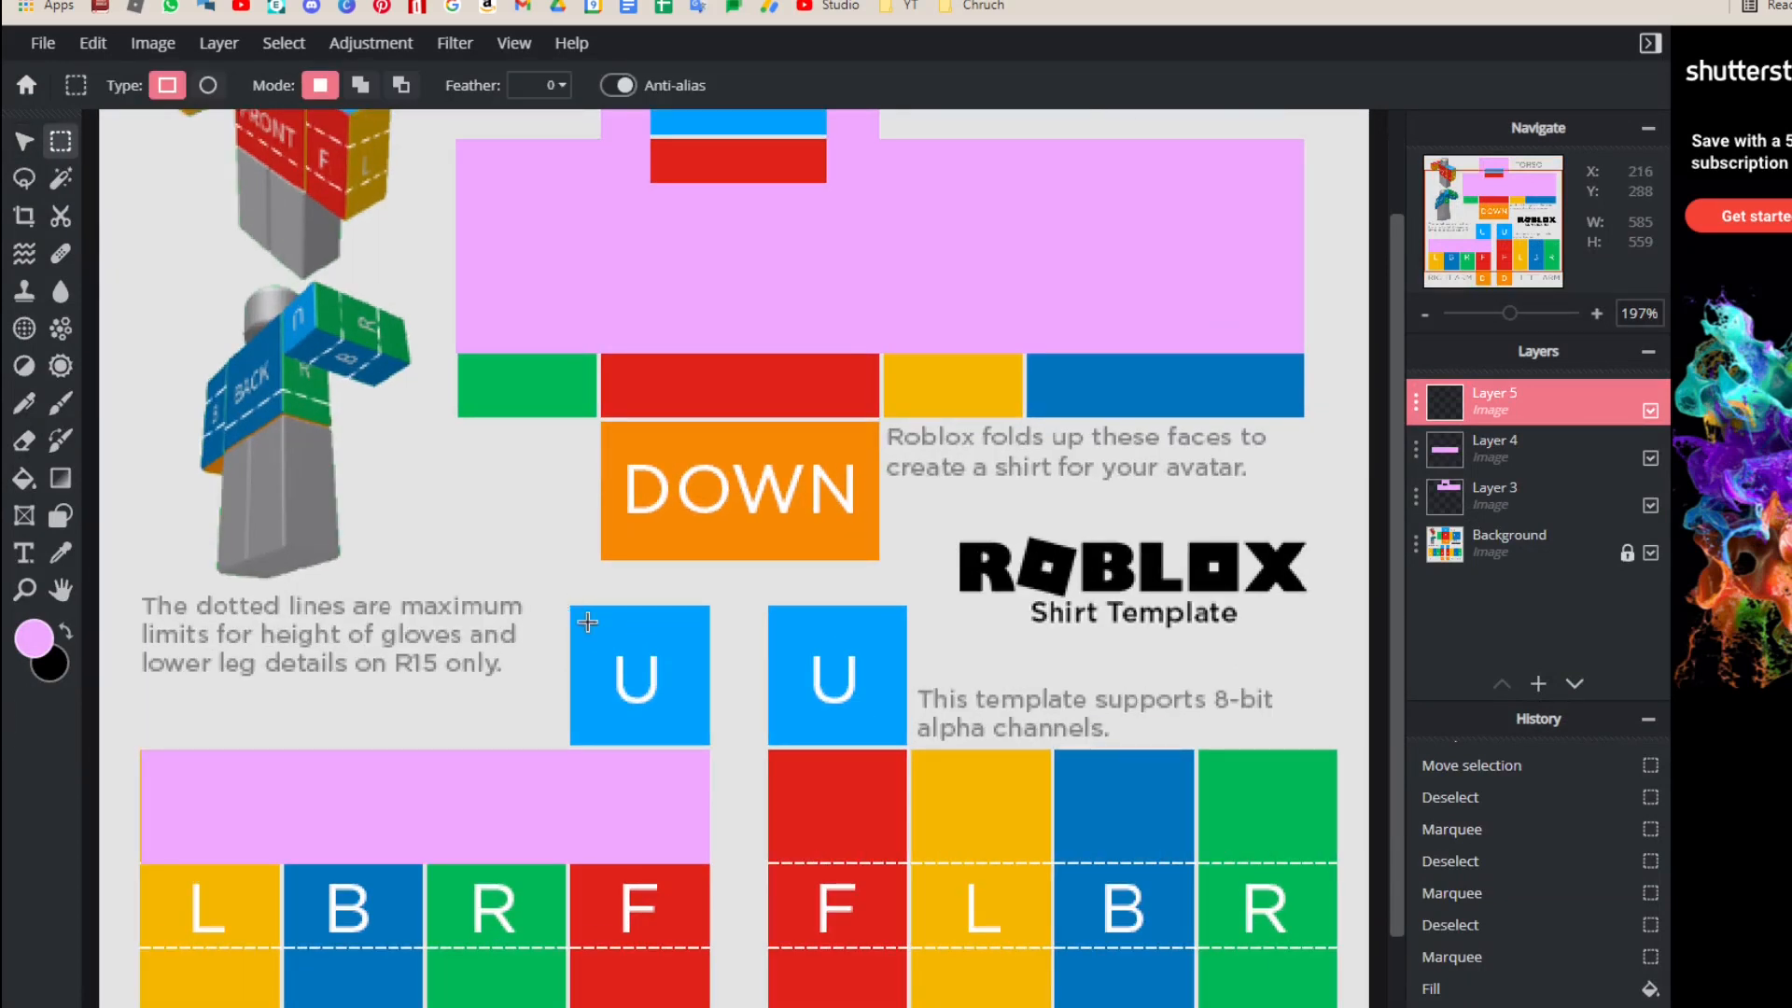
mouse_move(587, 622)
left_mouse_down()
mouse_move(710, 753)
mouse_move(649, 727)
left_mouse_up()
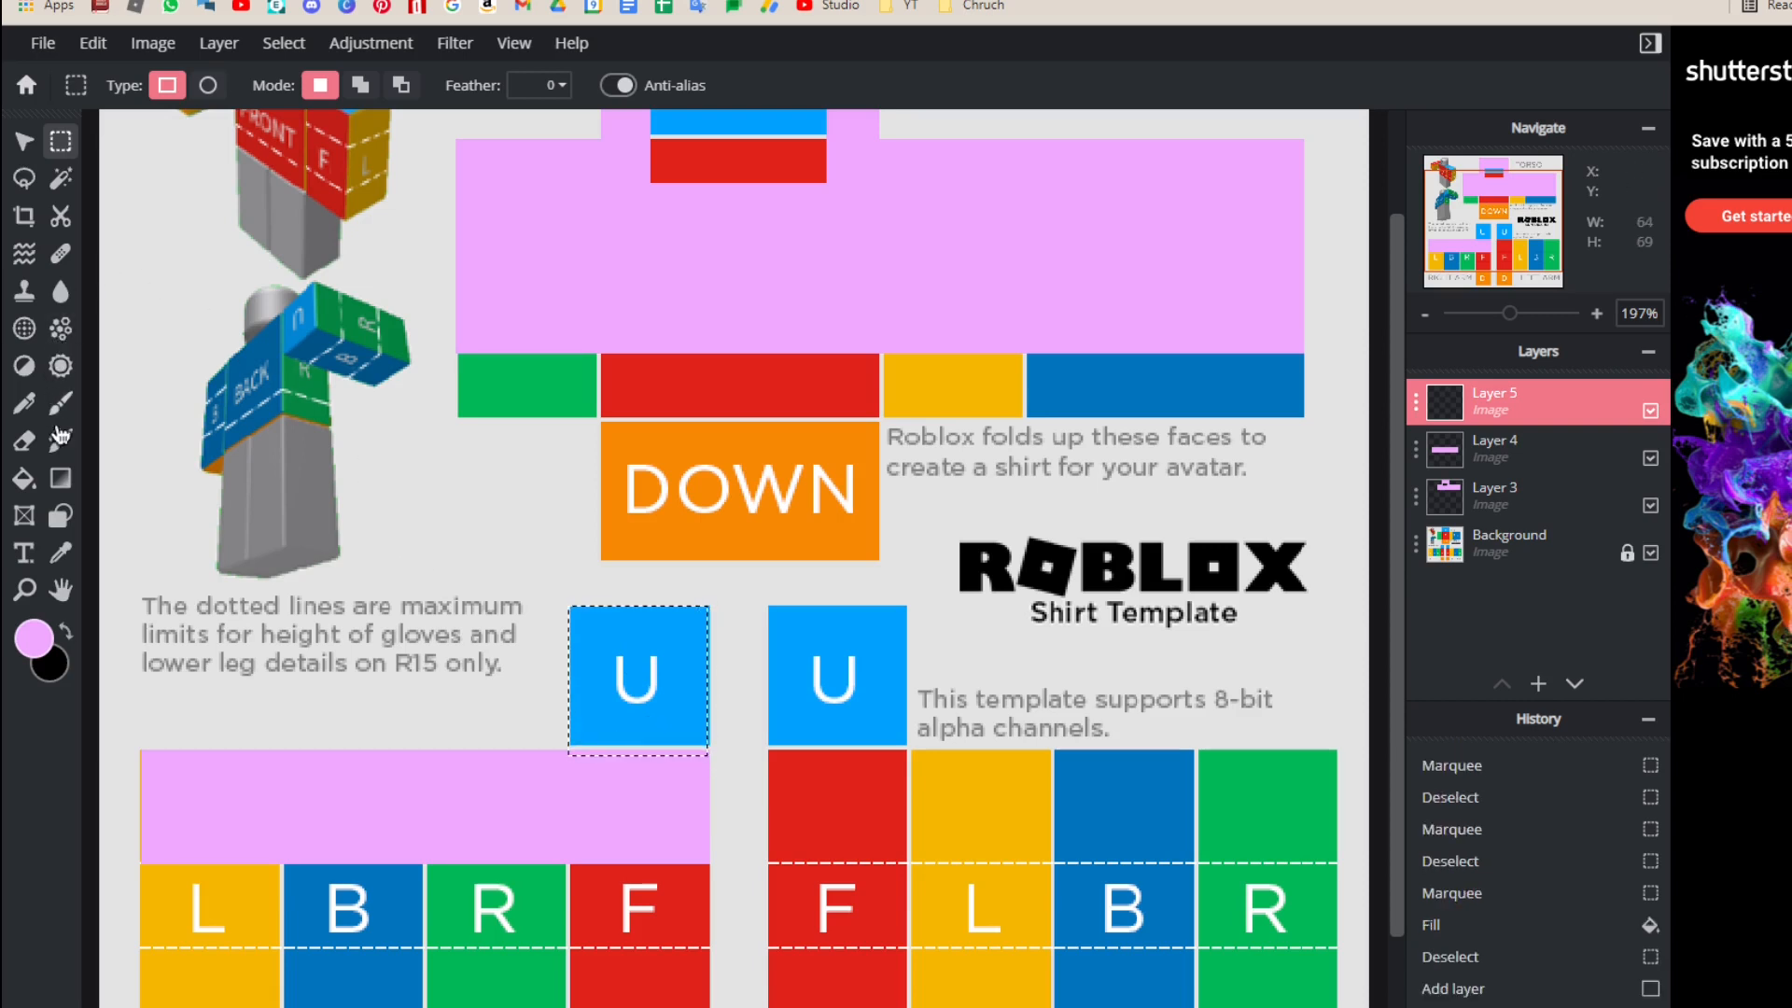
left_click(31, 479)
left_click(668, 732)
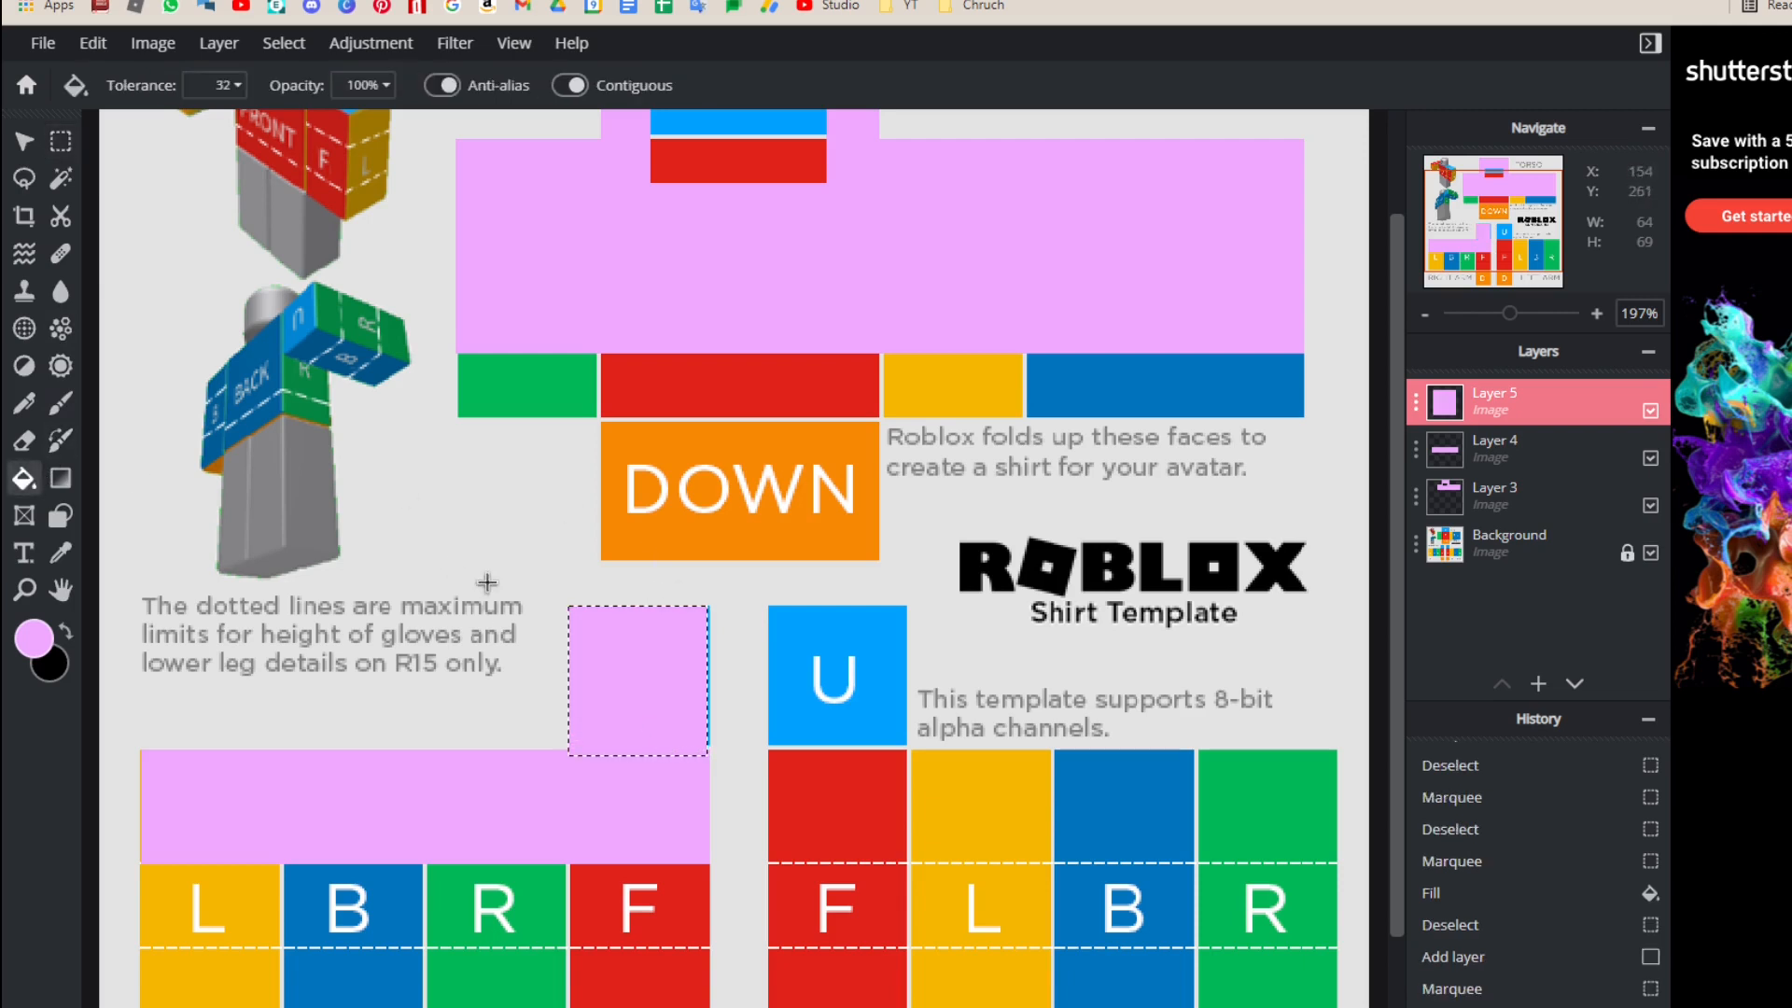
Step: Deselect and shift the purple patch to X 217, Y 289 so it covers the right arm's U face
left_click(60, 141)
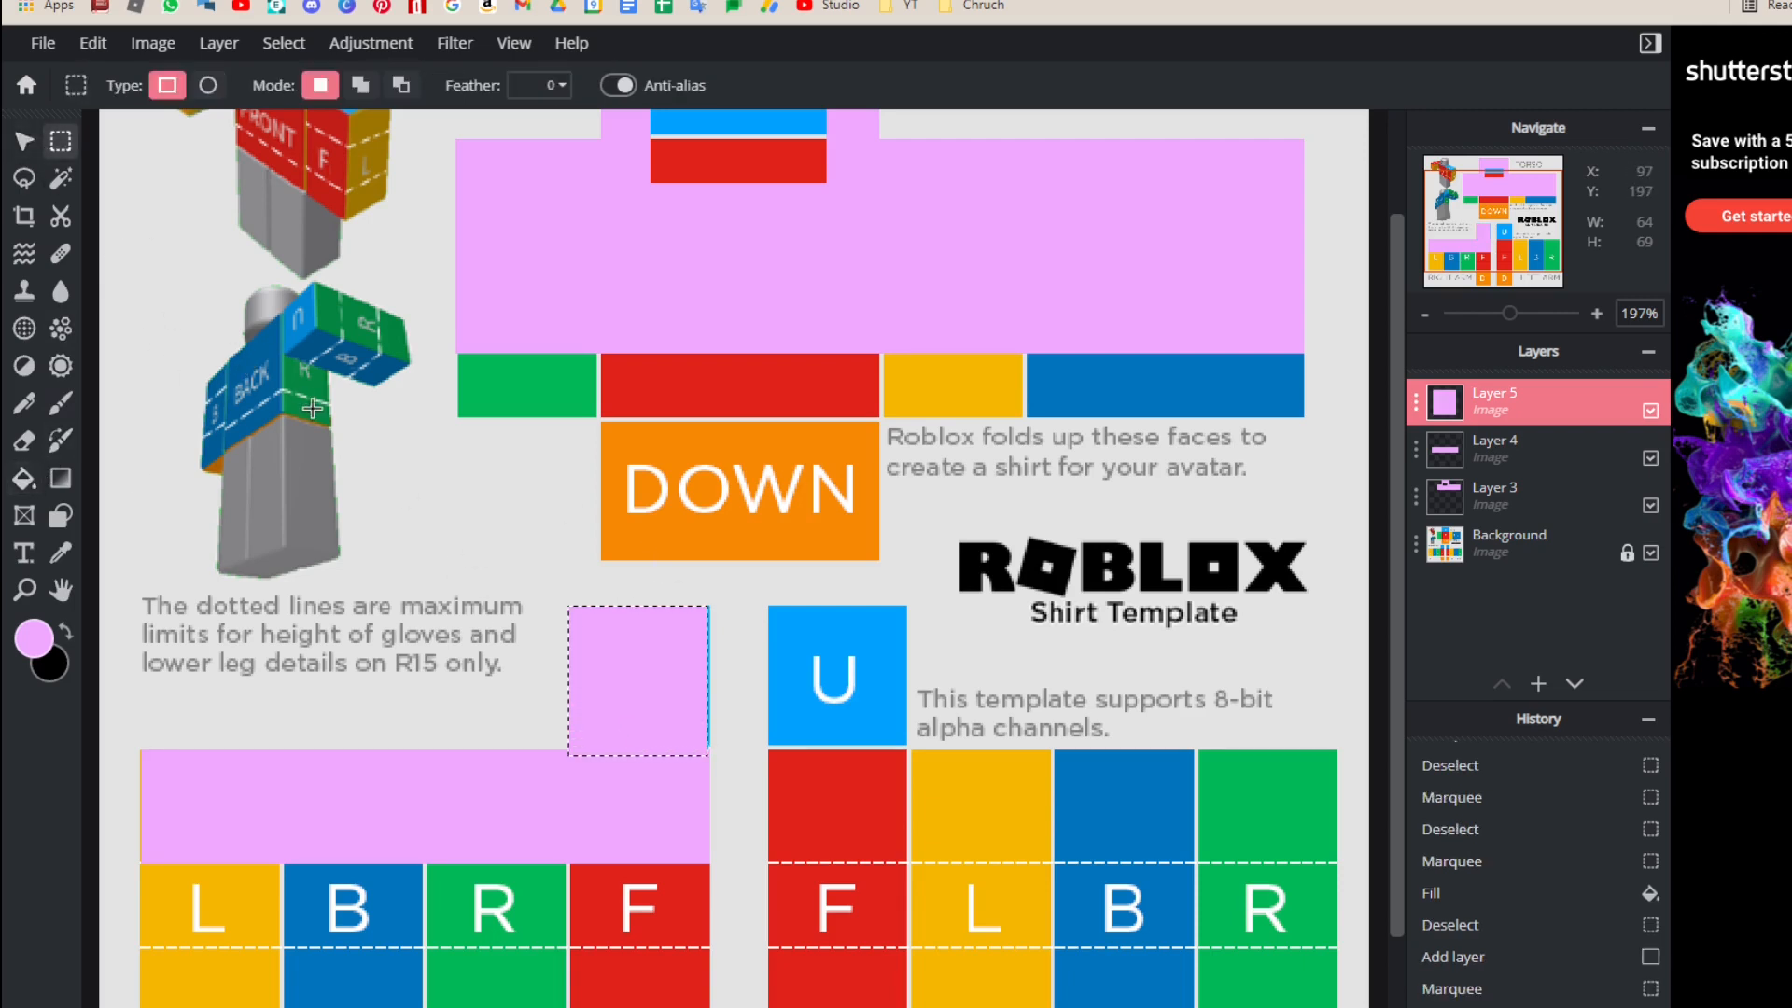
left_click(117, 235)
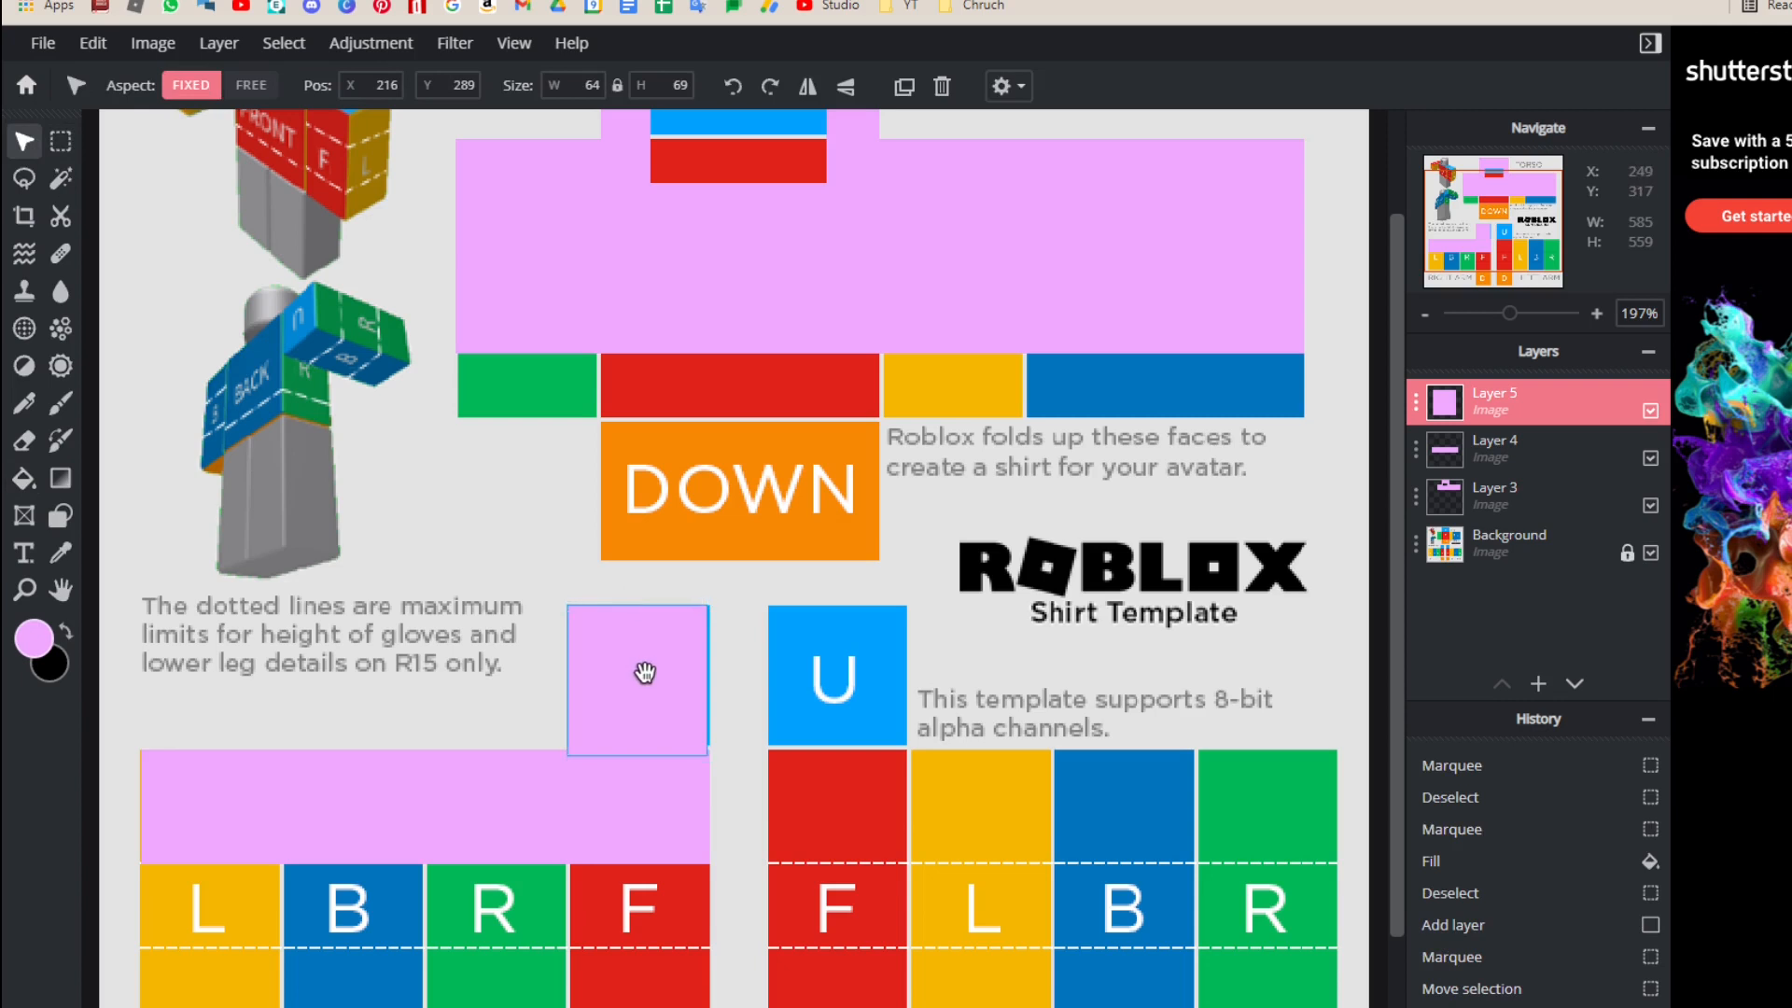
left_click(490, 547)
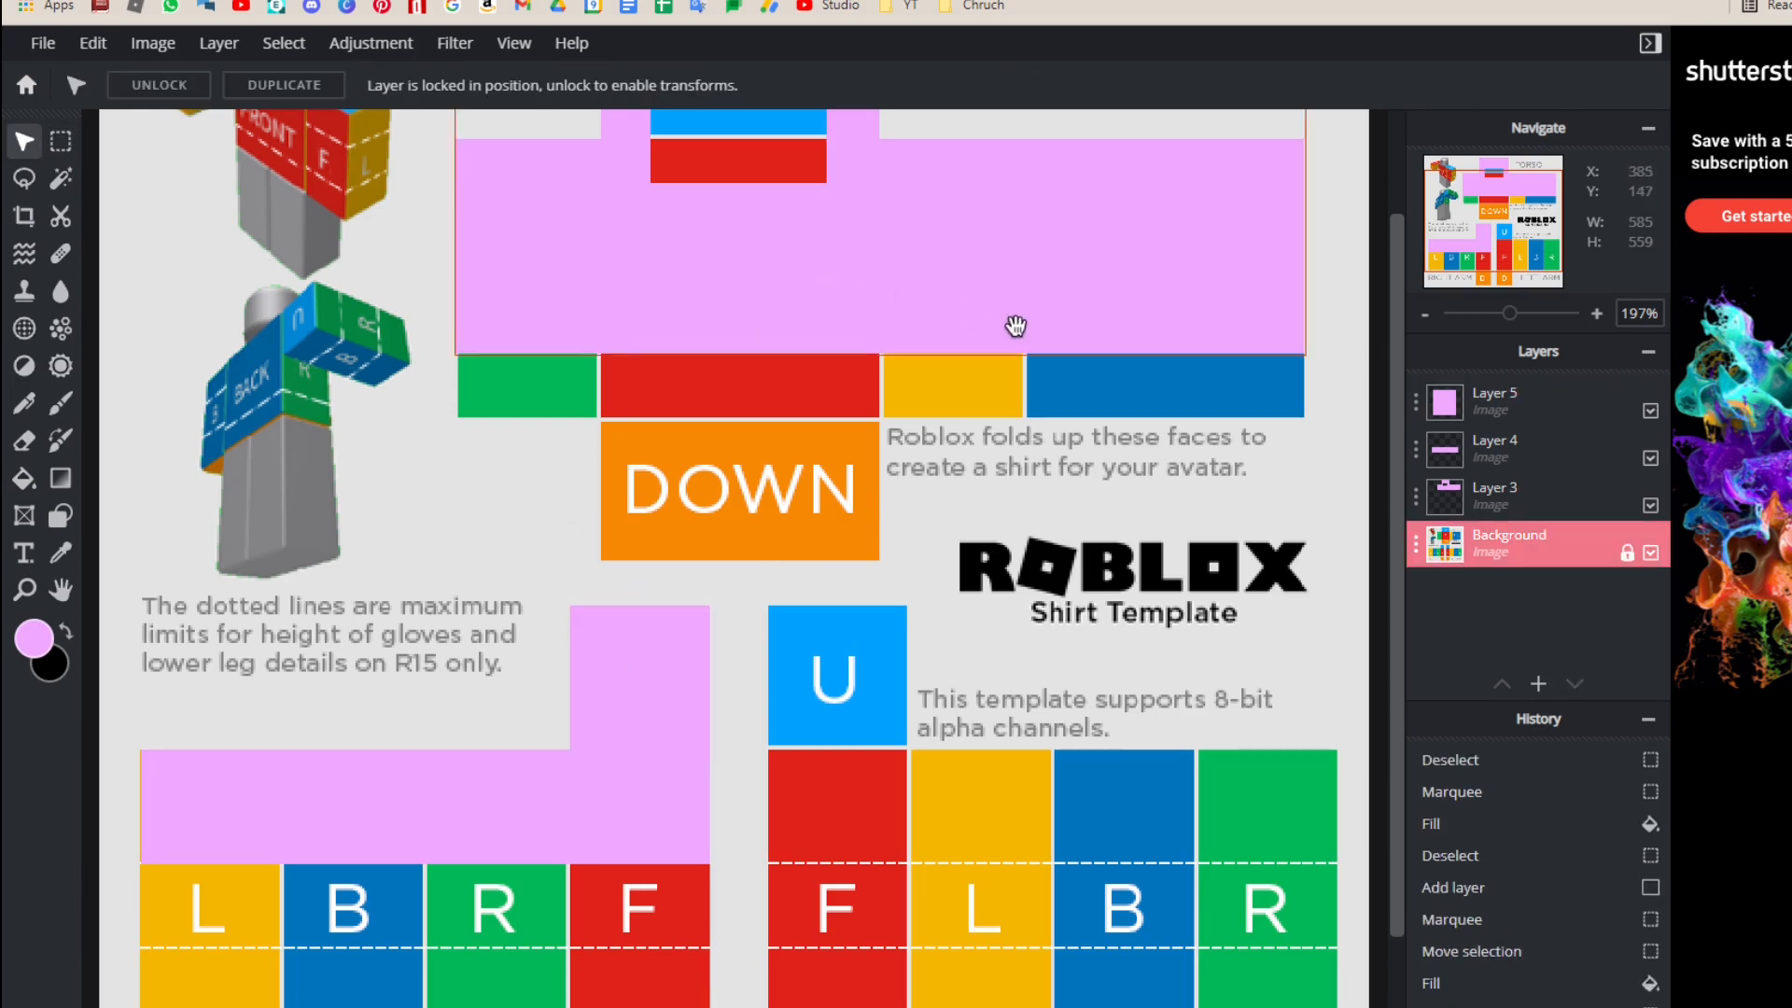
Step: Merge the U-face patch on Layer 5 down with the right arm's purple band on Layer 4
left_click(1485, 403)
scroll(500, 521, "down", 2)
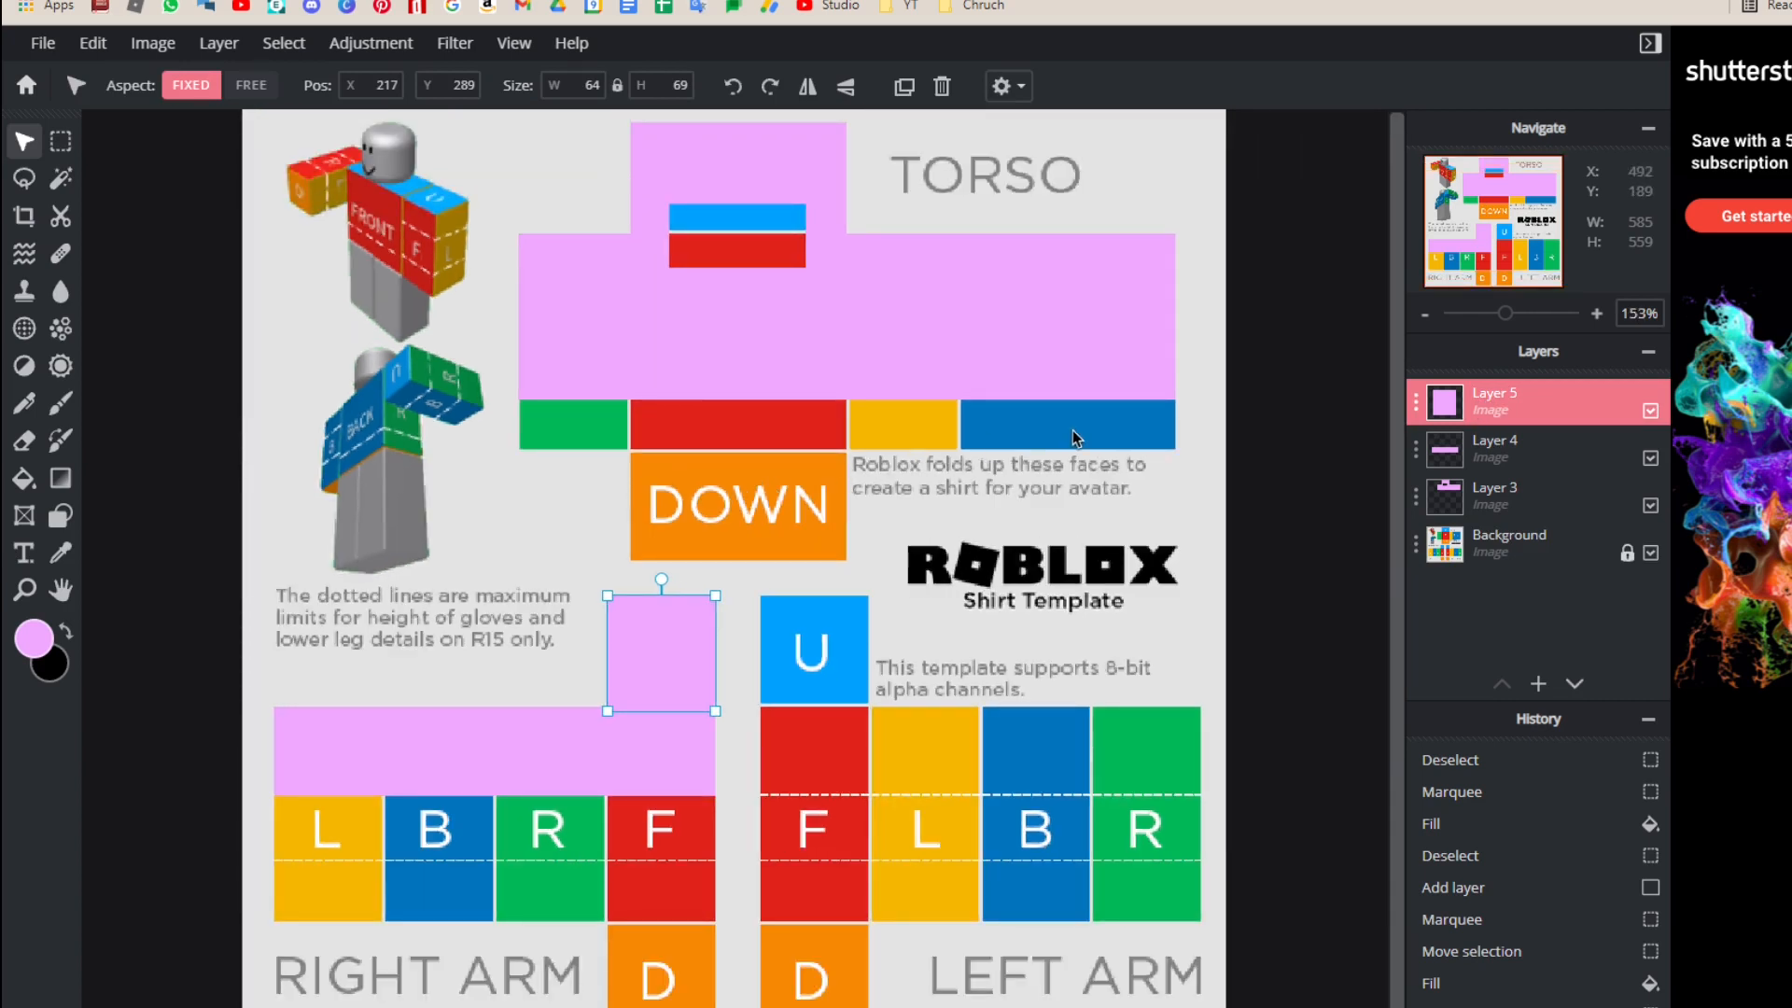
key("ctrl+e")
key("ctrl+z")
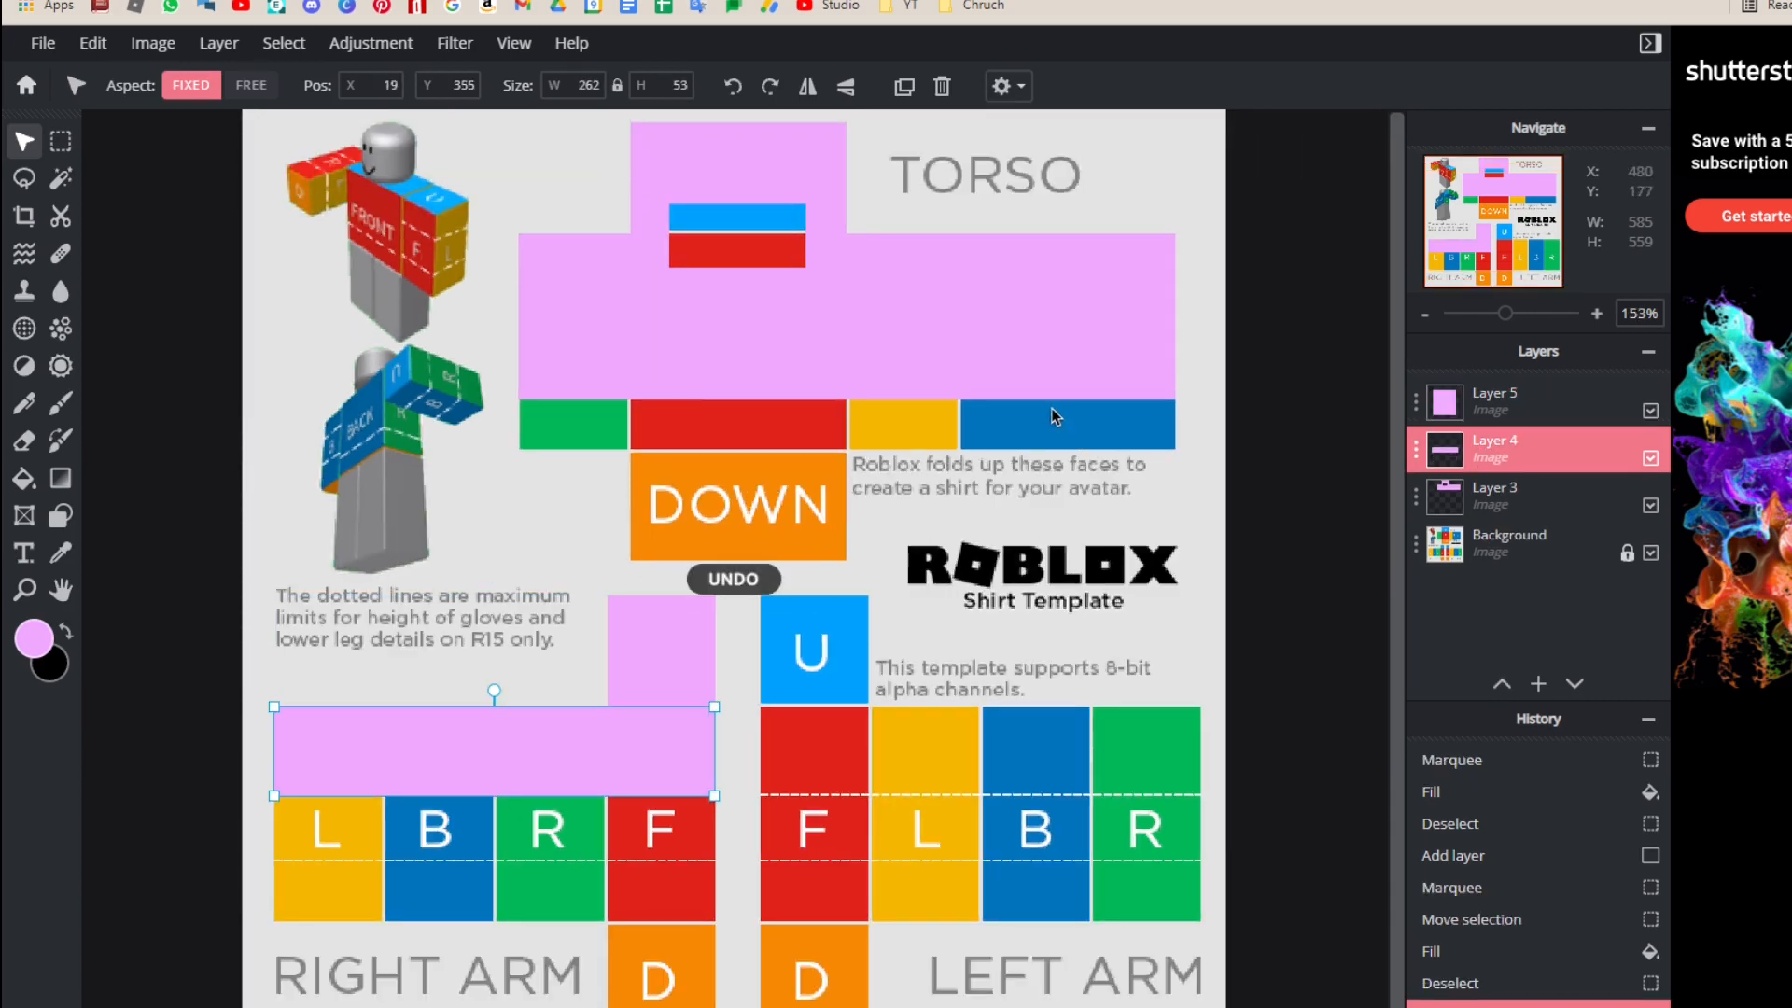
left_click(1410, 414)
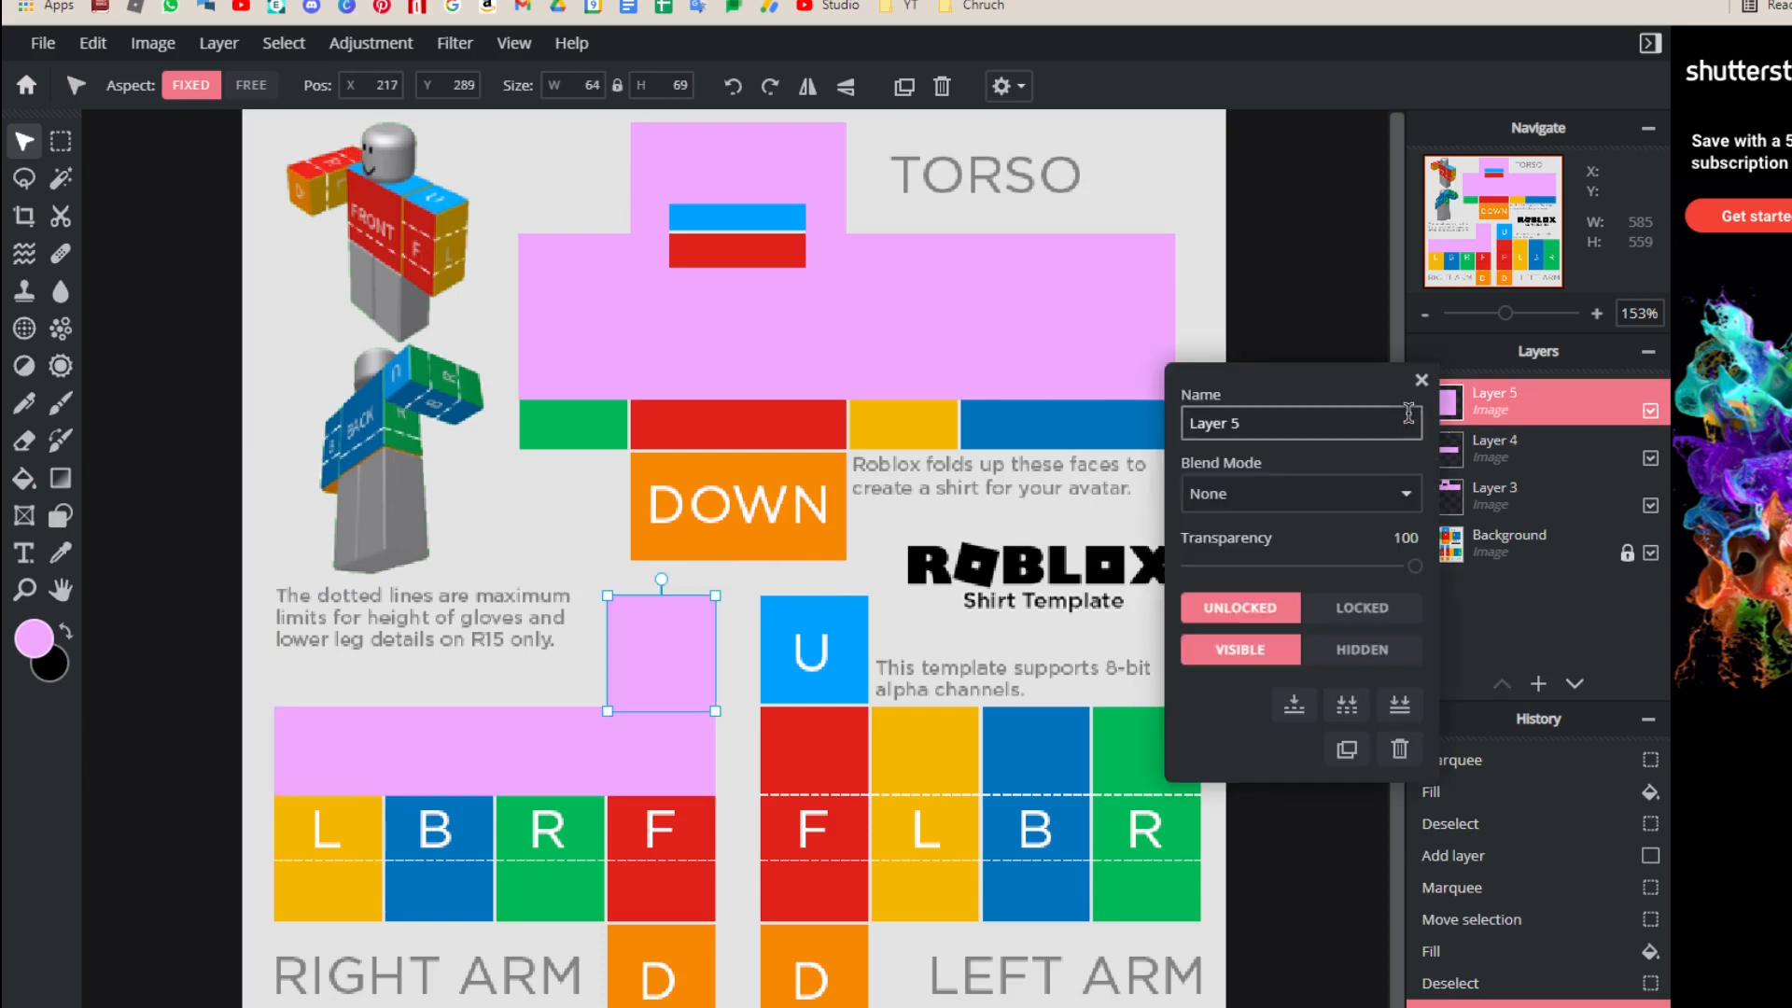
left_click(1295, 706)
Step: Duplicate the merged right sleeve layer and flip the copy horizontally
scroll(399, 605, "up", 1)
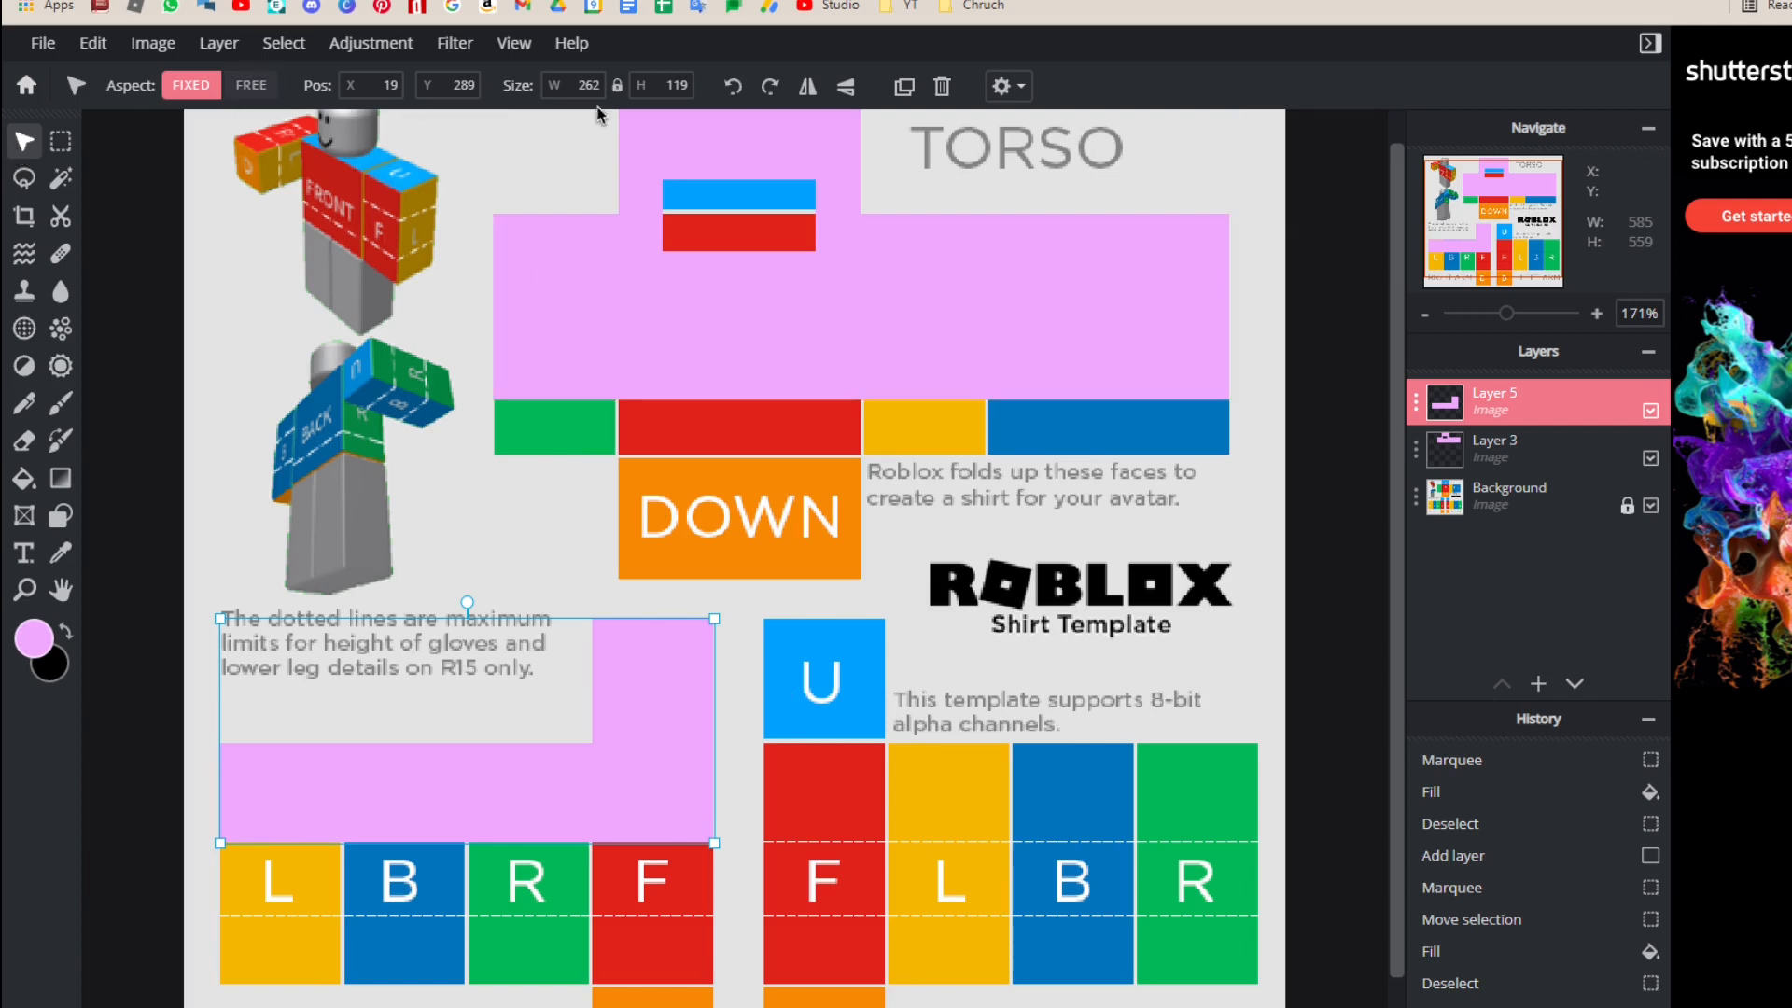
left_click(903, 86)
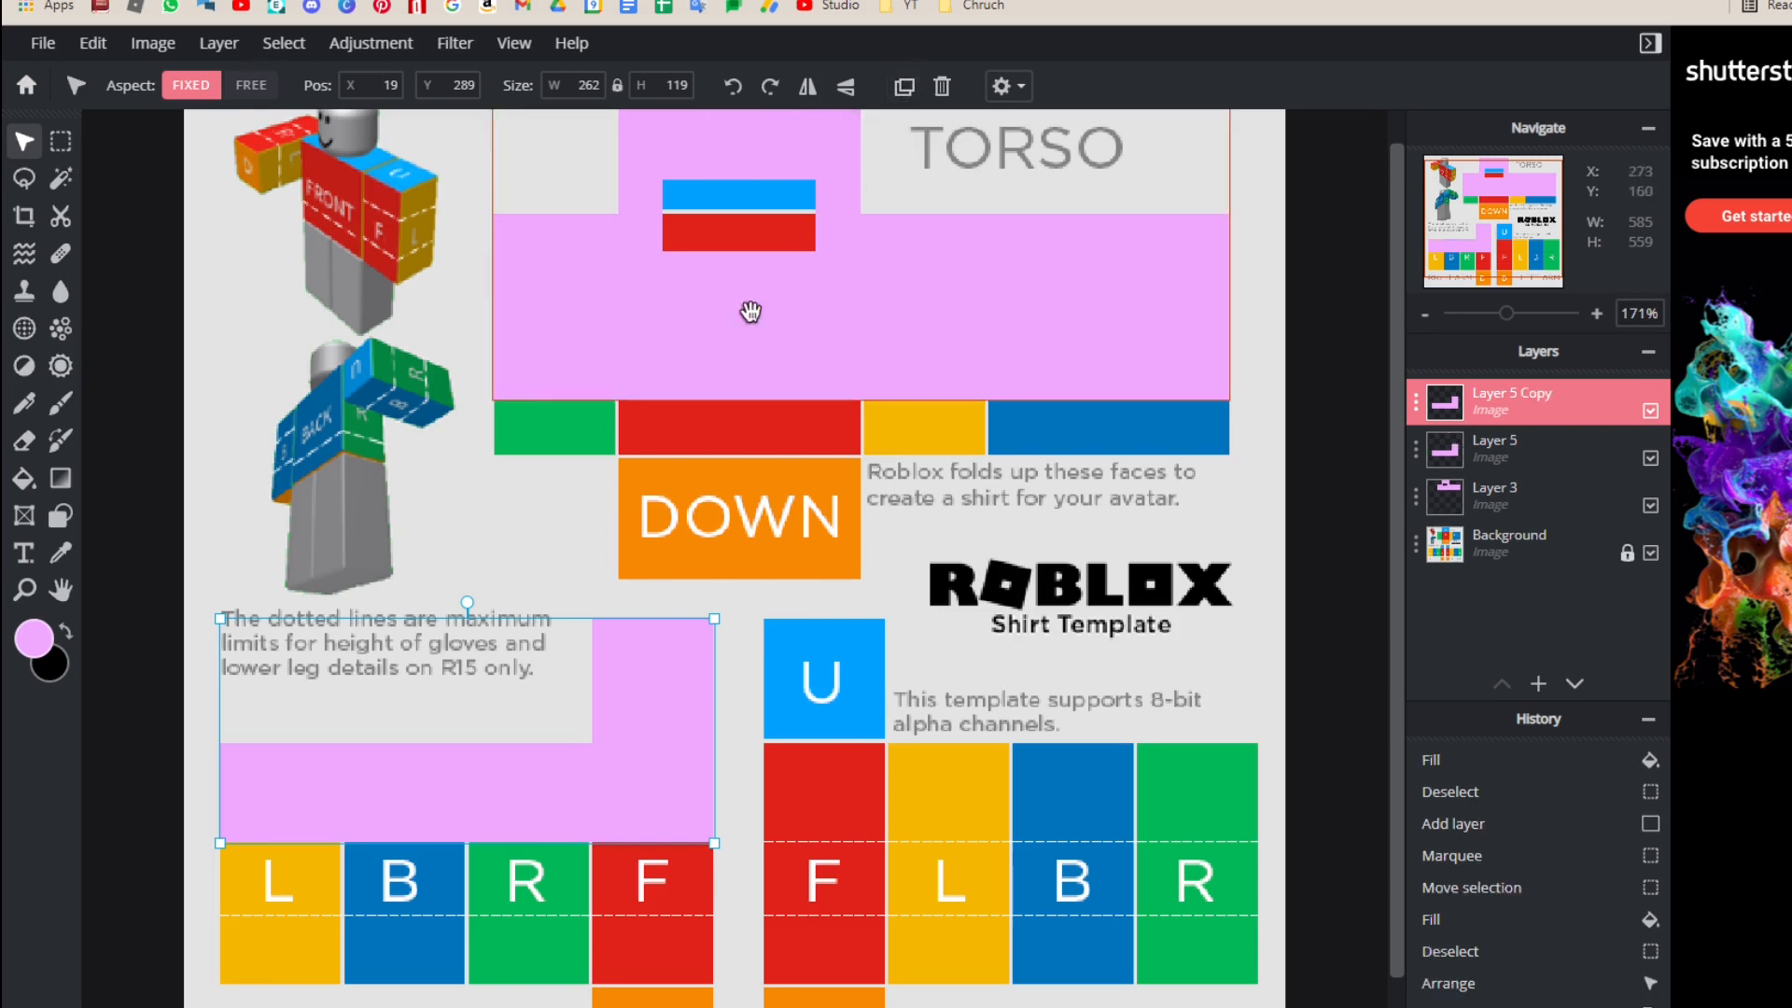
left_click(809, 87)
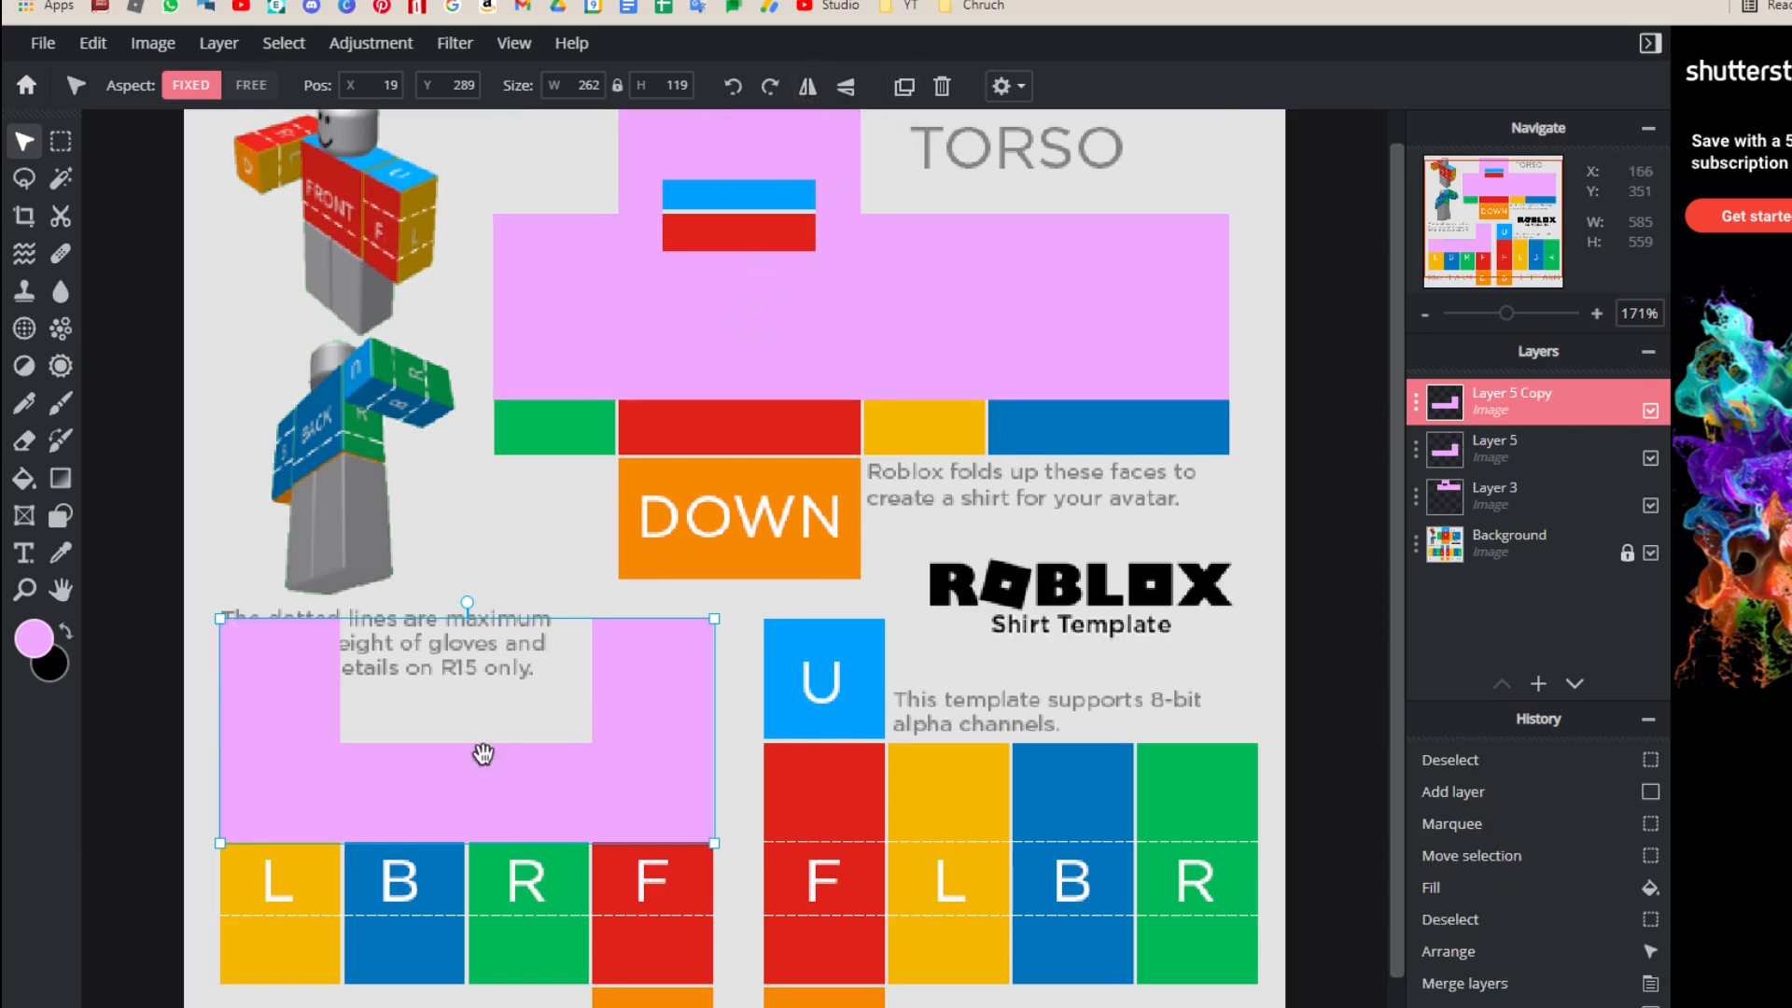
Step: Move the flipped sleeve copy onto the left arm's faces and align it at X 308, Y 289
left_click_drag(480, 753, 1048, 756)
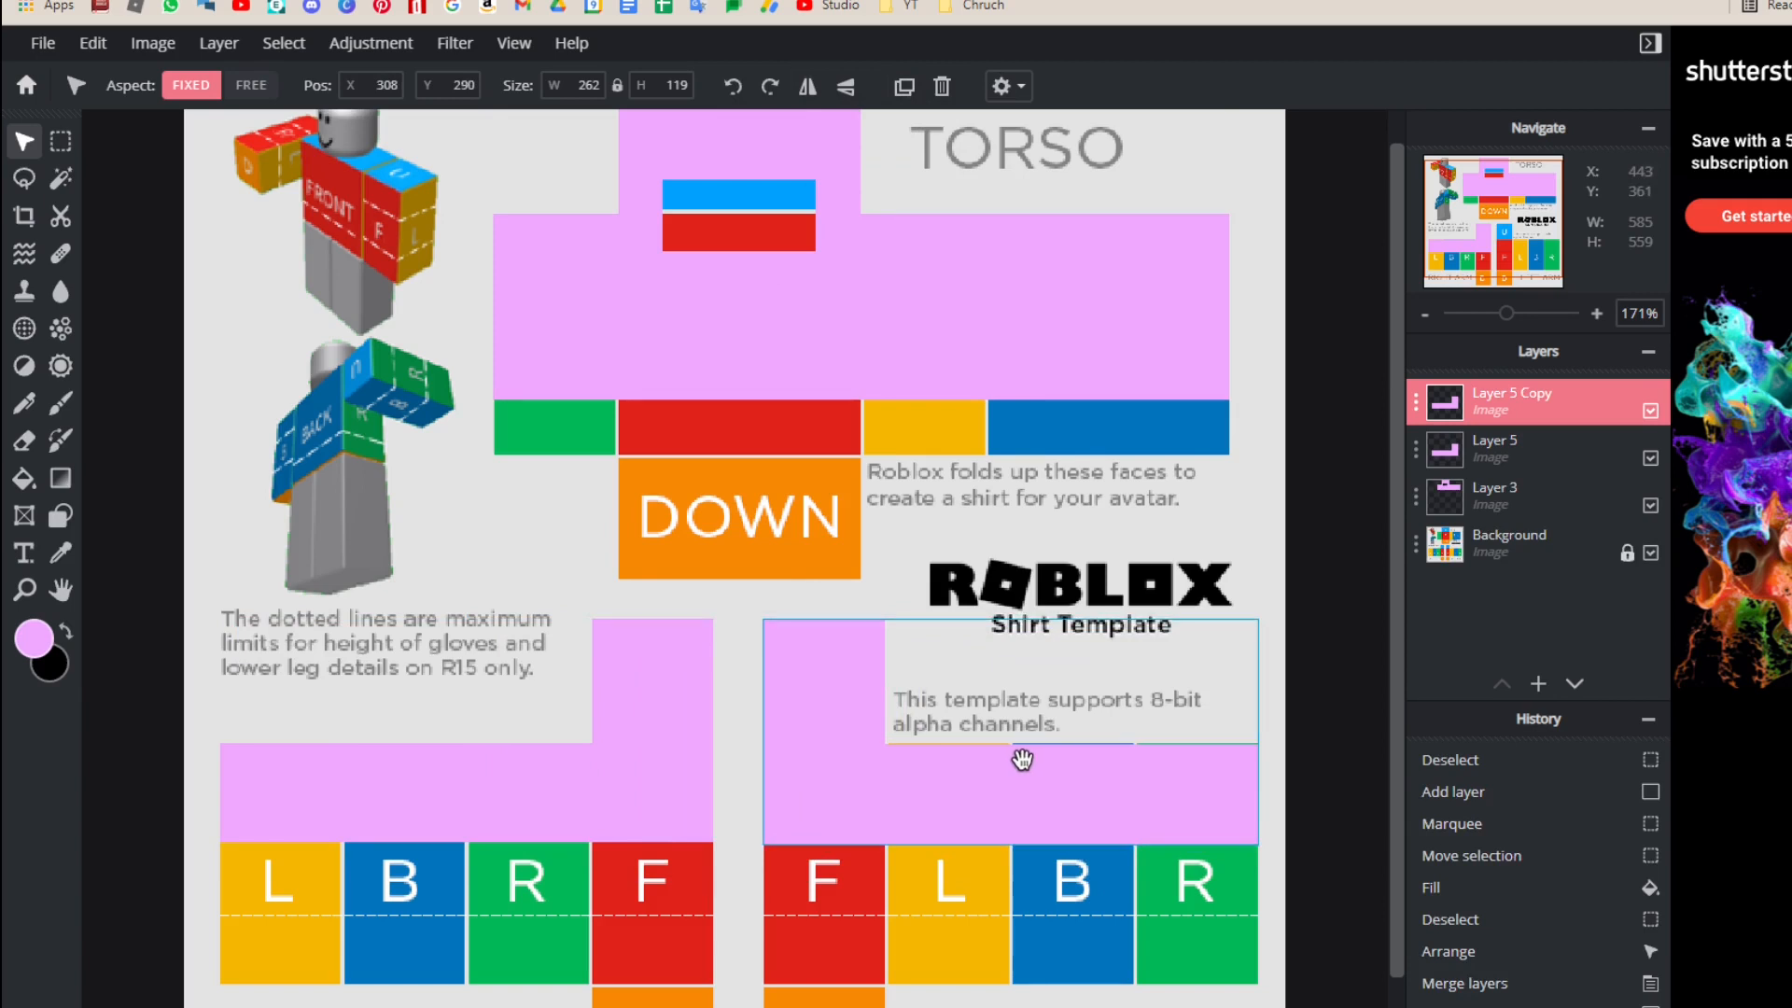
left_click(755, 562)
left_click(932, 741)
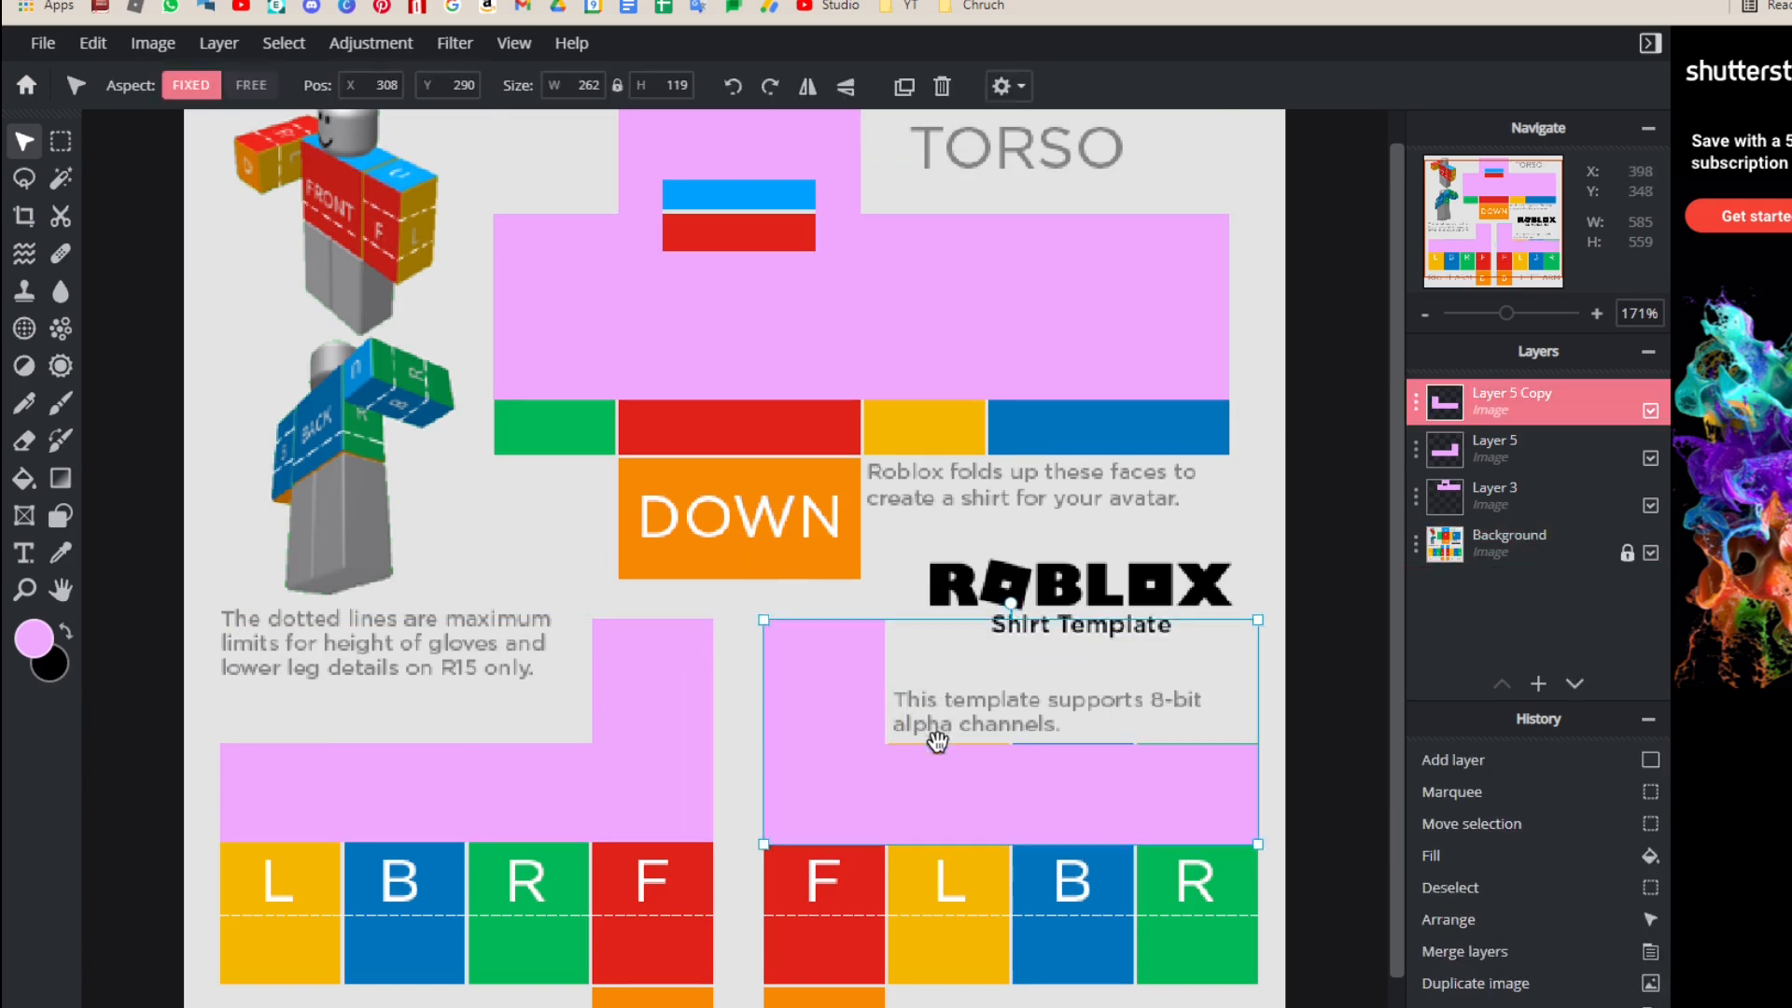
left_click_drag(912, 780, 911, 779)
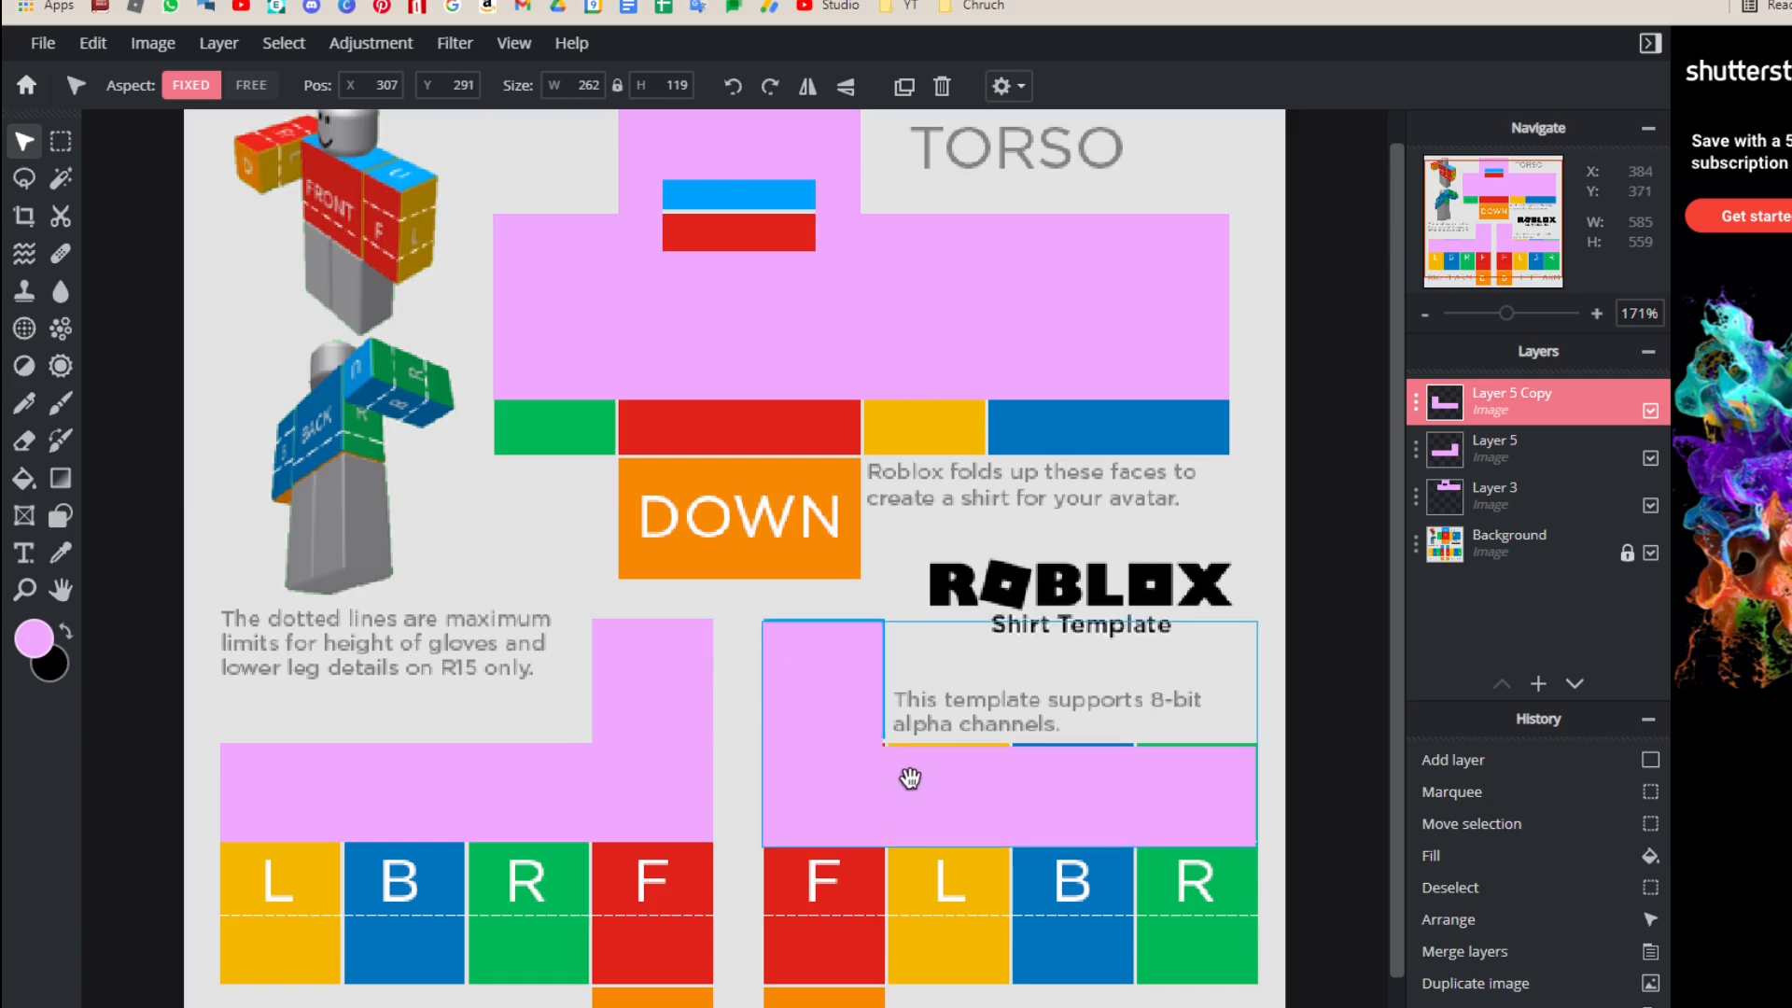
scroll(1110, 602, "up", 4)
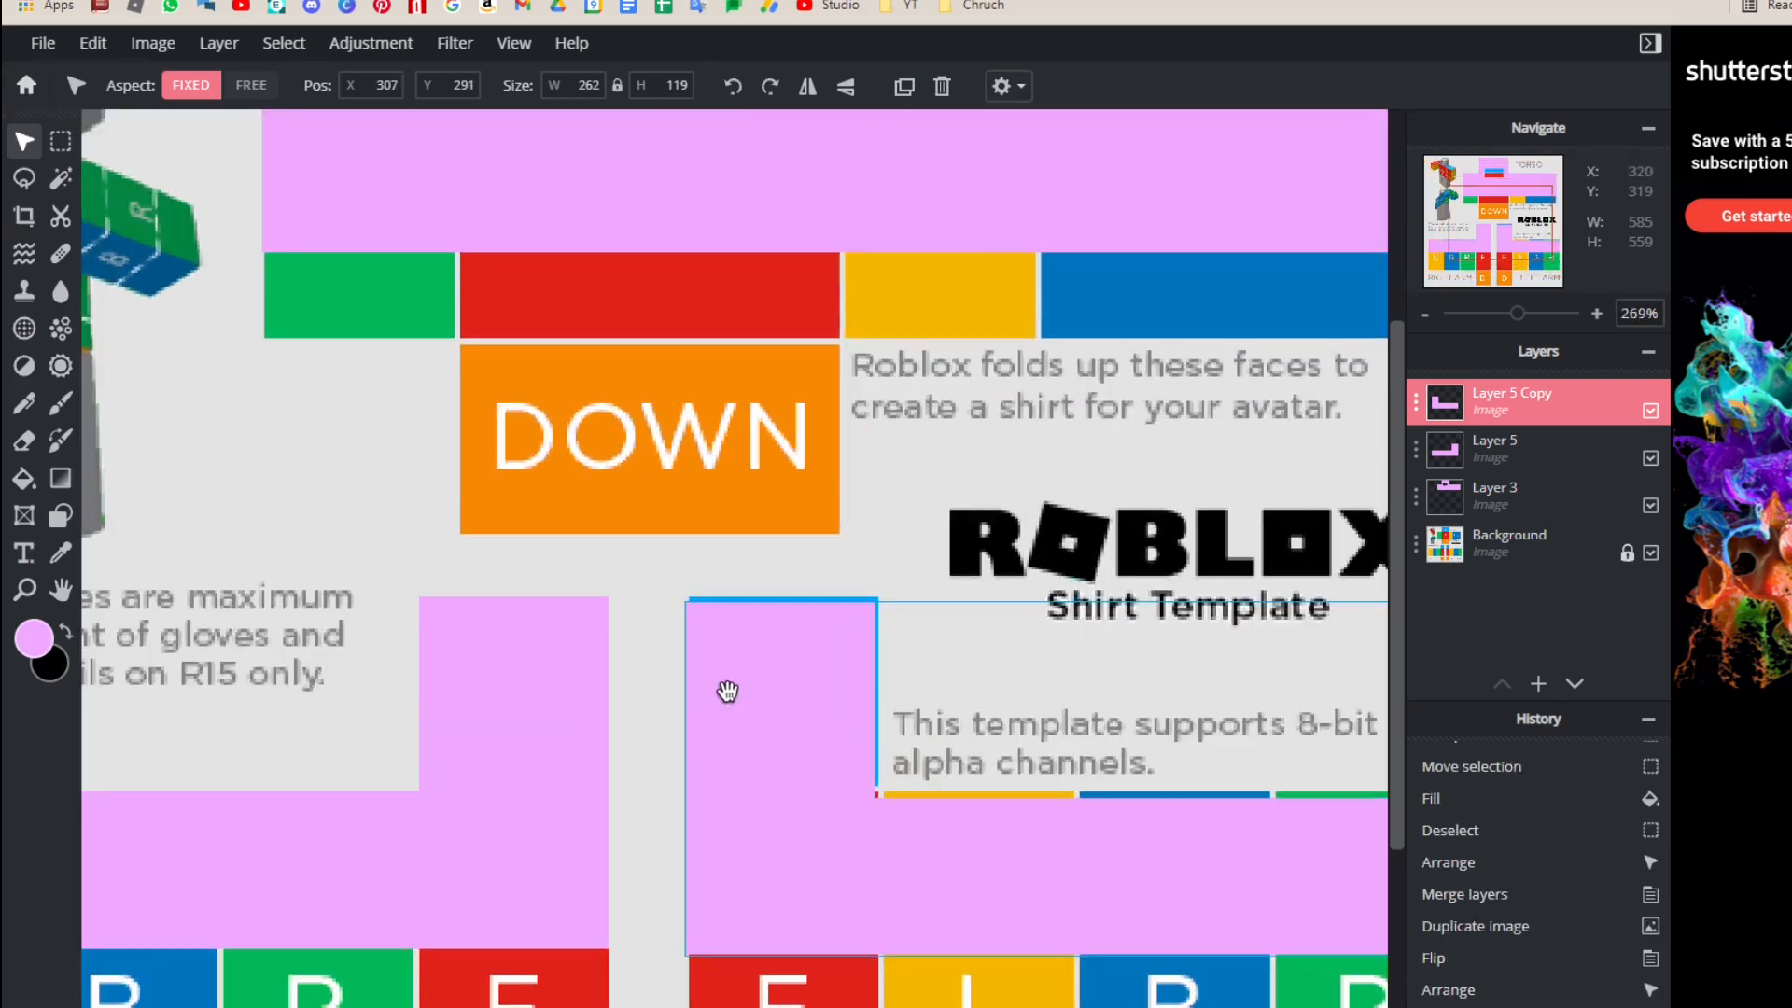
left_click_drag(728, 692, 731, 690)
right_click(732, 690)
left_click(725, 671)
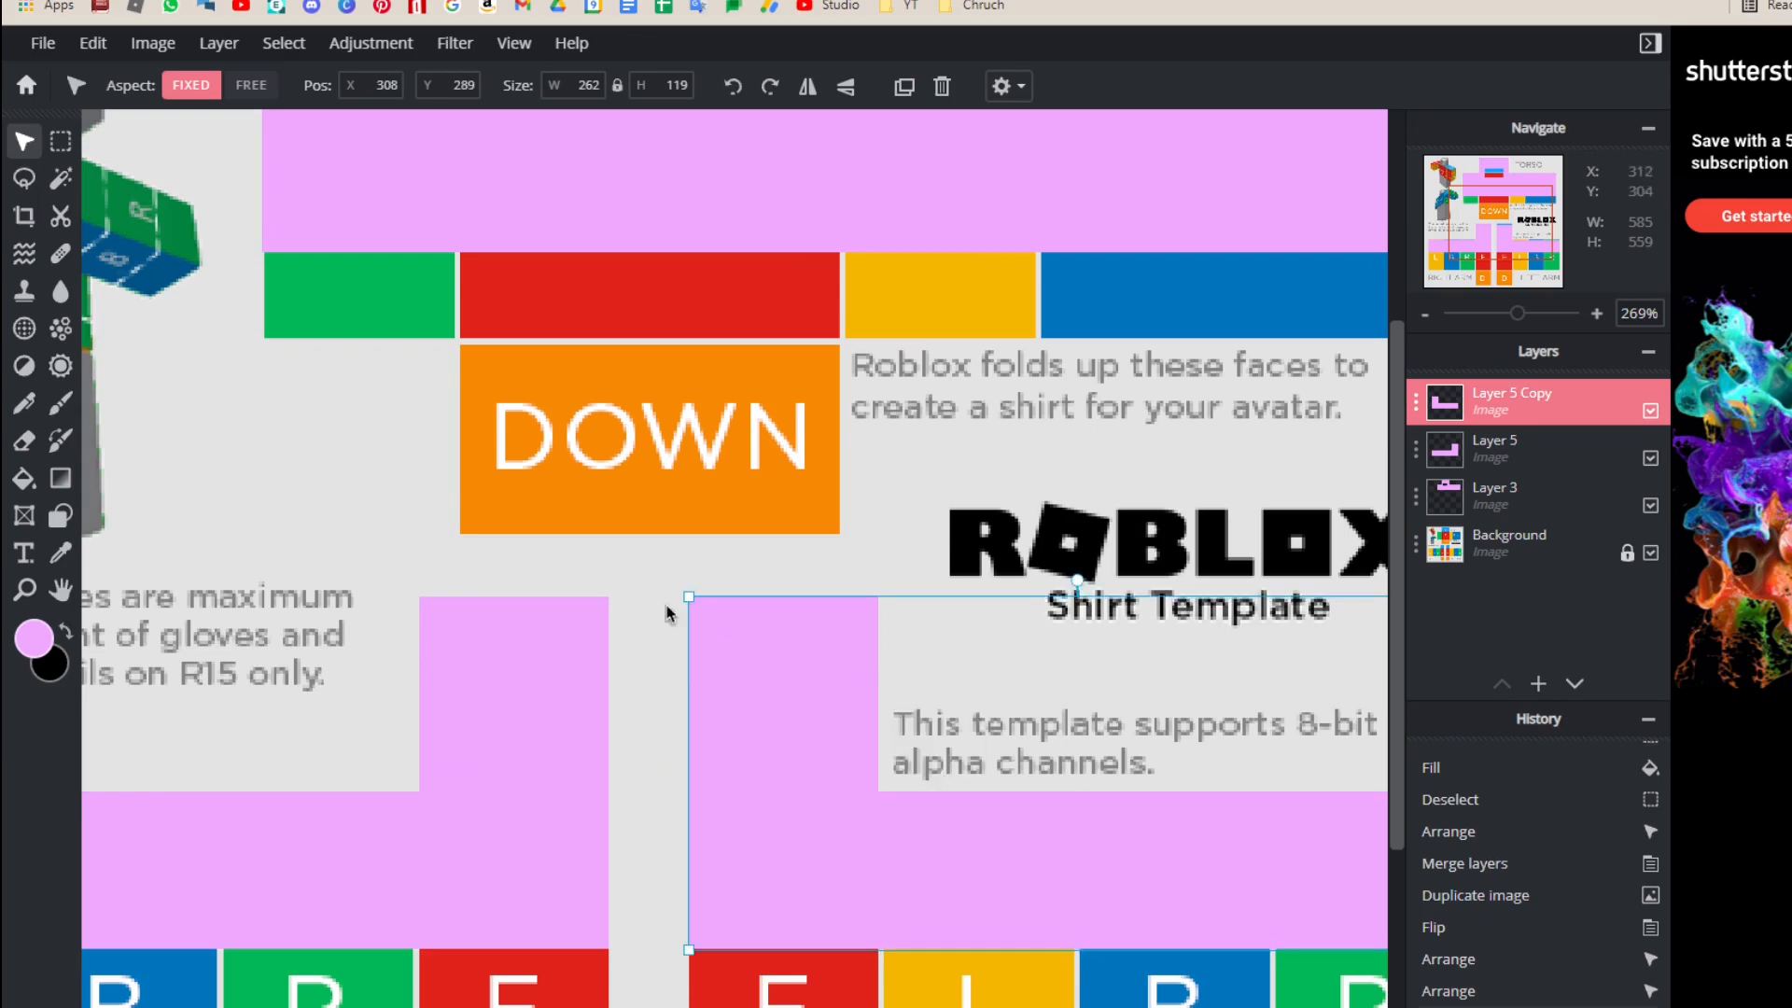
Step: Add an empty layer and place it at the top of the layer stack, above Layer 5 Copy
left_click(572, 532)
scroll(590, 534, "down", 3)
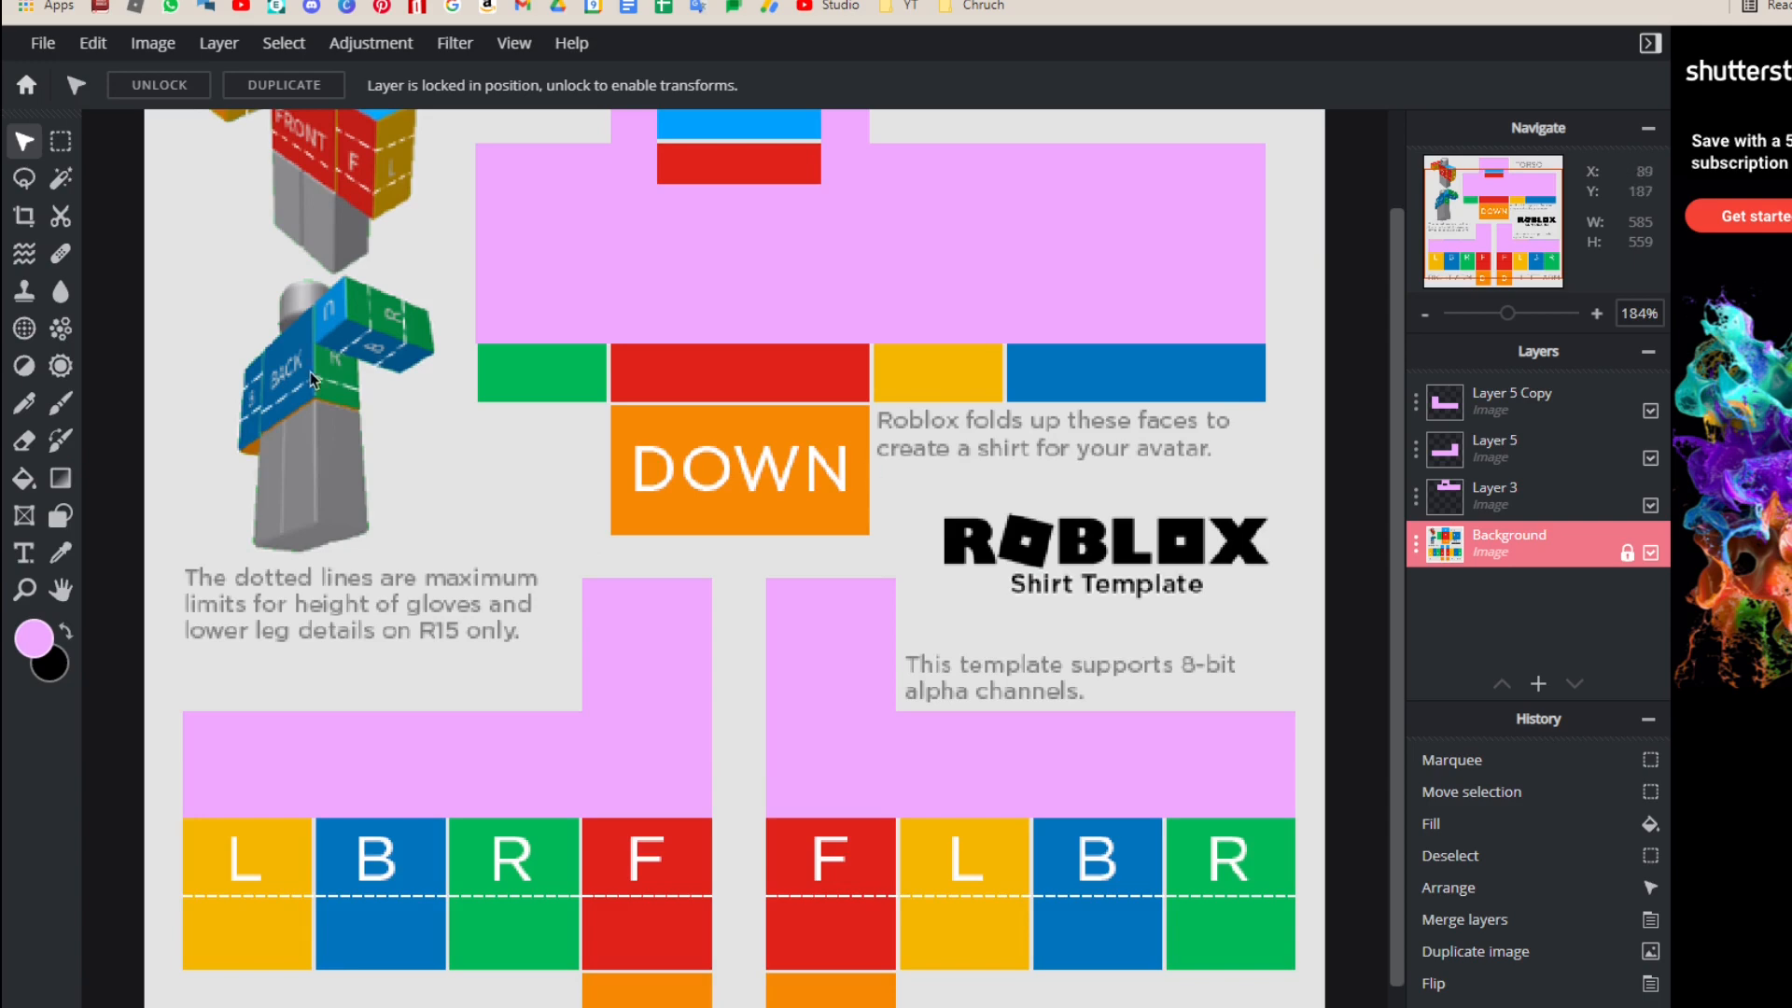
scroll(311, 379, "down", 2)
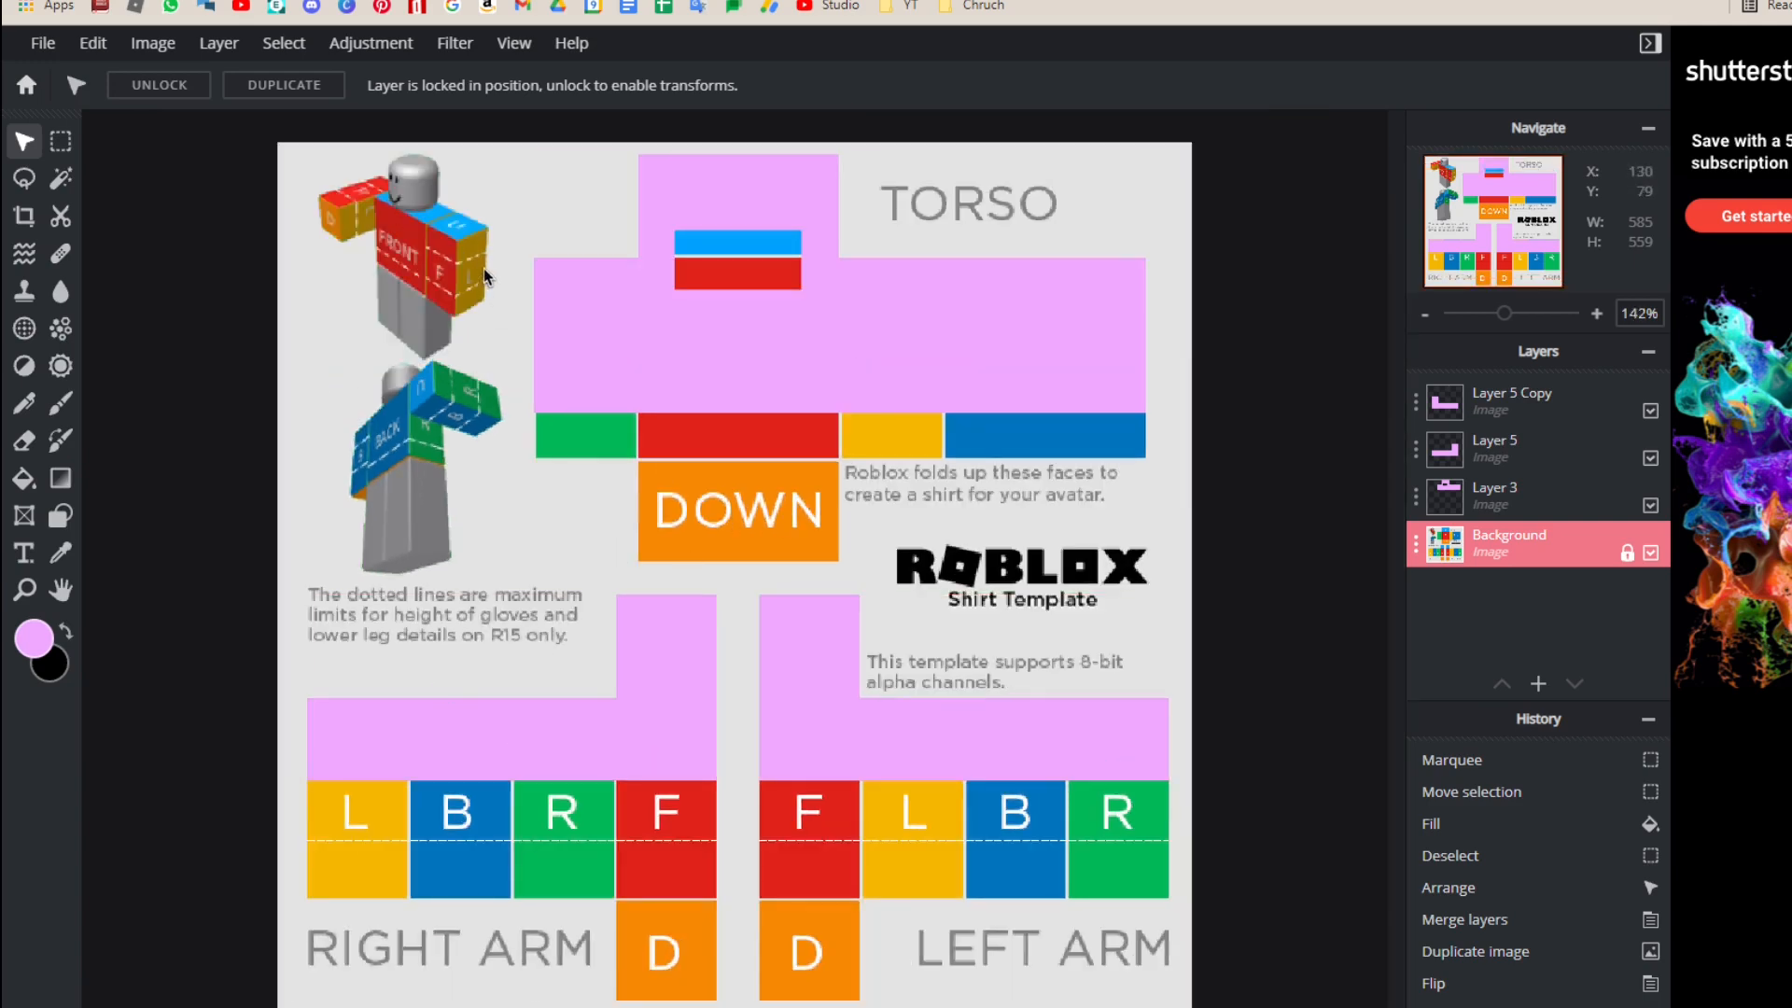
scroll(485, 276, "up", 1)
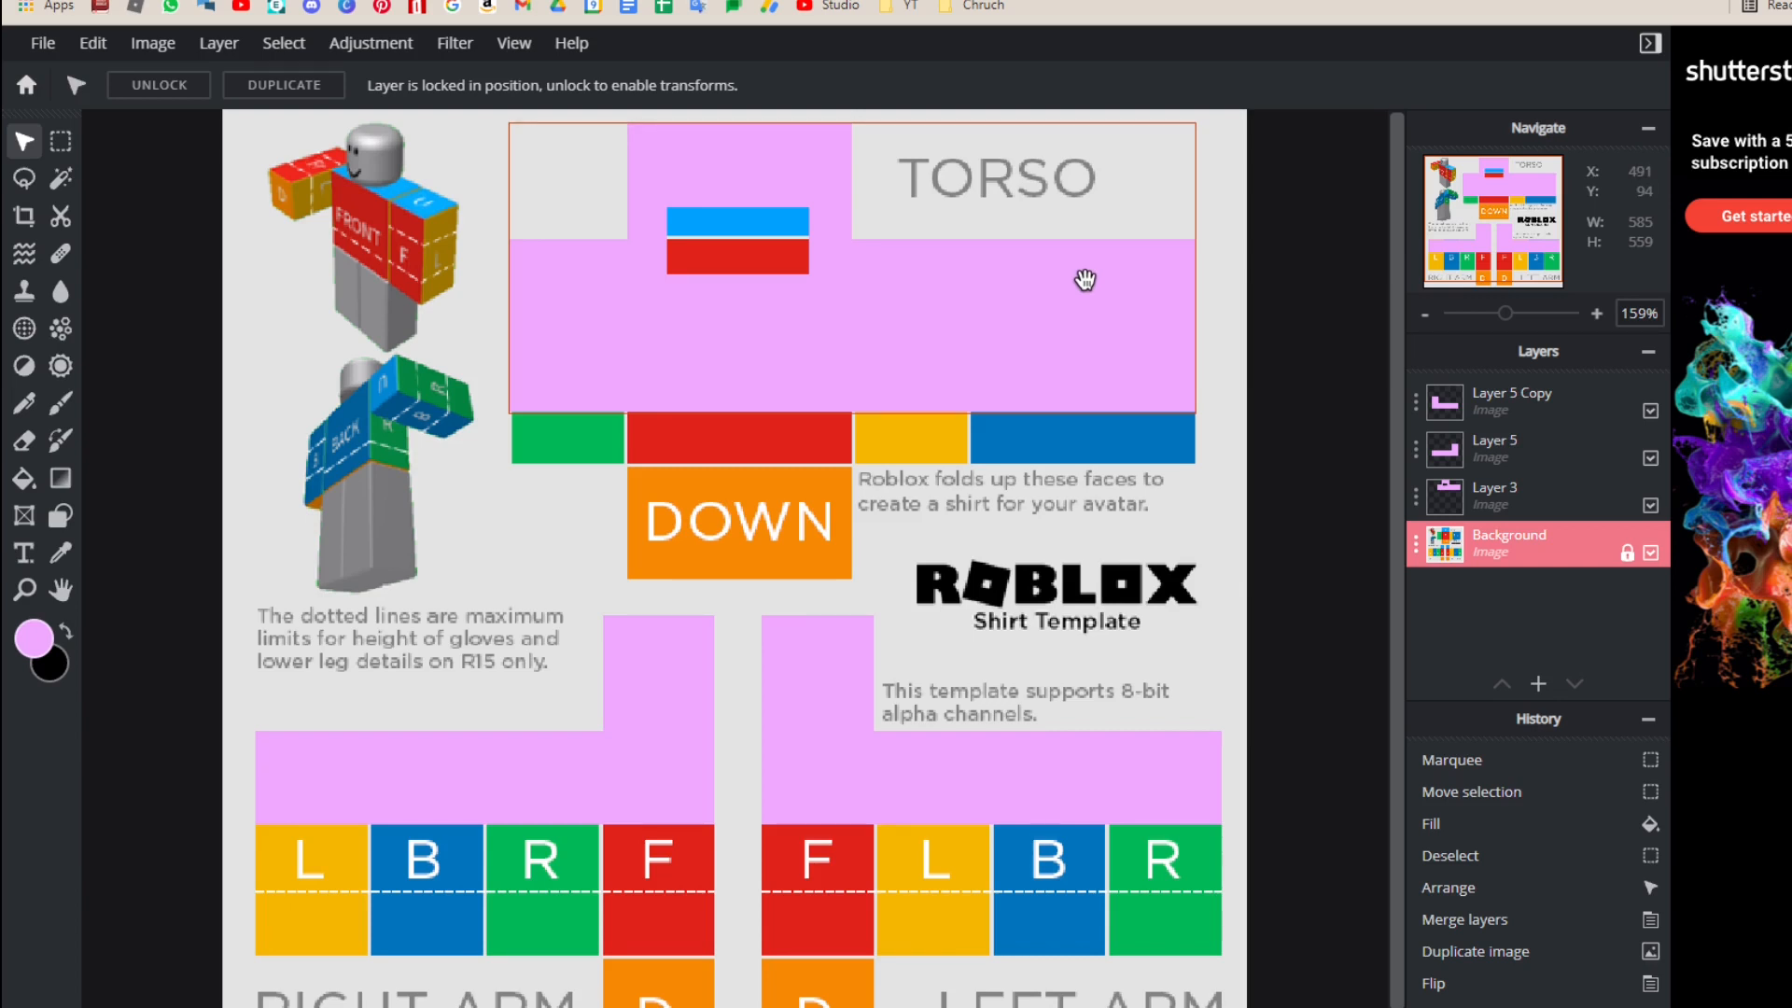
scroll(663, 468, "down", 1)
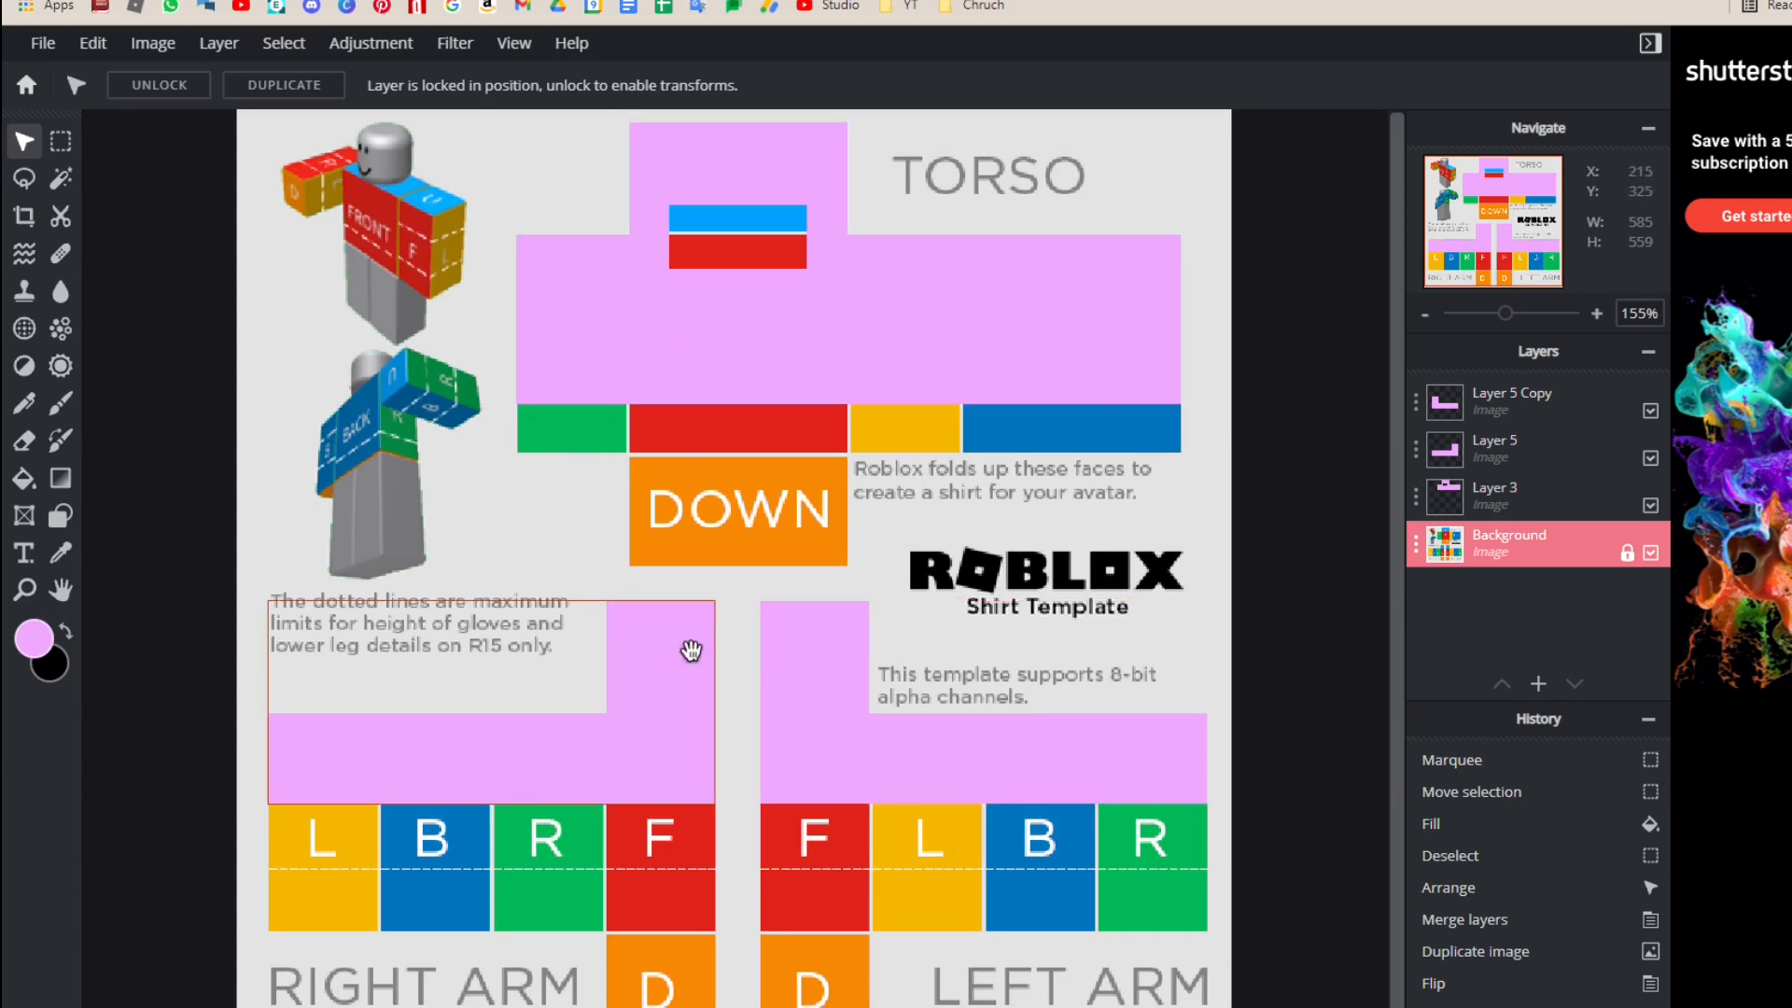
left_click(1536, 686)
left_click(1536, 685)
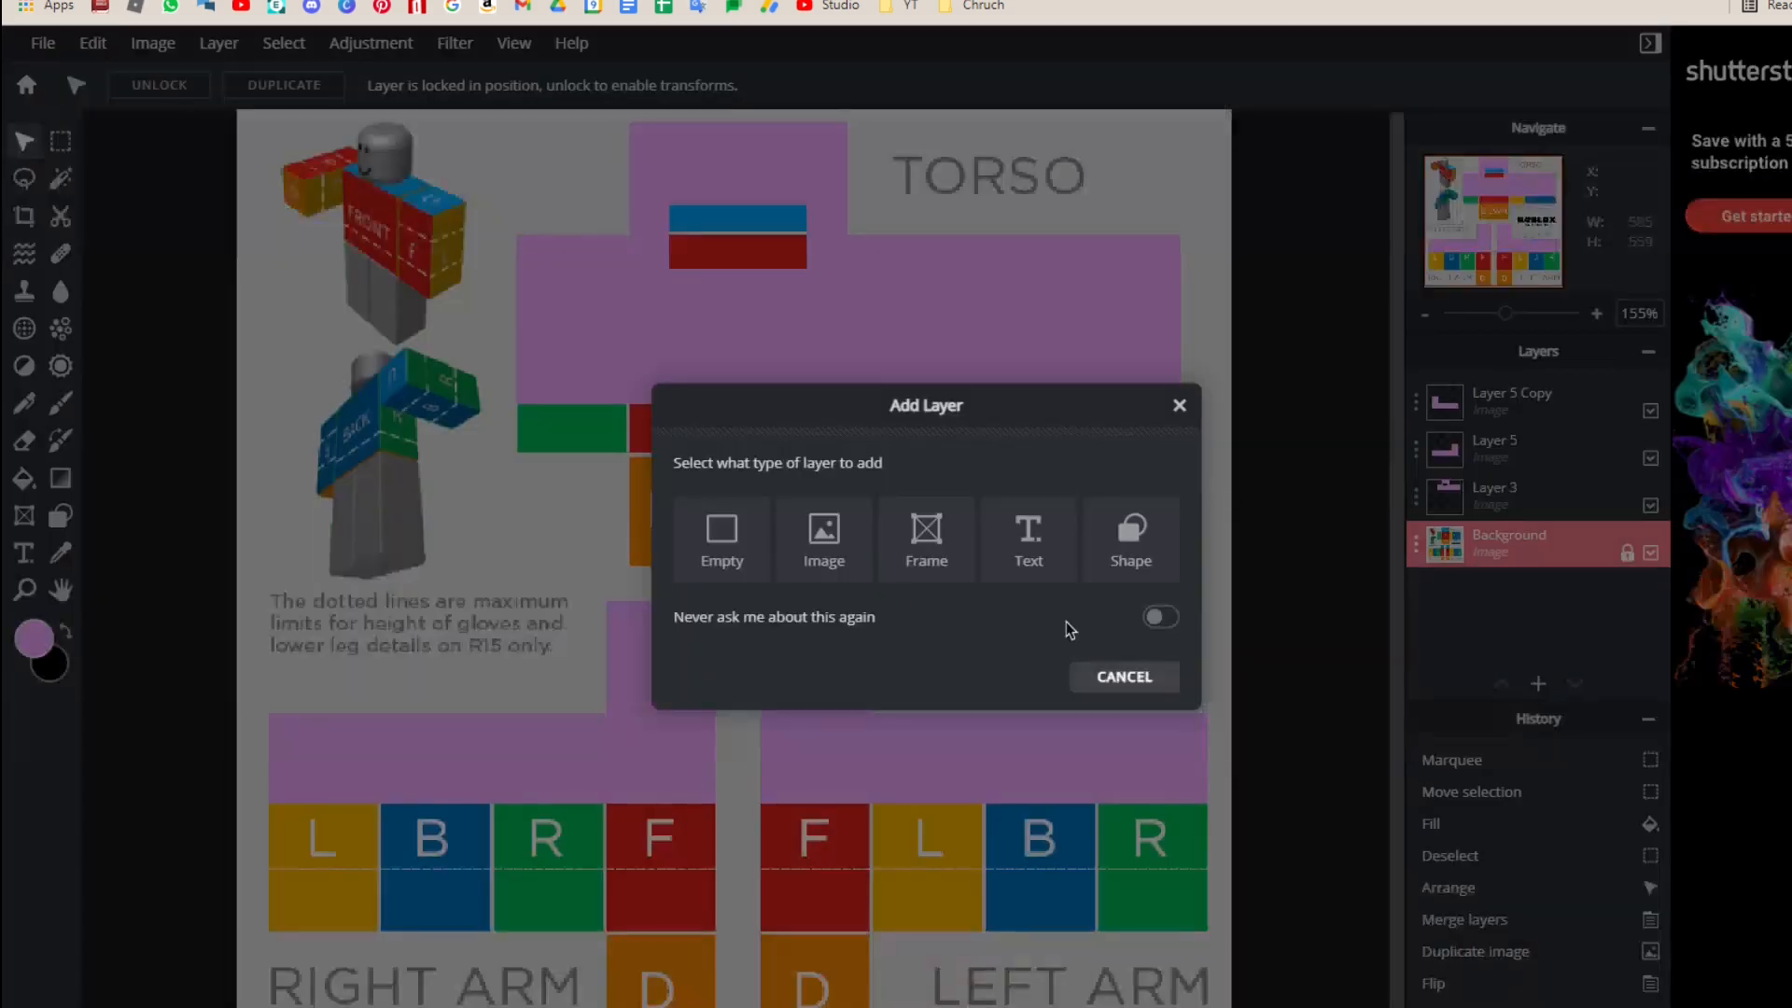
left_click(720, 536)
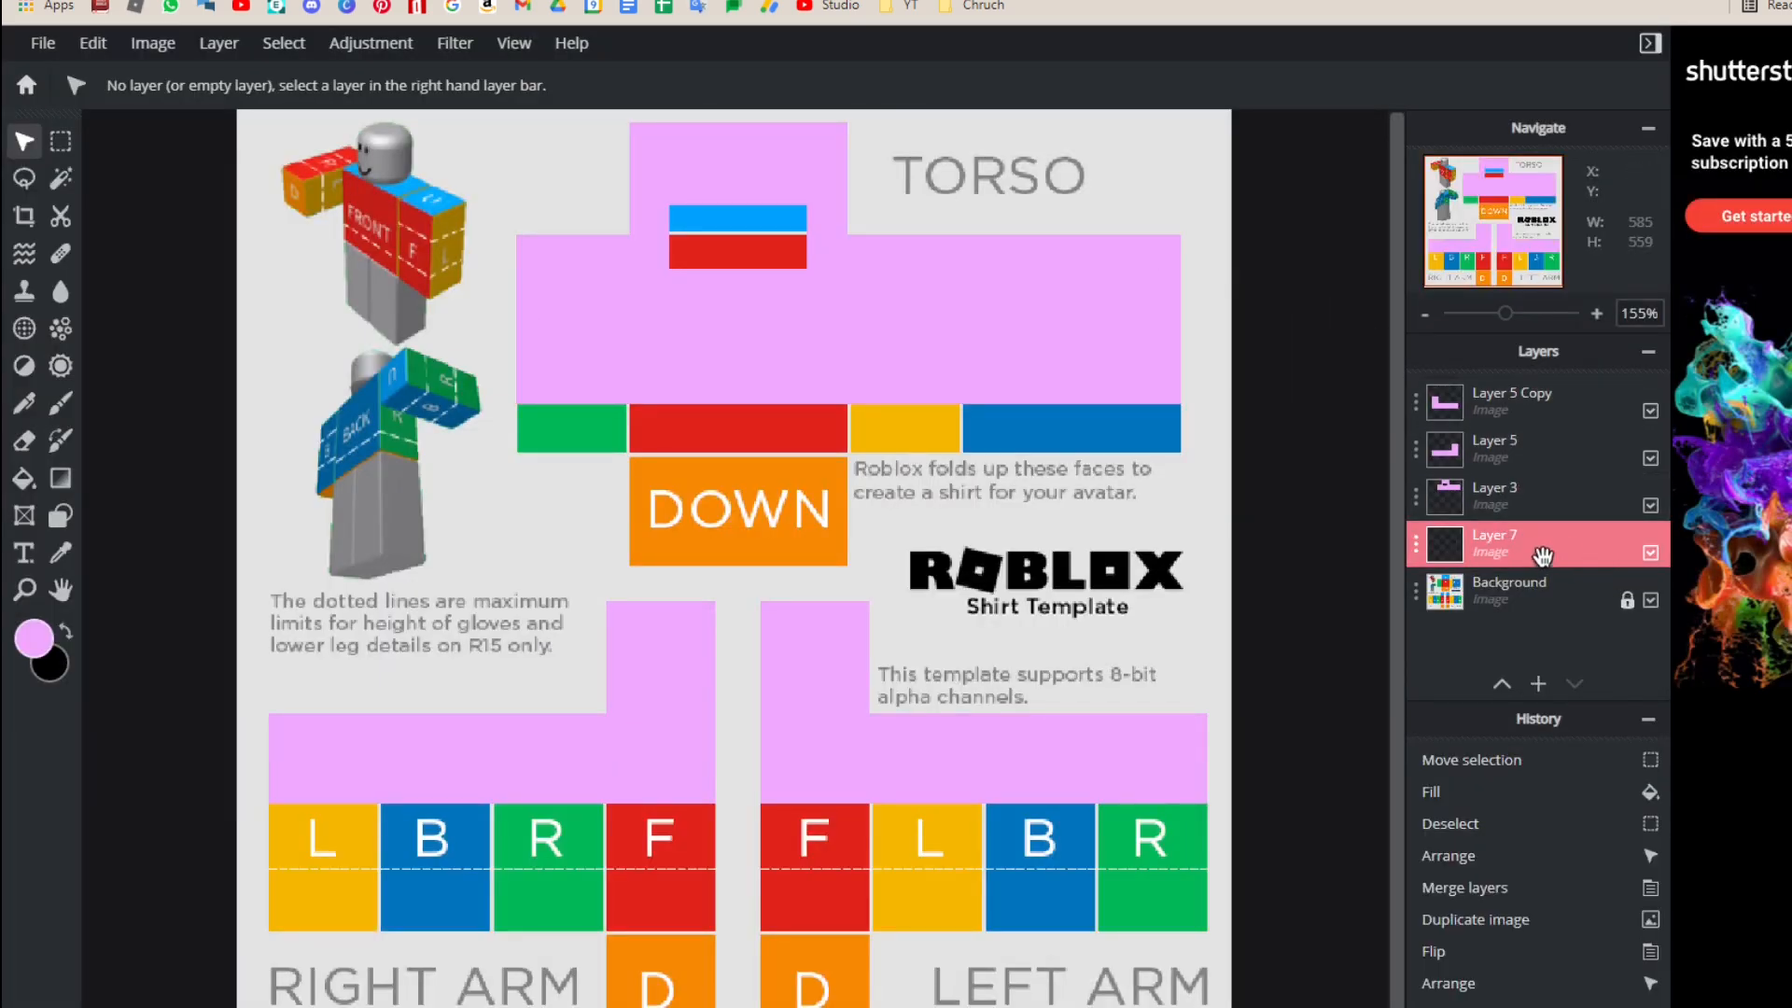
left_click_drag(1536, 558, 1569, 414)
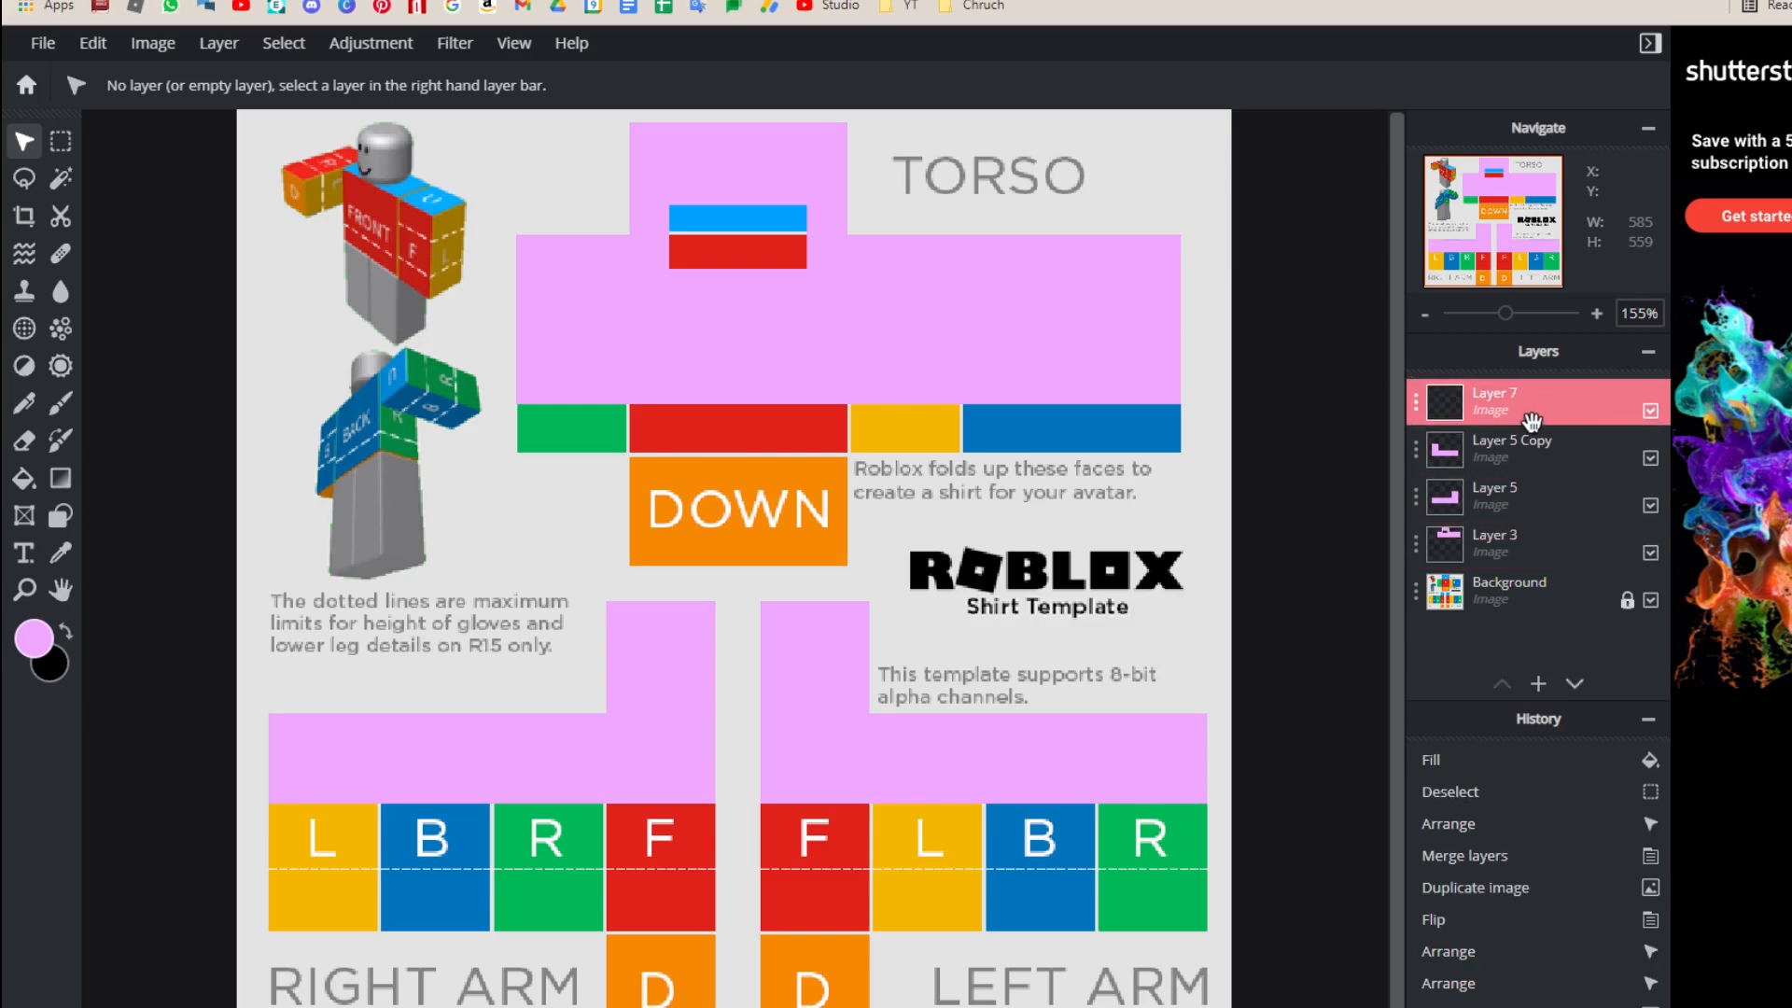
Step: Set up the Brush tool with black as the foreground colour and a size of 15 px
scroll(704, 184, "up", 1)
scroll(688, 128, "up", 1)
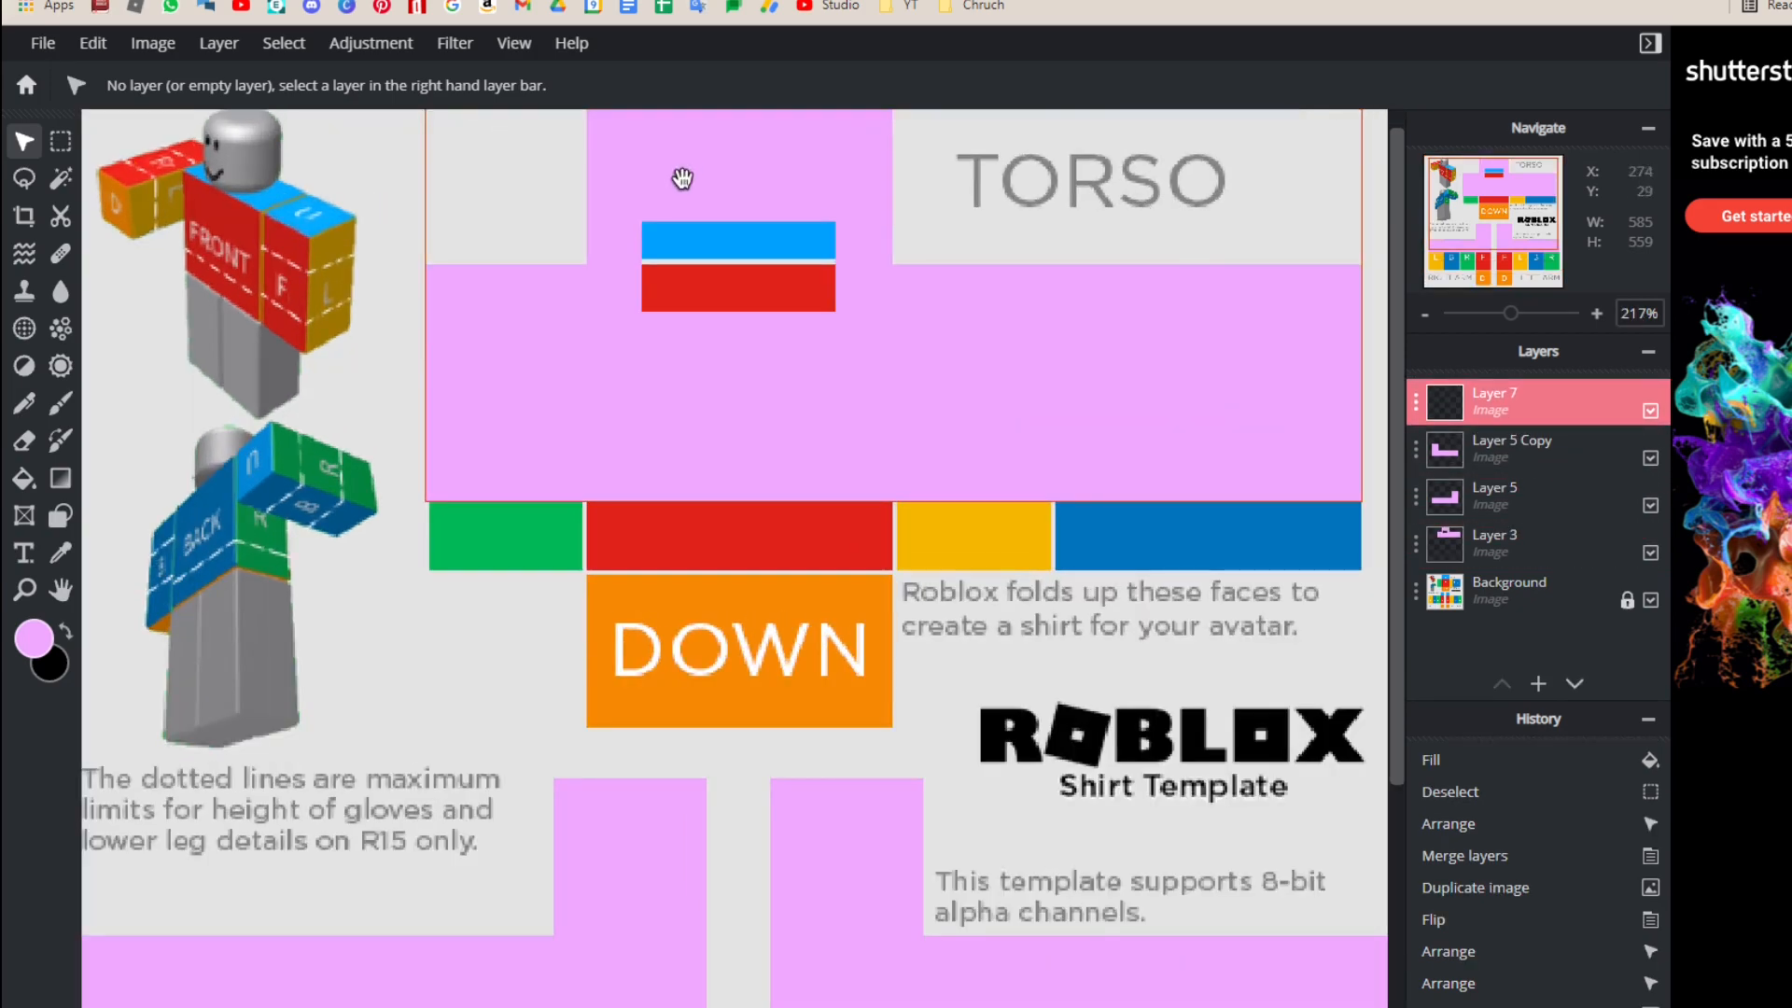
left_click(60, 403)
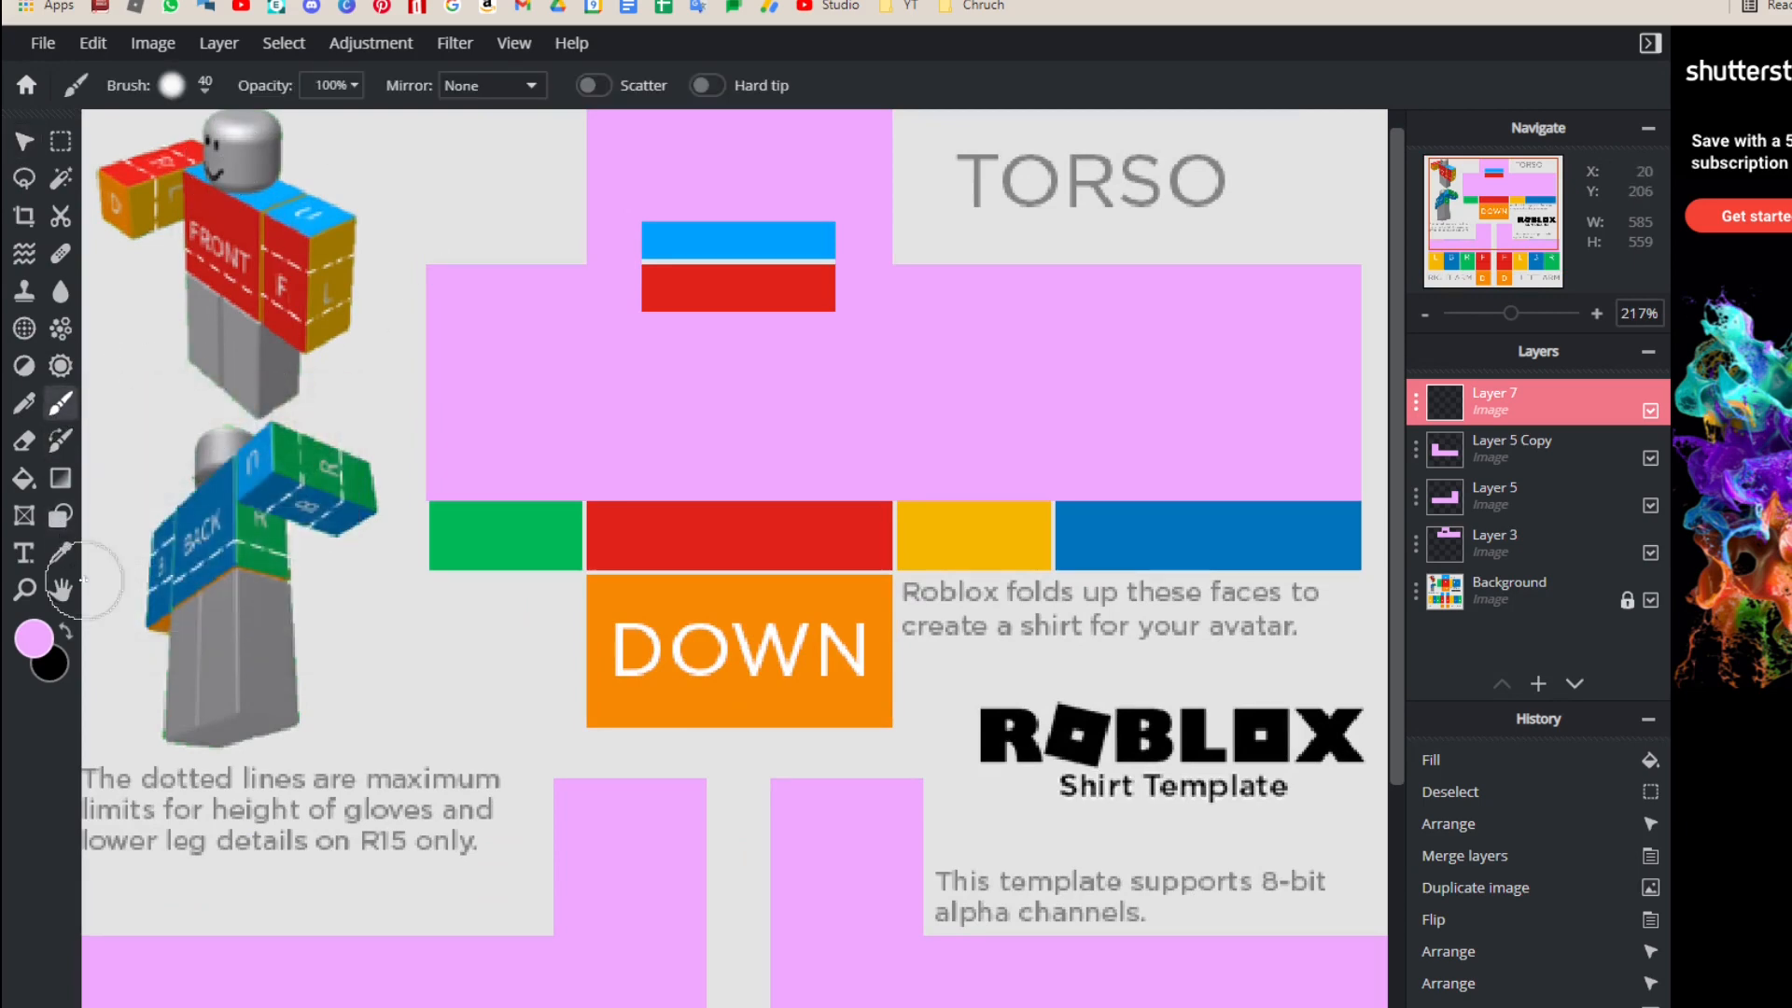
left_click(70, 639)
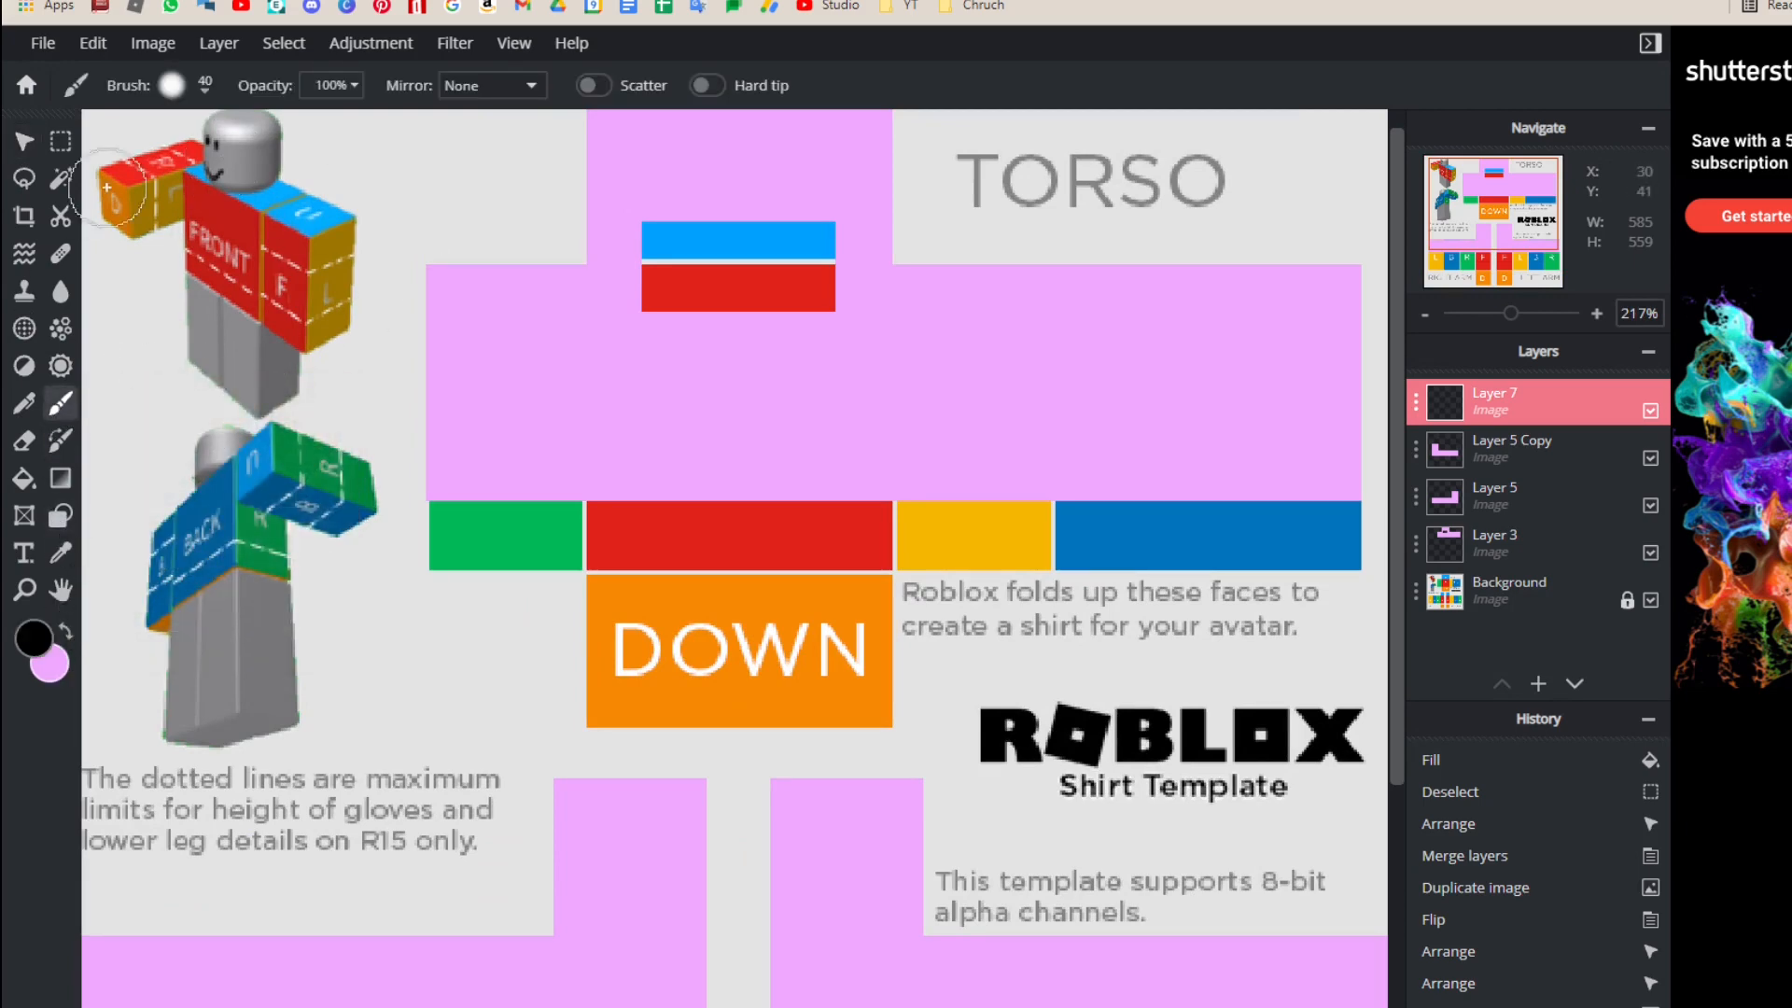
scroll(580, 200, "up", 4)
scroll(564, 422, "up", 1)
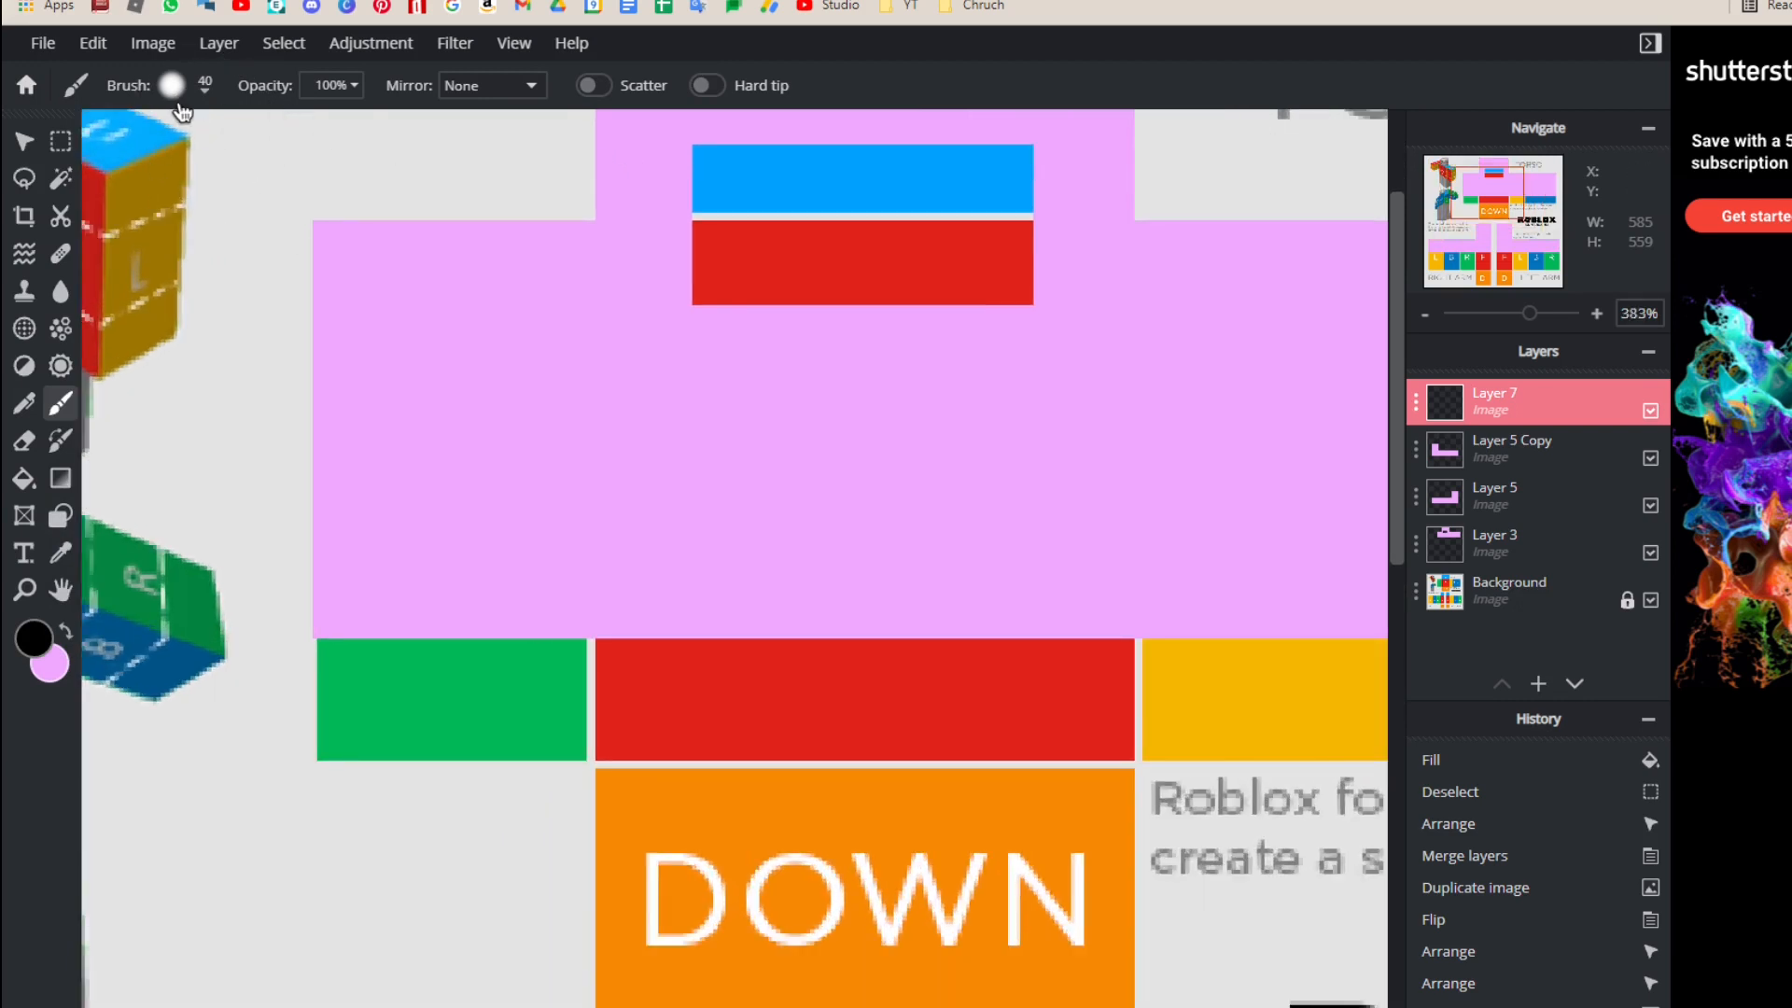
left_click(173, 89)
left_click_drag(213, 166, 194, 165)
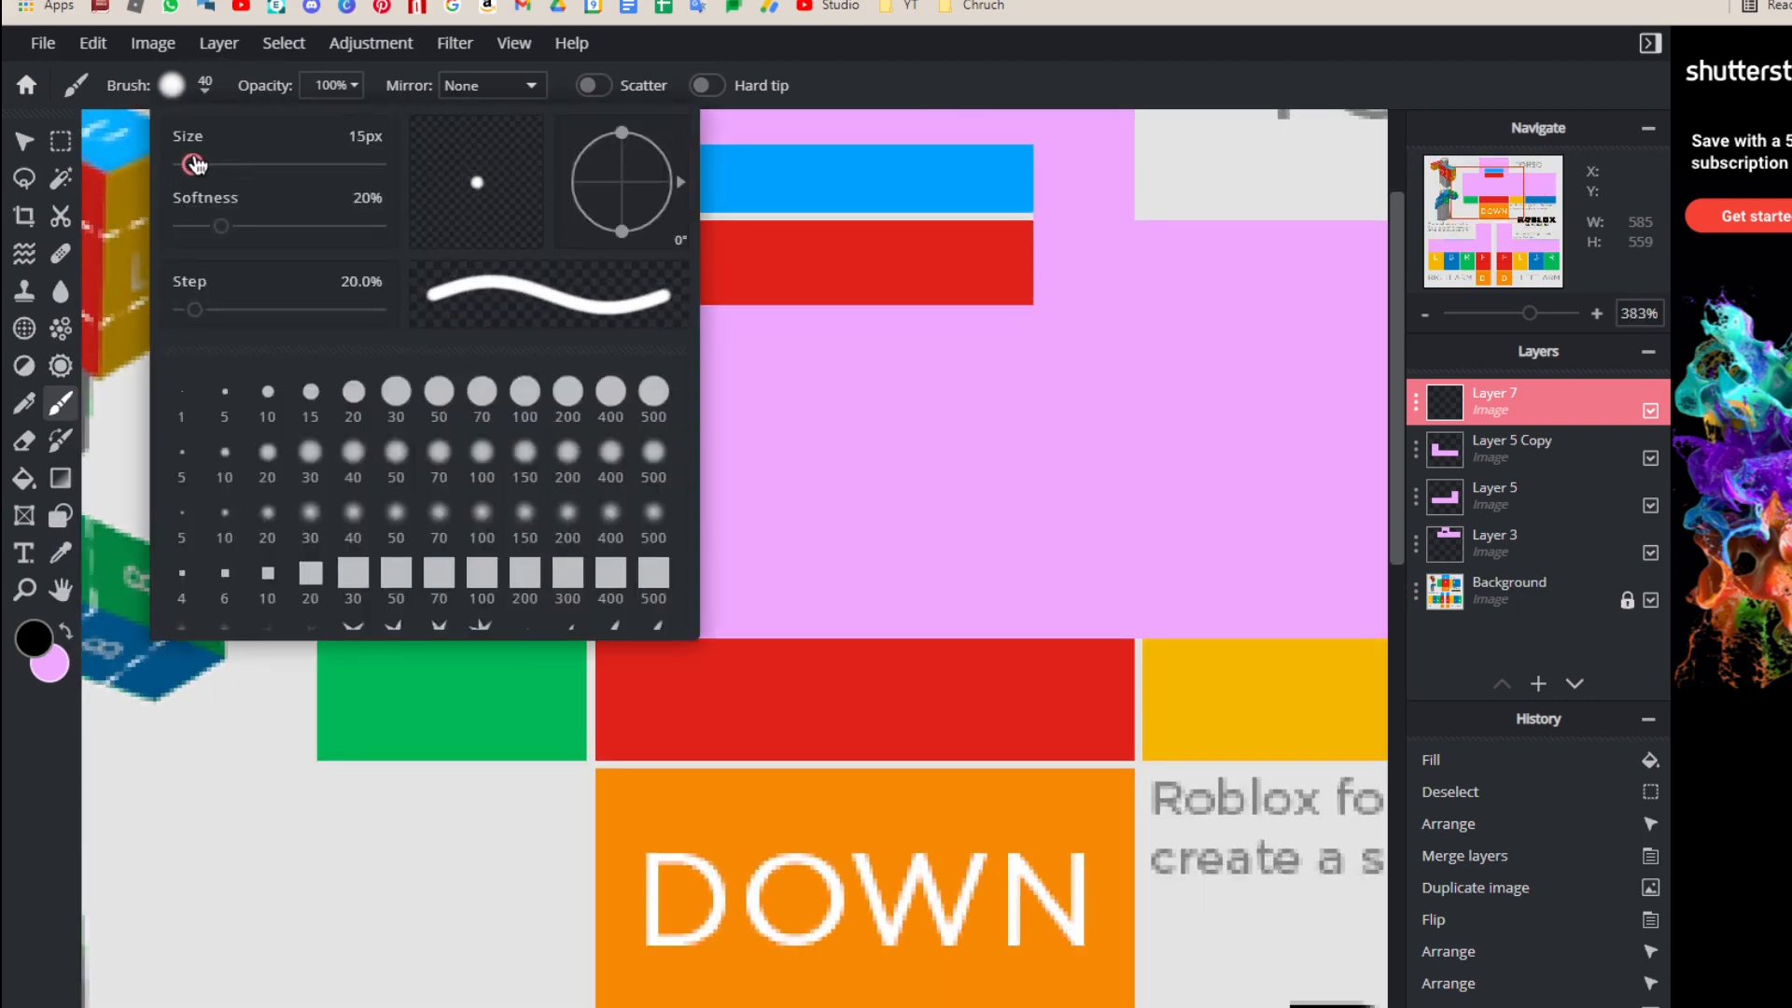
left_click(528, 352)
Step: Paint black vertical strokes on the torso's purple band along both outer edges and the three boundaries between its faces
scroll(534, 343, "up", 1)
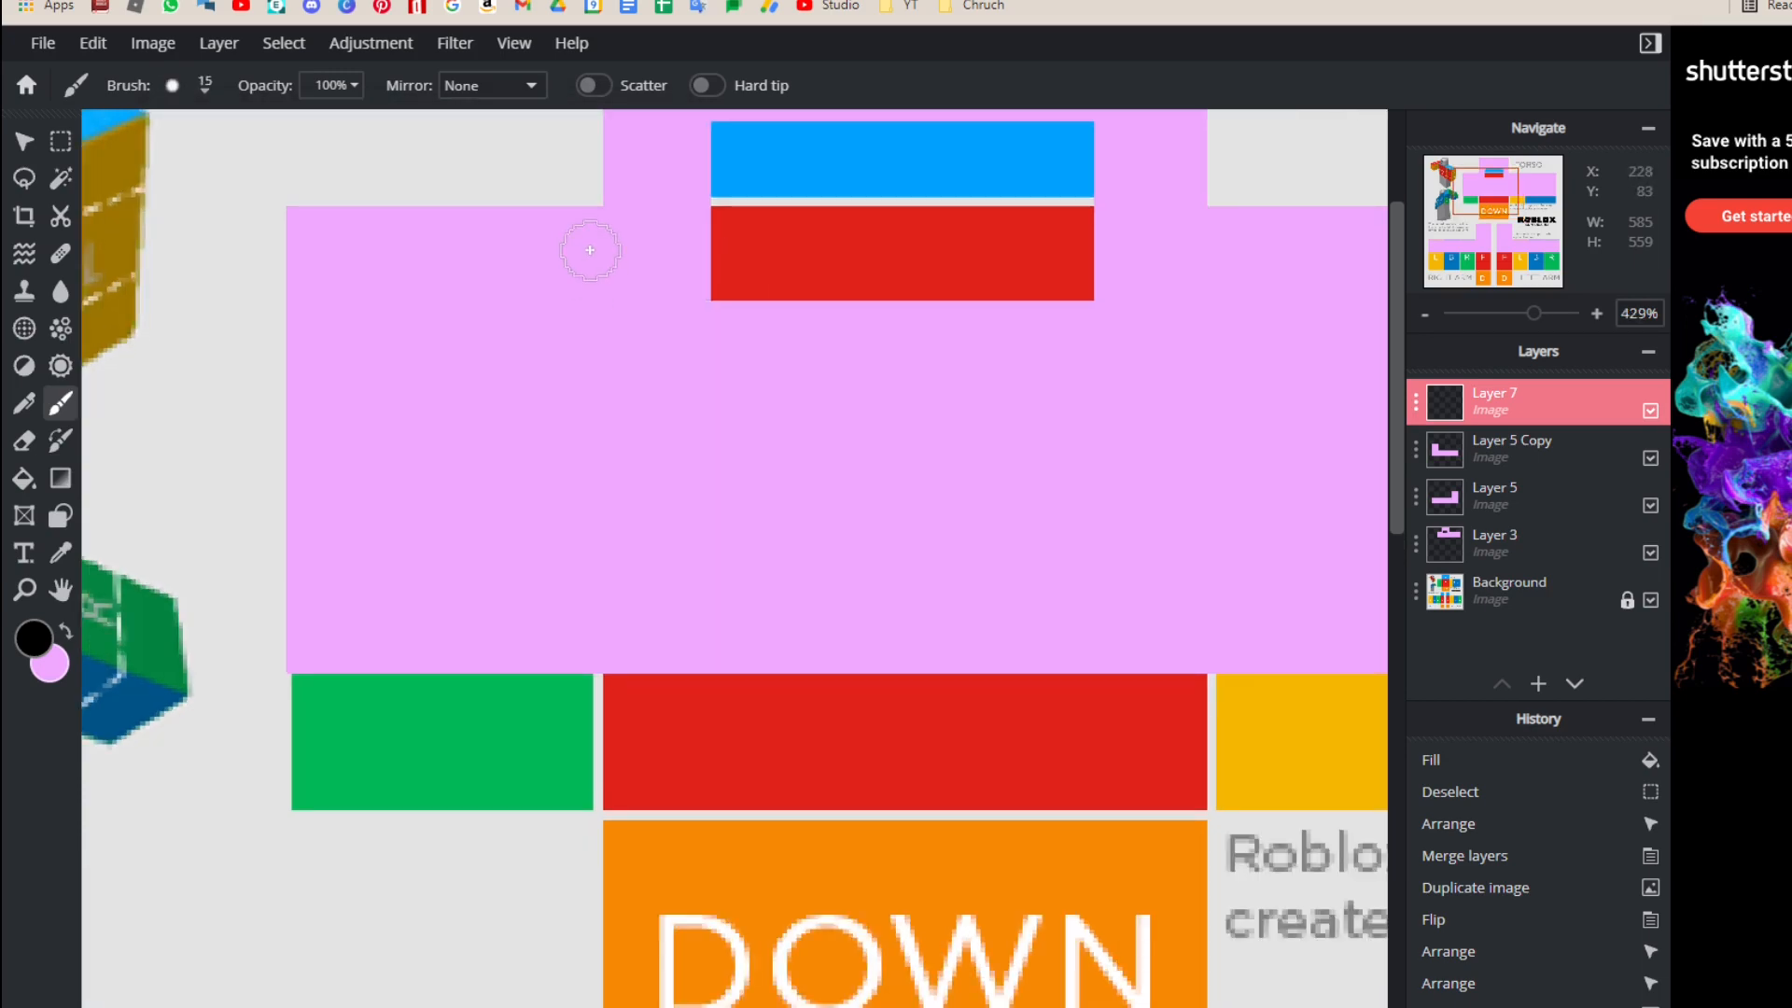
mouse_move(600, 220)
left_mouse_down()
mouse_move(620, 327)
mouse_move(610, 687)
left_mouse_up()
scroll(1167, 255, "down", 1)
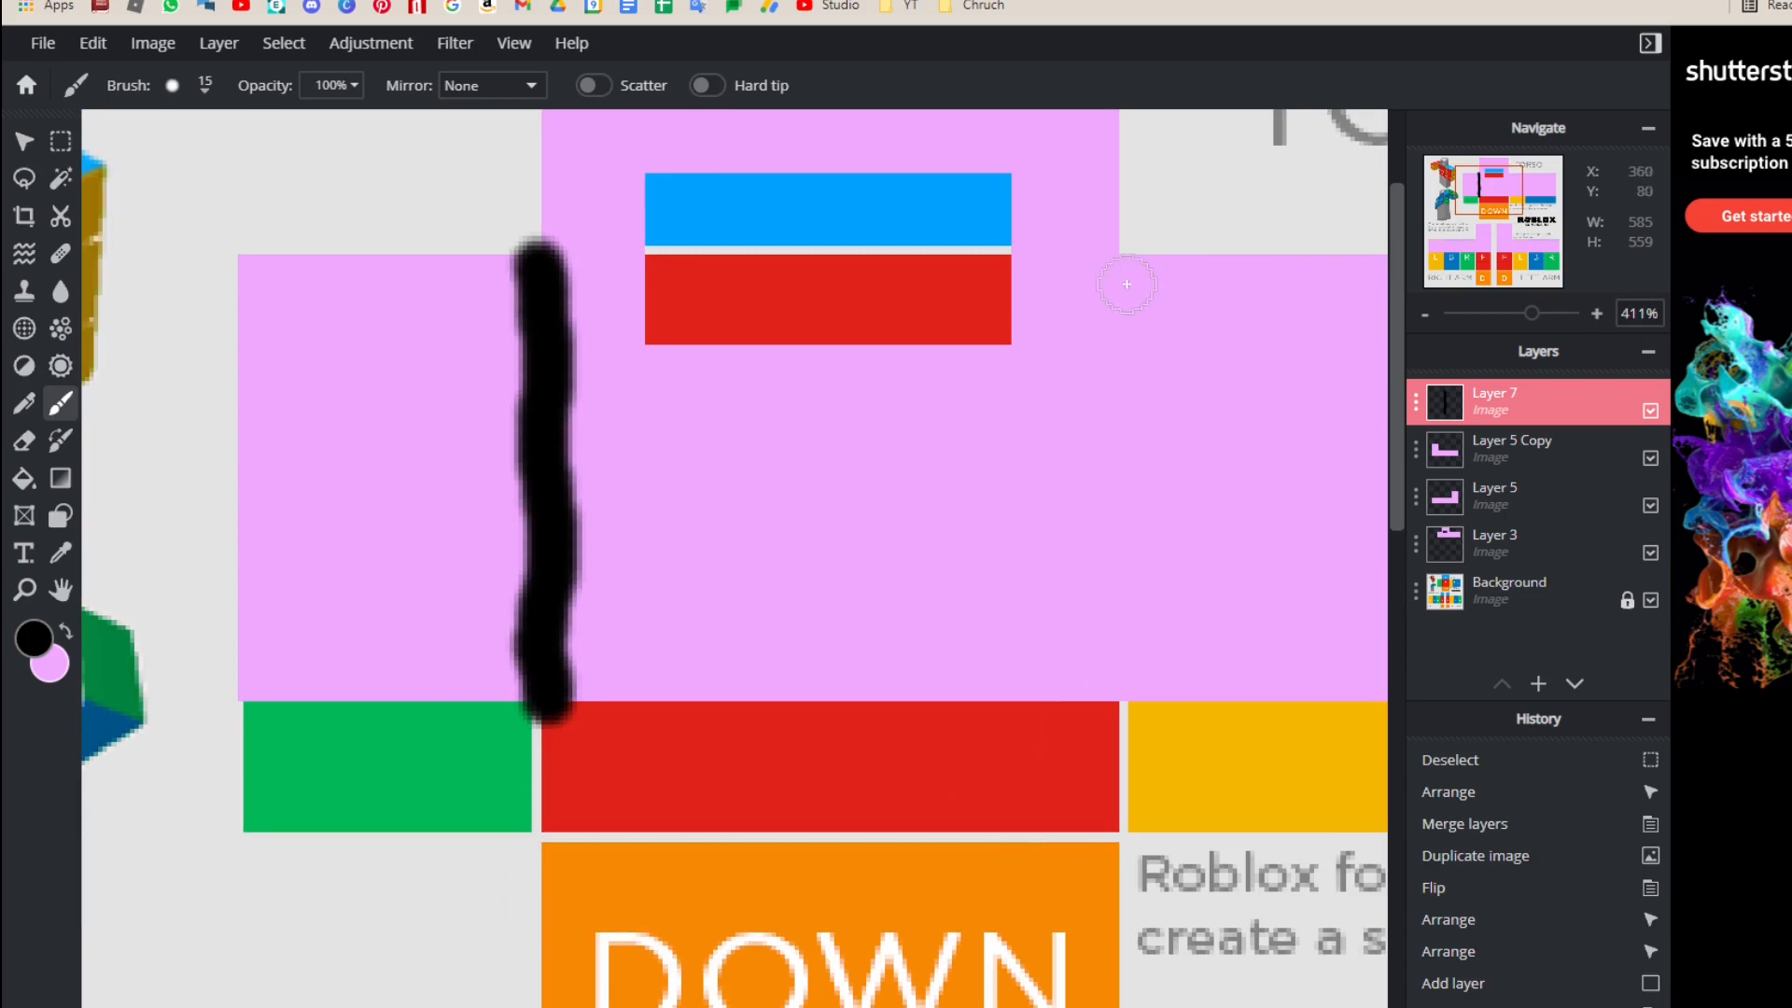
mouse_move(1119, 262)
left_mouse_down()
mouse_move(1107, 344)
mouse_move(1124, 676)
left_mouse_up()
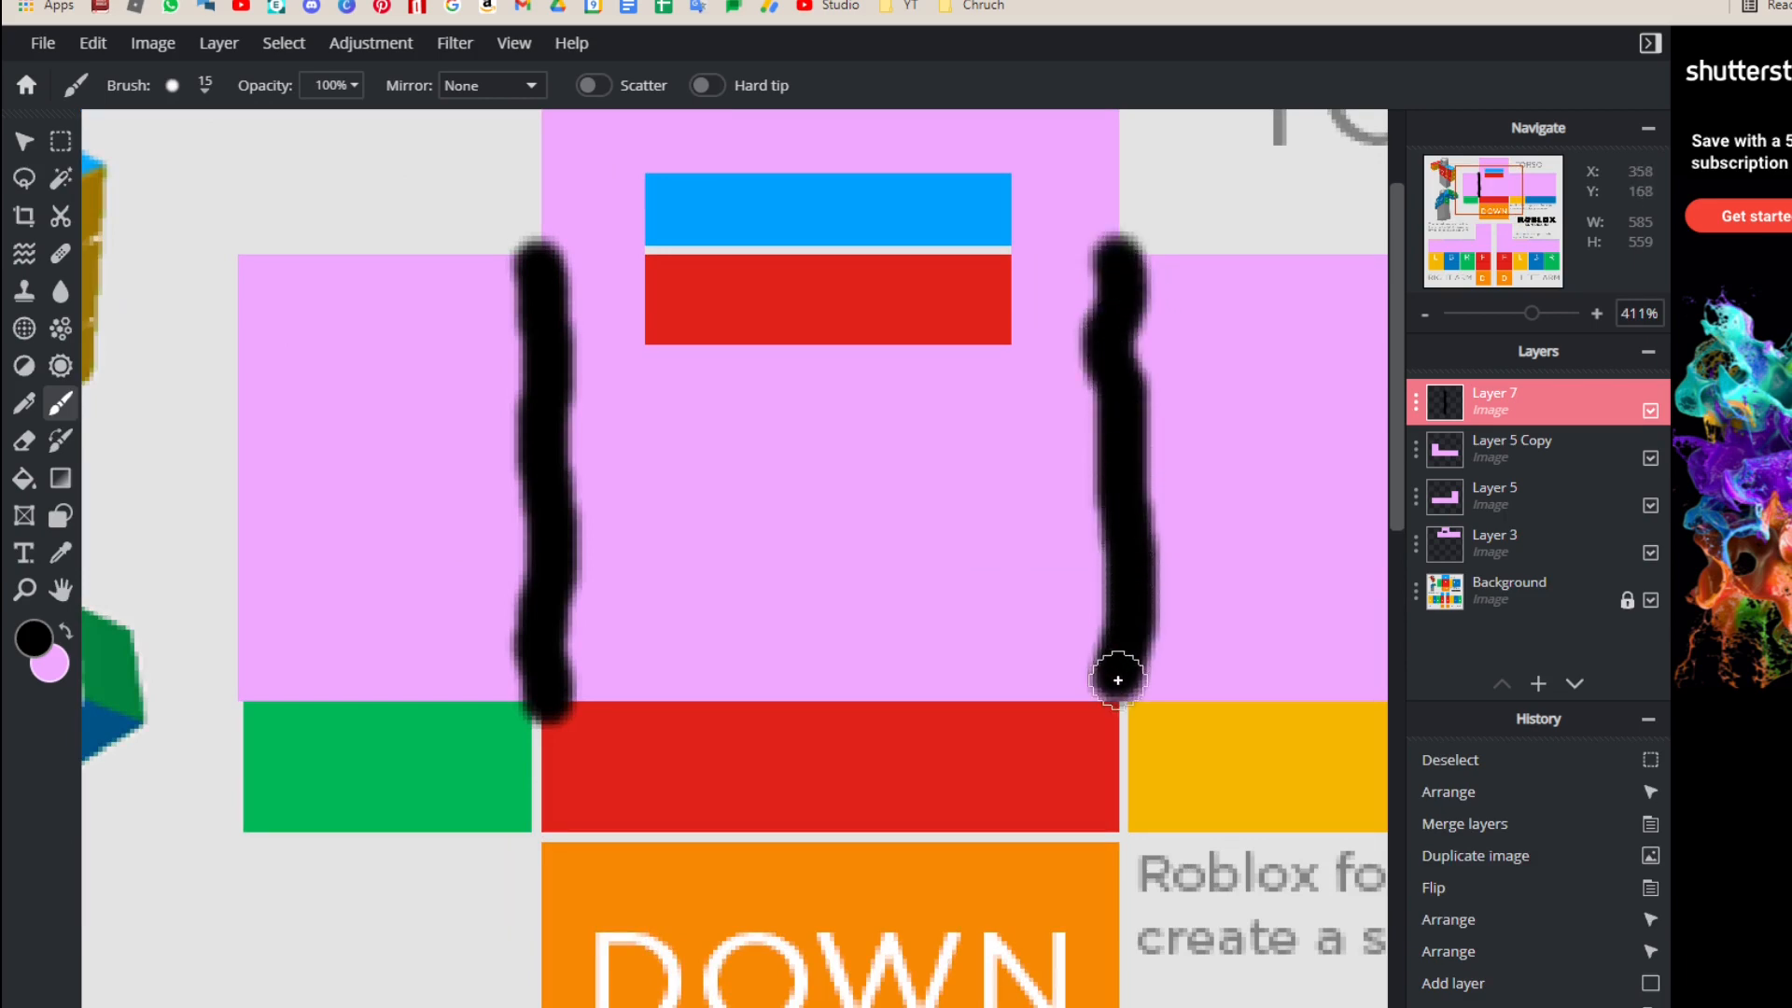
scroll(772, 384, "down", 4)
scroll(1072, 371, "up", 4)
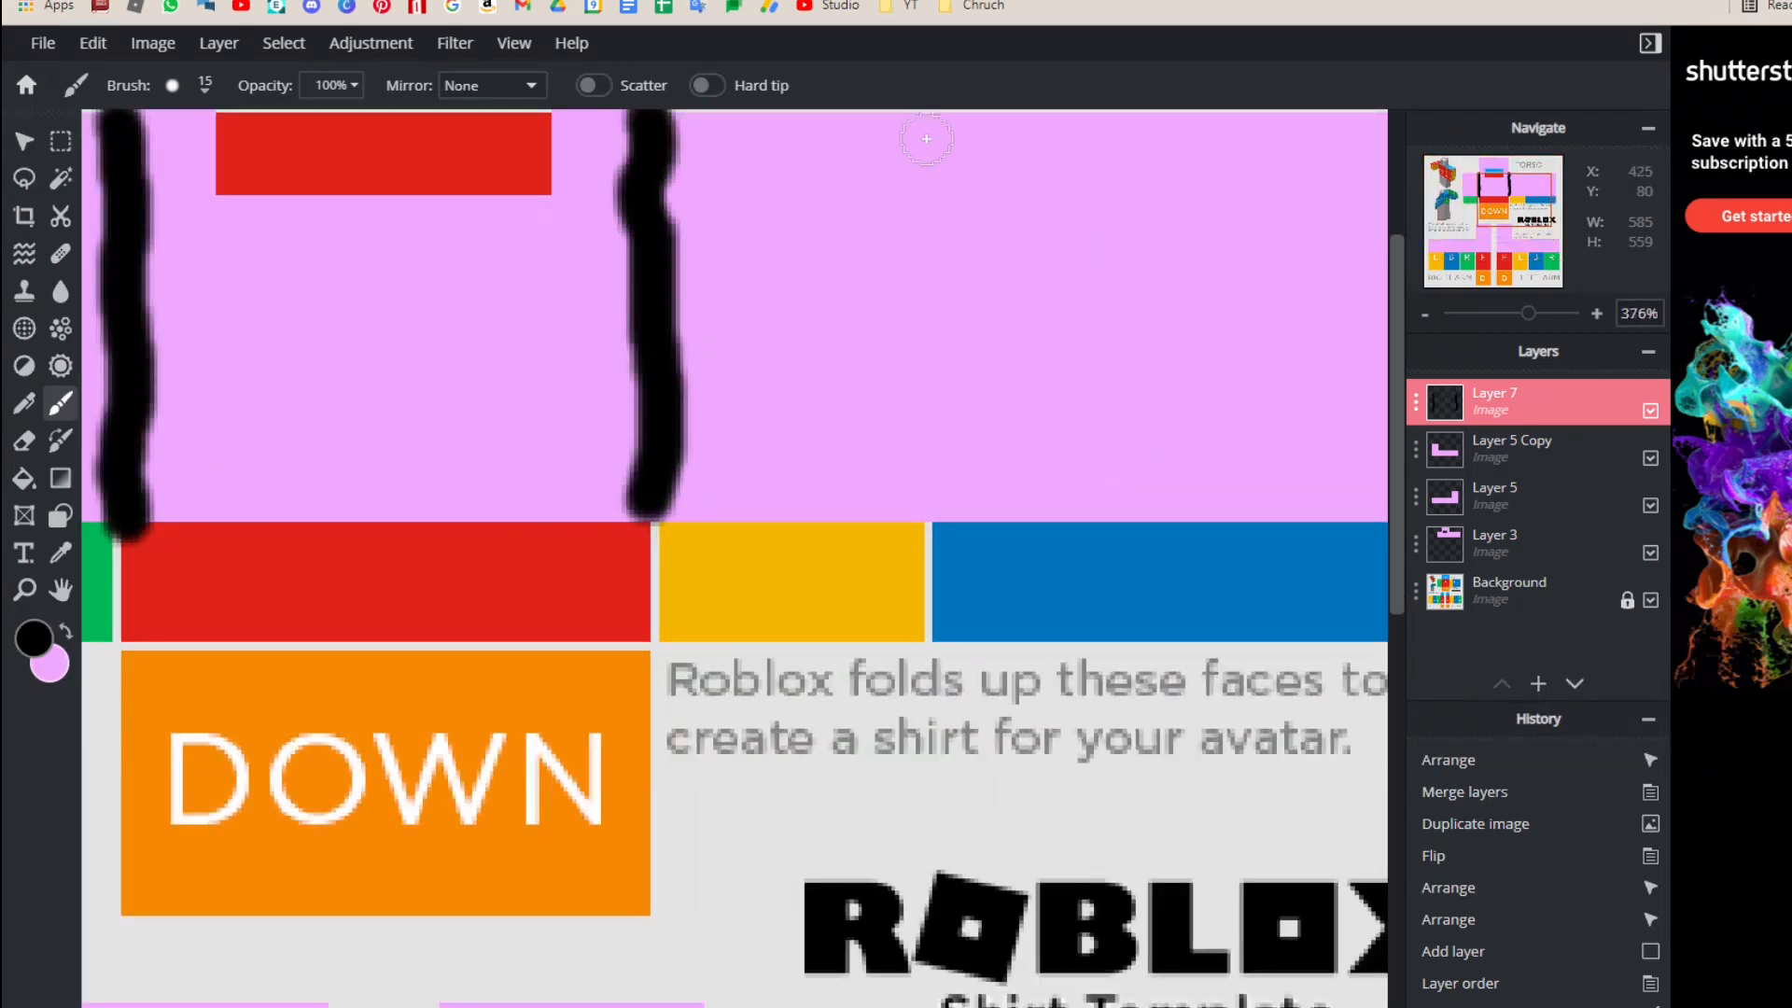
mouse_move(937, 122)
left_mouse_down()
mouse_move(959, 422)
mouse_move(938, 520)
left_mouse_up()
scroll(939, 520, "down", 8)
scroll(658, 116, "up", 4)
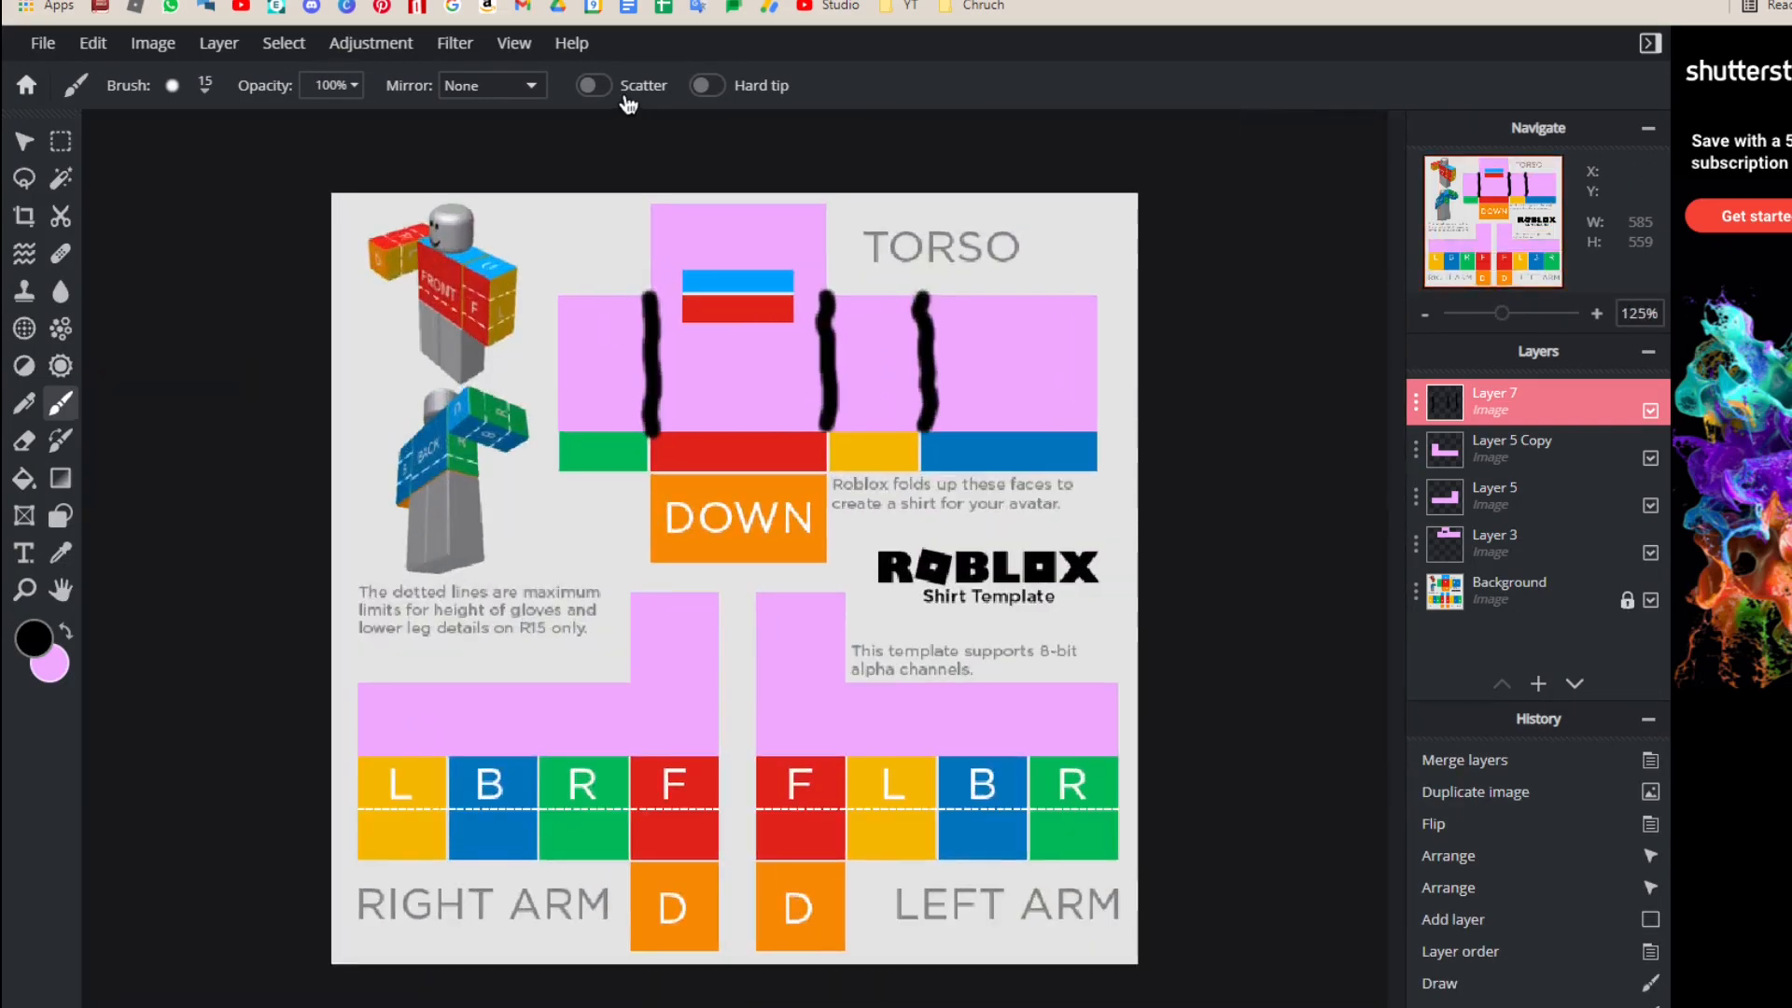
scroll(644, 133, "up", 2)
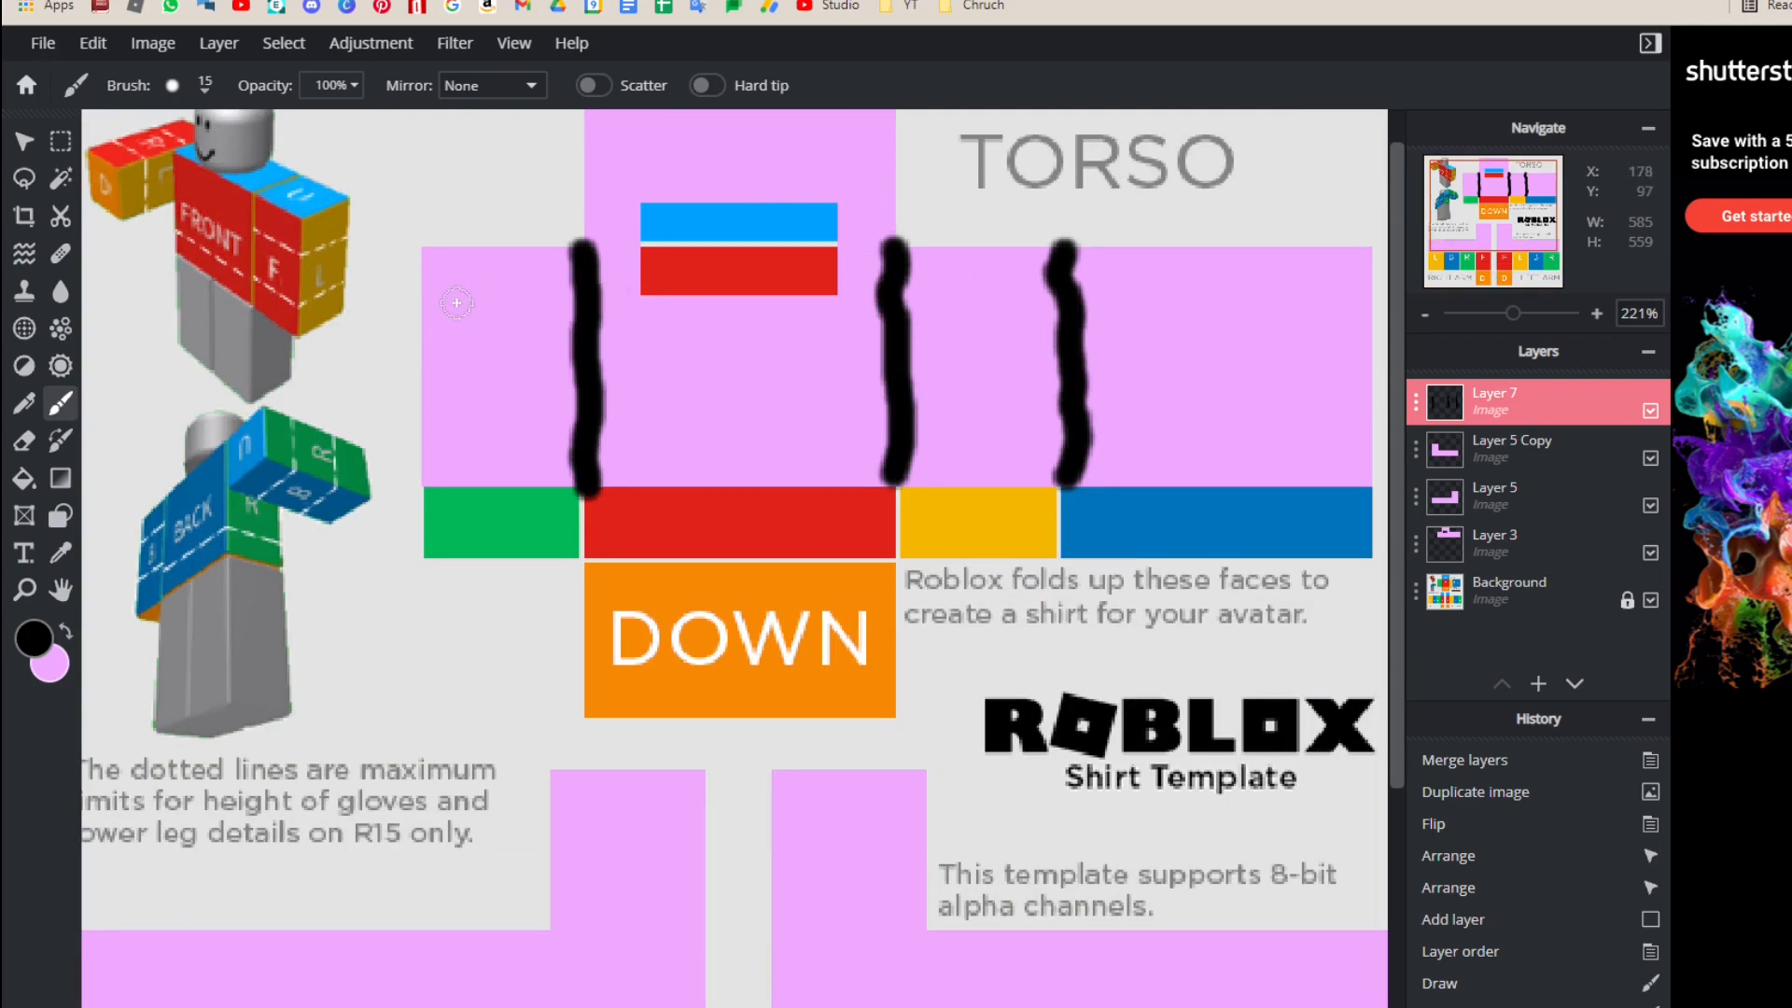
left_click_drag(425, 249, 422, 481)
scroll(1148, 380, "down", 3)
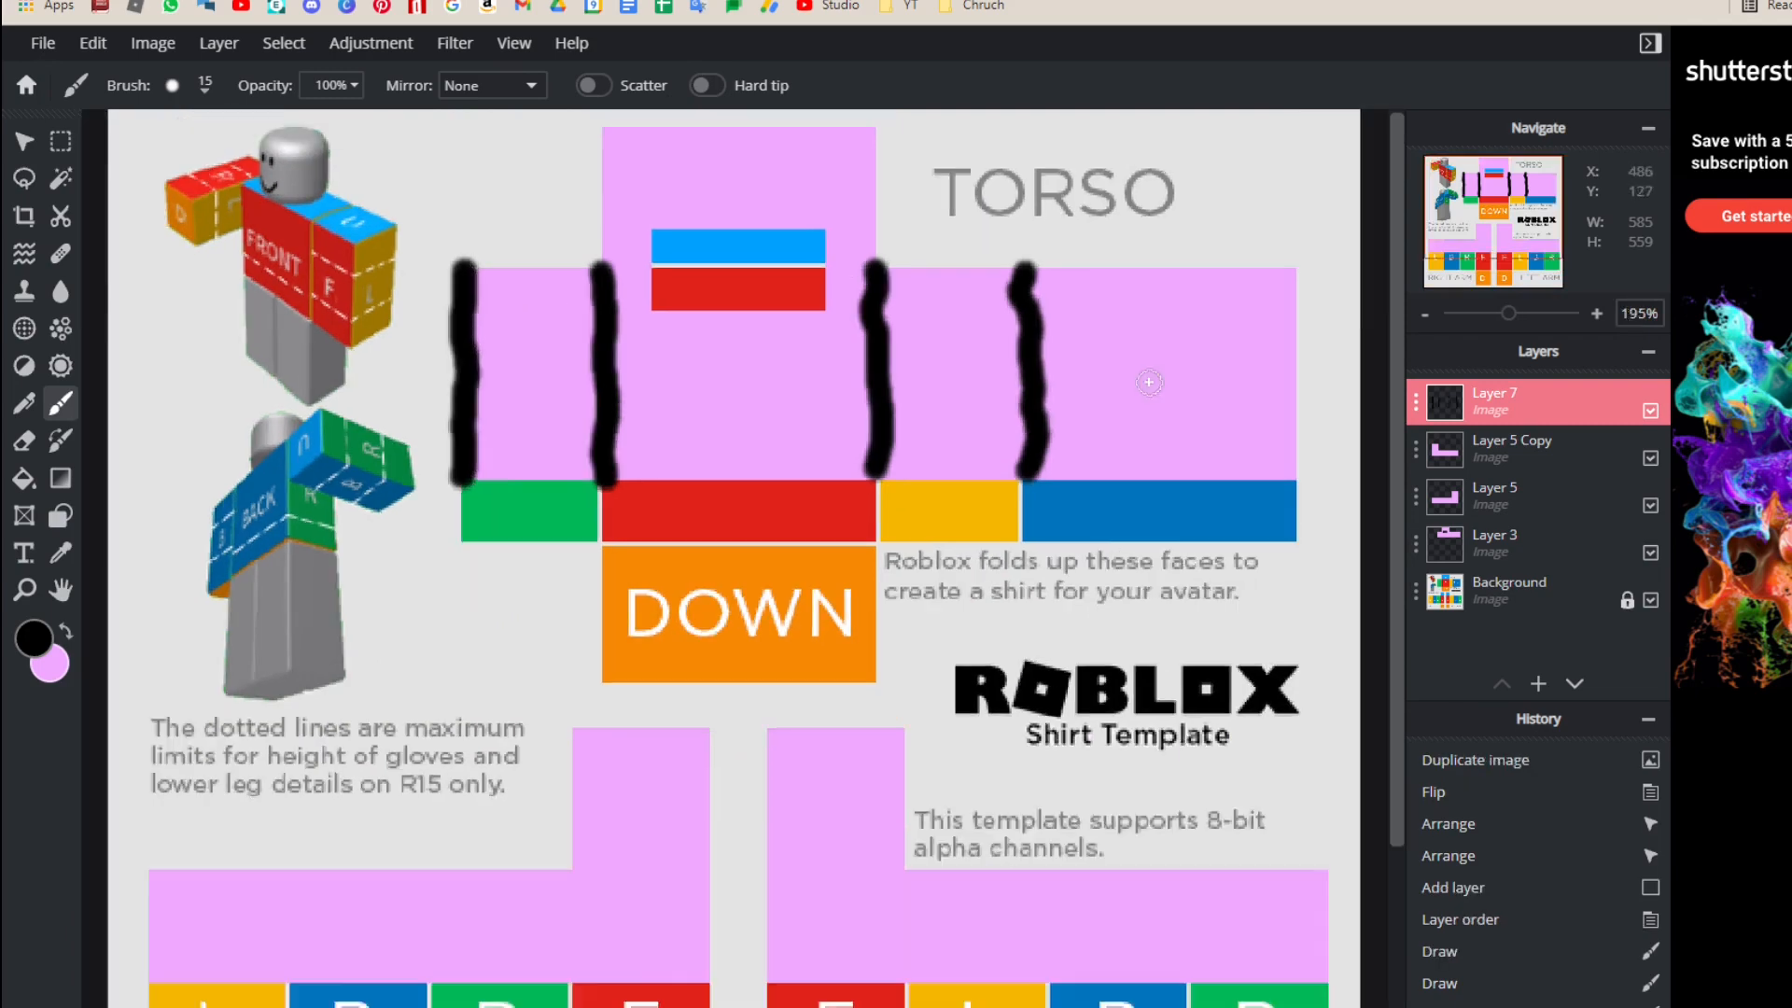
scroll(1289, 288, "up", 2)
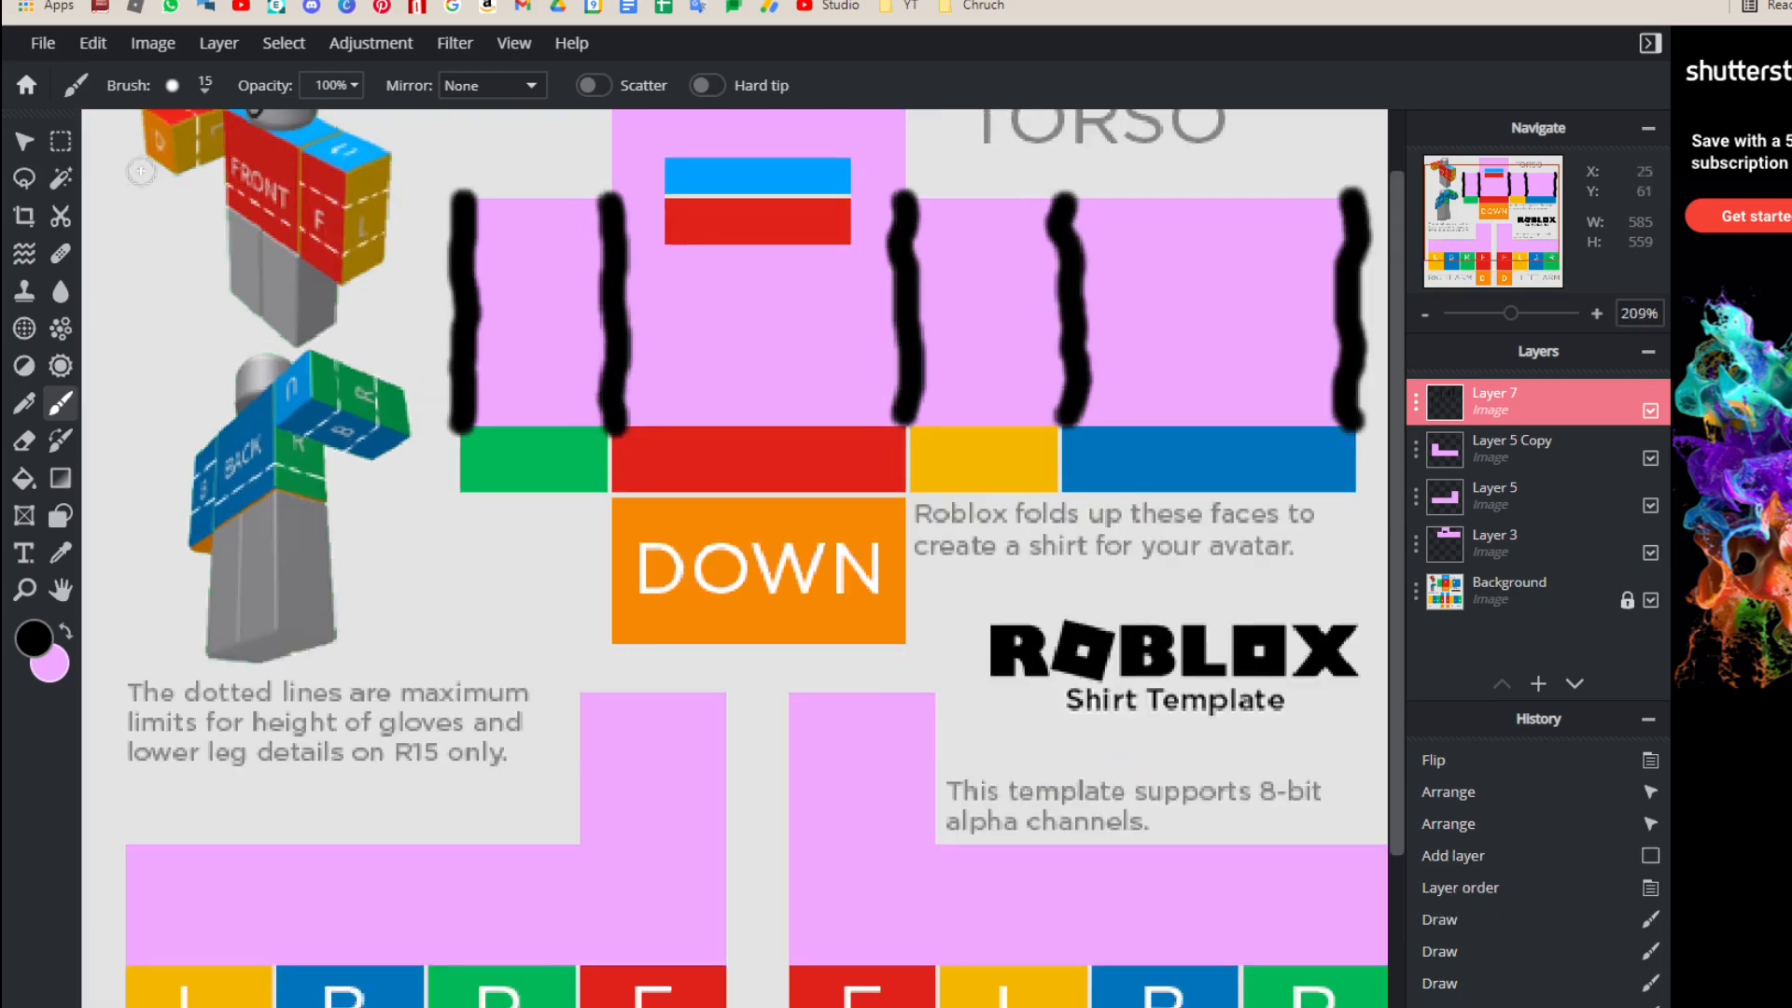
Step: Marquee an area about 411 by 67 px, align it to the torso band's lower edge, clear the overhanging stroke ends and deselect
left_click(60, 141)
left_click_drag(395, 461, 1345, 607)
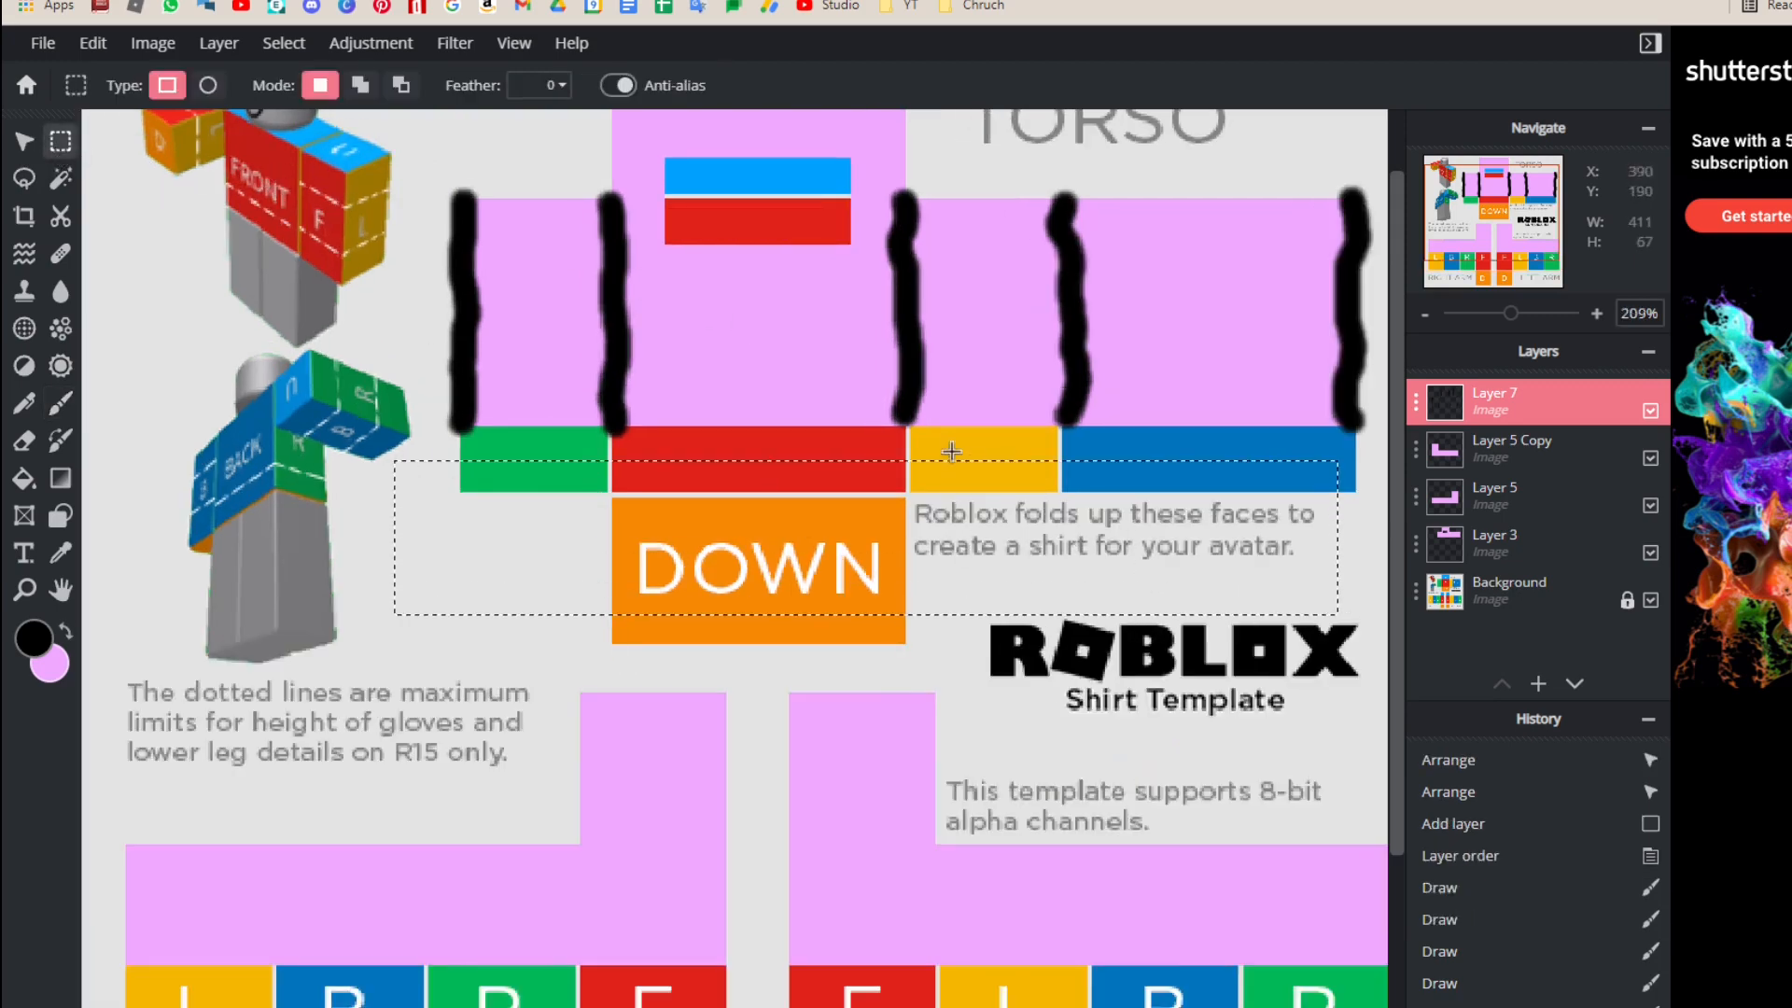
scroll(1201, 444, "down", 3)
scroll(1173, 451, "up", 3)
left_click_drag(821, 444, 820, 425)
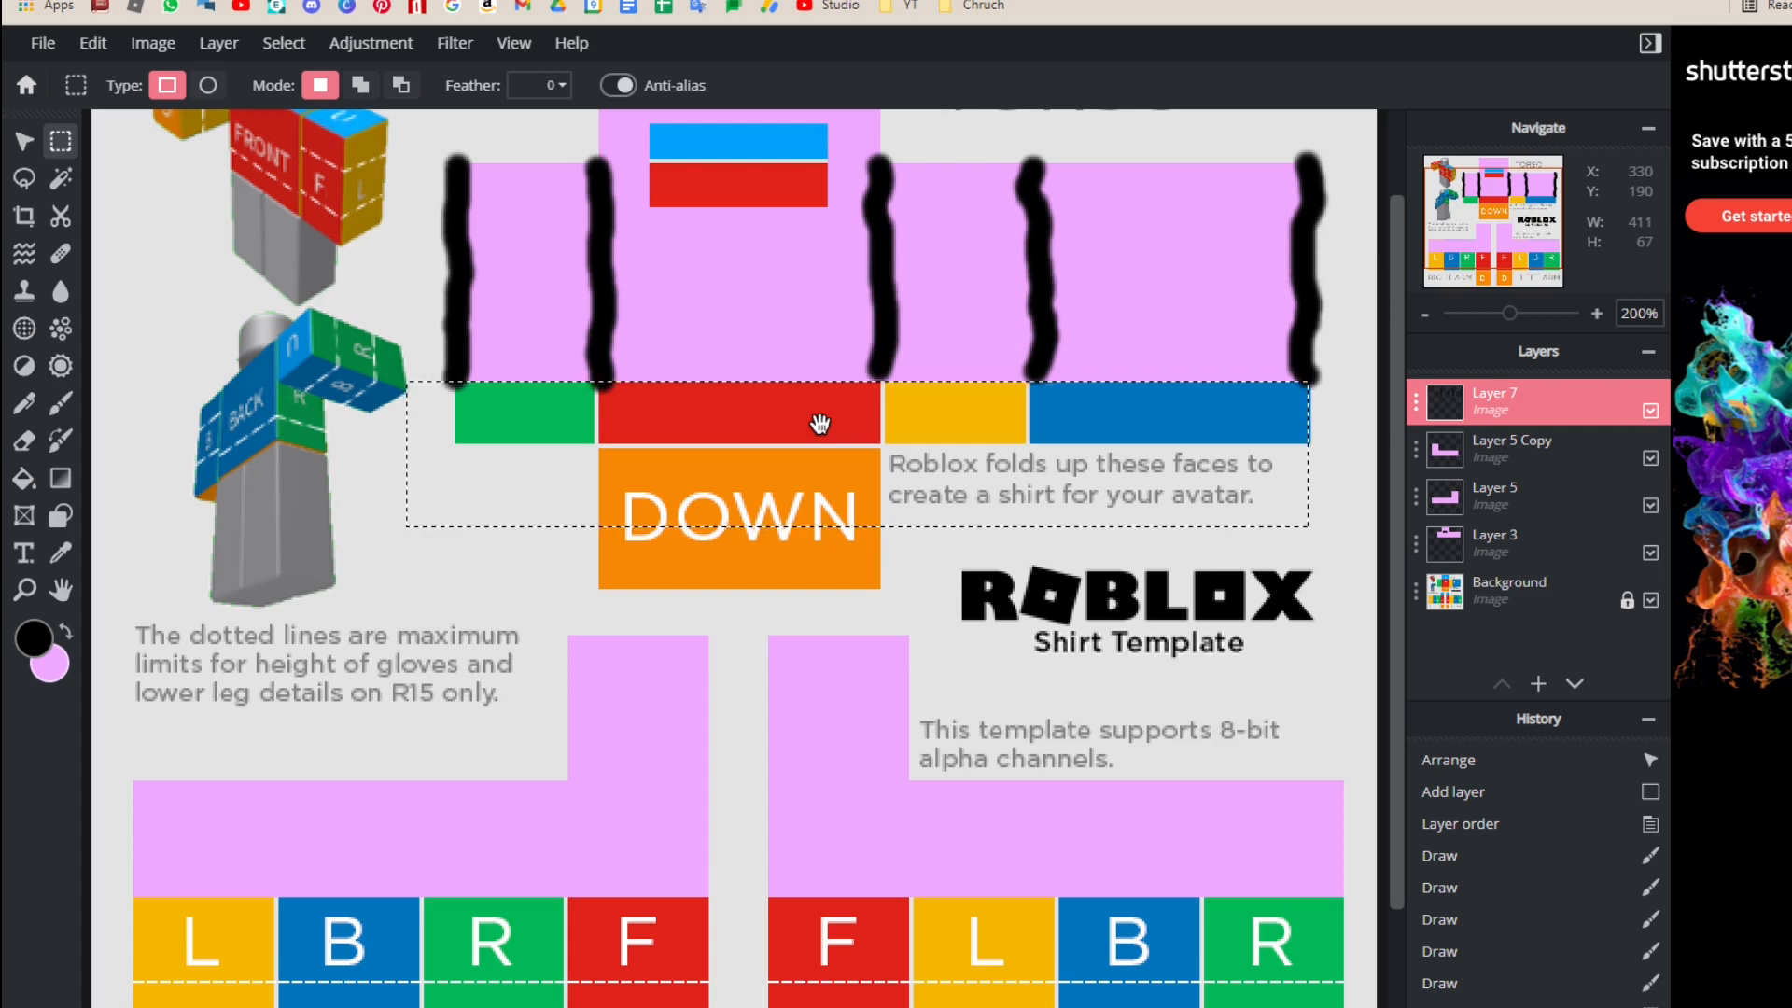
left_click_drag(813, 415, 818, 426)
key("Delete")
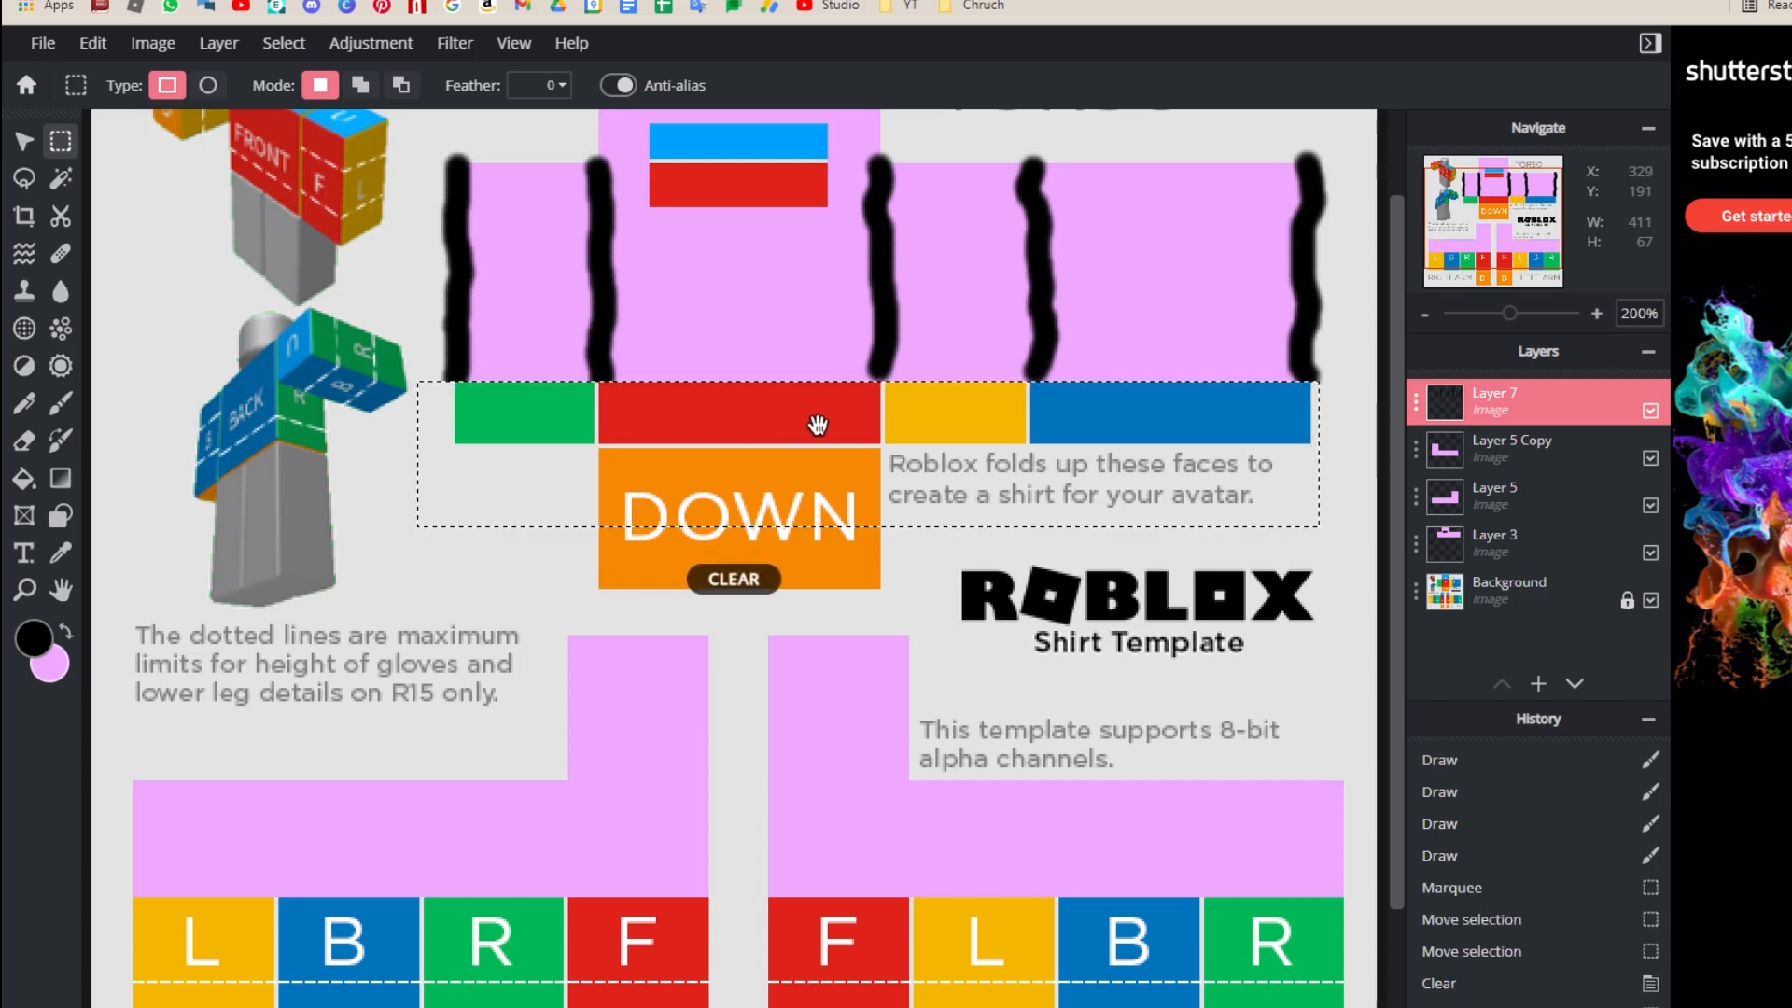
left_click(645, 276)
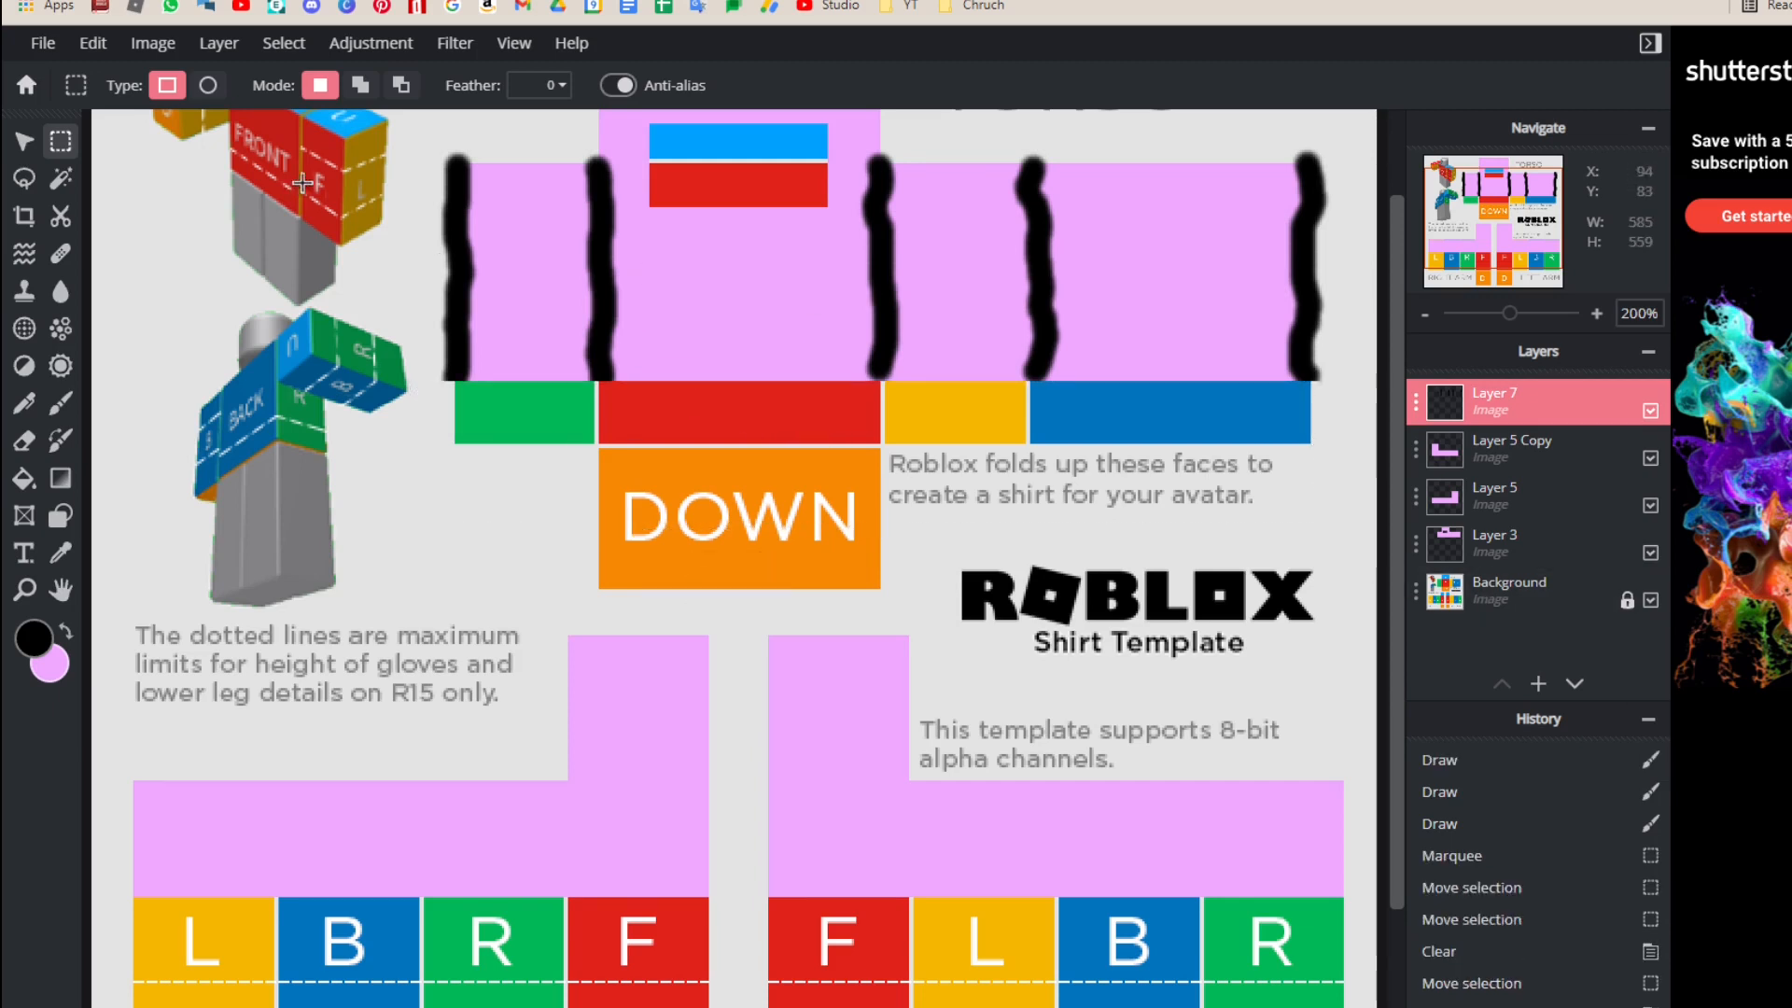
Step: Select and clear the parts of the black strokes that extend past the torso band's two outer side edges
left_click_drag(317, 155, 451, 468)
key("ctrl+minus")
key("ctrl+plus")
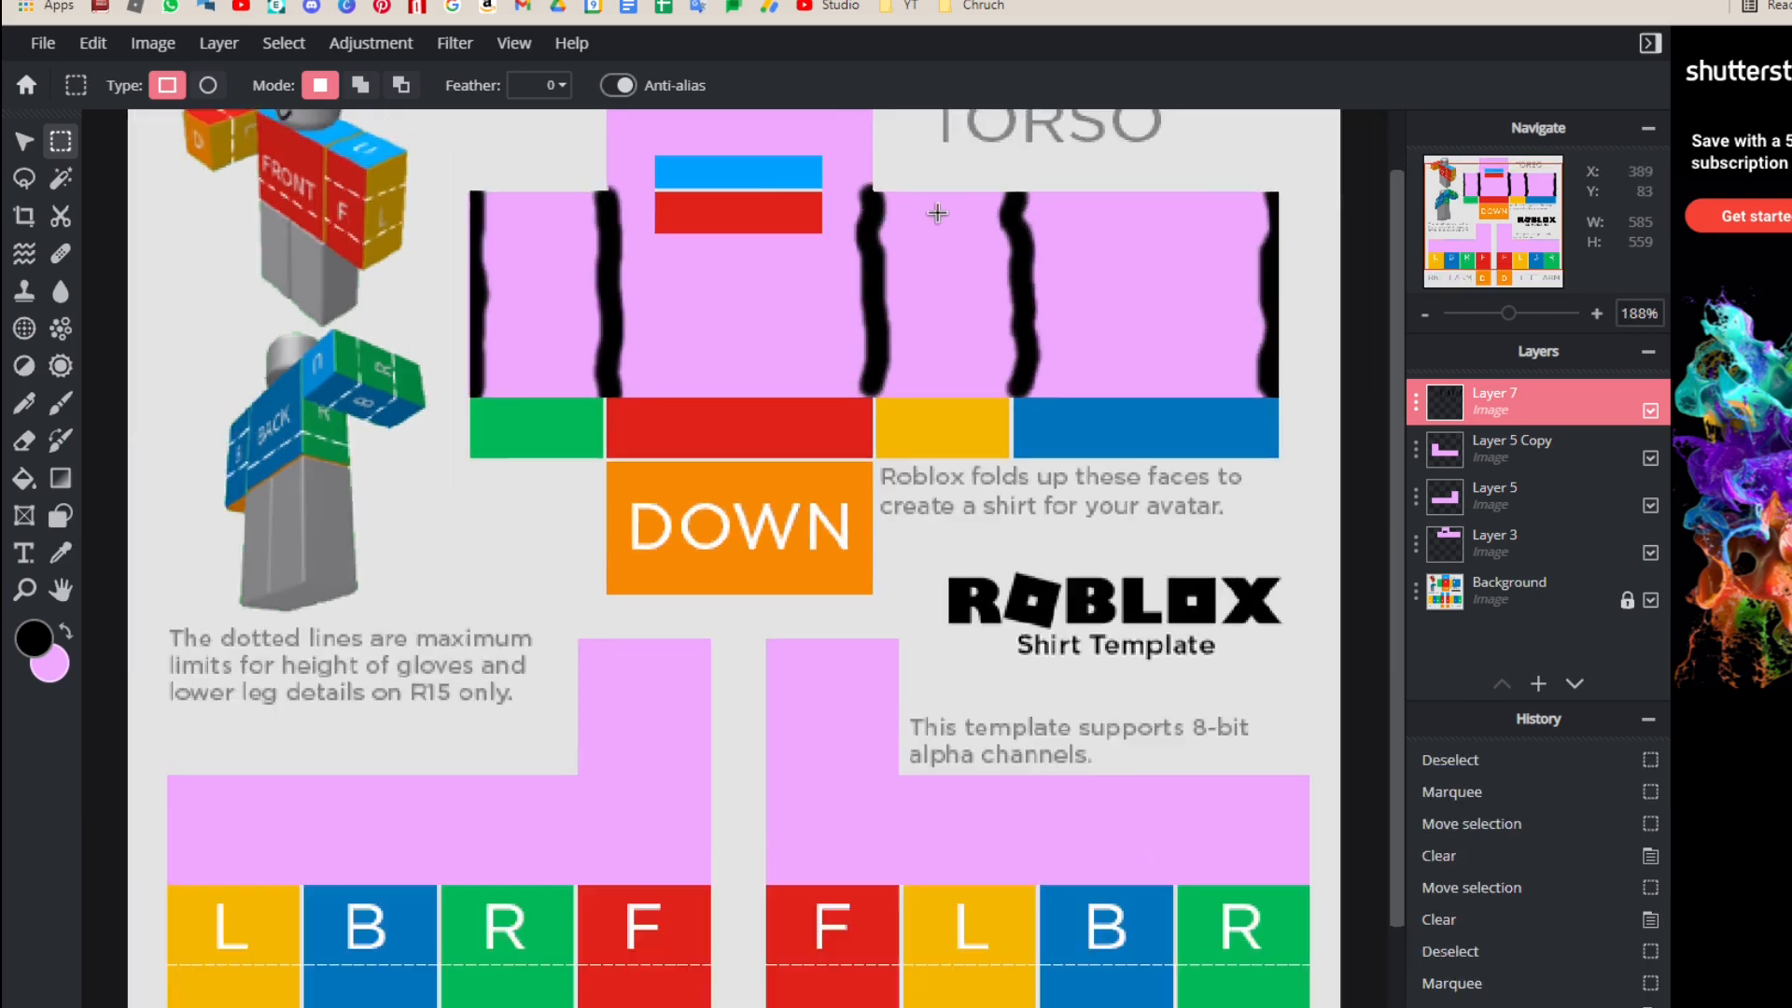
Step: Apply a Gaussian blur with an amount of 72 to the black strokes on Layer 7
left_click(24, 141)
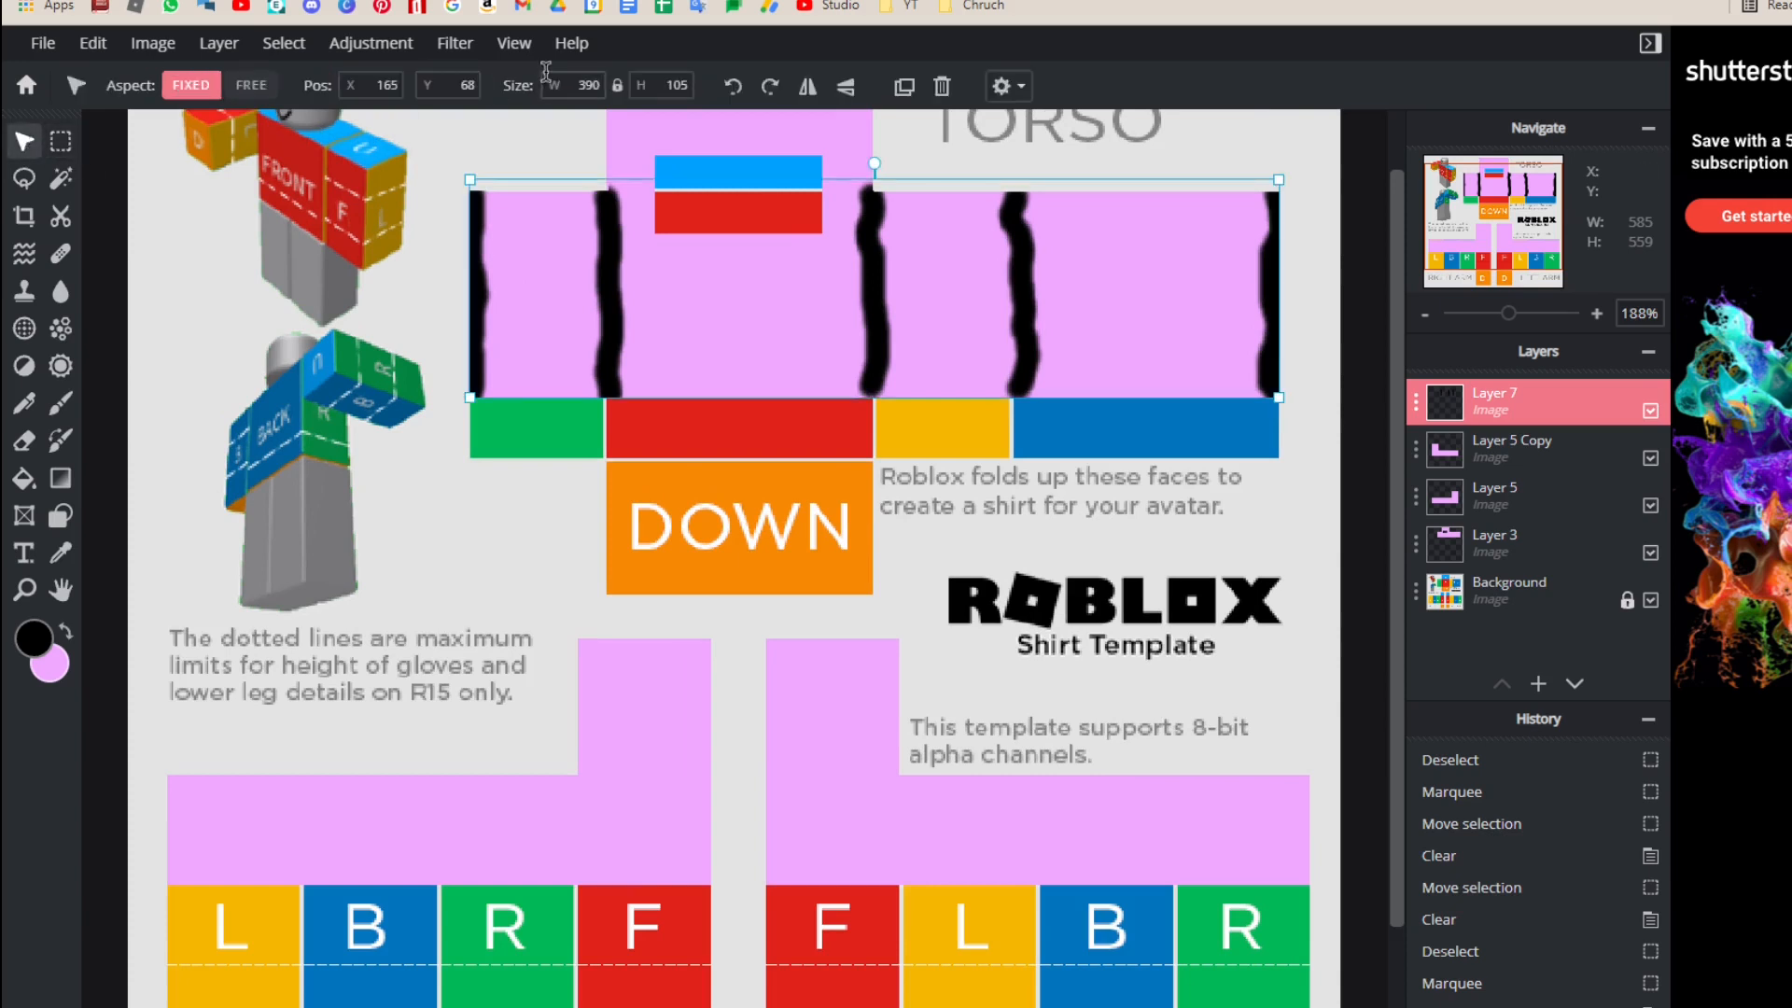
left_click(445, 45)
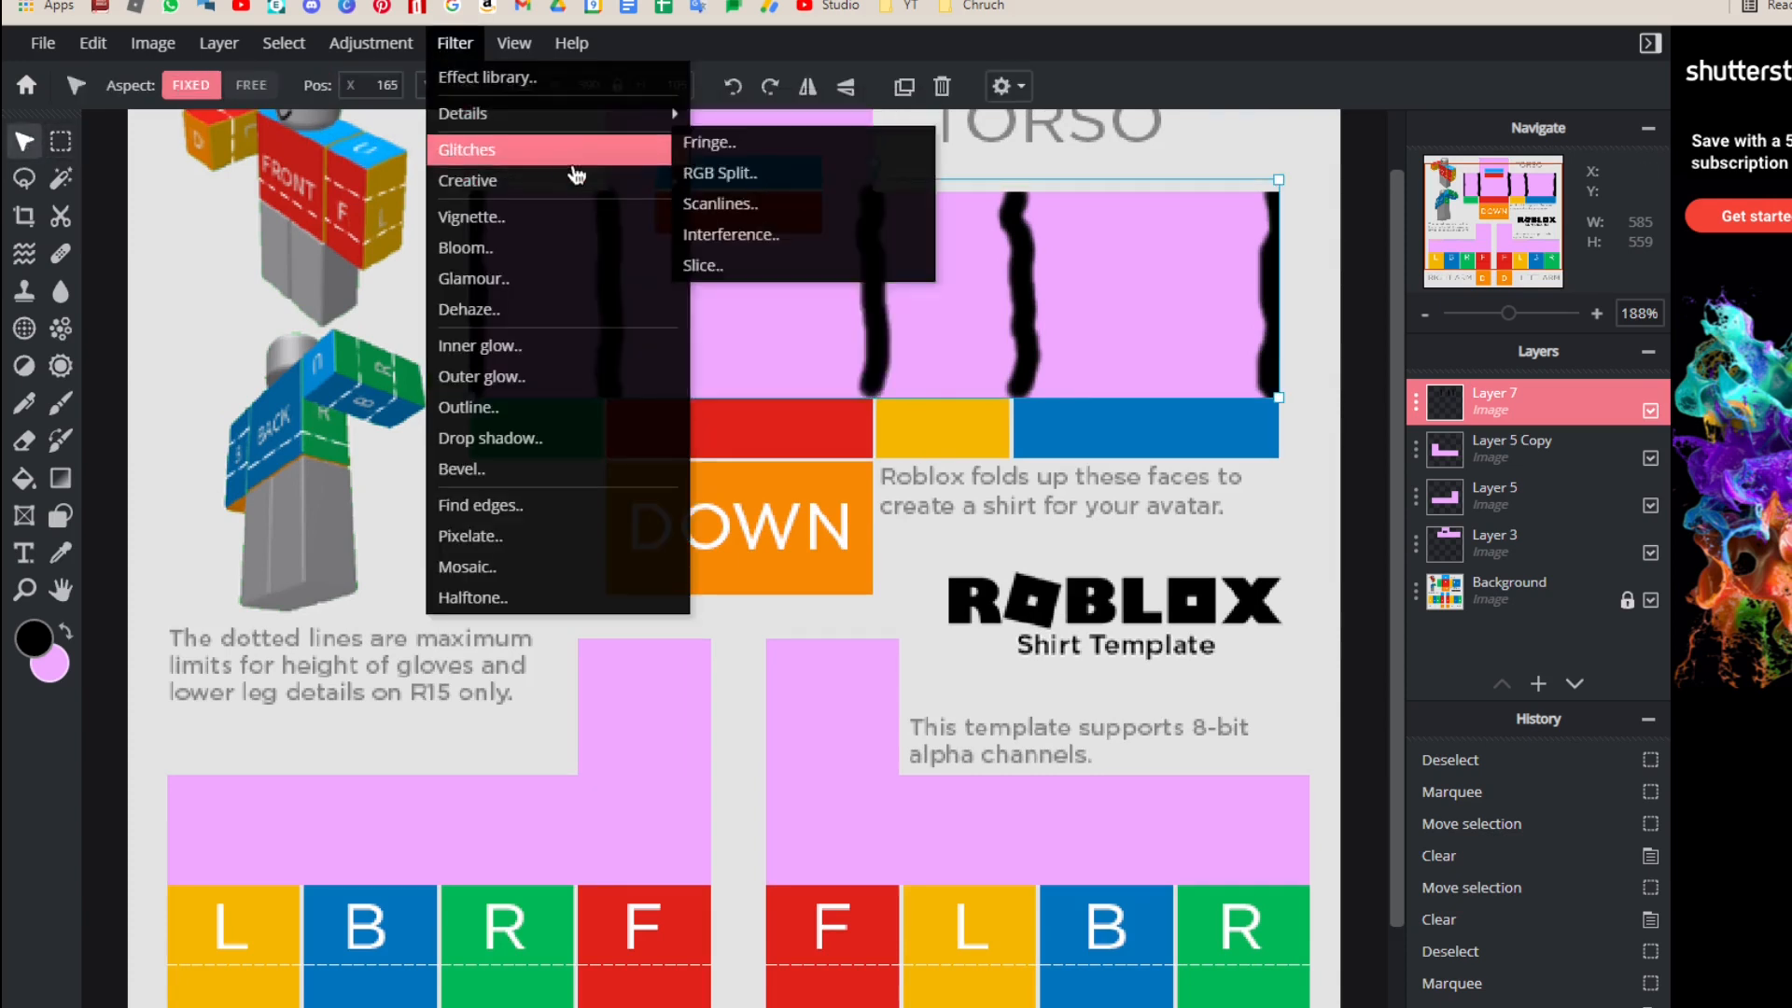
mouse_move(539, 121)
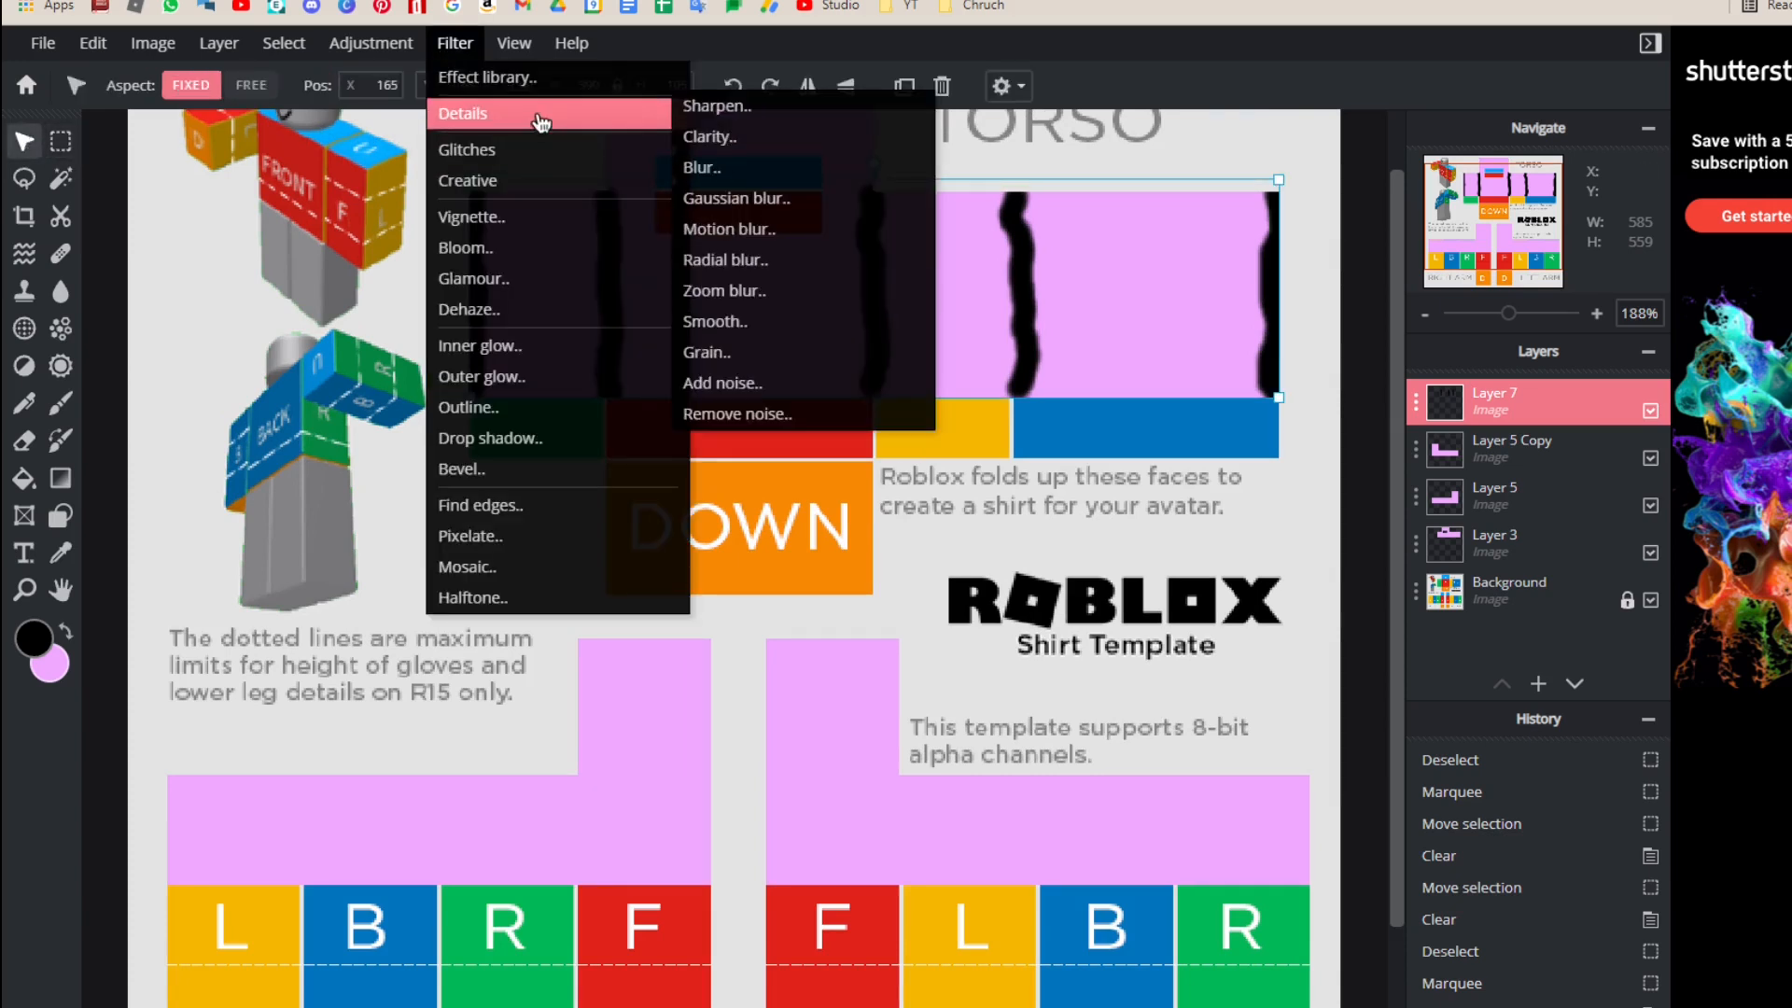
left_click(798, 198)
mouse_move(769, 580)
left_mouse_down()
mouse_move(1200, 599)
mouse_move(978, 582)
mouse_move(1024, 578)
left_mouse_up()
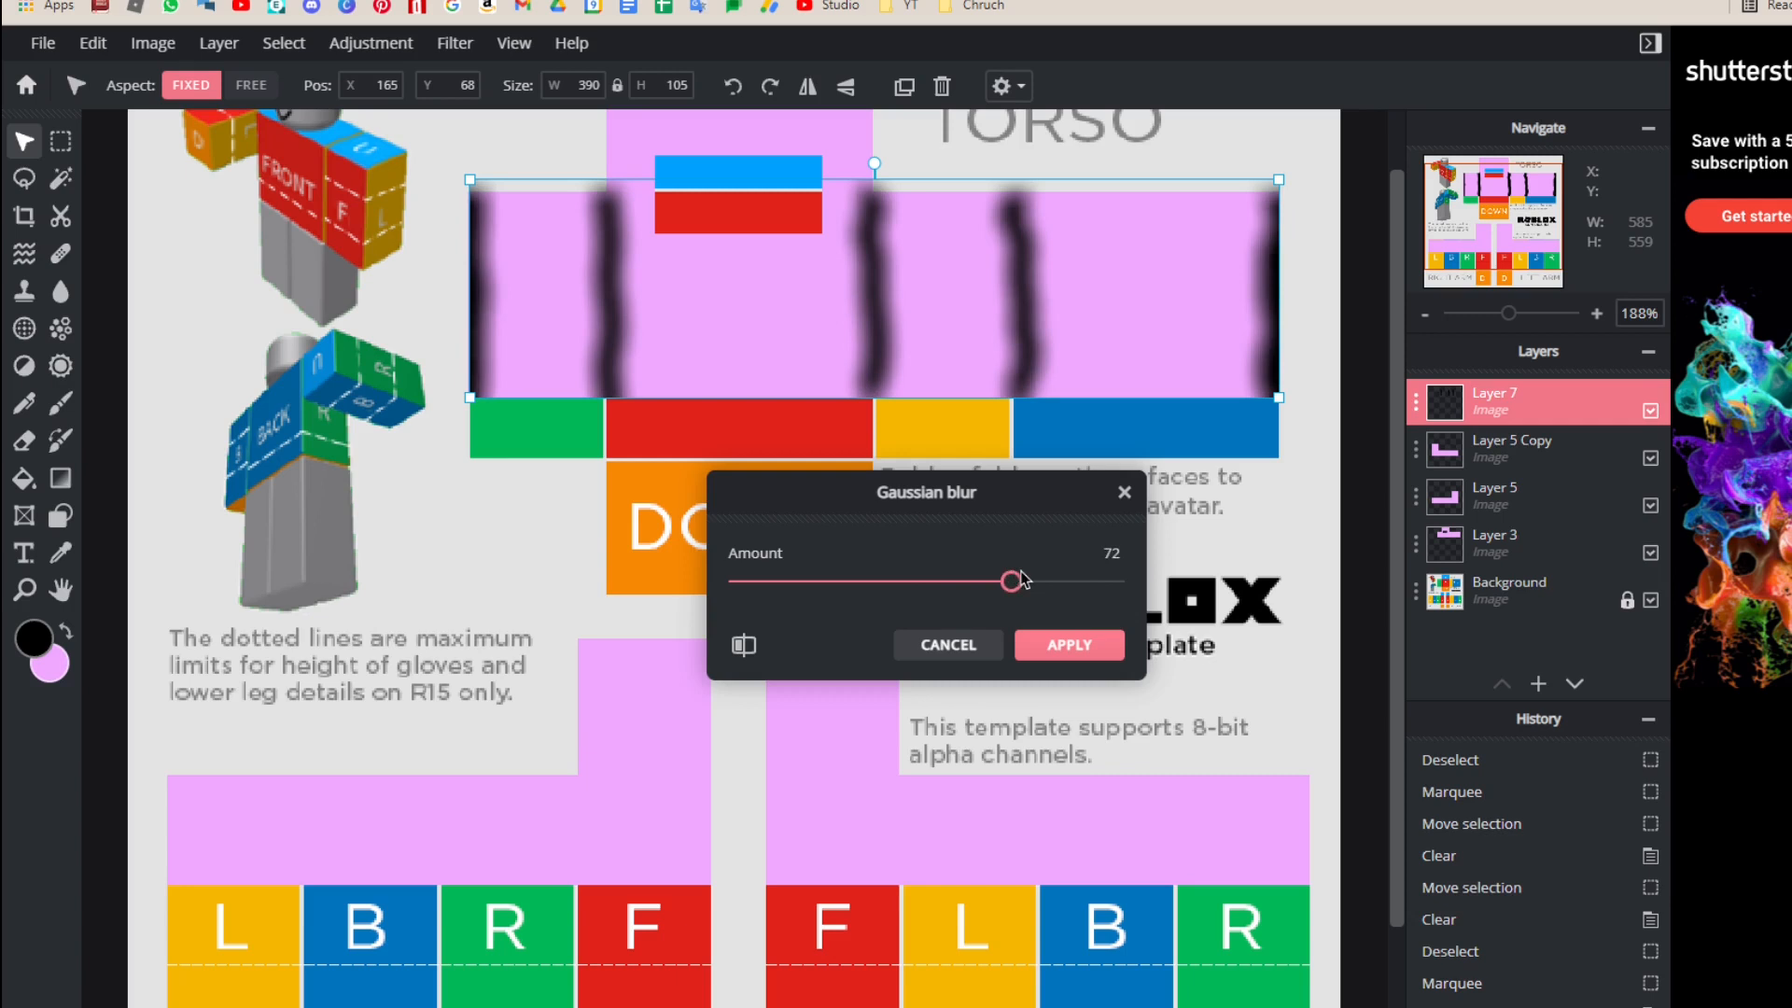
left_click(1064, 644)
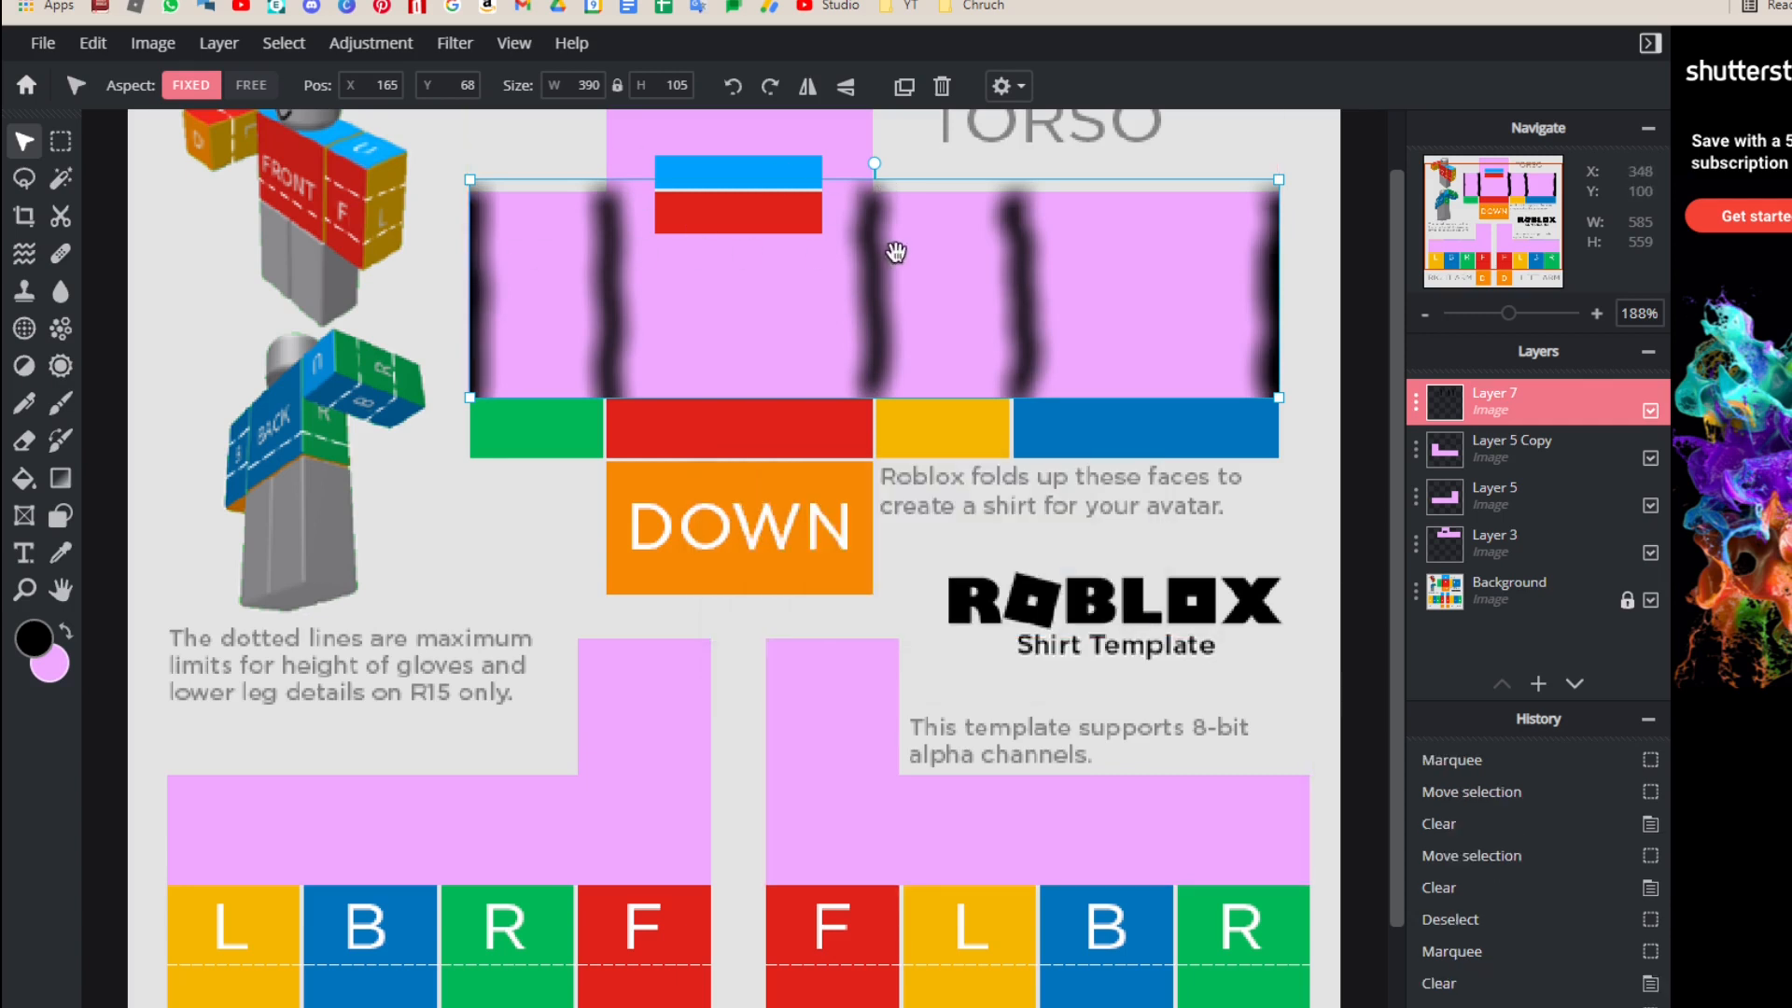
Step: Set Layer 7's blend mode to Overlay and its transparency to 37 to turn the blurred strokes into soft shading
left_click(1416, 407)
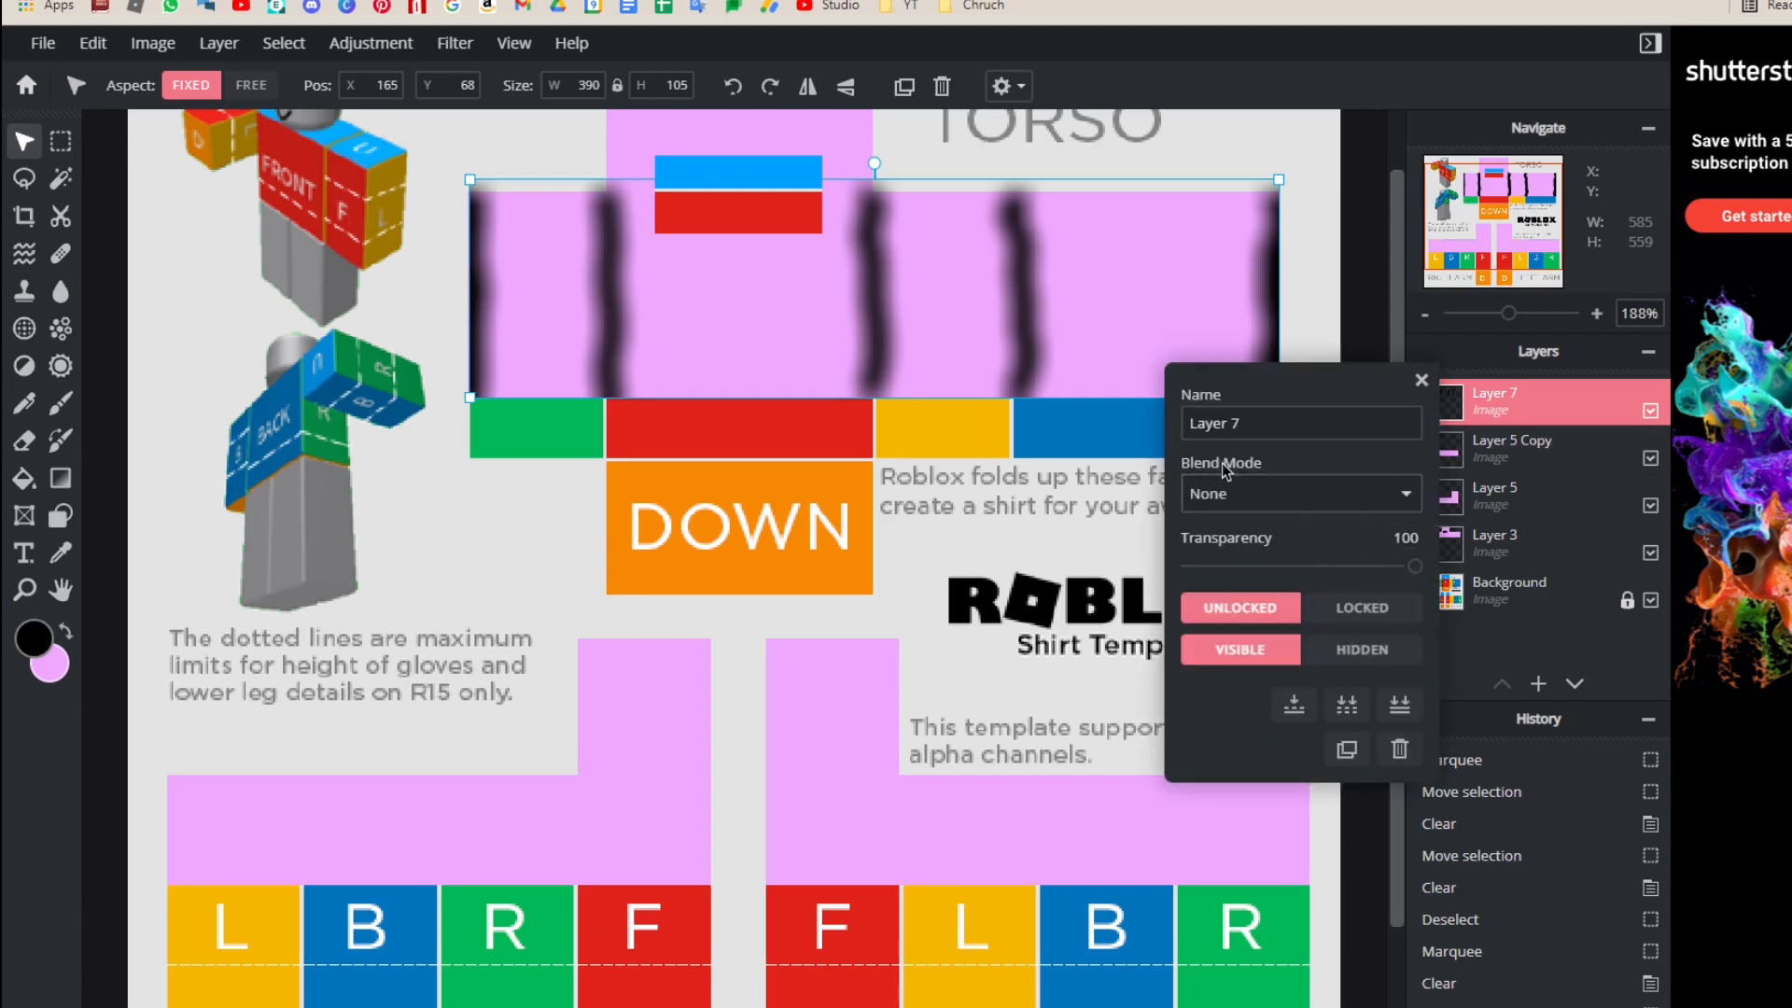
left_click(1262, 494)
left_click(1241, 72)
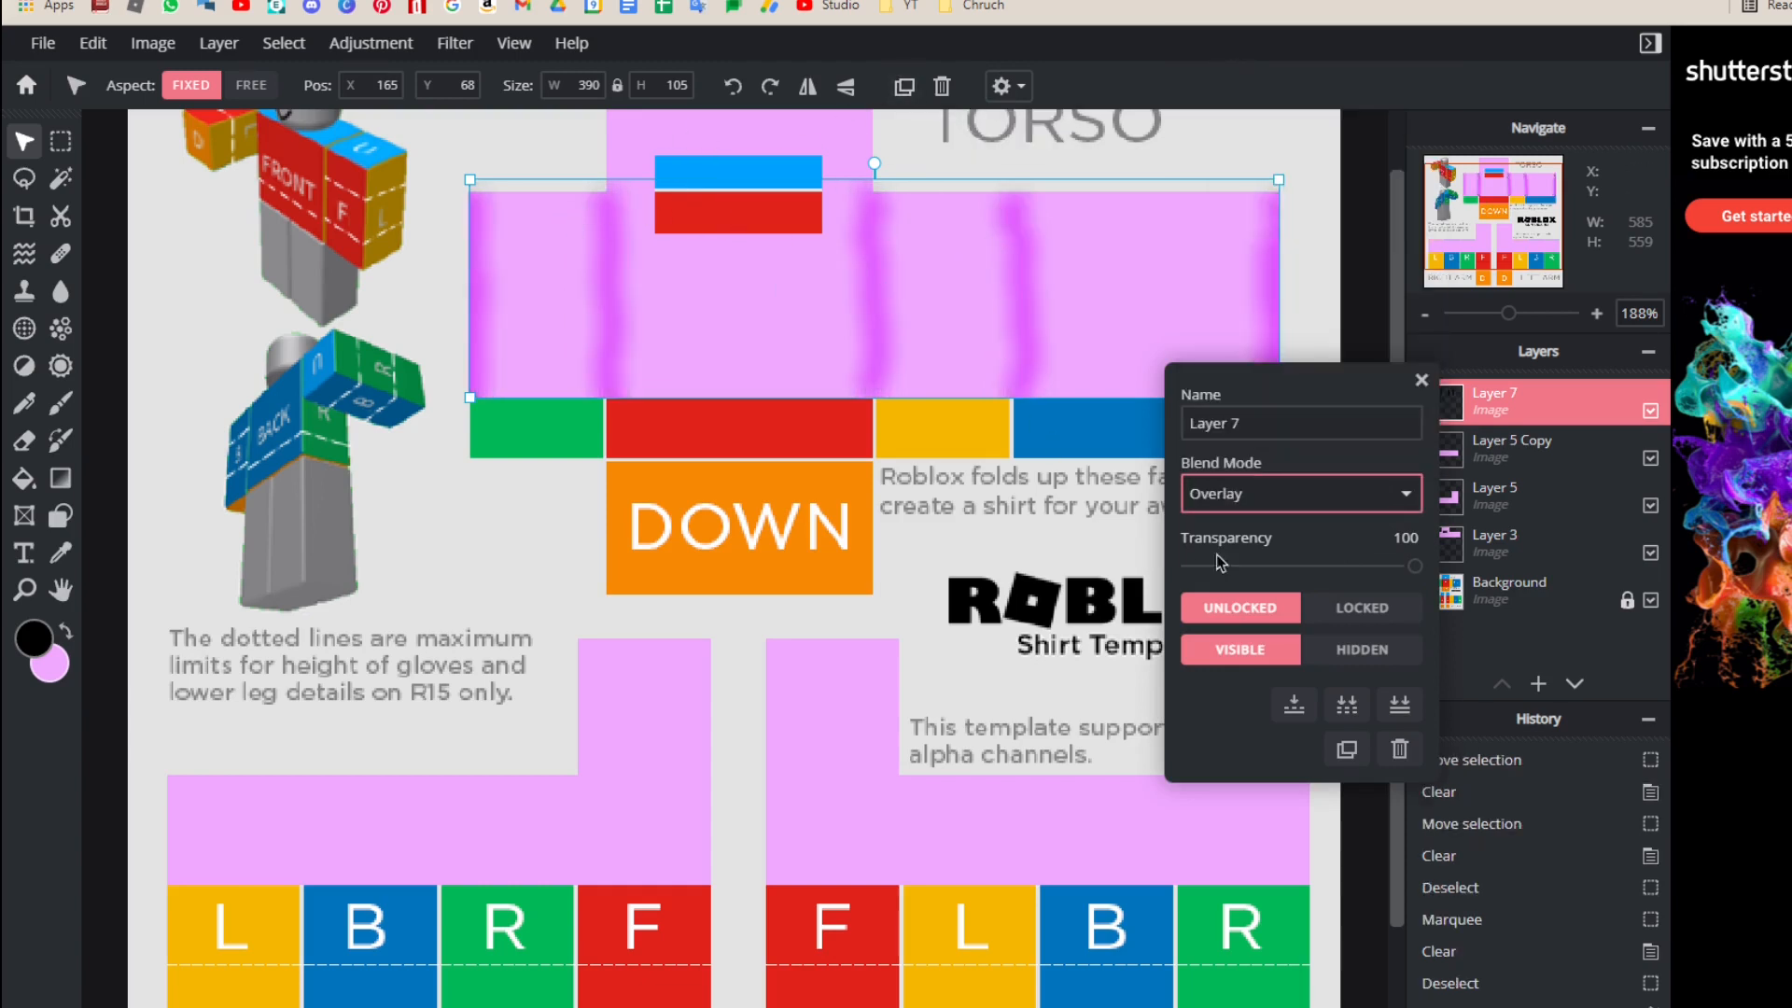
left_click_drag(1417, 567, 1275, 550)
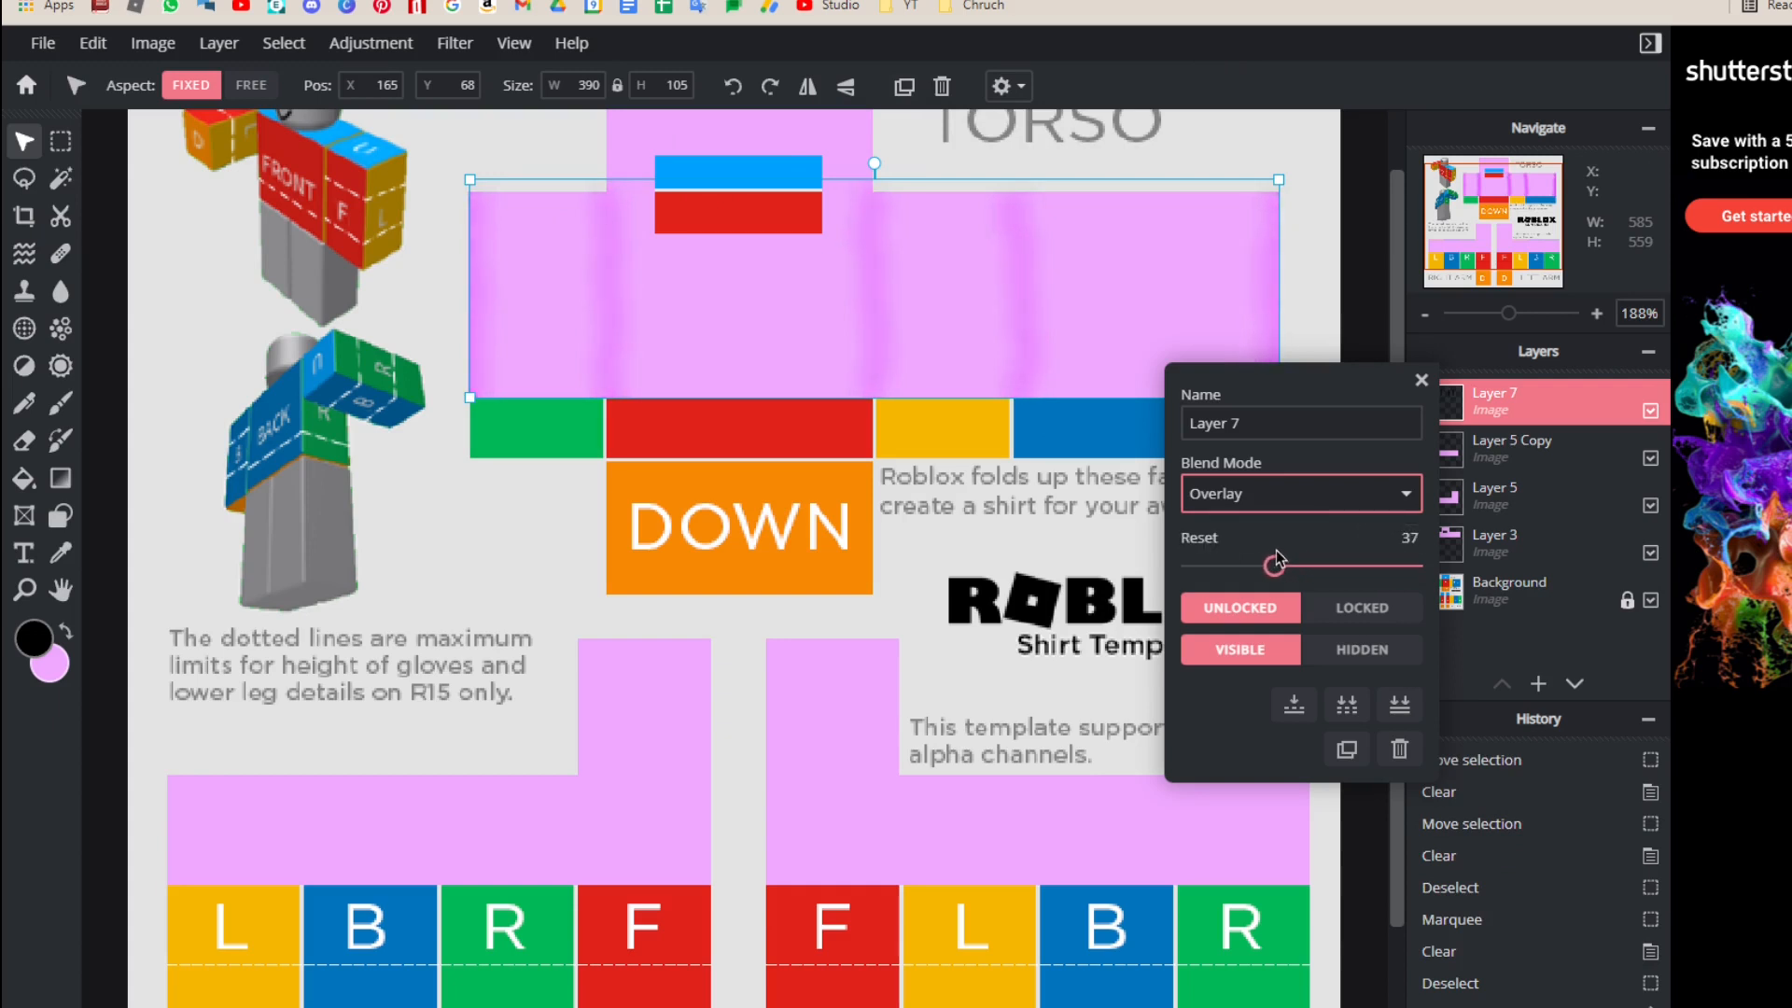
left_click(1421, 381)
scroll(601, 332, "down", 2)
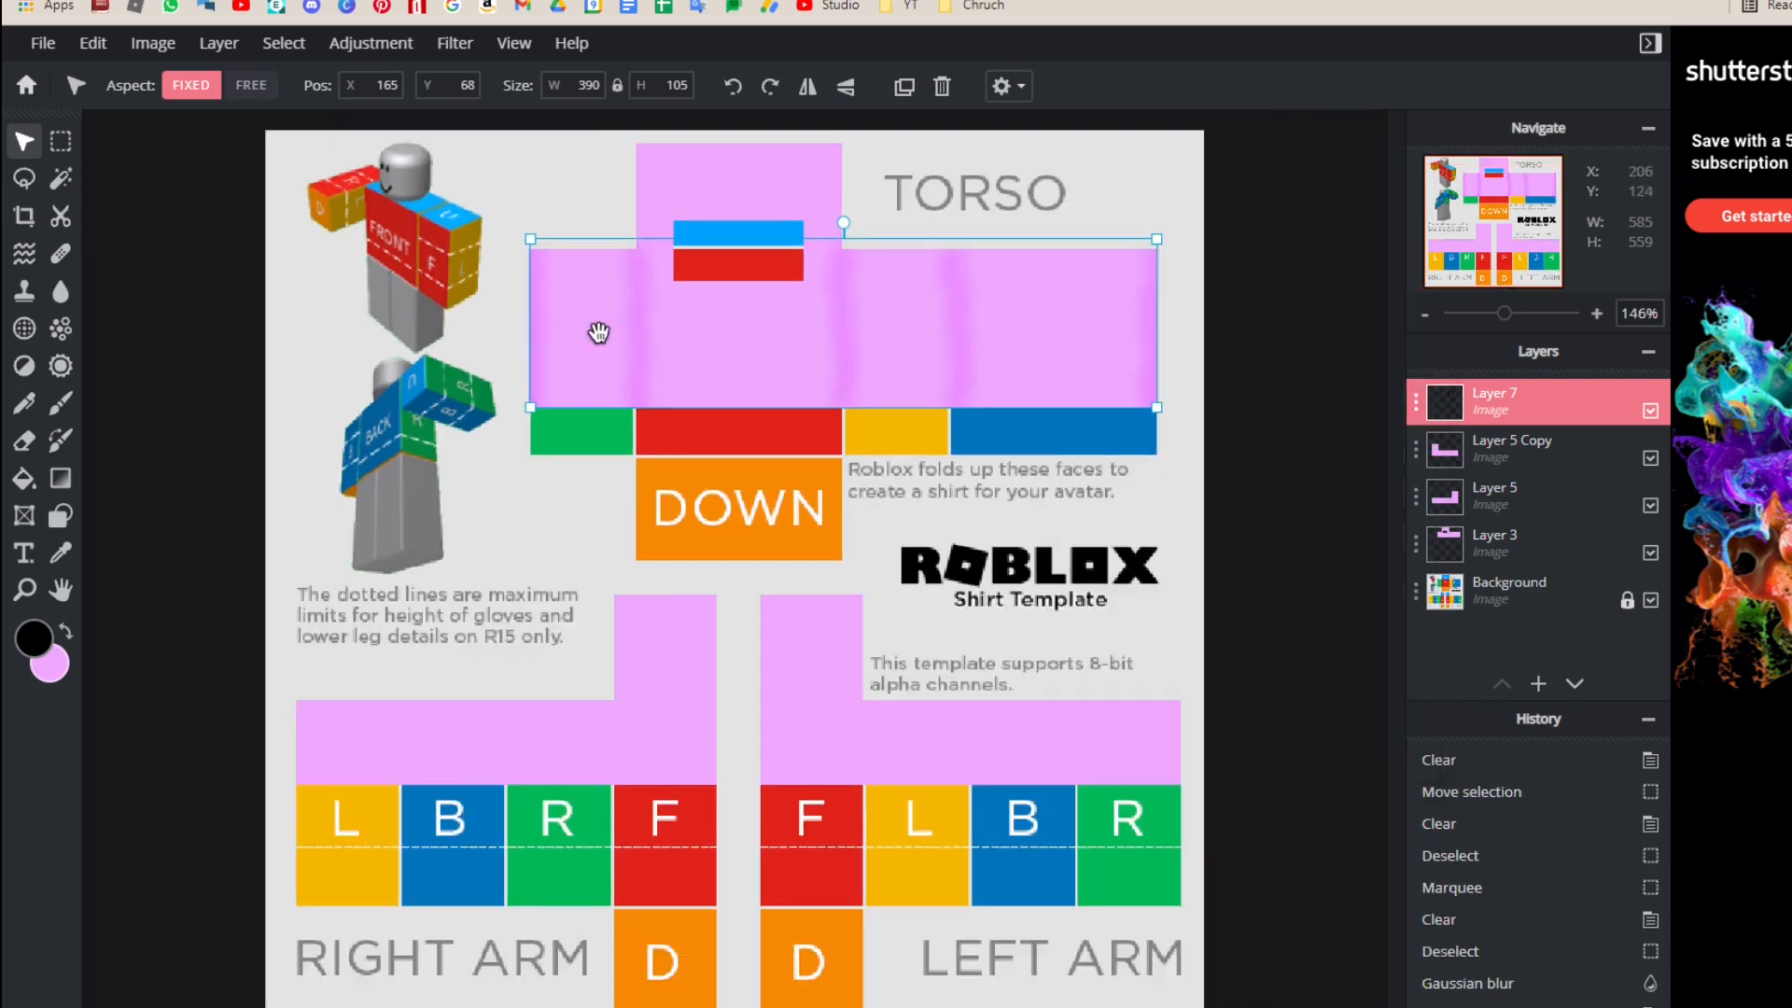
left_click(379, 362)
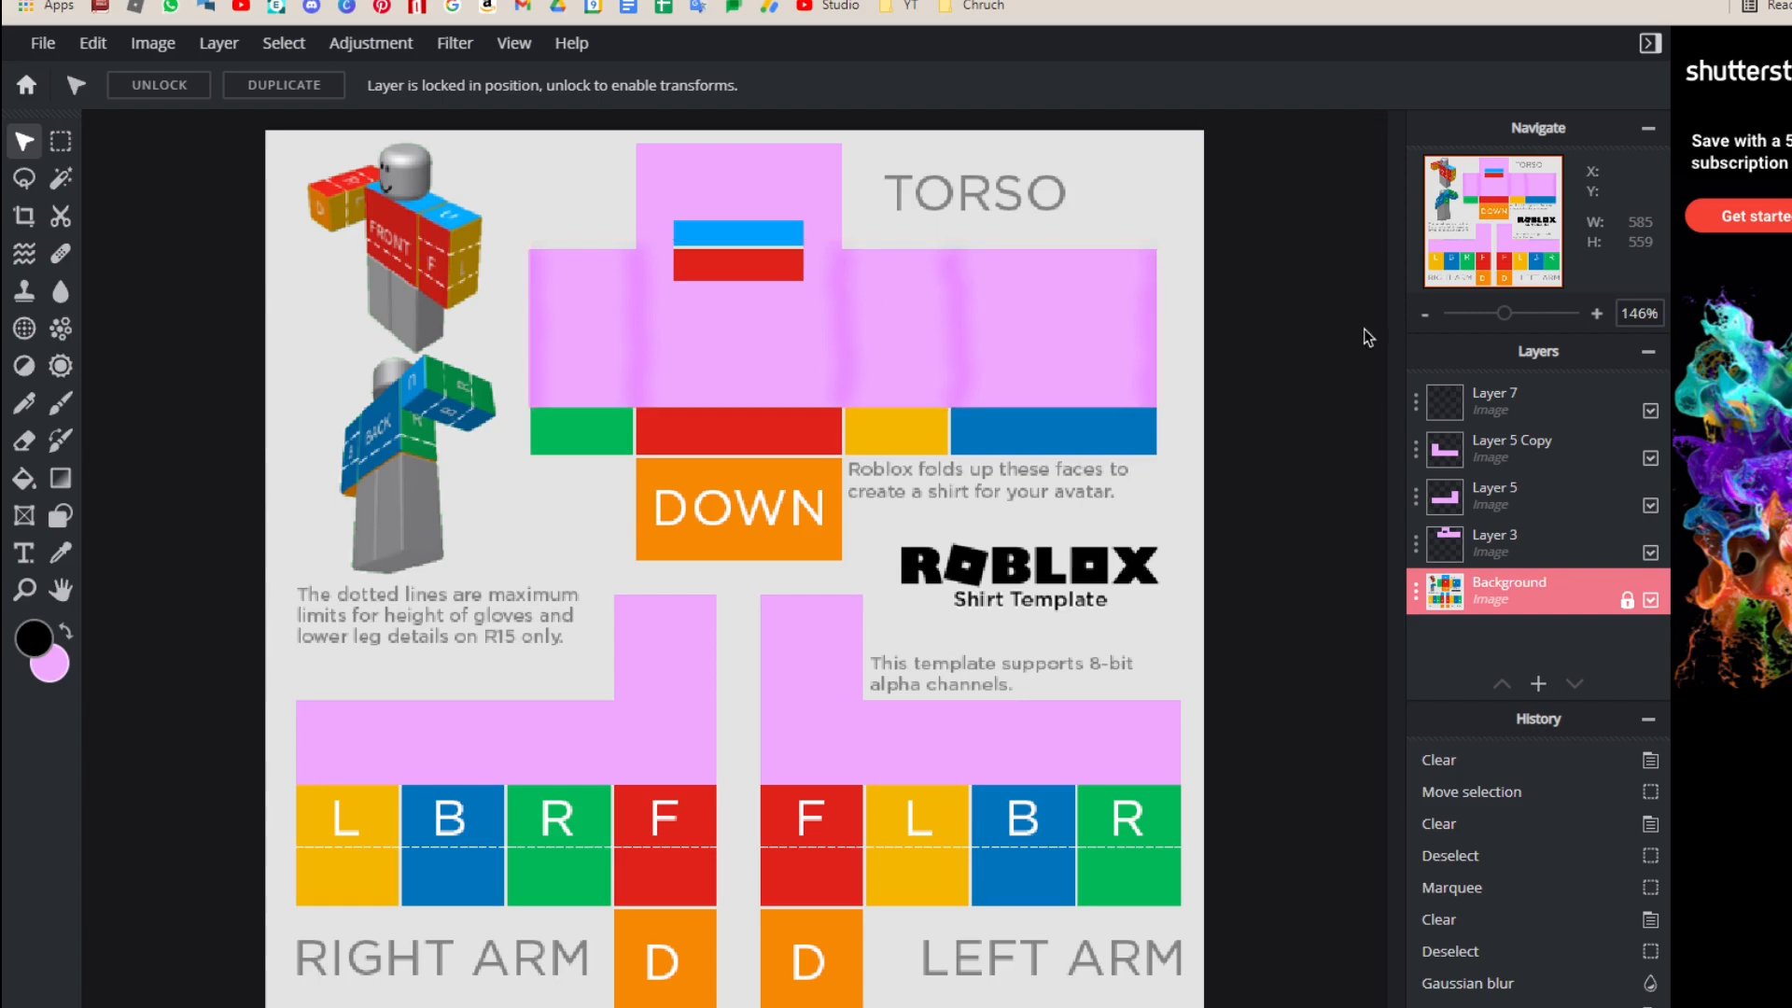
Step: Add a new empty layer and move it above Layer 7 to the front of the layer stack
left_click(1538, 683)
left_click(722, 529)
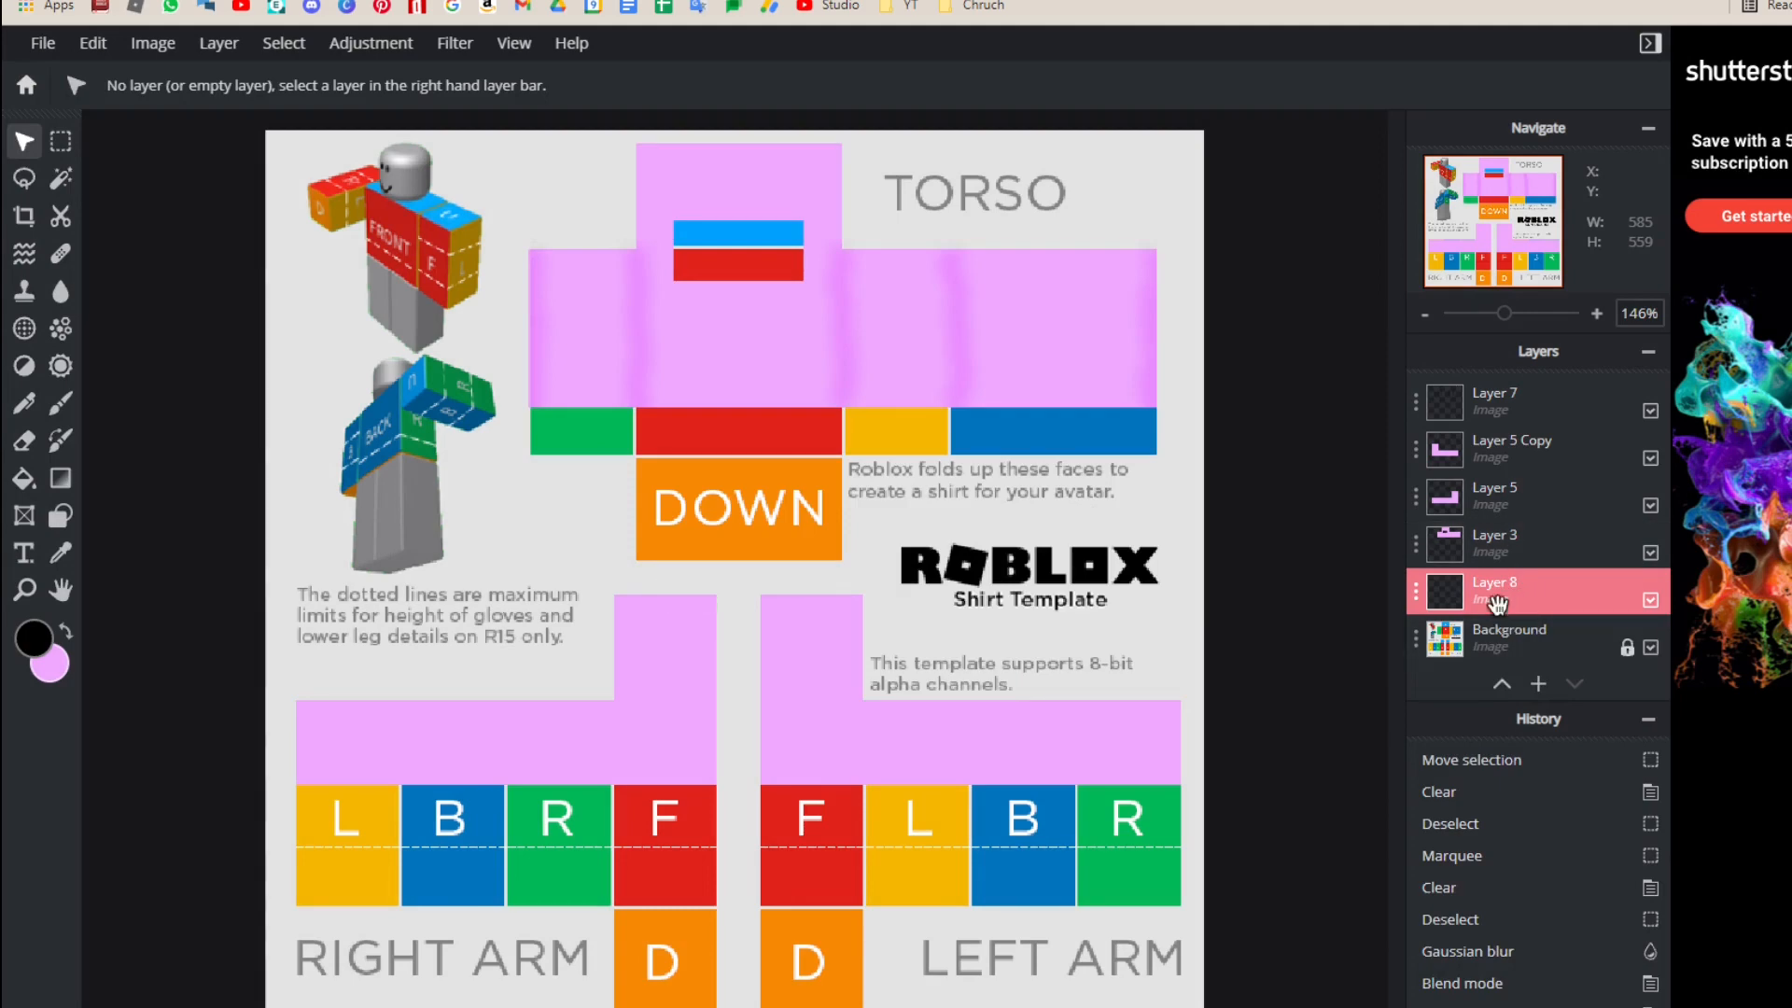
left_click_drag(1494, 590, 1520, 393)
Step: Paint four wavy vertical black strokes with a size 15 brush along the right arm sleeve's outer edge and face boundaries
scroll(687, 473, "down", 4)
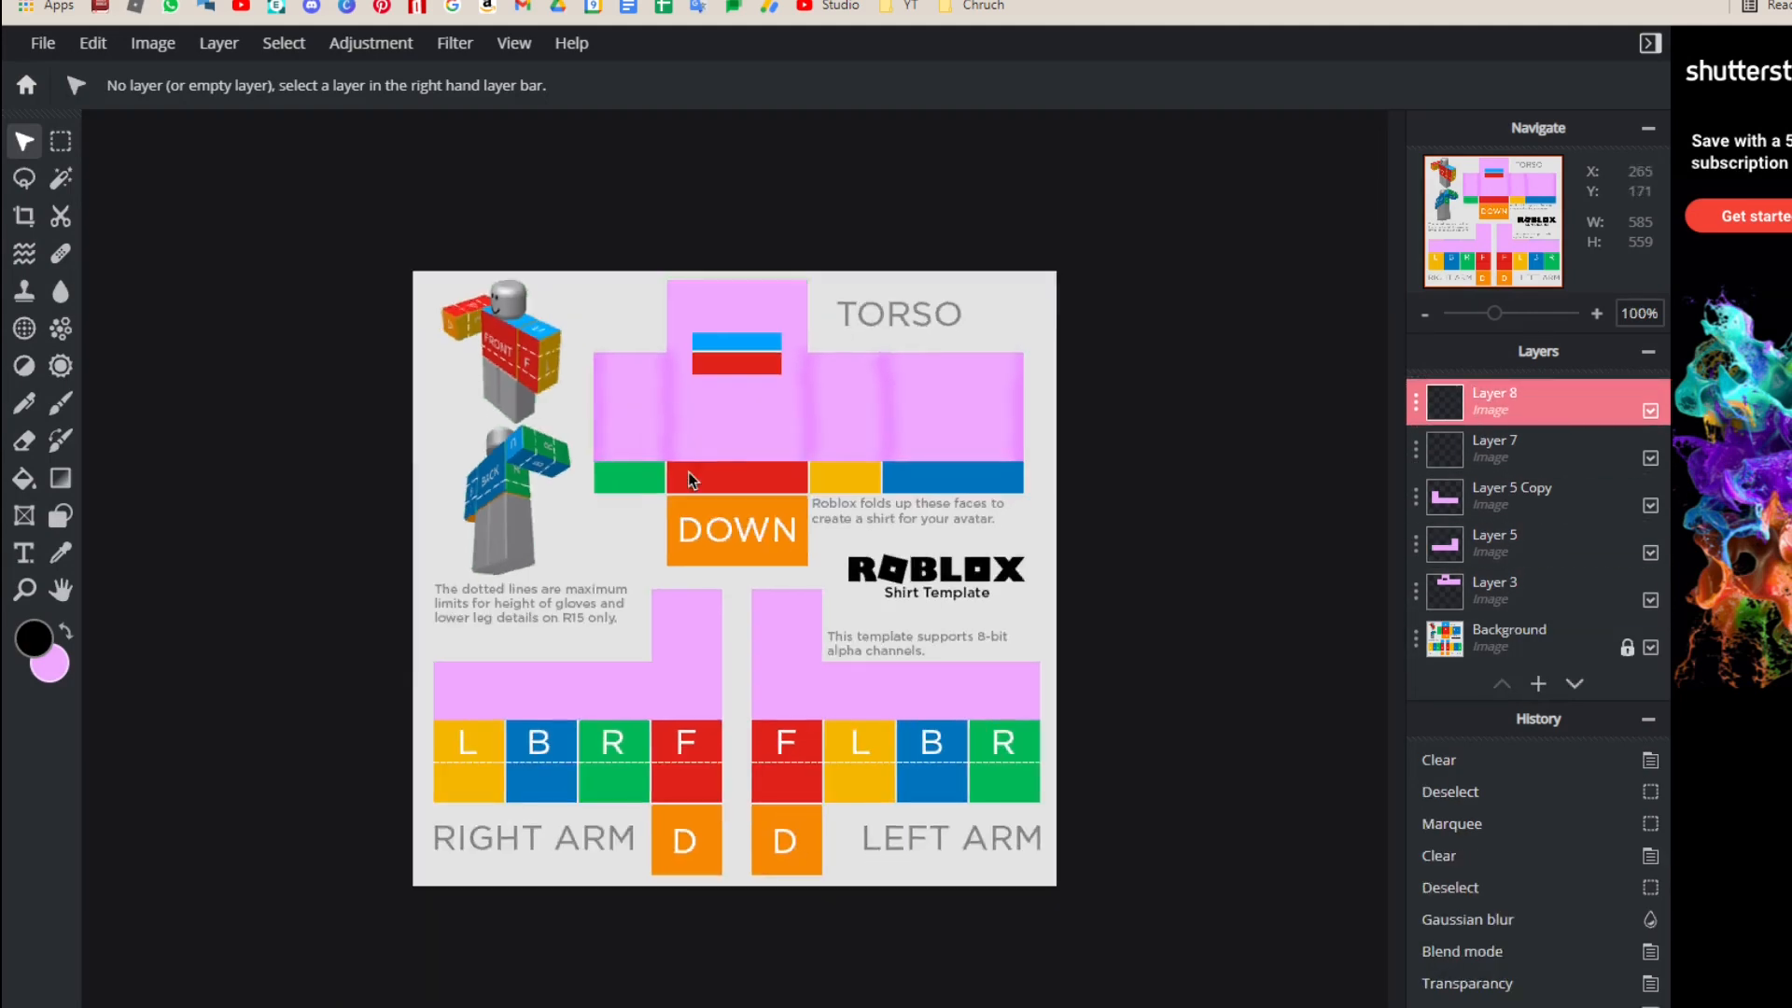
scroll(421, 714, "up", 5)
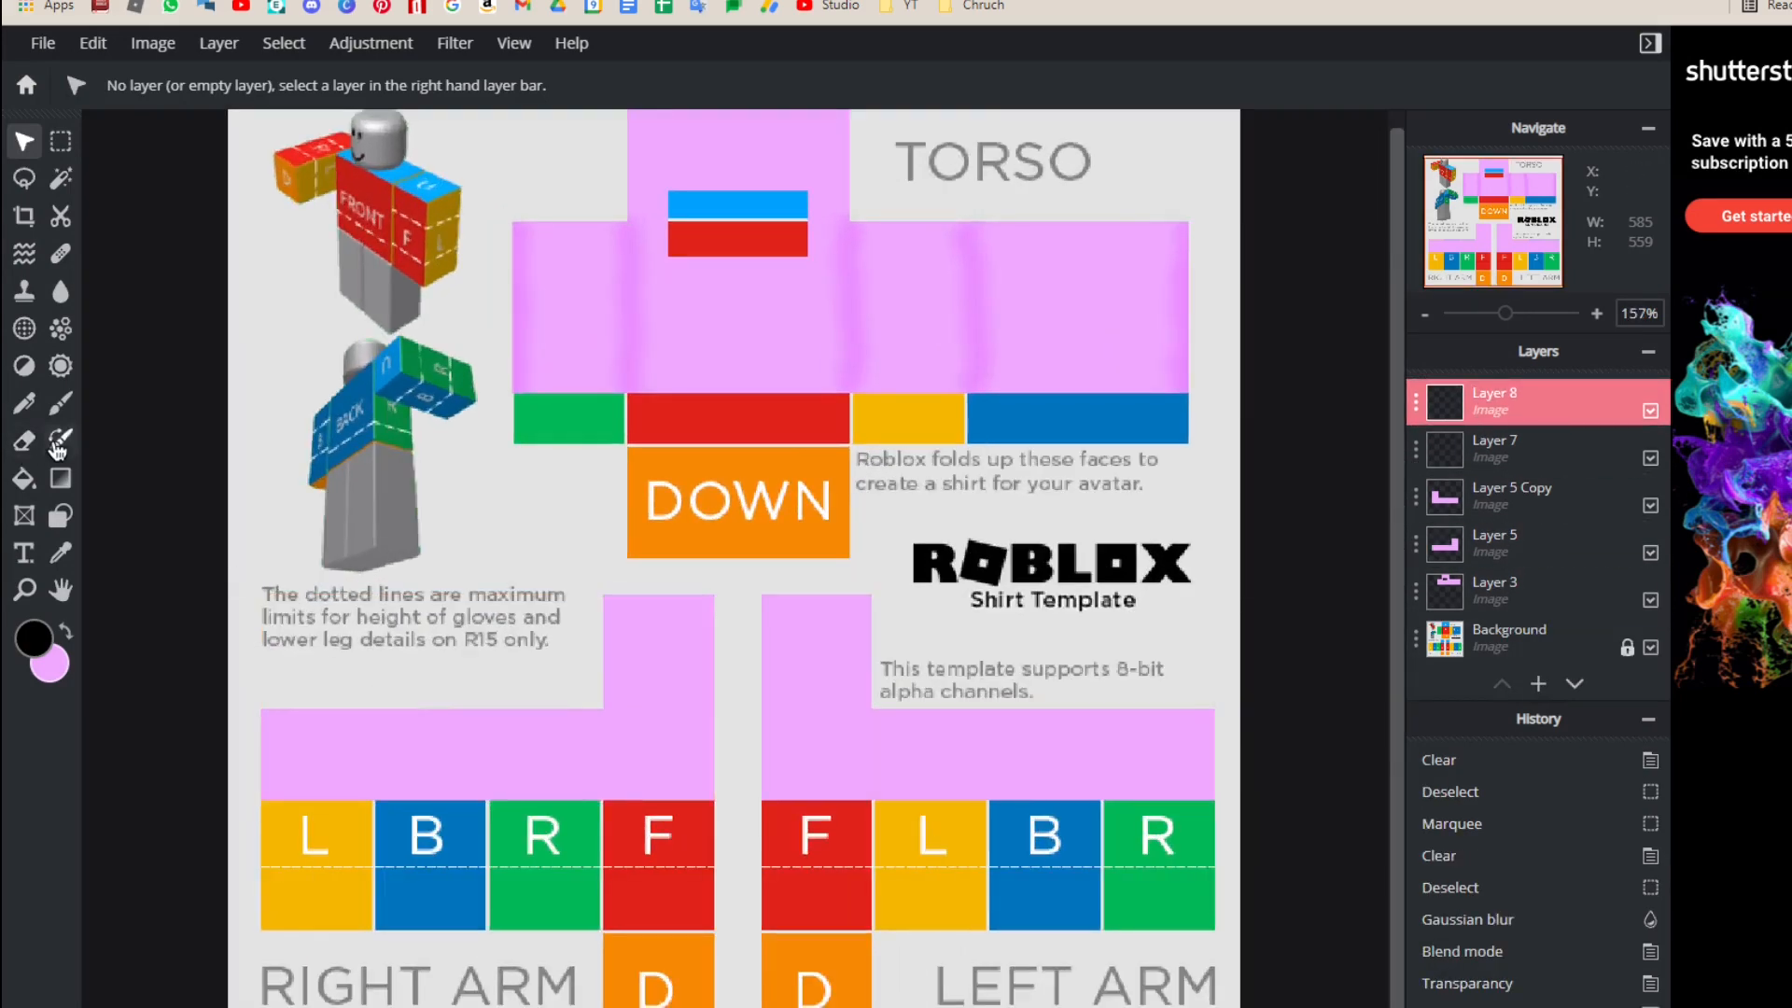
left_click(58, 445)
left_click(59, 403)
scroll(353, 843, "up", 2)
scroll(352, 843, "up", 1)
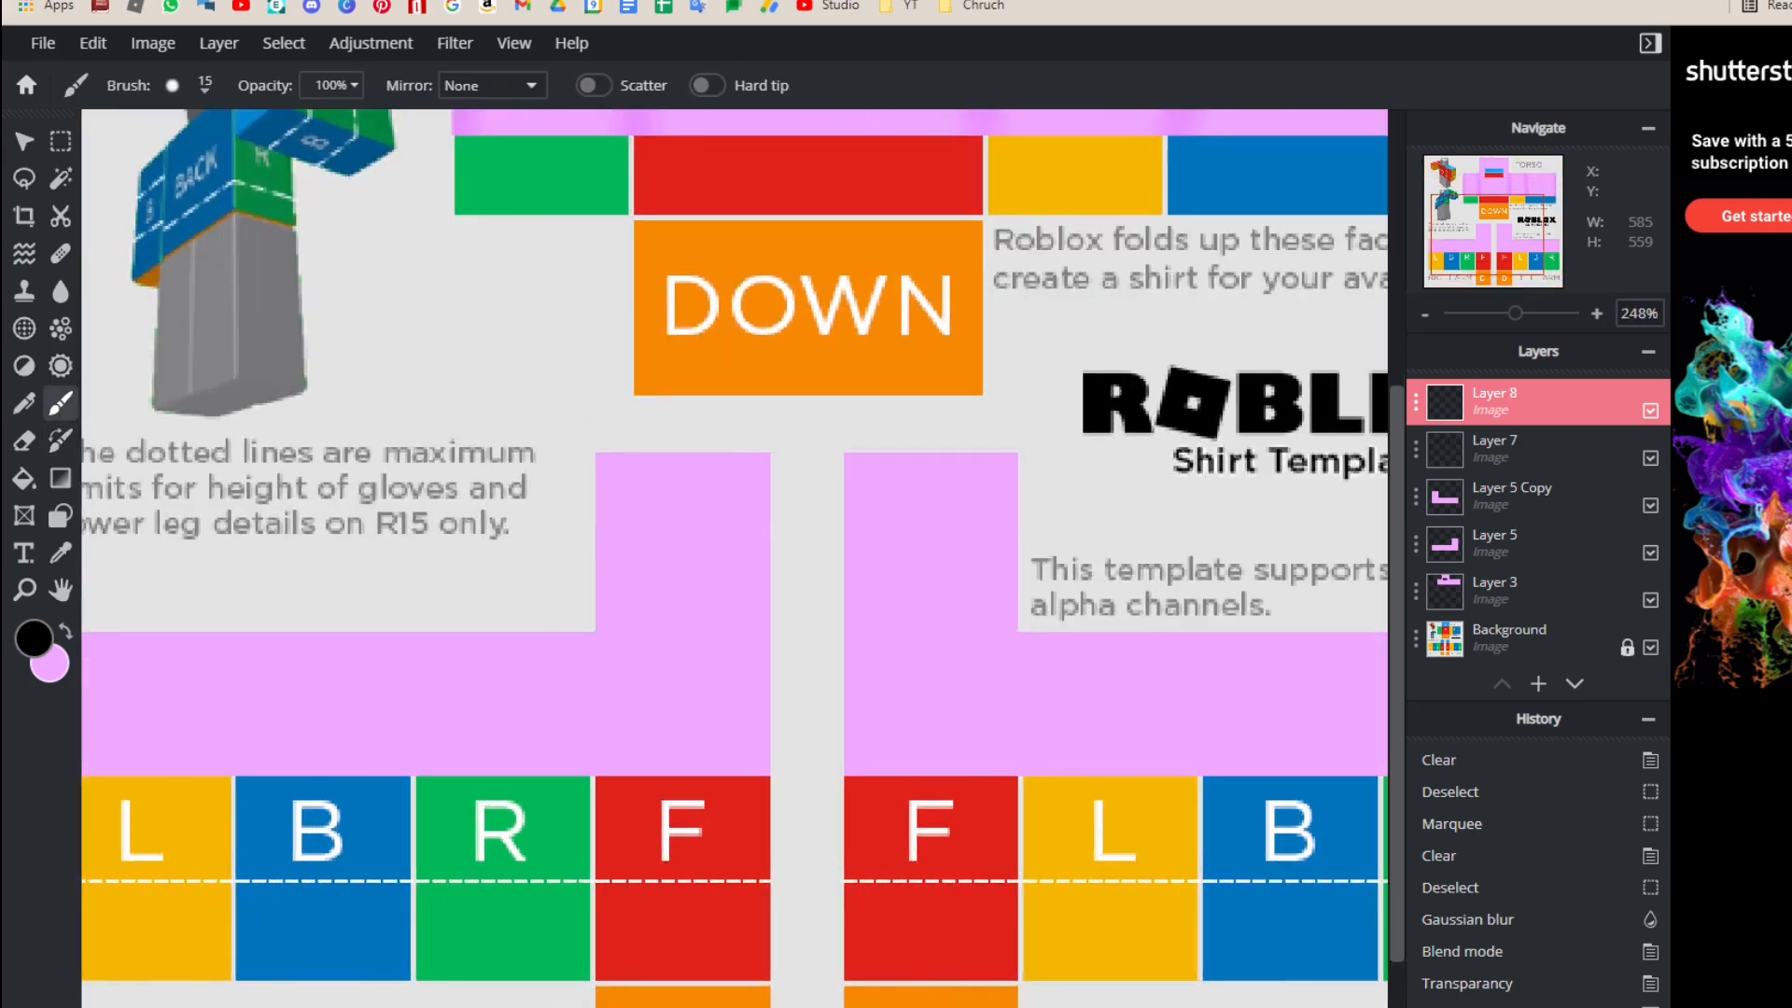
scroll(735, 558, "left", 1)
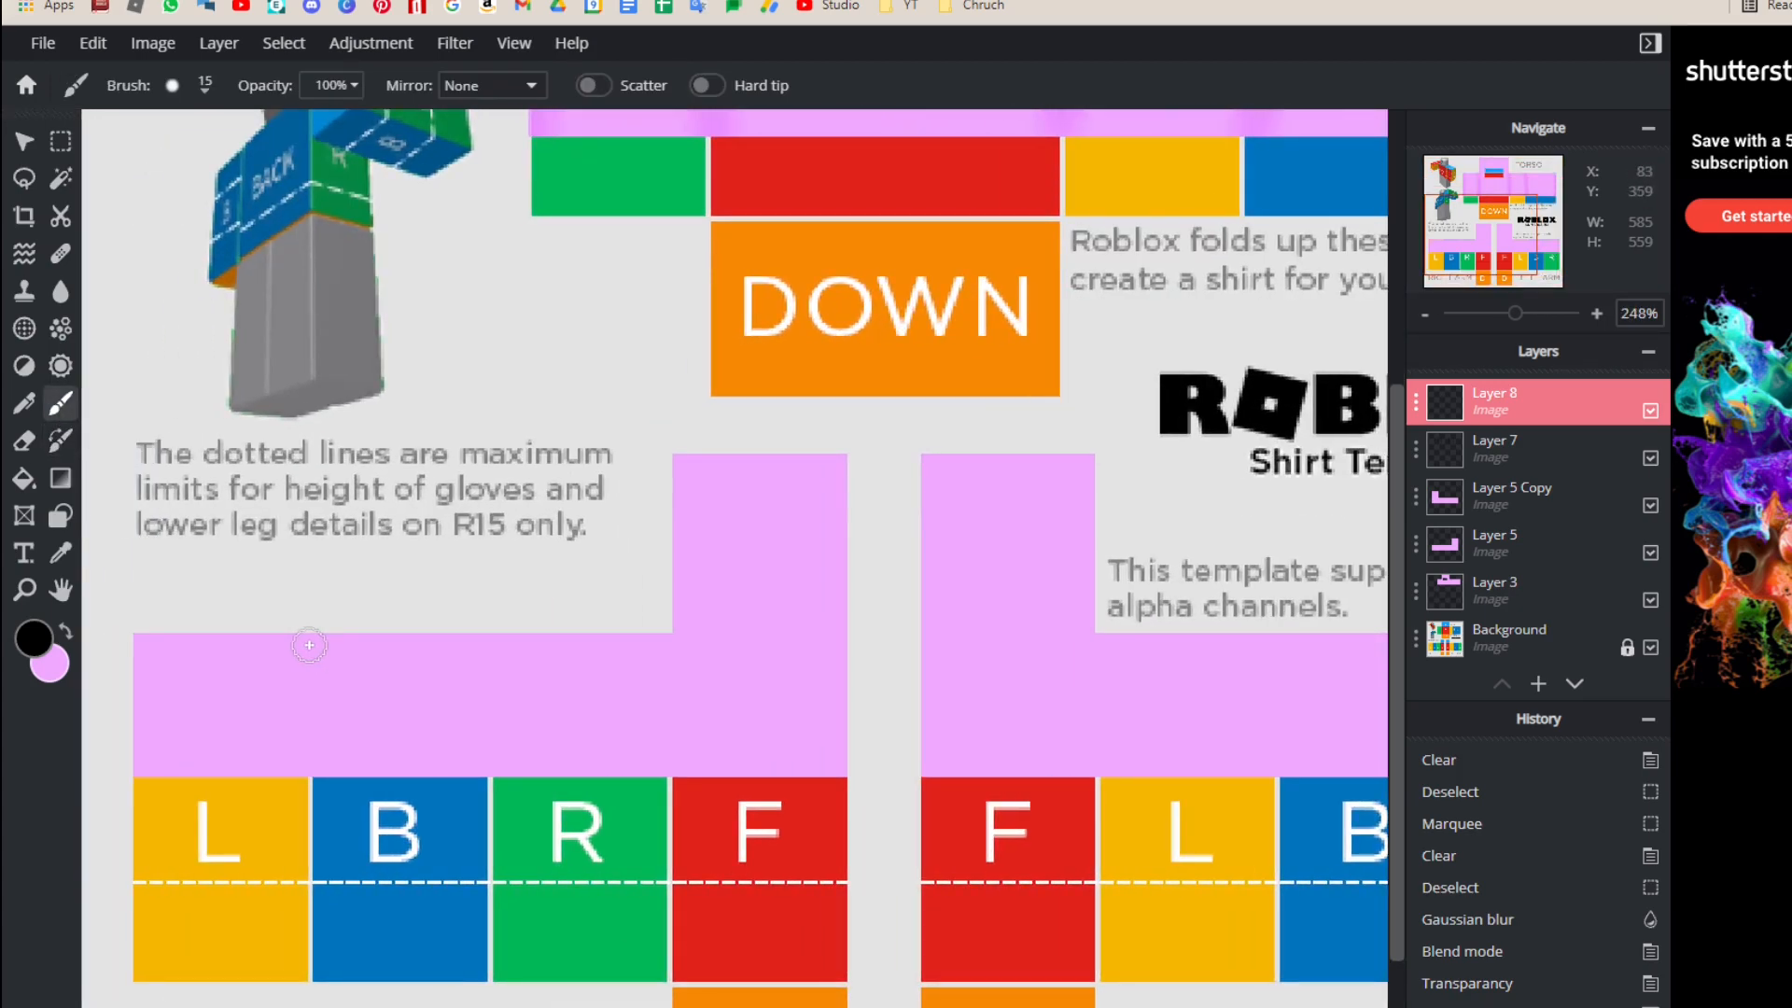
left_click_drag(309, 645, 308, 771)
left_click_drag(493, 640, 493, 777)
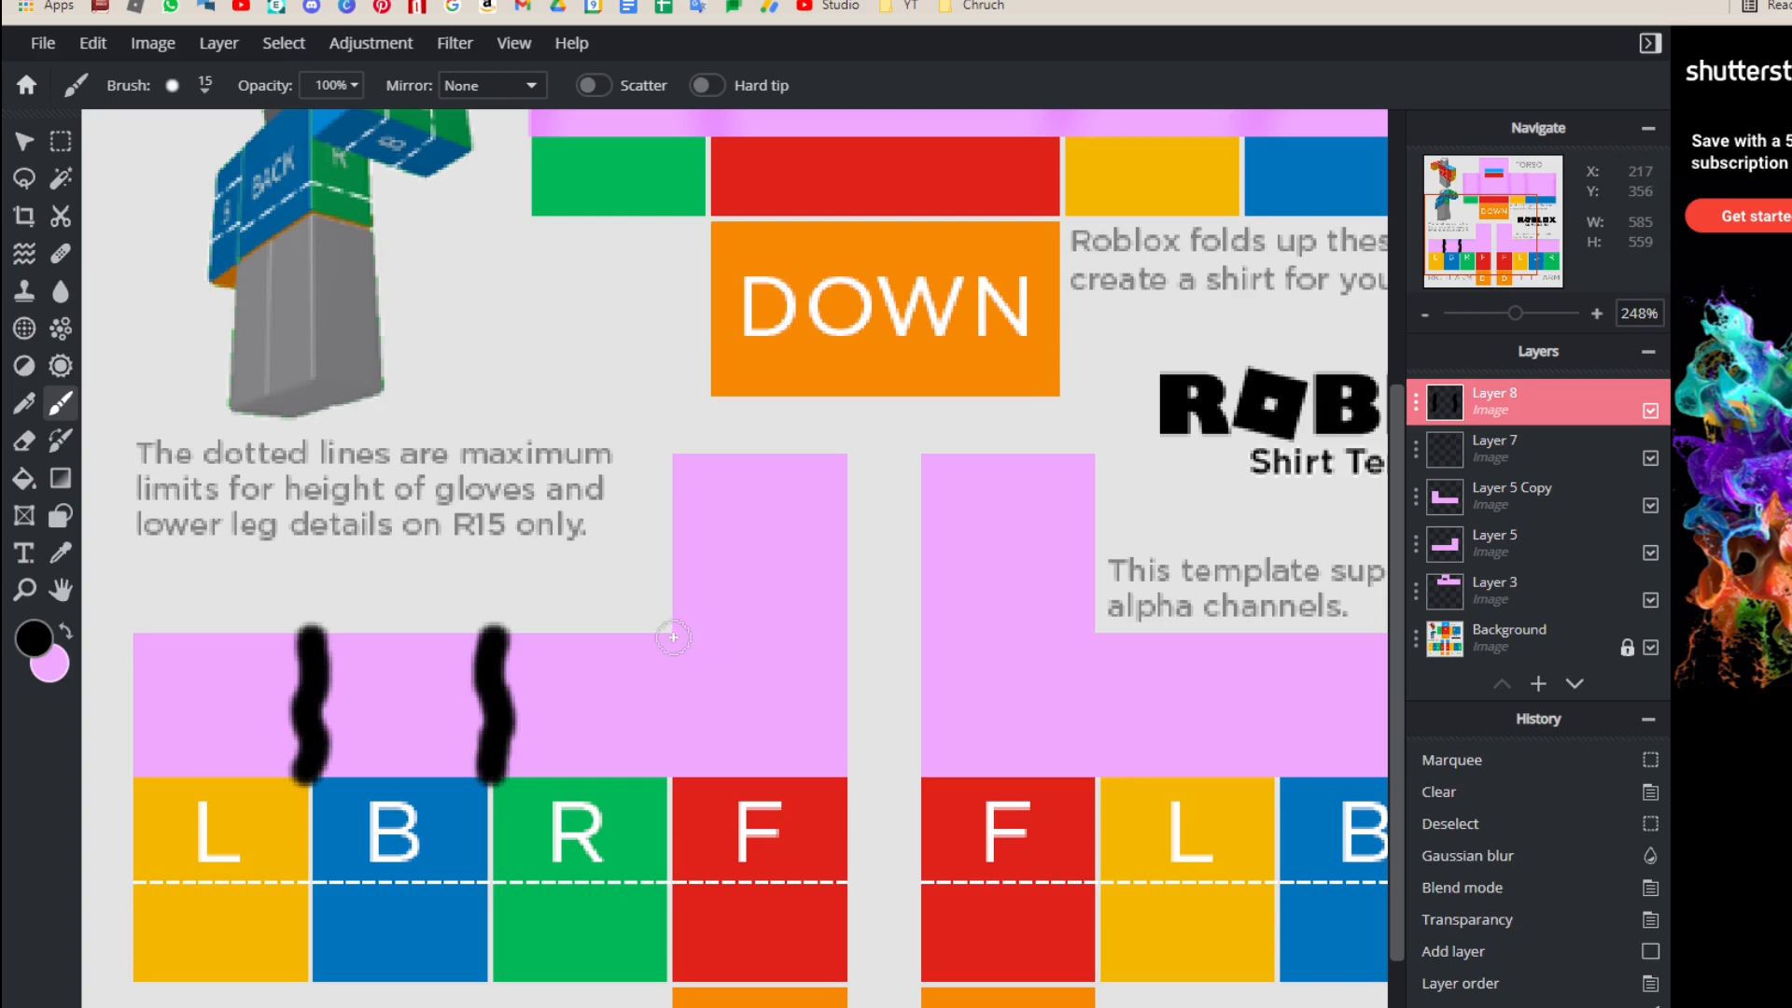
left_click_drag(673, 638, 671, 789)
scroll(1011, 663, "down", 2)
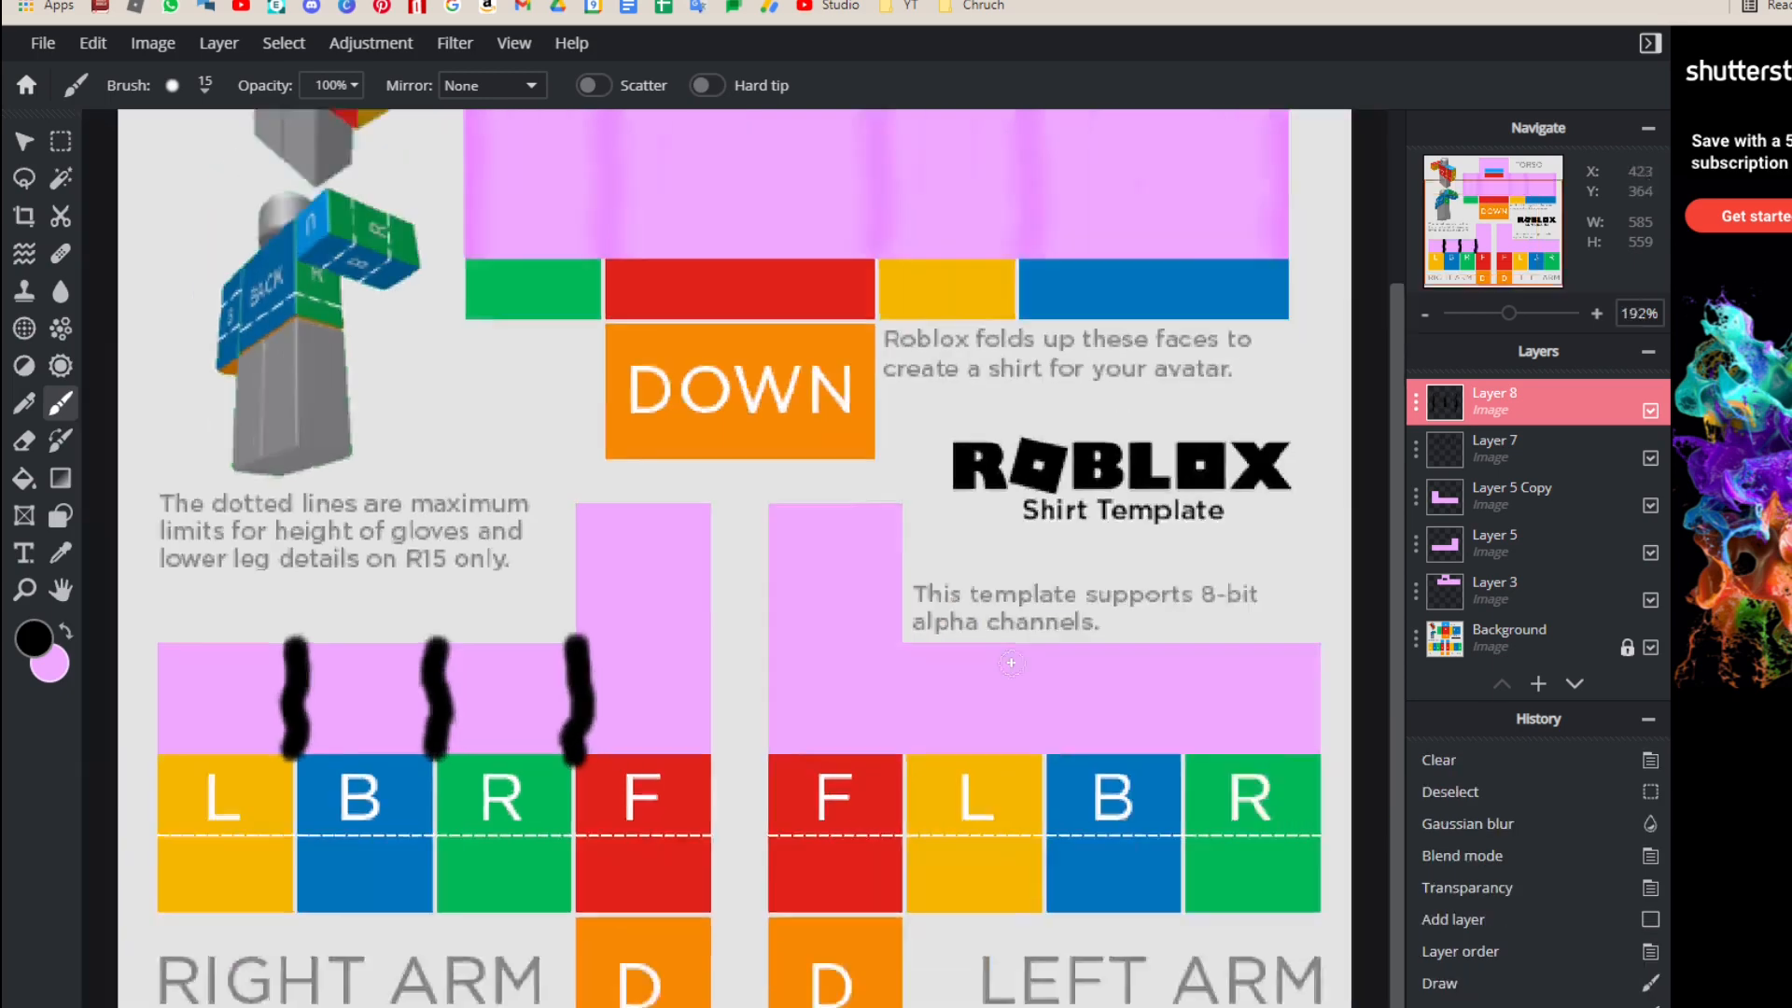
scroll(1011, 663, "down", 1)
left_click_drag(231, 679, 236, 775)
Step: Marquee an area about 413 by 89 px, align it to the right sleeve's lower edge, clear the overhanging stroke ends and deselect
scroll(733, 681, "up", 3)
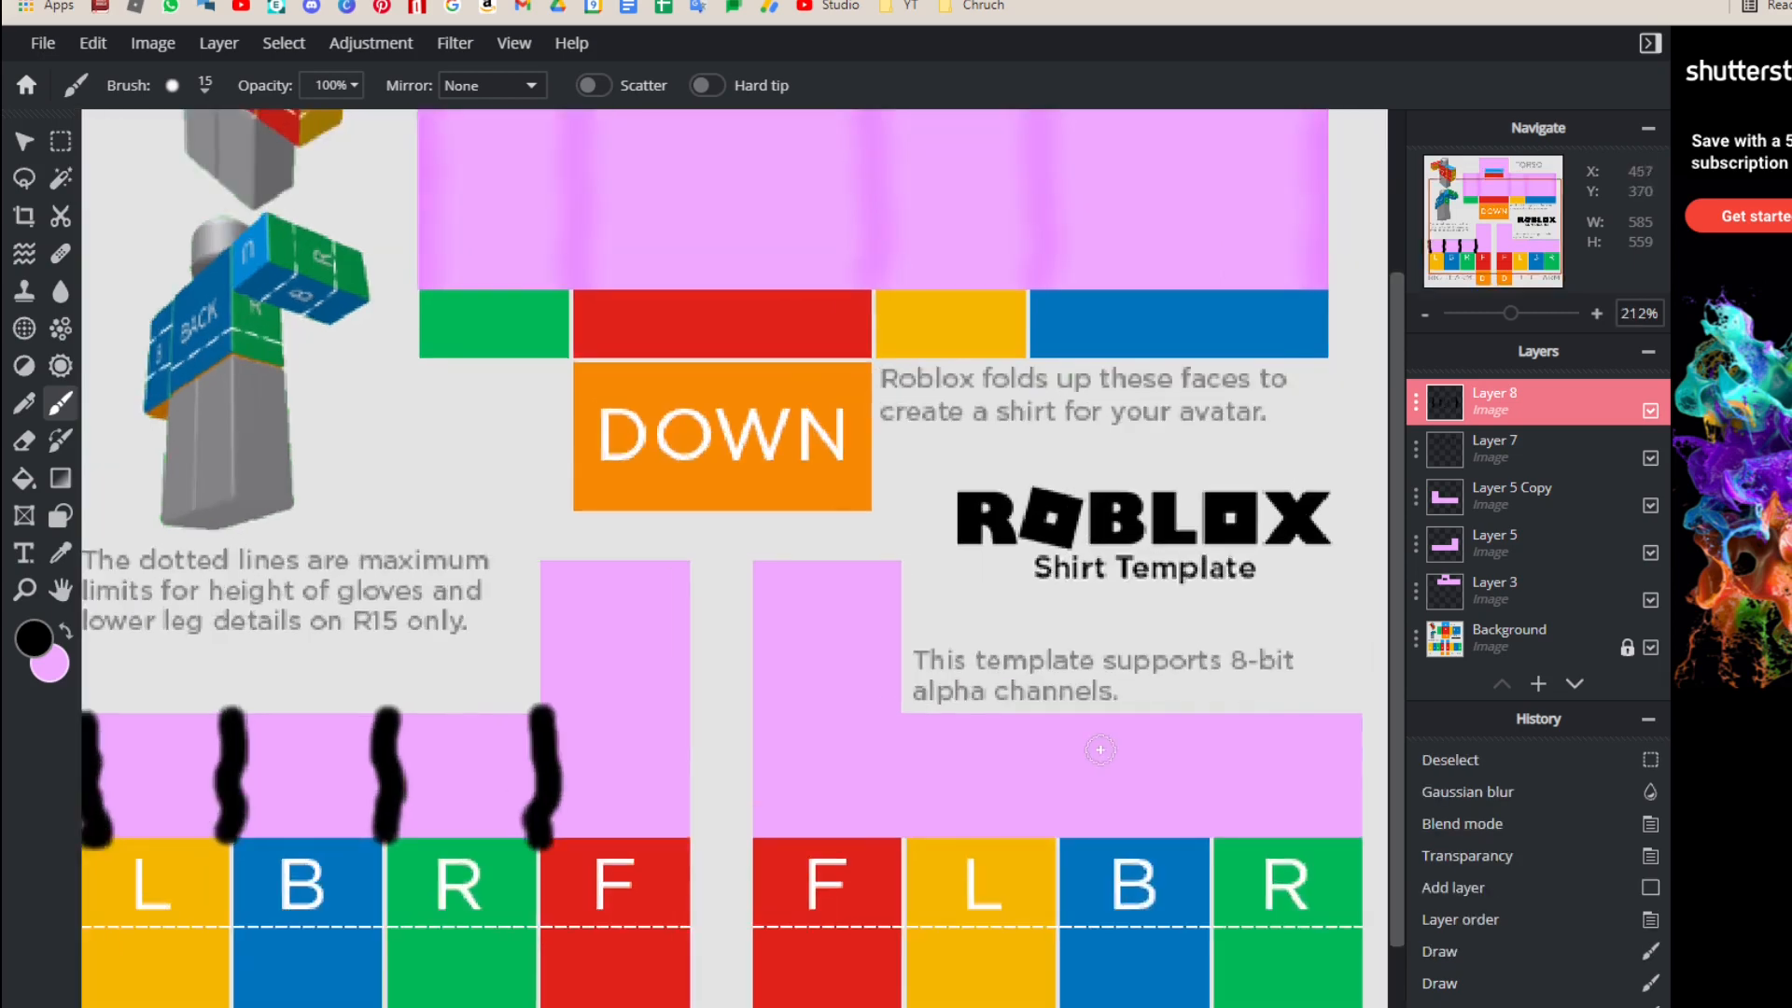
scroll(666, 666, "down", 5)
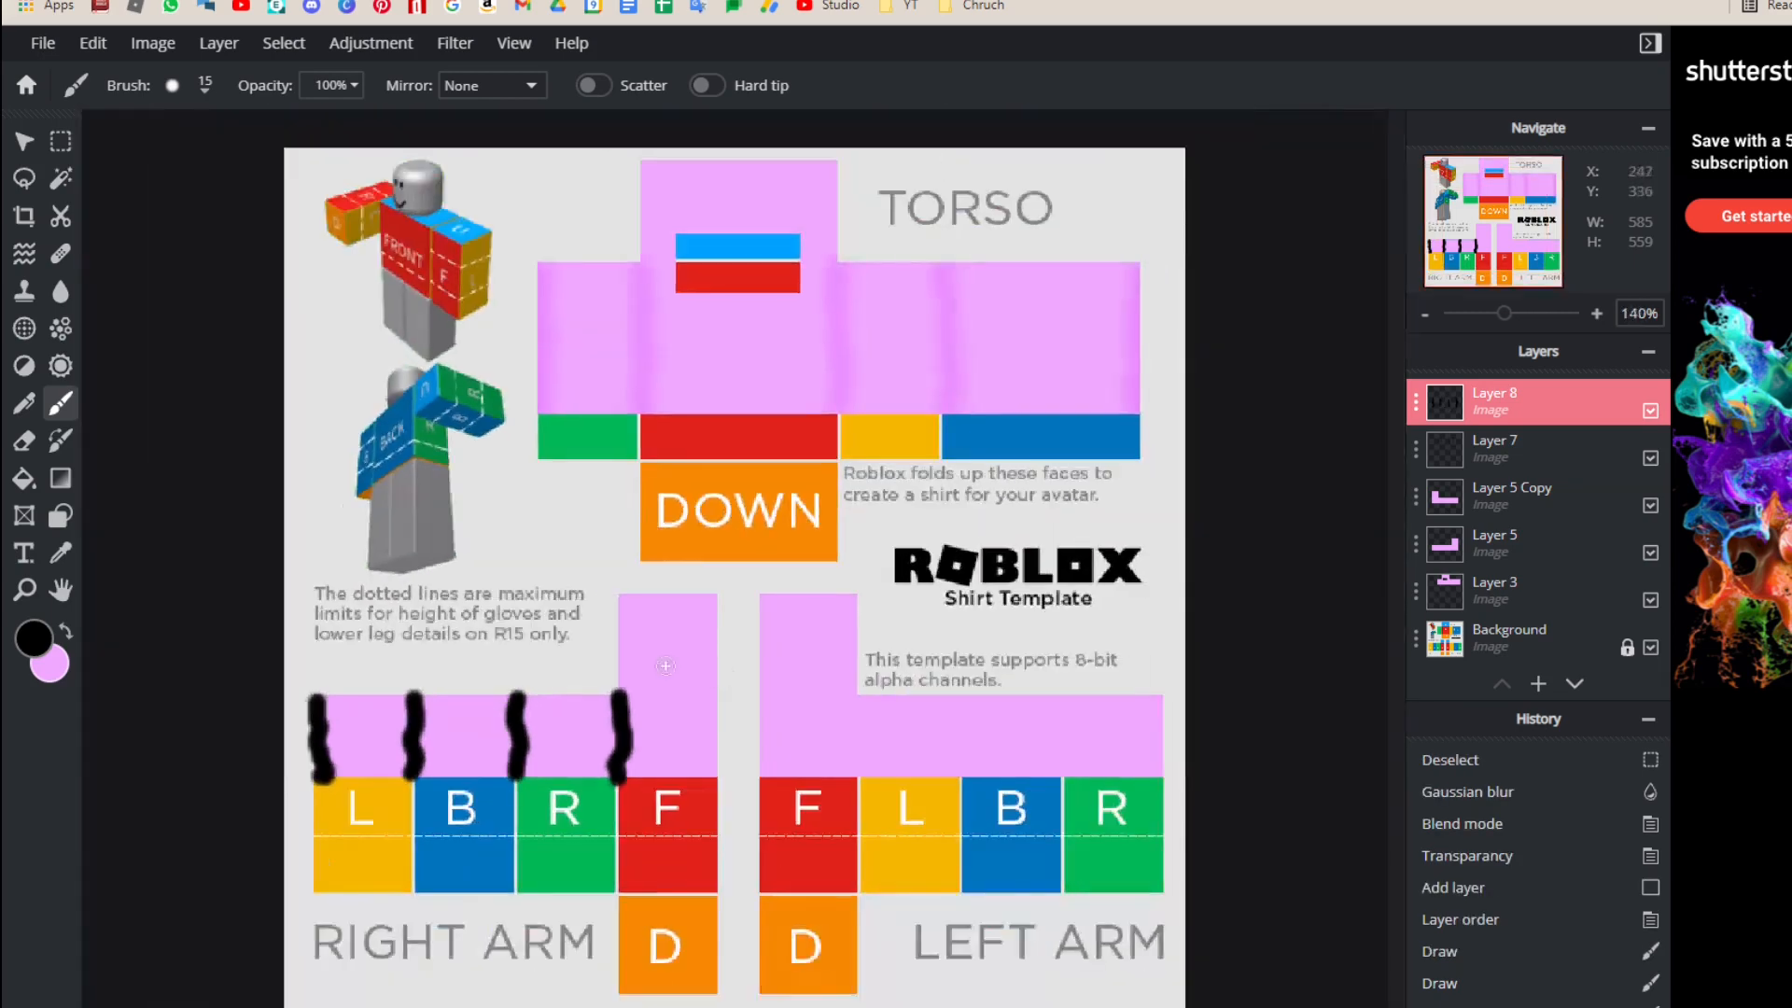
left_click(60, 142)
left_click_drag(290, 794, 920, 928)
scroll(431, 734, "up", 3)
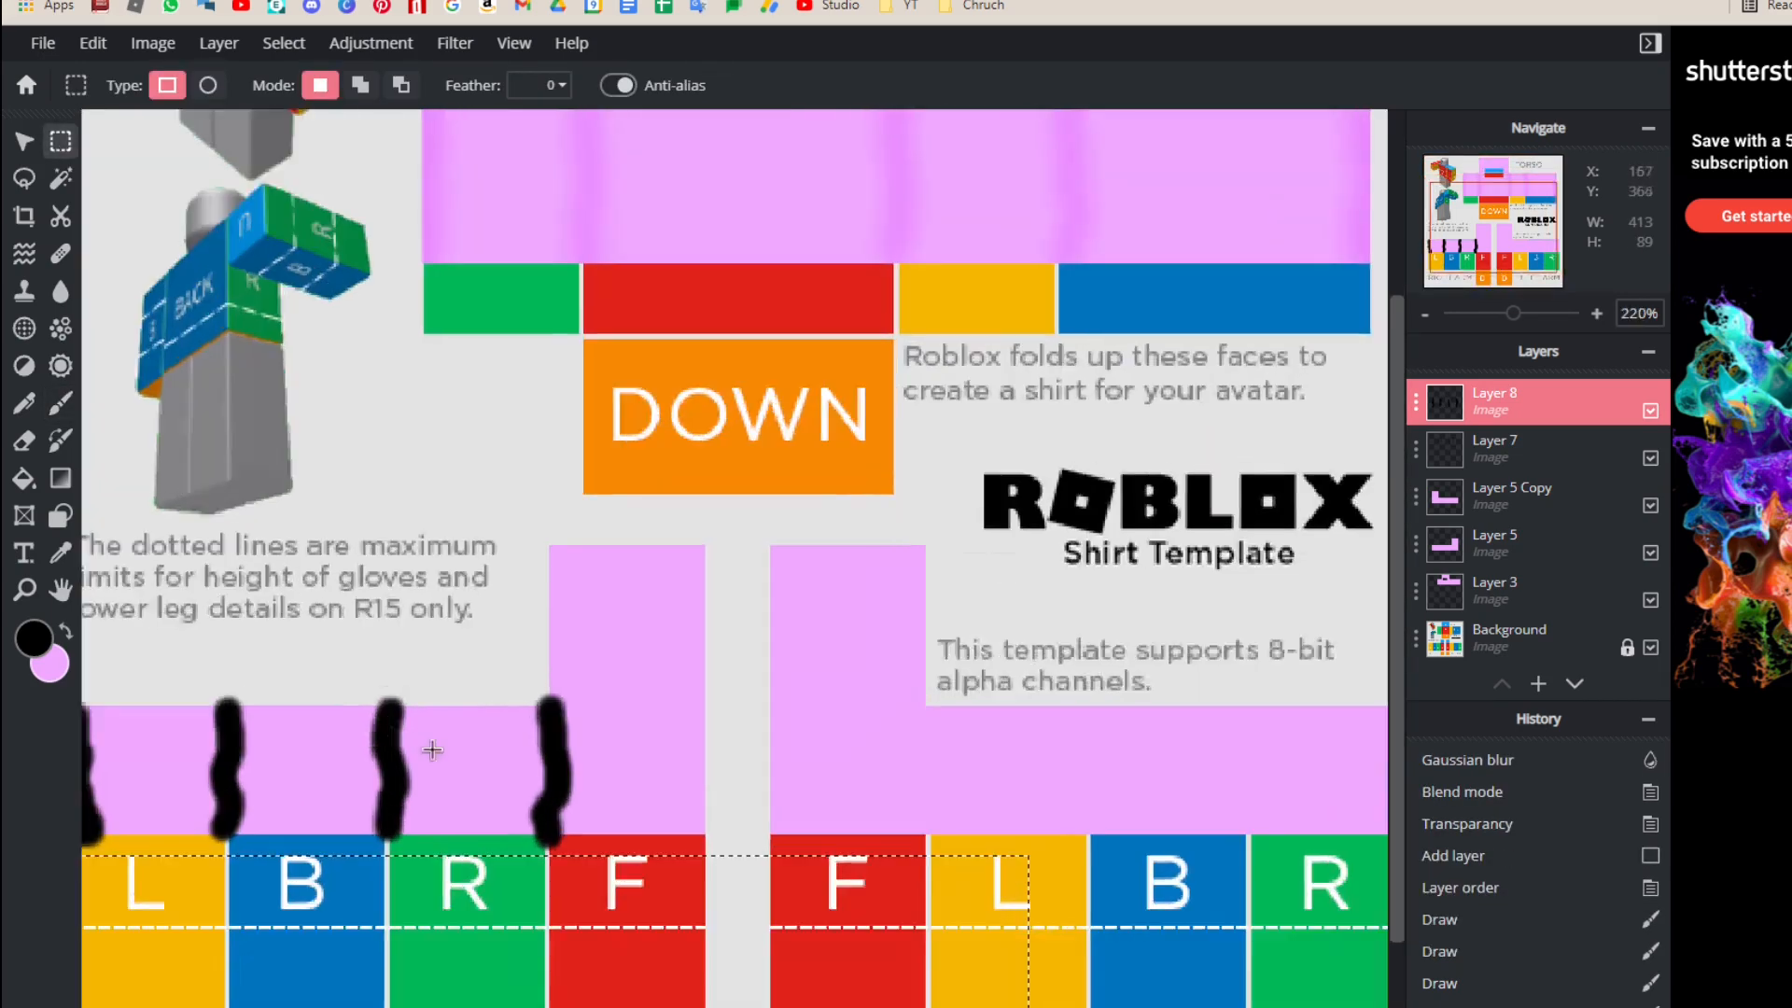
left_click_drag(464, 927, 459, 887)
scroll(661, 380, "down", 4)
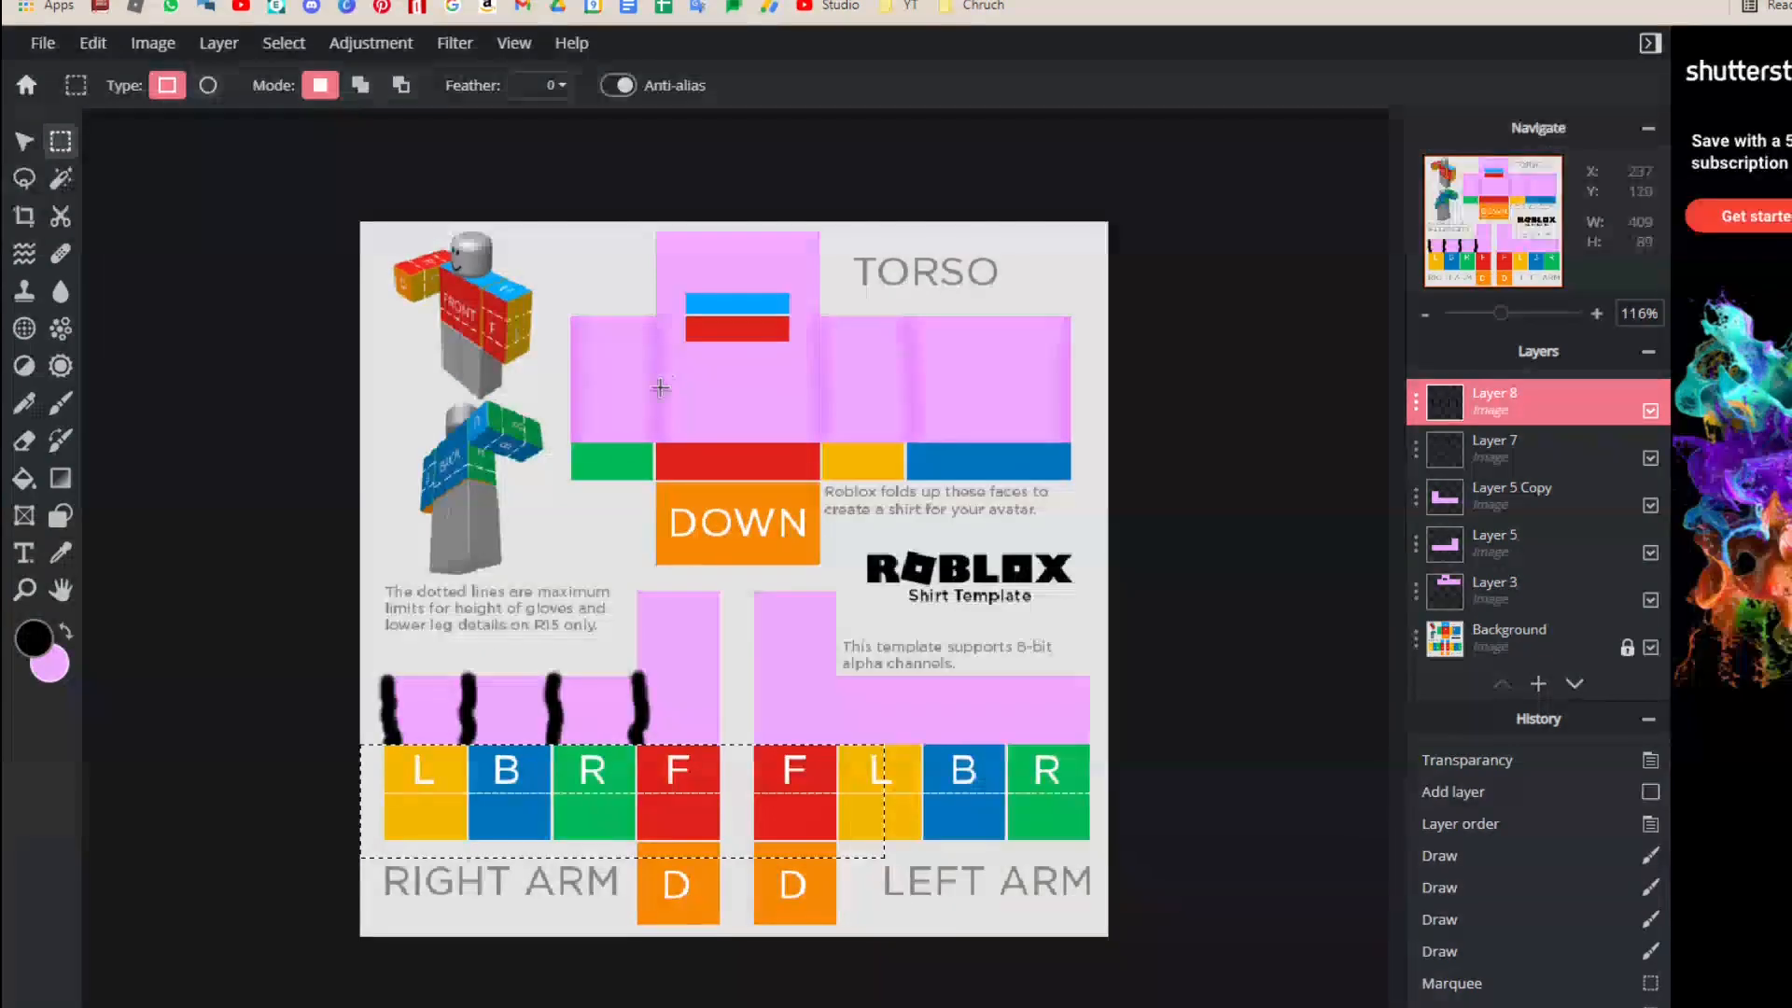
left_click_drag(446, 798, 240, 720)
key("Delete")
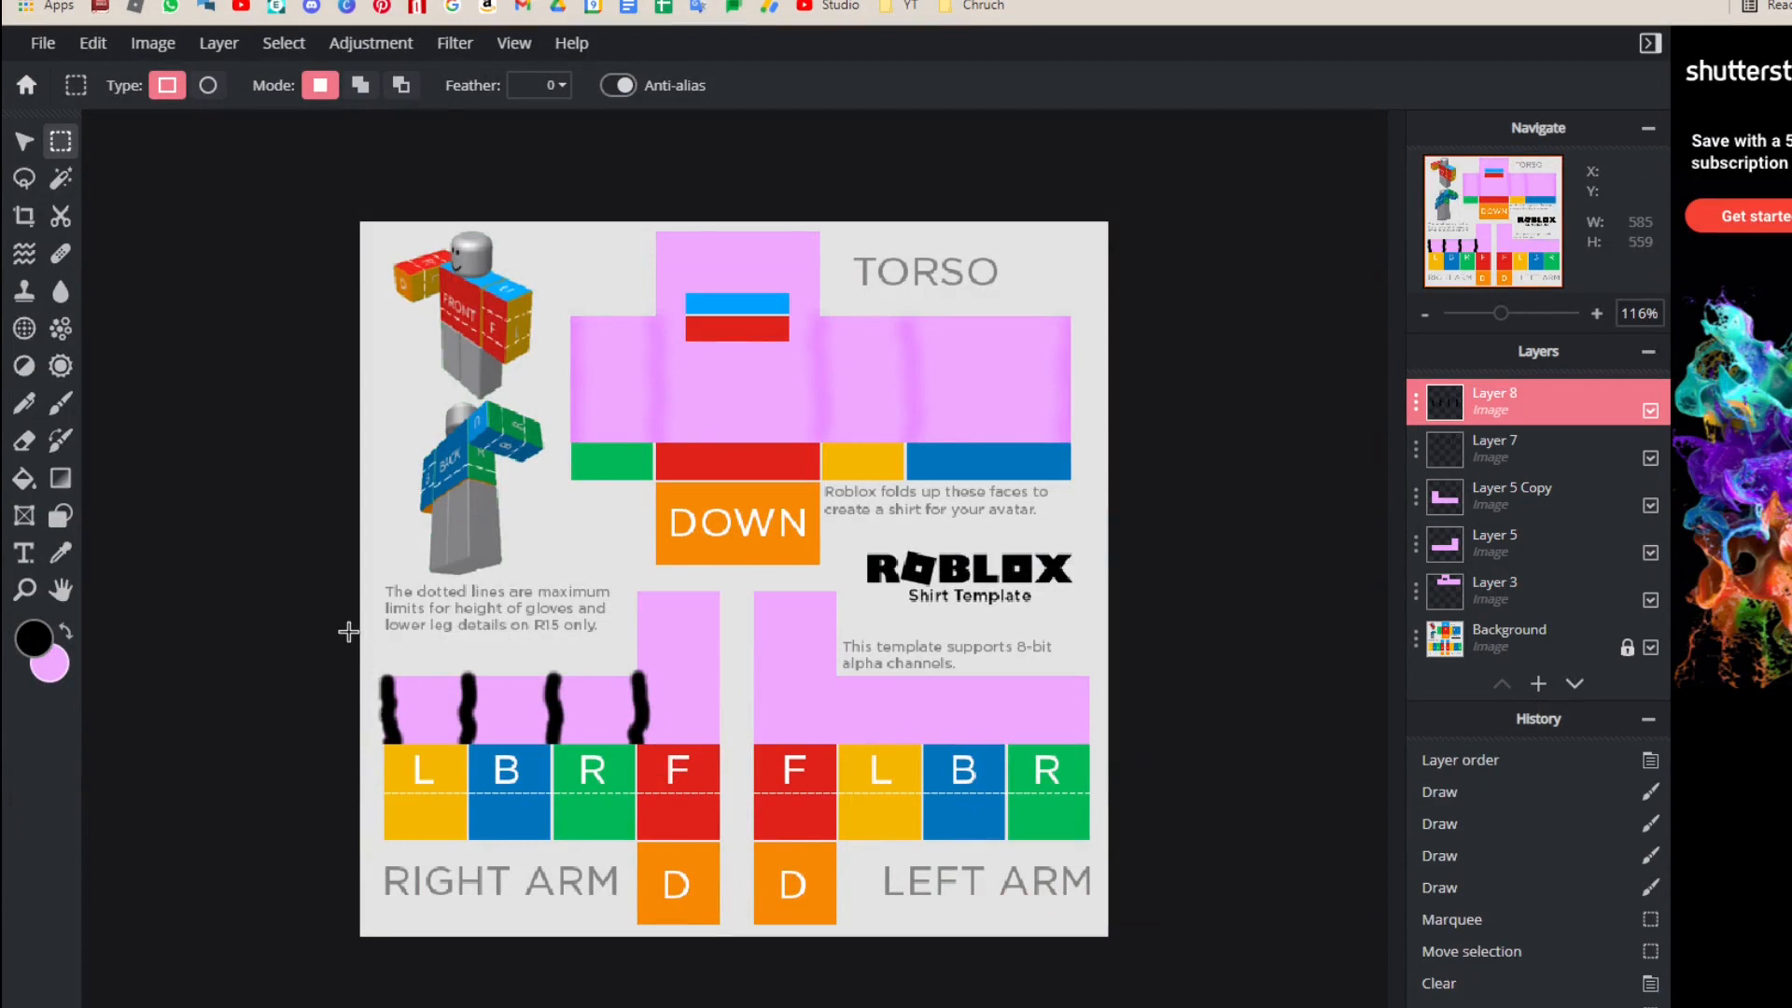
Step: Marquee an area about 19 by 149 px beside the right sleeve's outer edge, clear the stroke overhang and deselect
left_click_drag(347, 630, 384, 823)
left_click(384, 823)
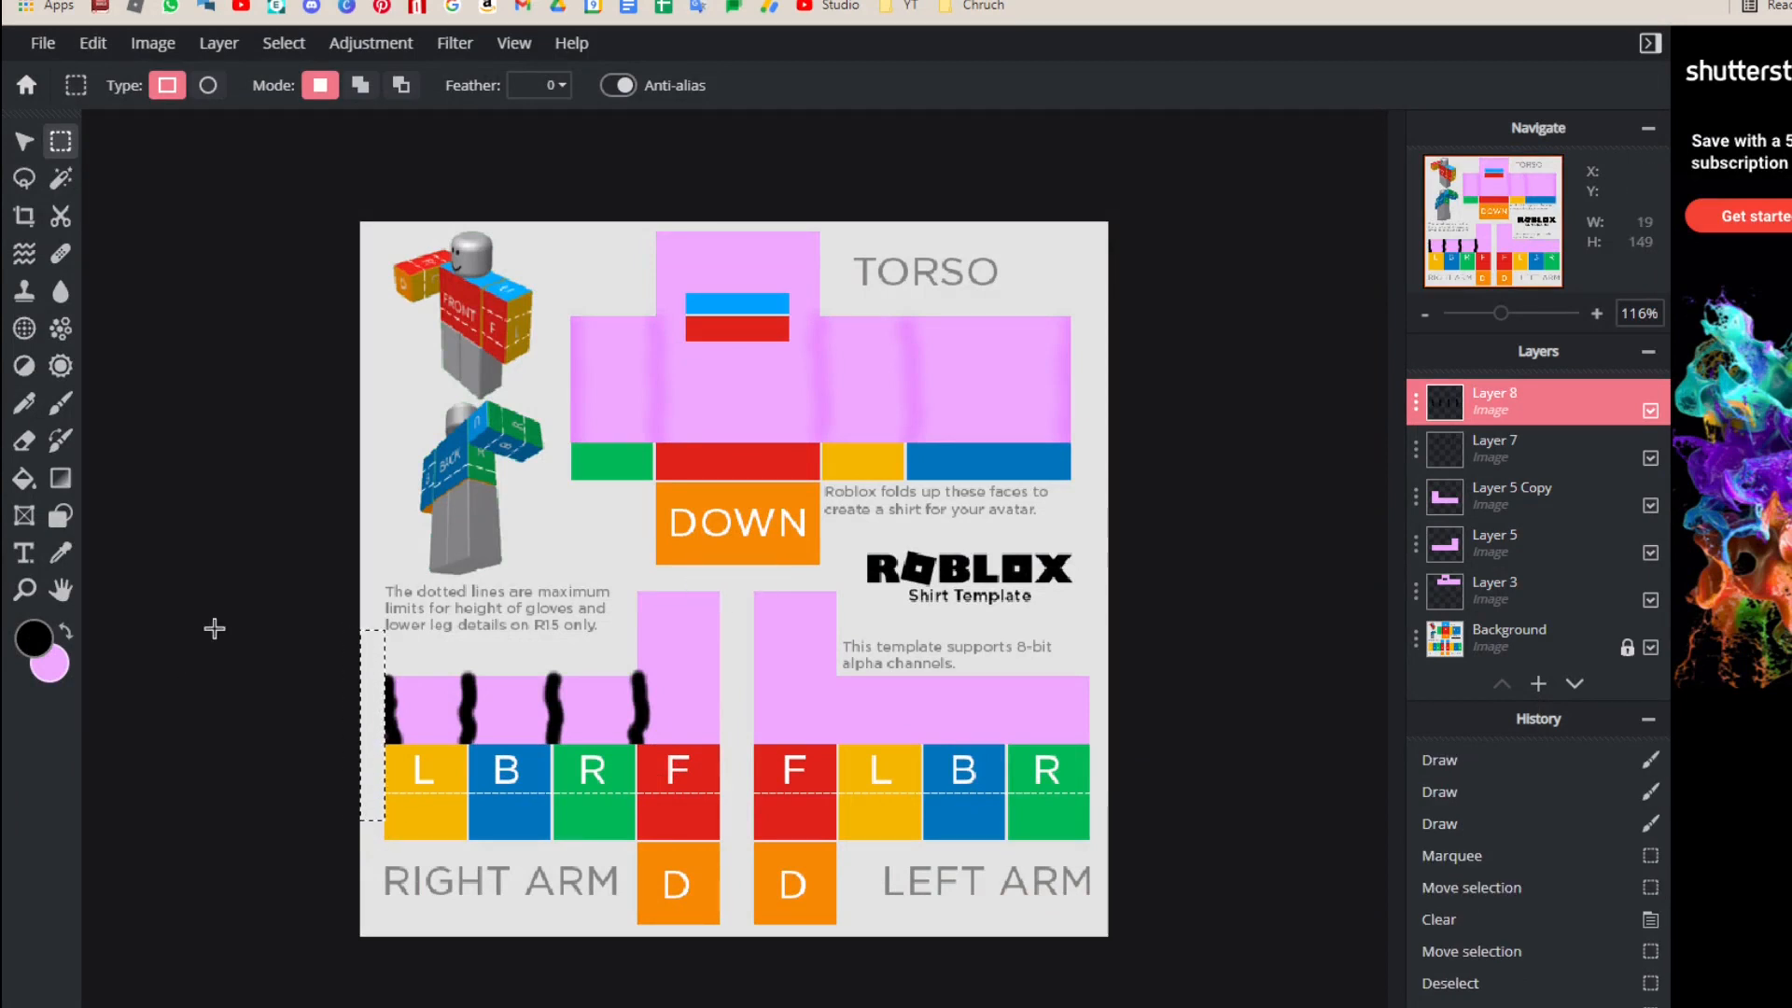
left_click(442, 598)
Step: Marquee an area about 208 by 30 px above the right sleeve's upper edge, clear the protruding stroke tips and deselect
scroll(286, 653, "up", 3)
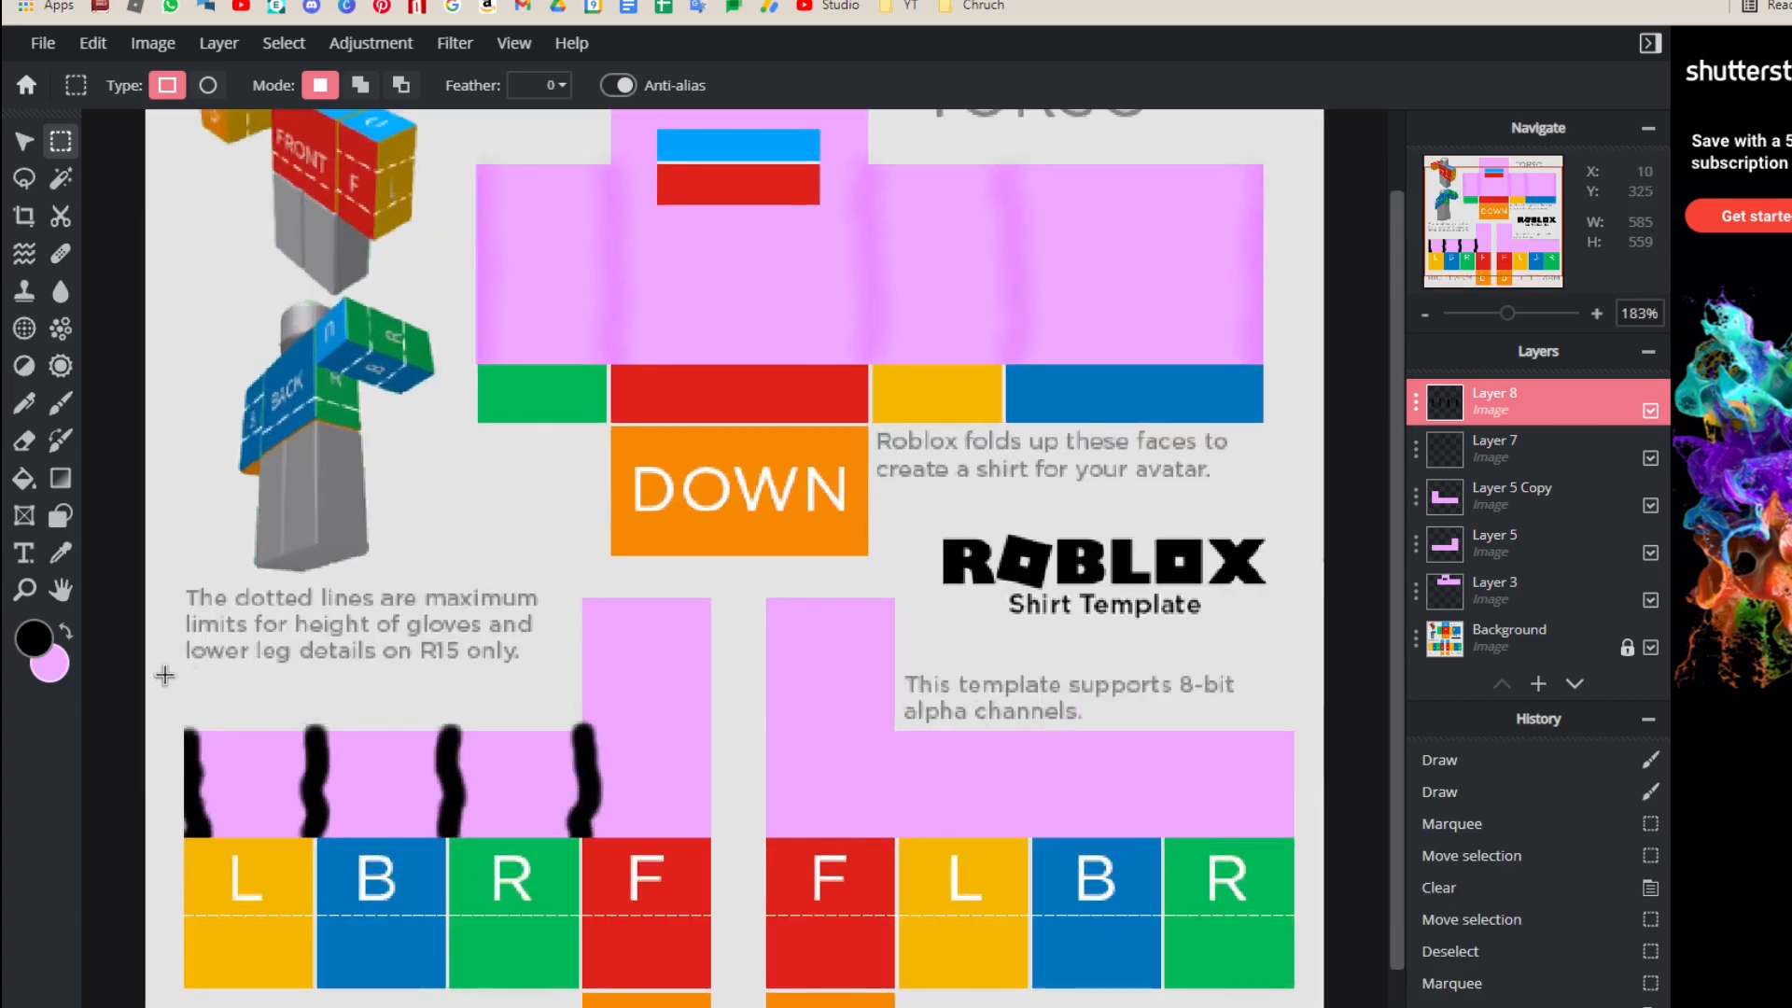
left_click_drag(164, 674, 580, 728)
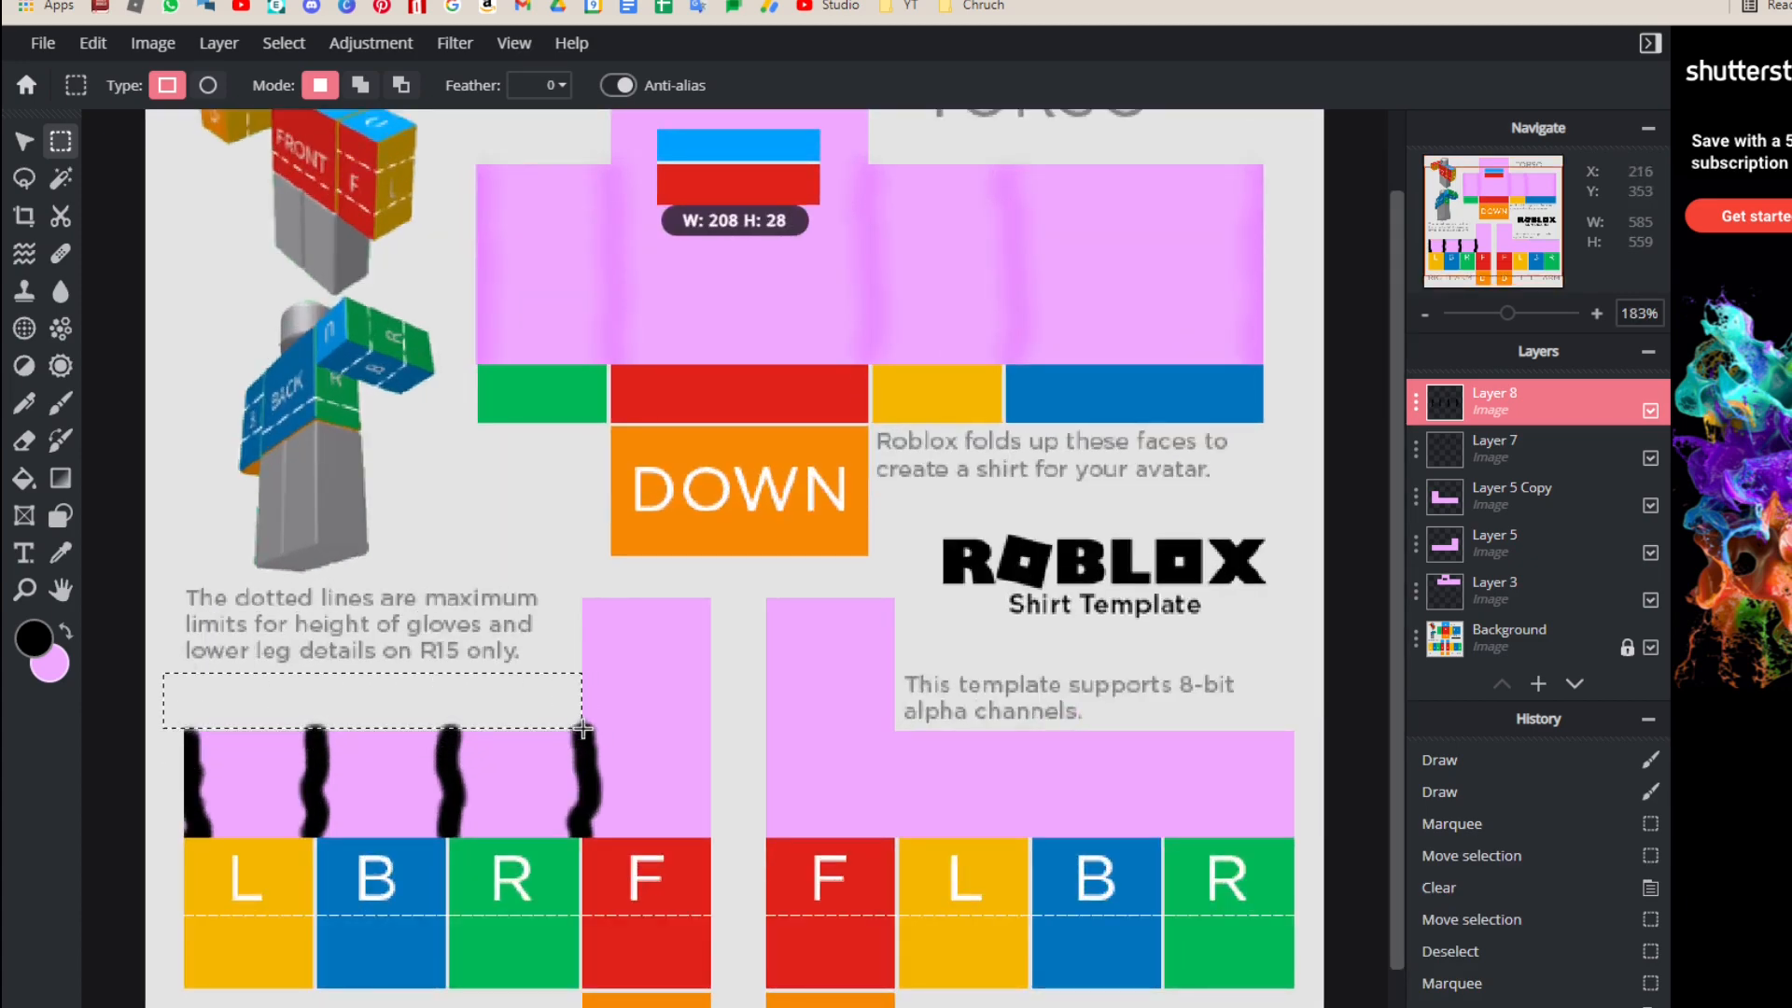
left_click_drag(584, 732, 583, 732)
key("Delete")
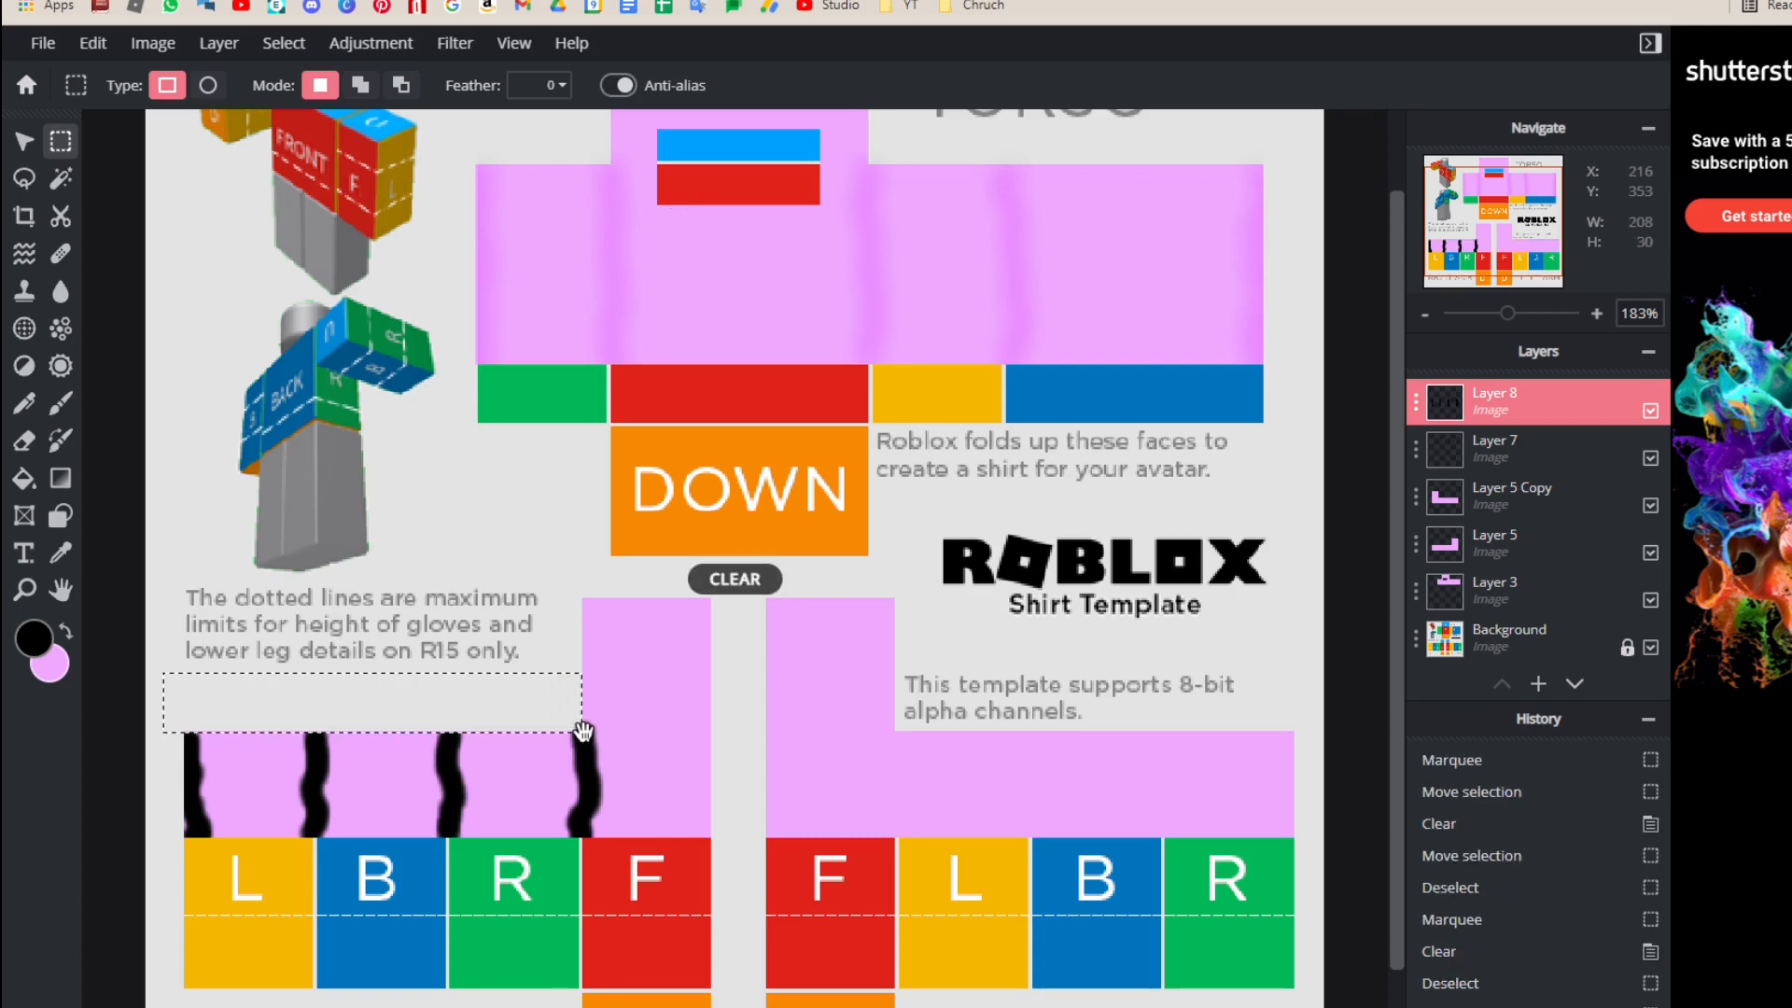
left_click(363, 513)
Step: Apply a Gaussian blur to the black sleeve strokes on Layer 8
left_click(23, 141)
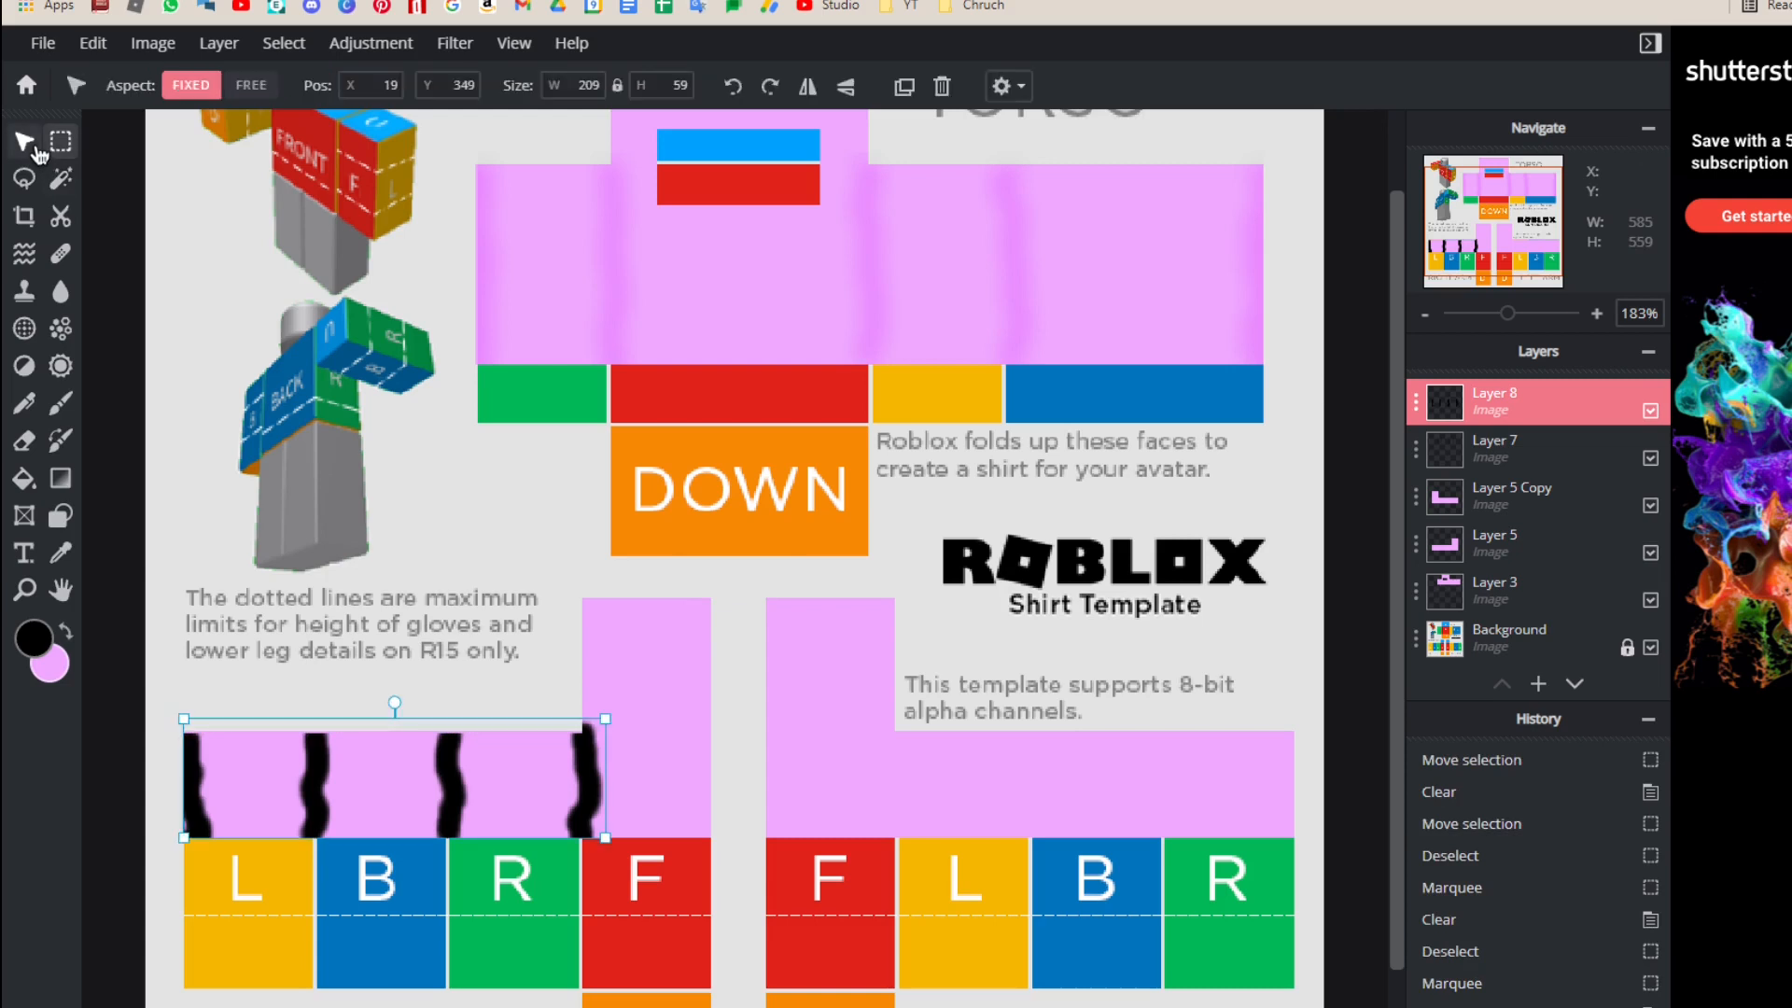
left_click(454, 43)
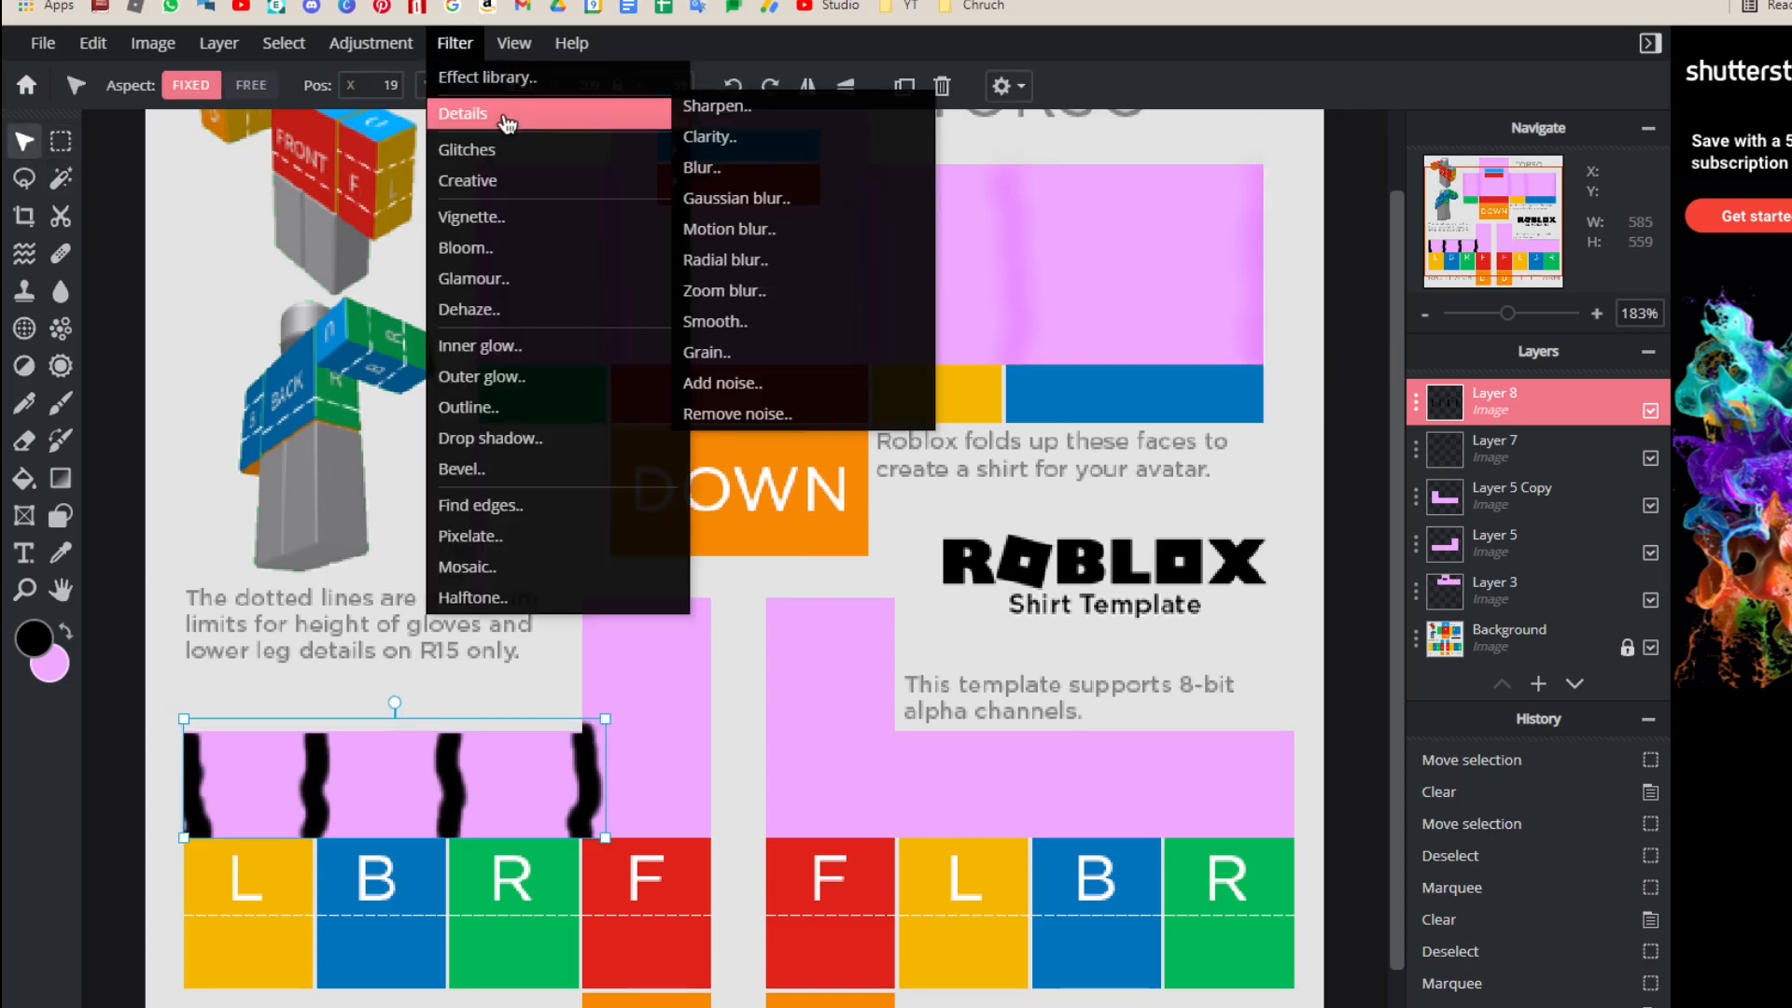
mouse_move(590, 122)
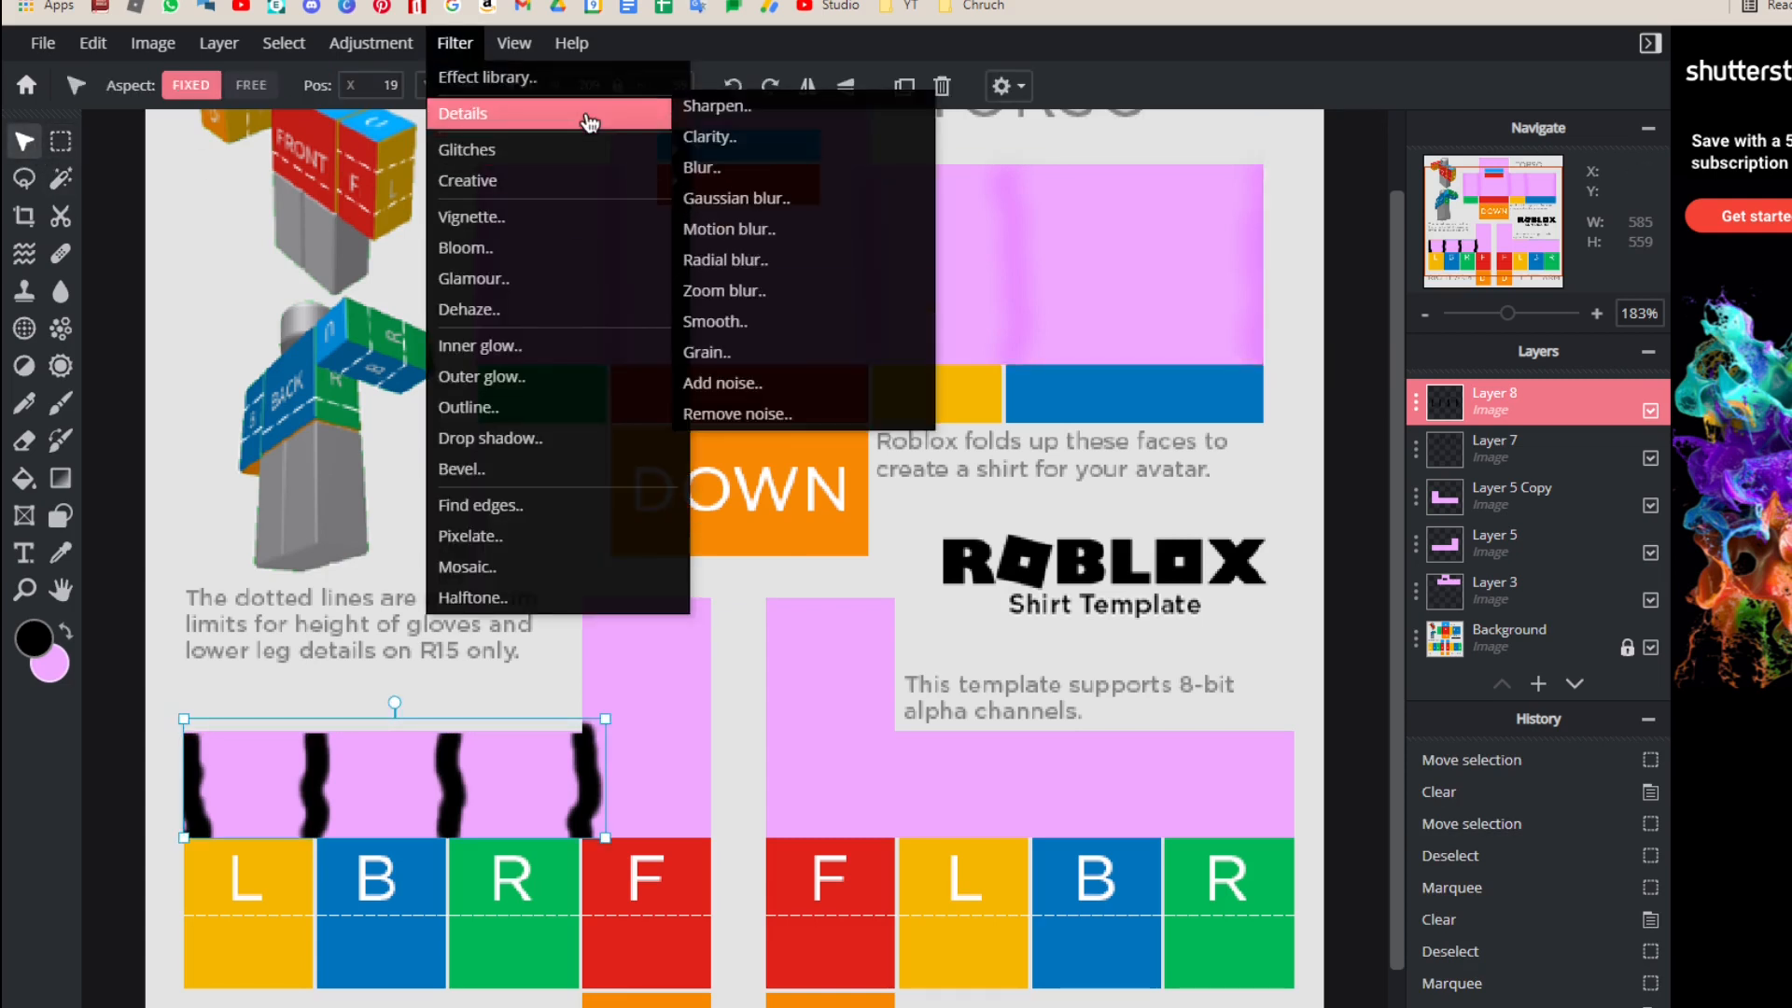
left_click(748, 198)
left_click_drag(738, 582, 1055, 627)
left_click(1066, 643)
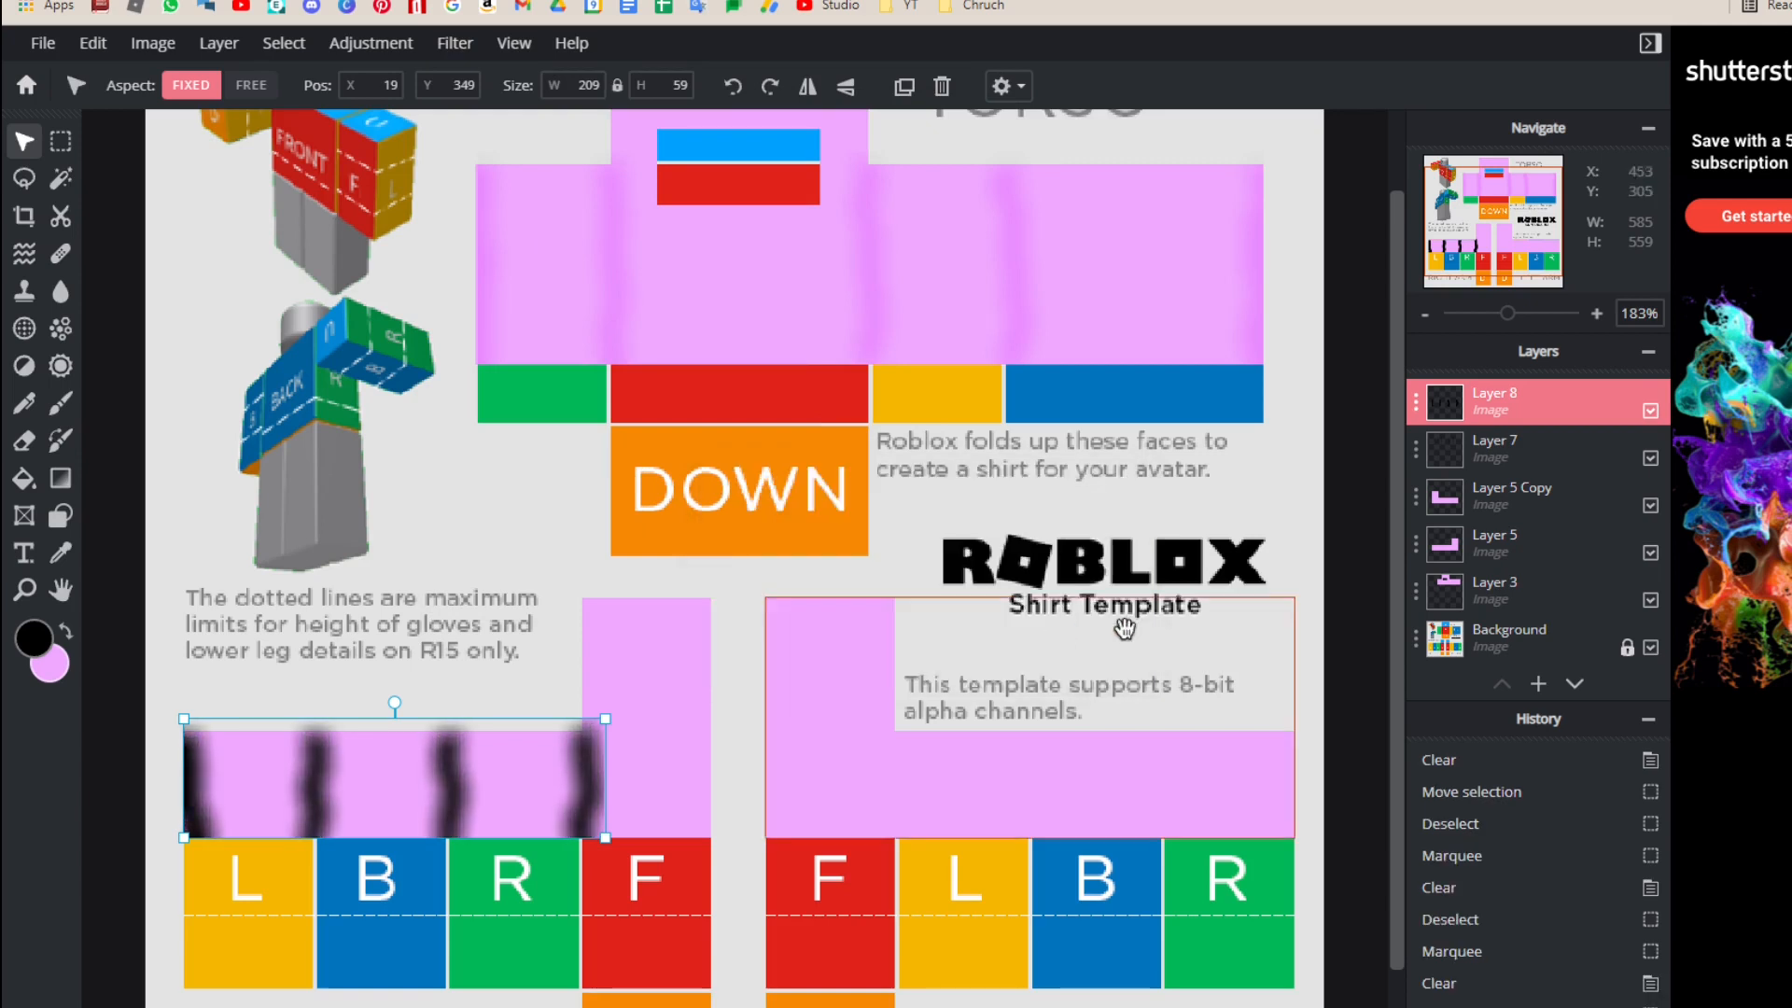
Step: Set Layer 8's blend mode to Overlay and its transparency to 35, then deselect the layer
left_click(1416, 399)
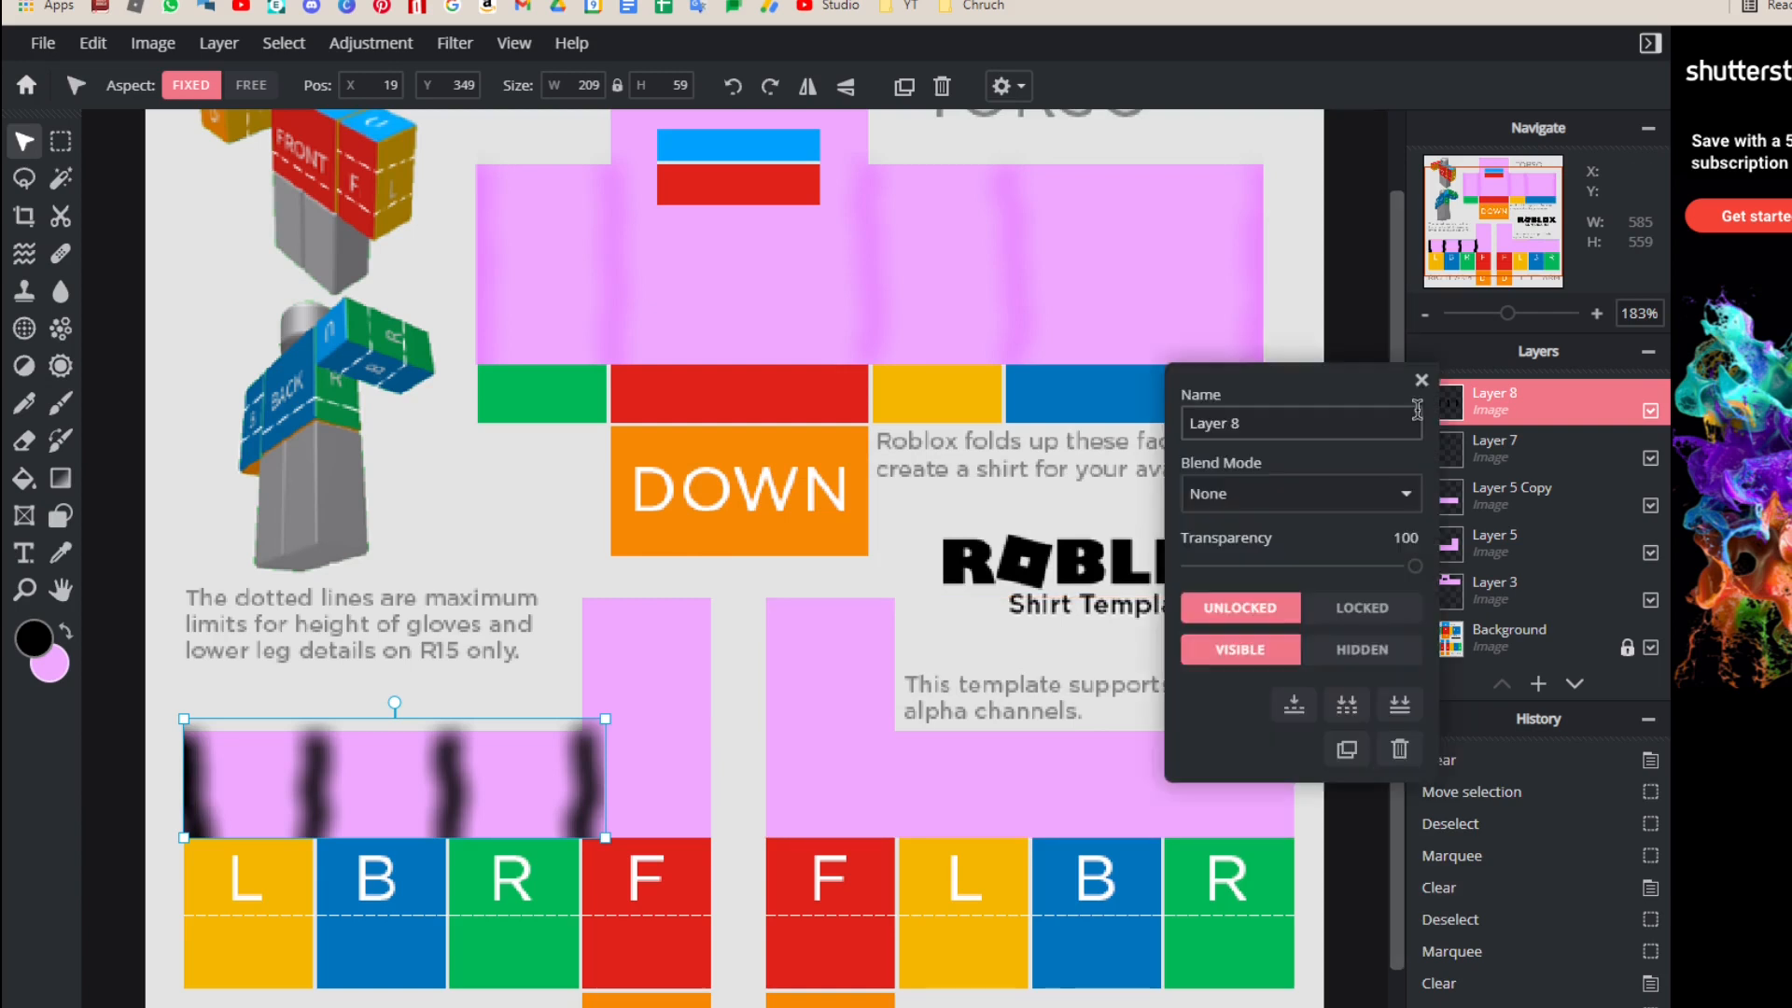
left_click(1293, 493)
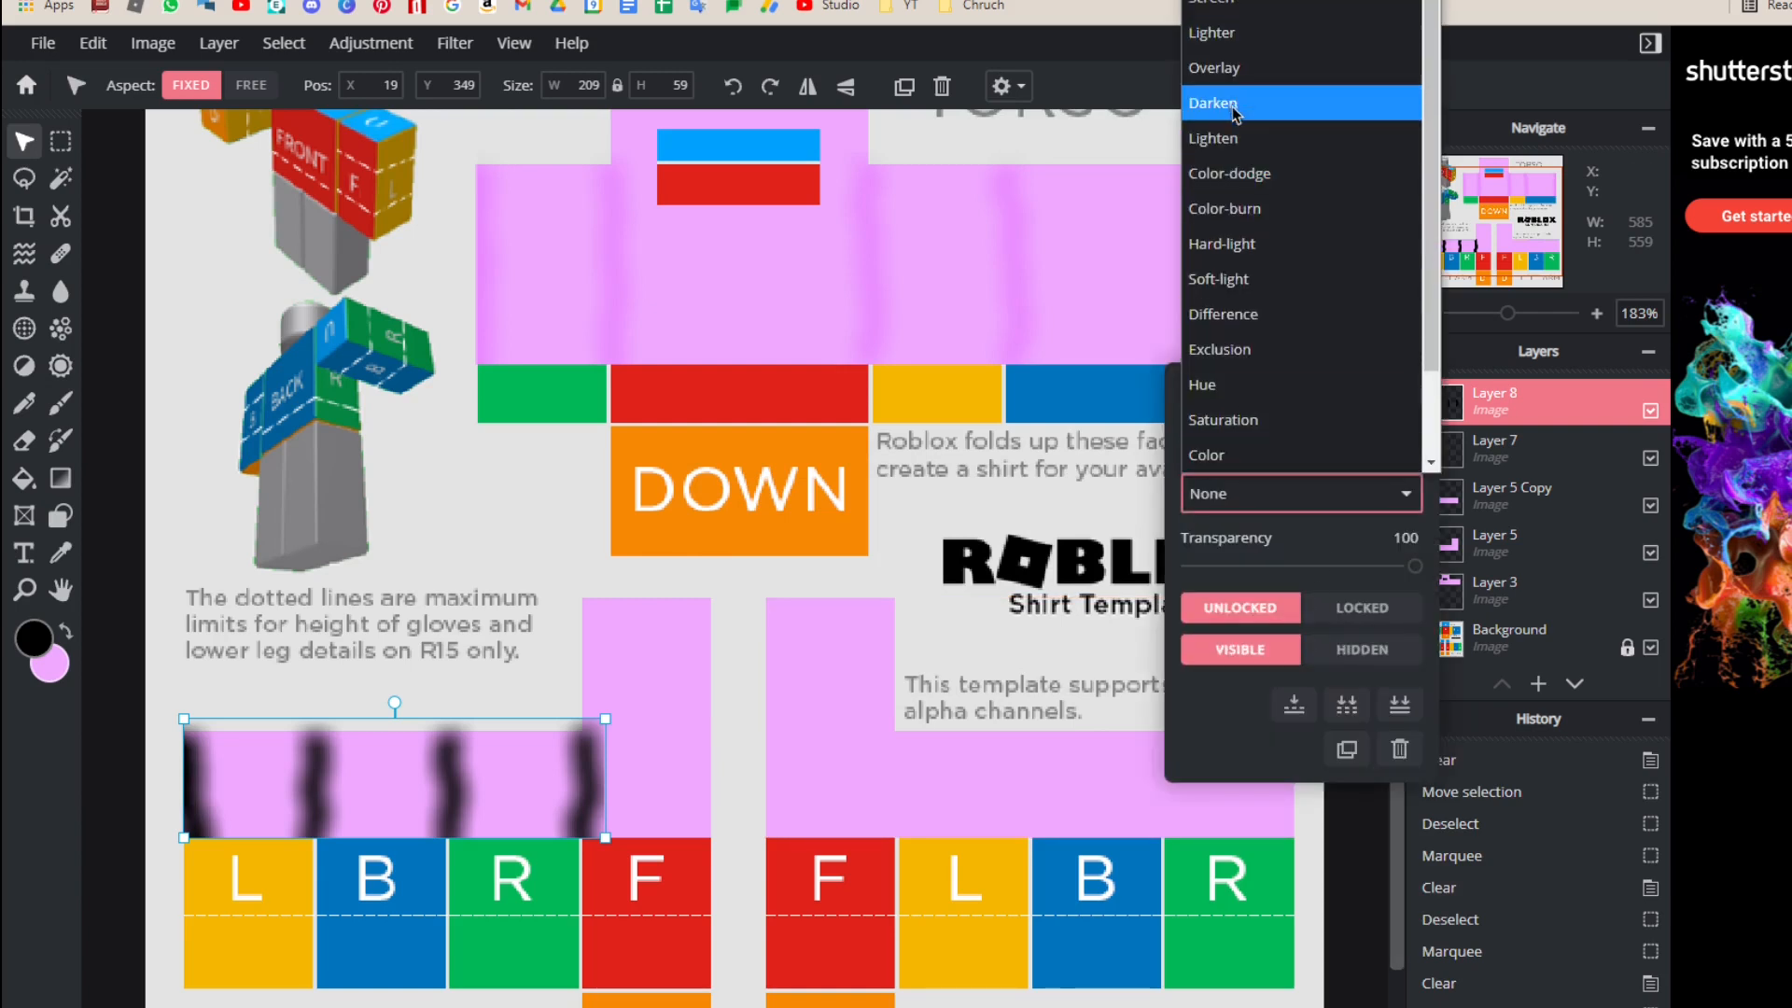
left_click(1228, 72)
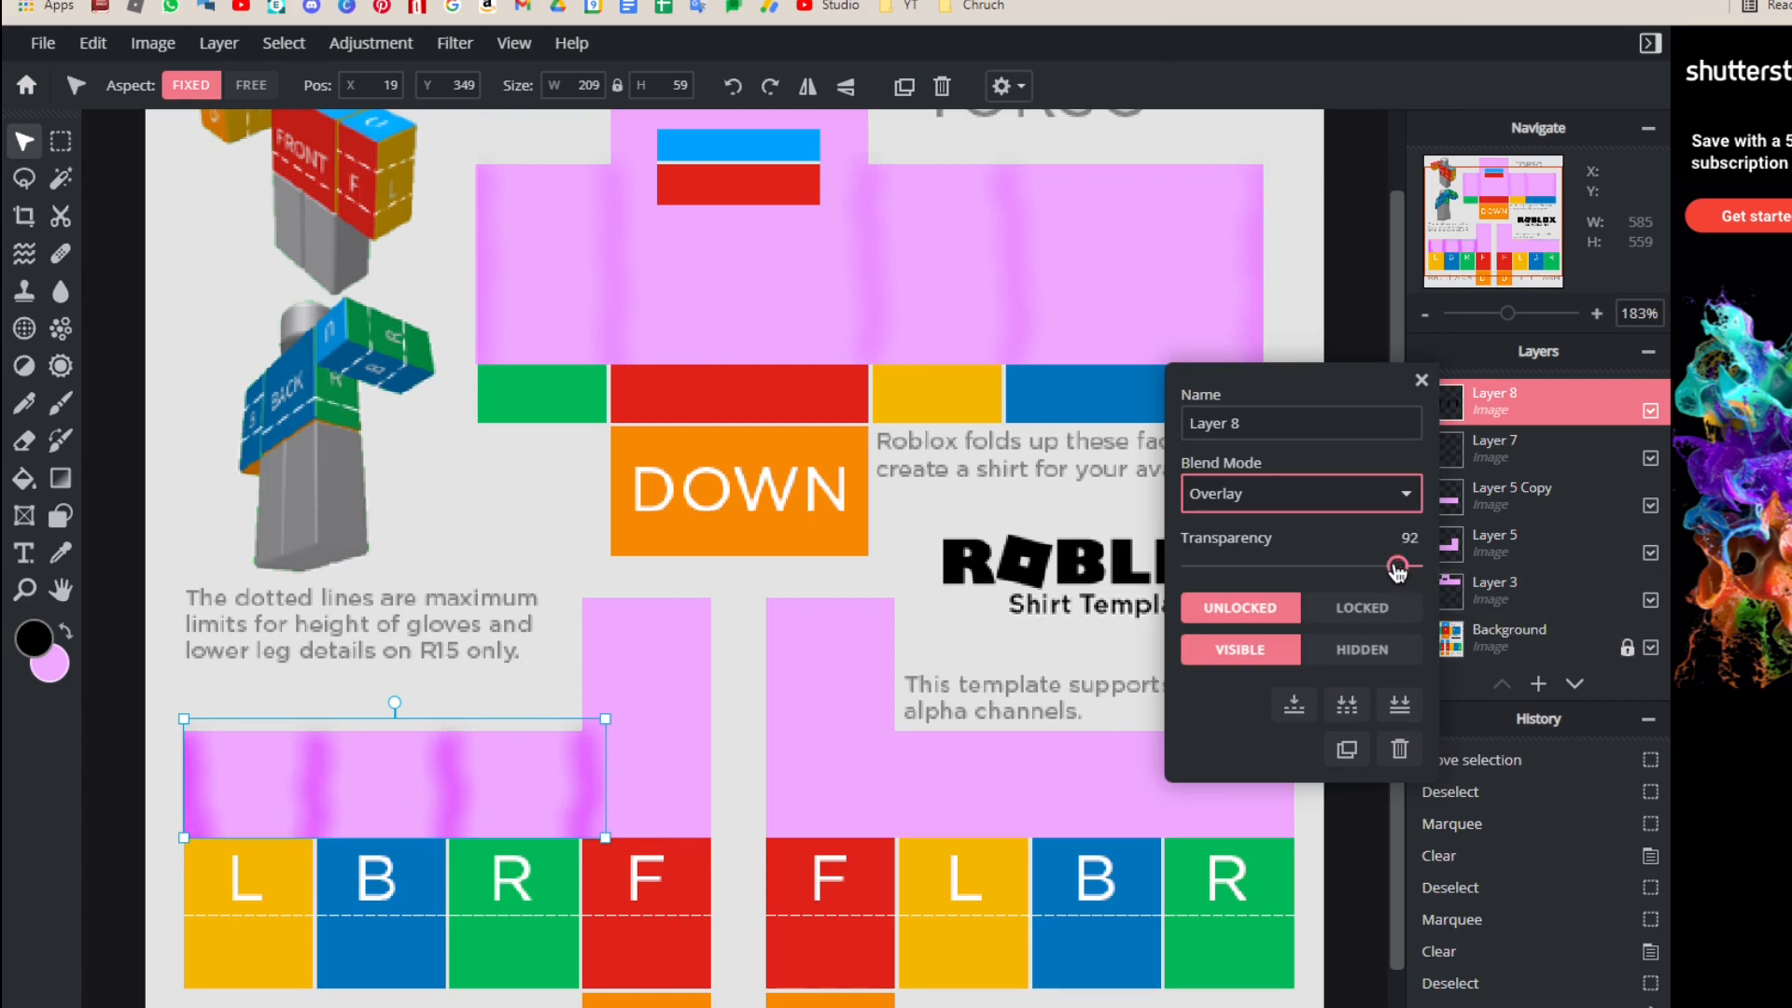
left_click_drag(1398, 570, 1297, 565)
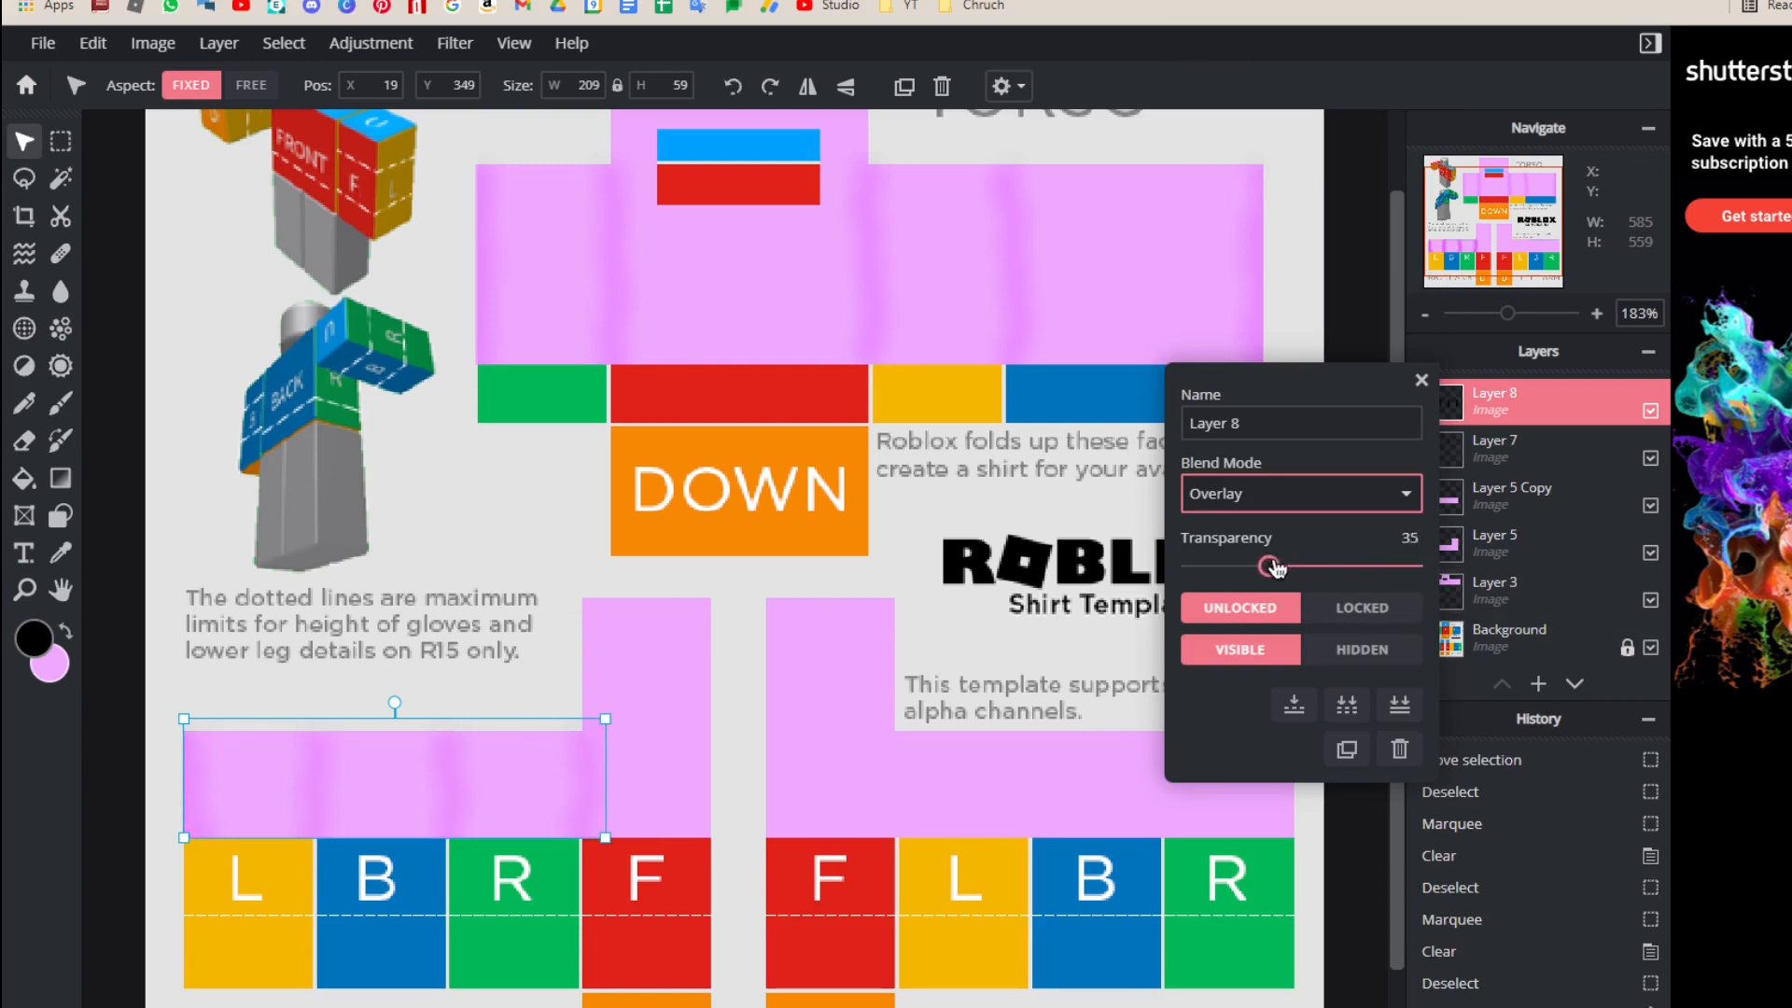
left_click(1422, 381)
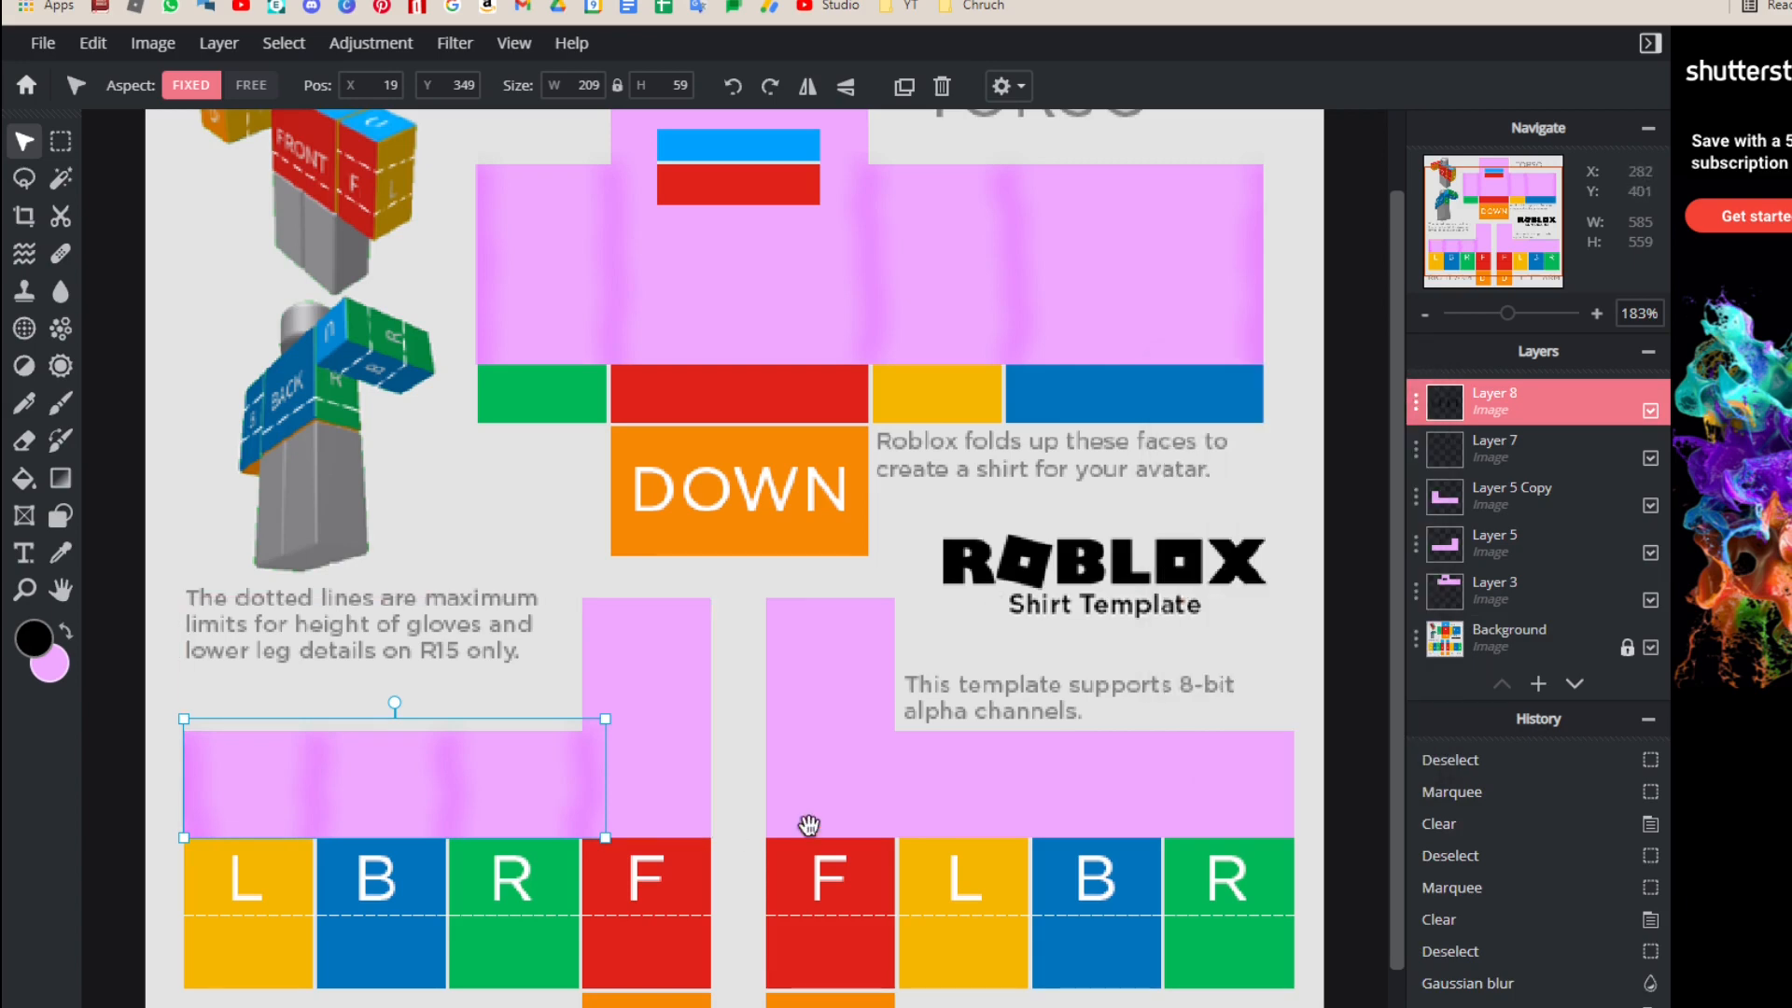
left_click(446, 549)
scroll(790, 604, "down", 3)
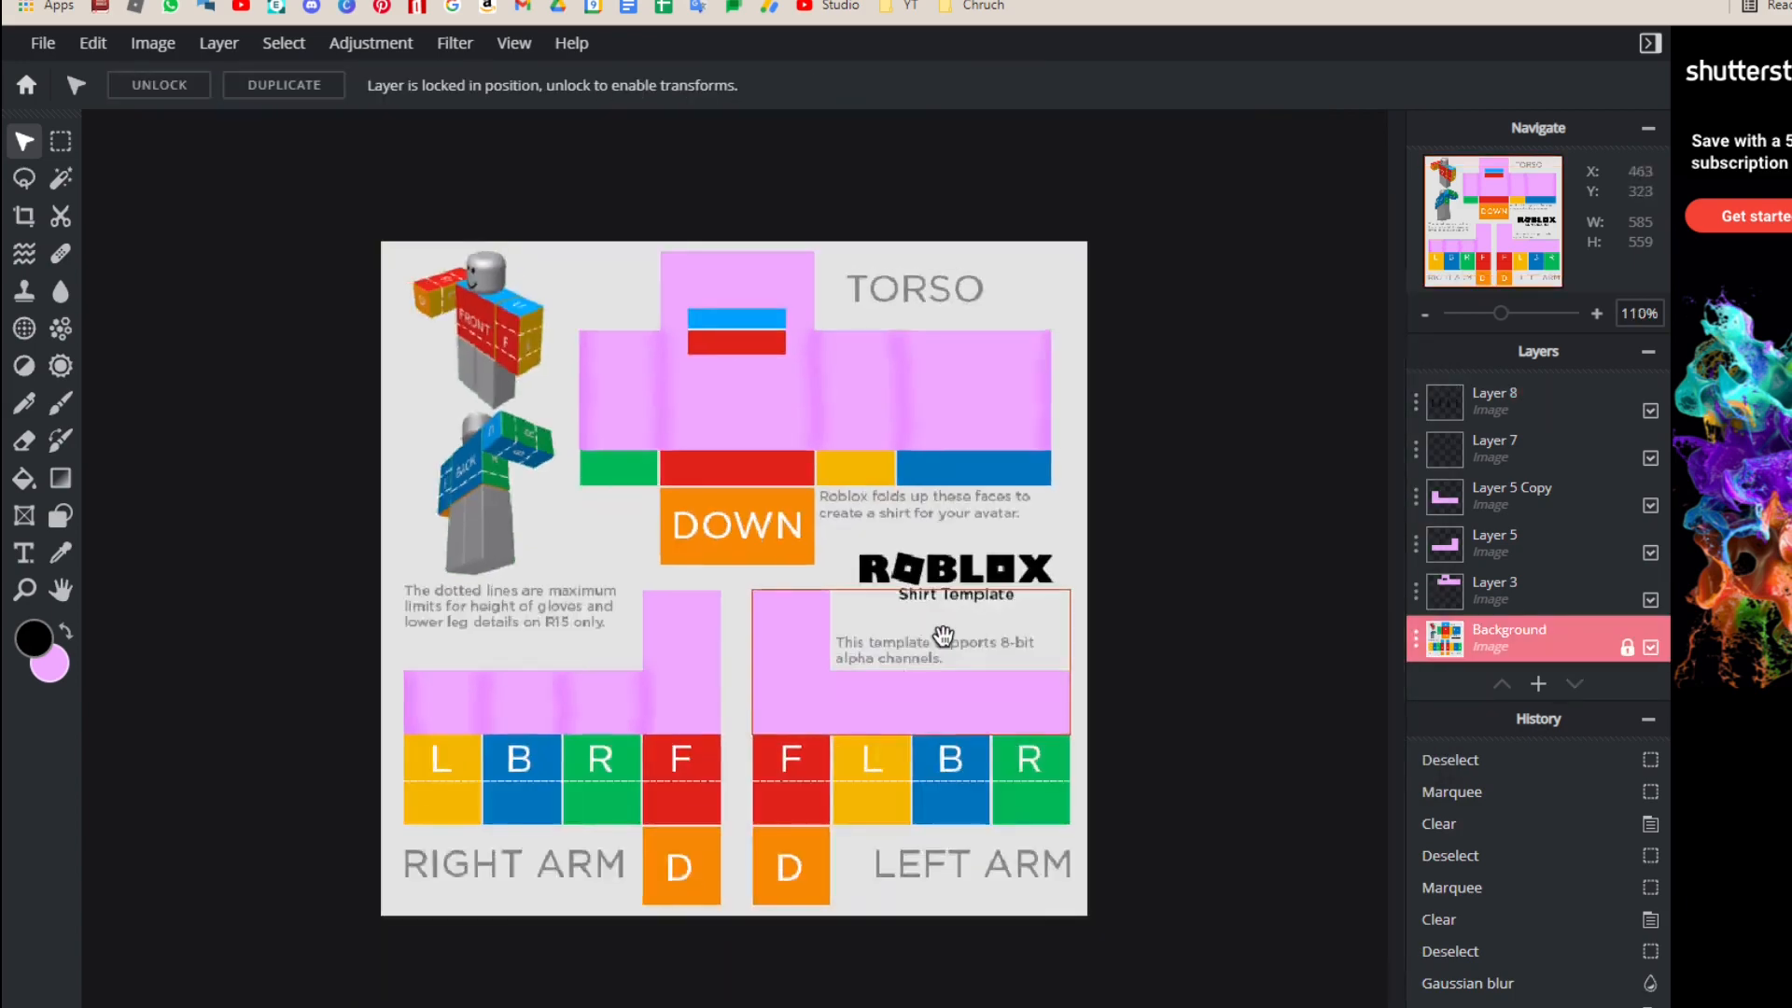
Step: Duplicate the right sleeve's shading layer and place the copy over the left arm sleeve at X 368, Y 349
scroll(752, 571, "up", 2)
left_click(296, 744)
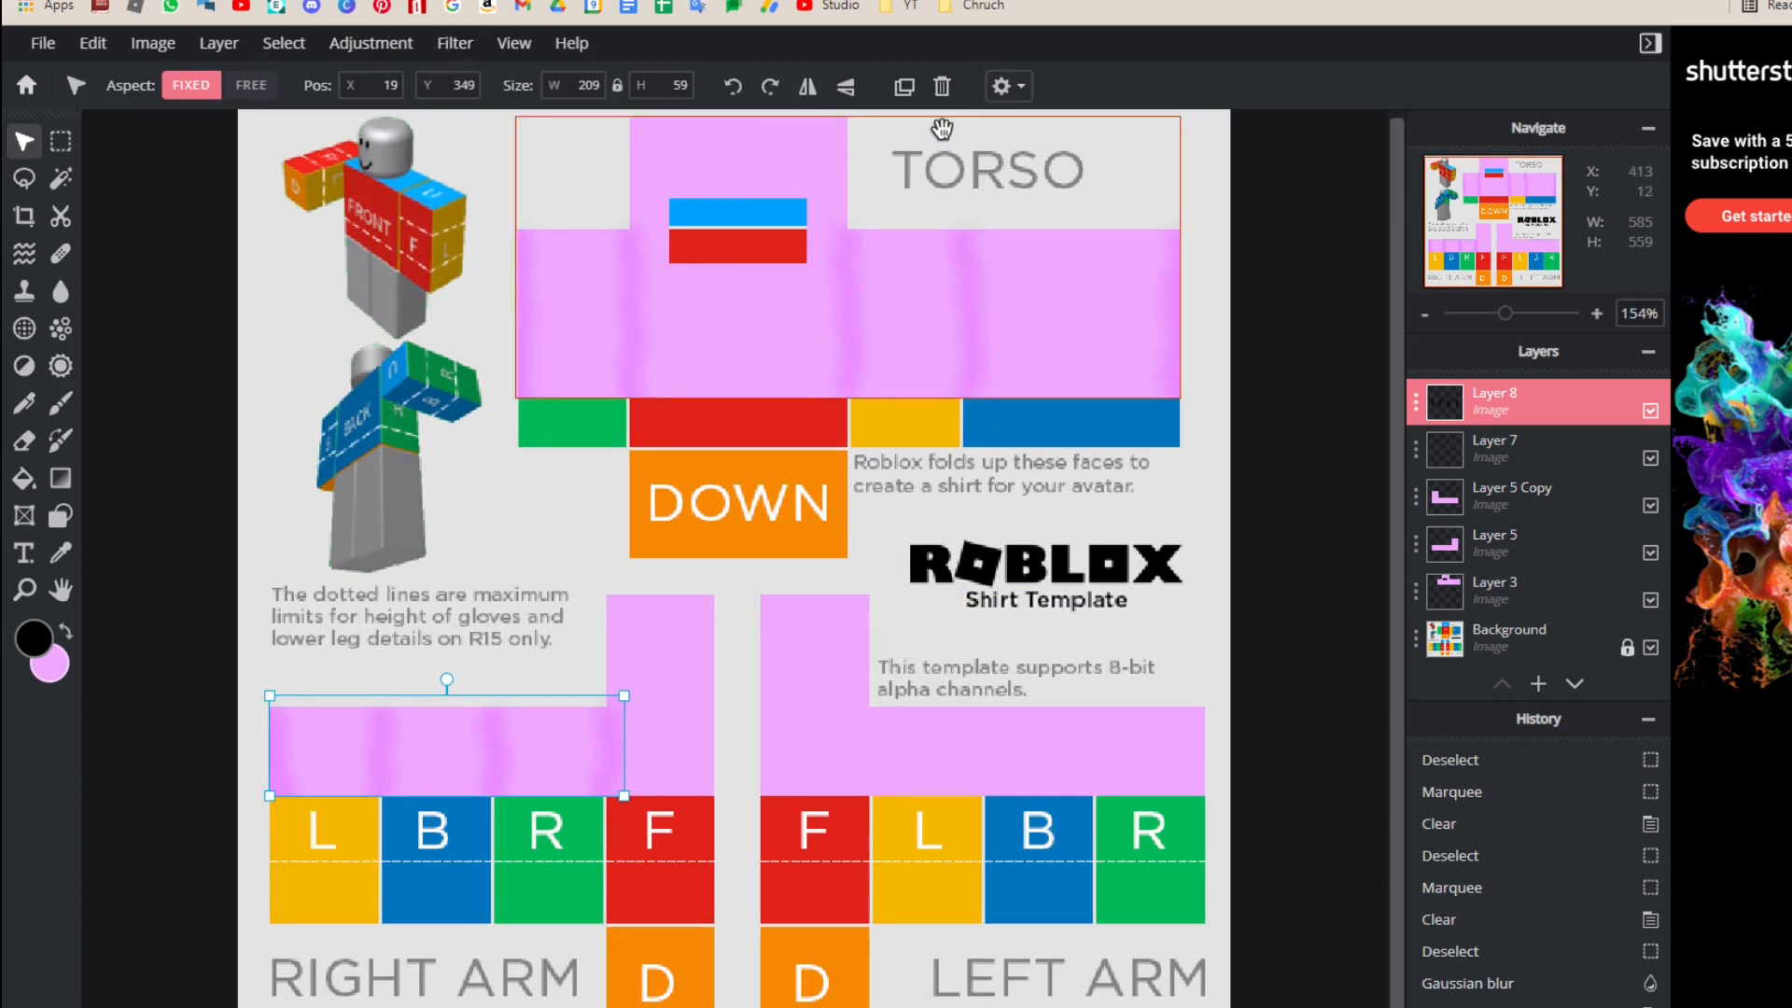
left_click(905, 86)
left_click_drag(415, 799, 1007, 796)
scroll(1017, 784, "up", 3)
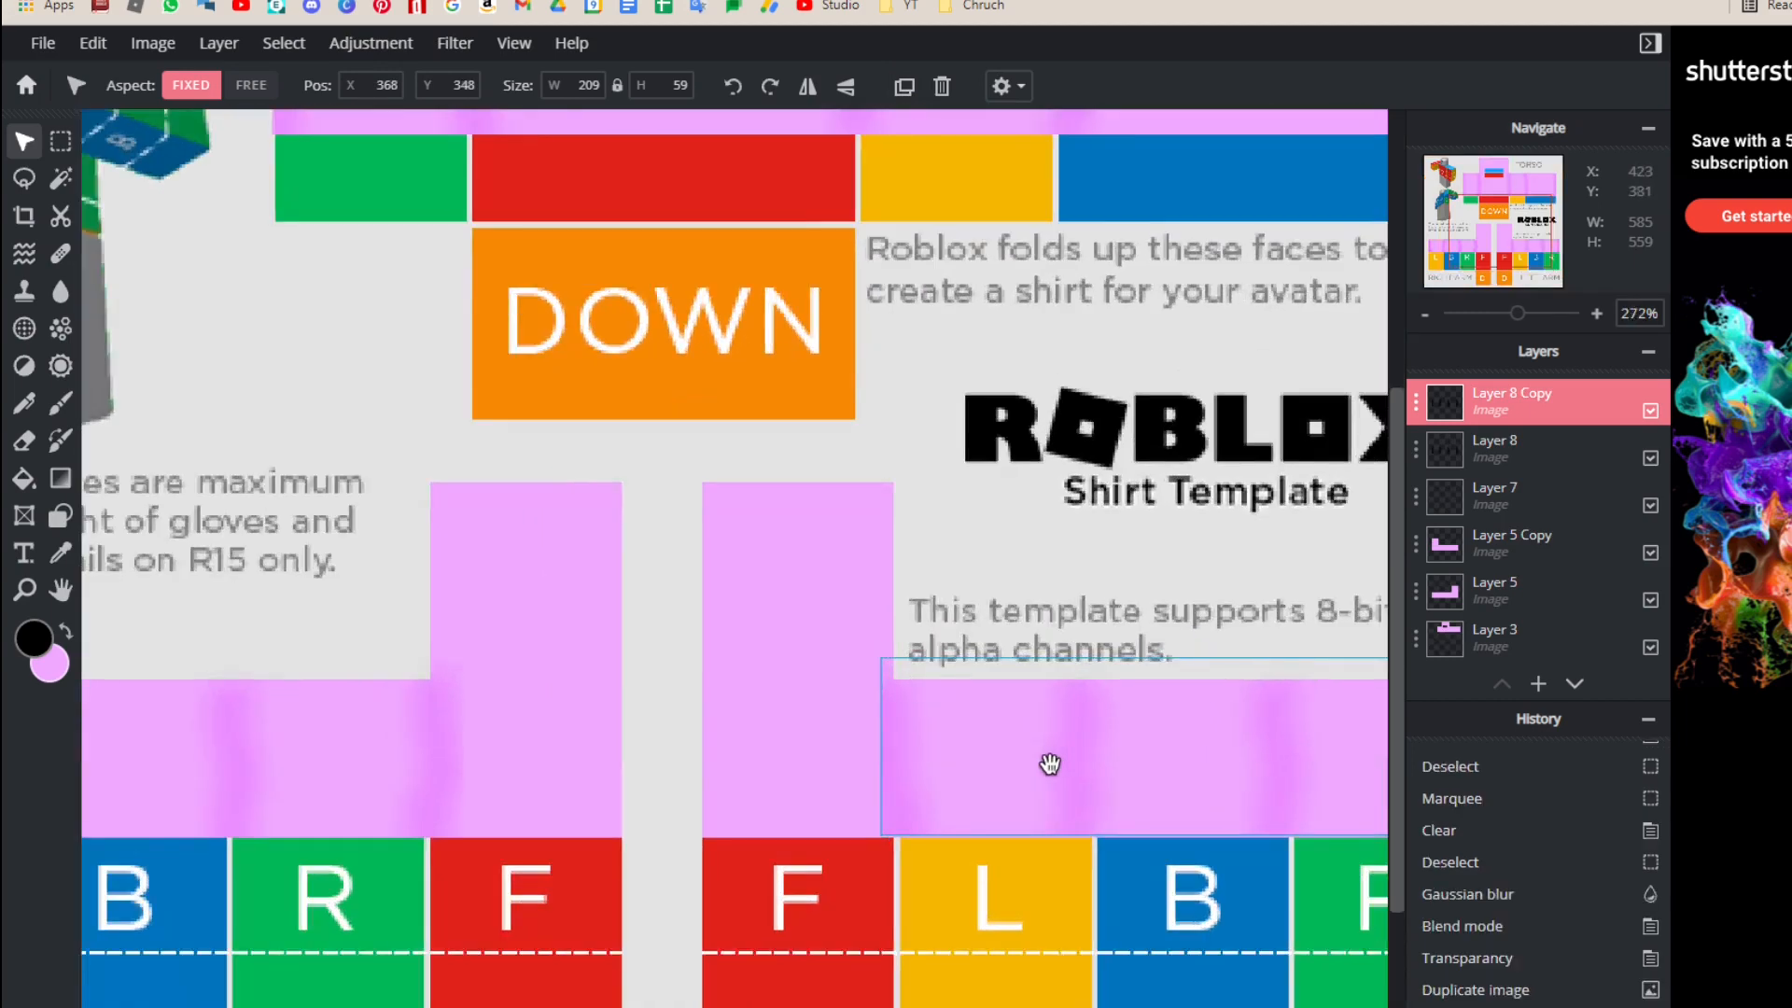
left_click(964, 734)
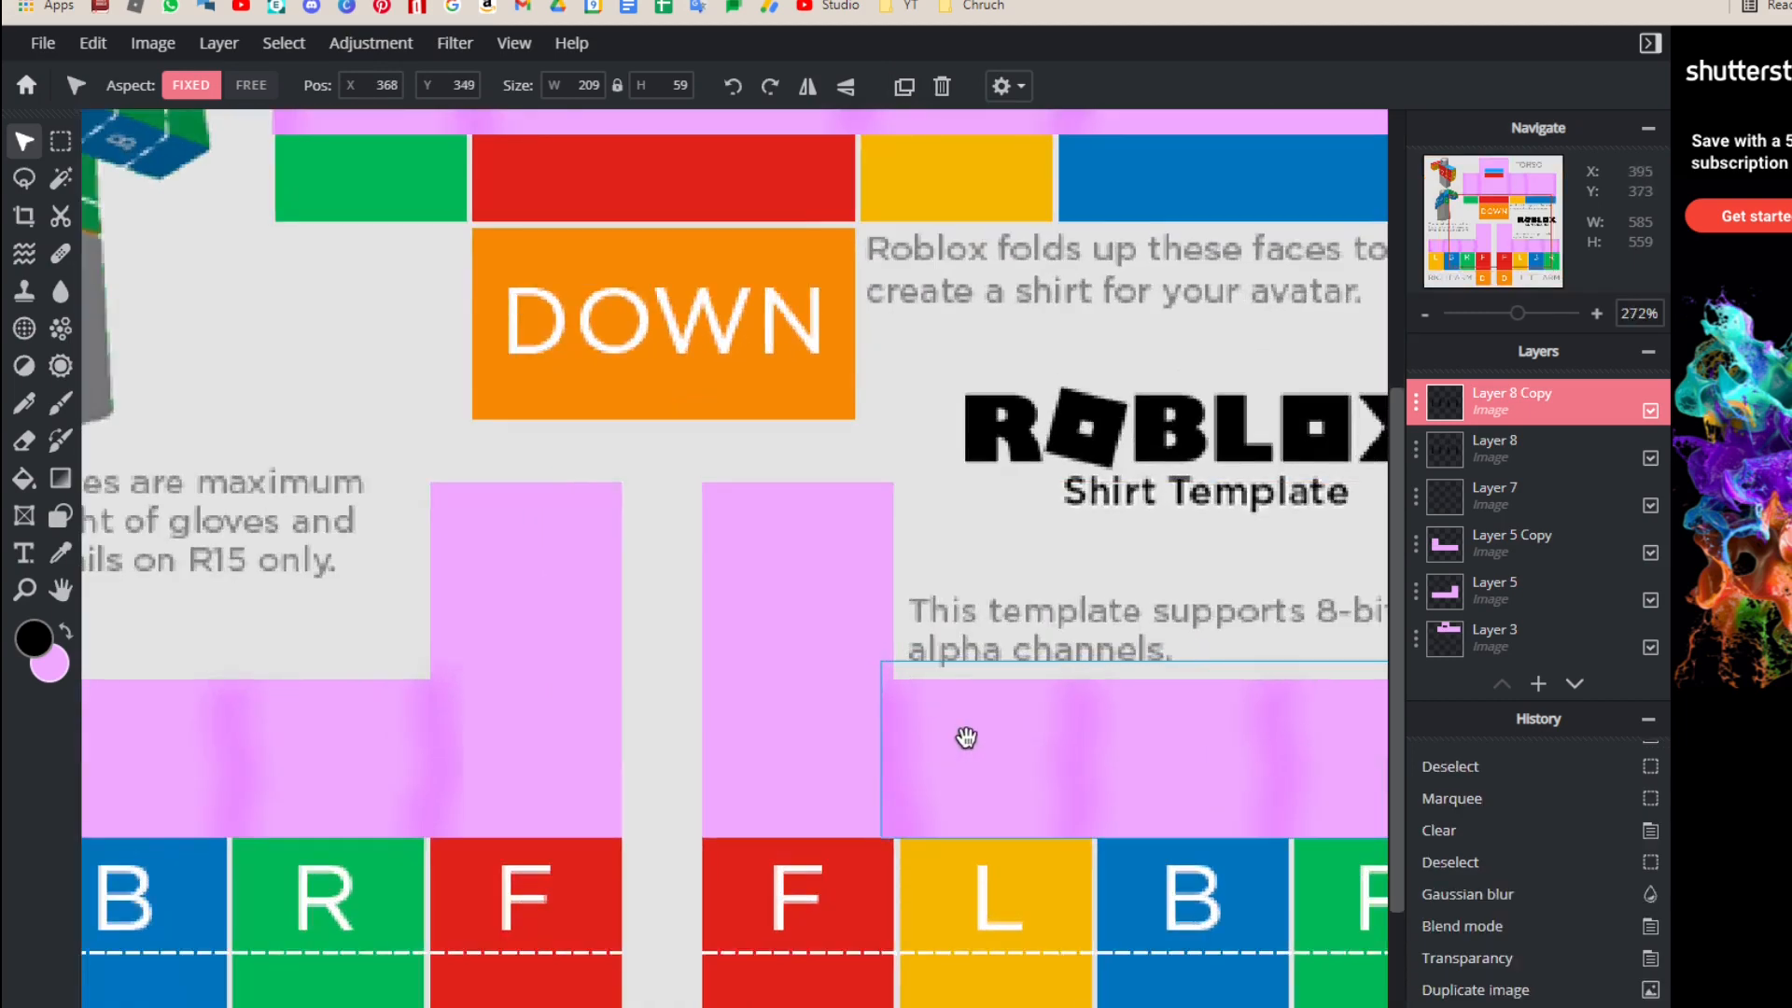
left_click(844, 561)
scroll(1229, 672, "down", 4)
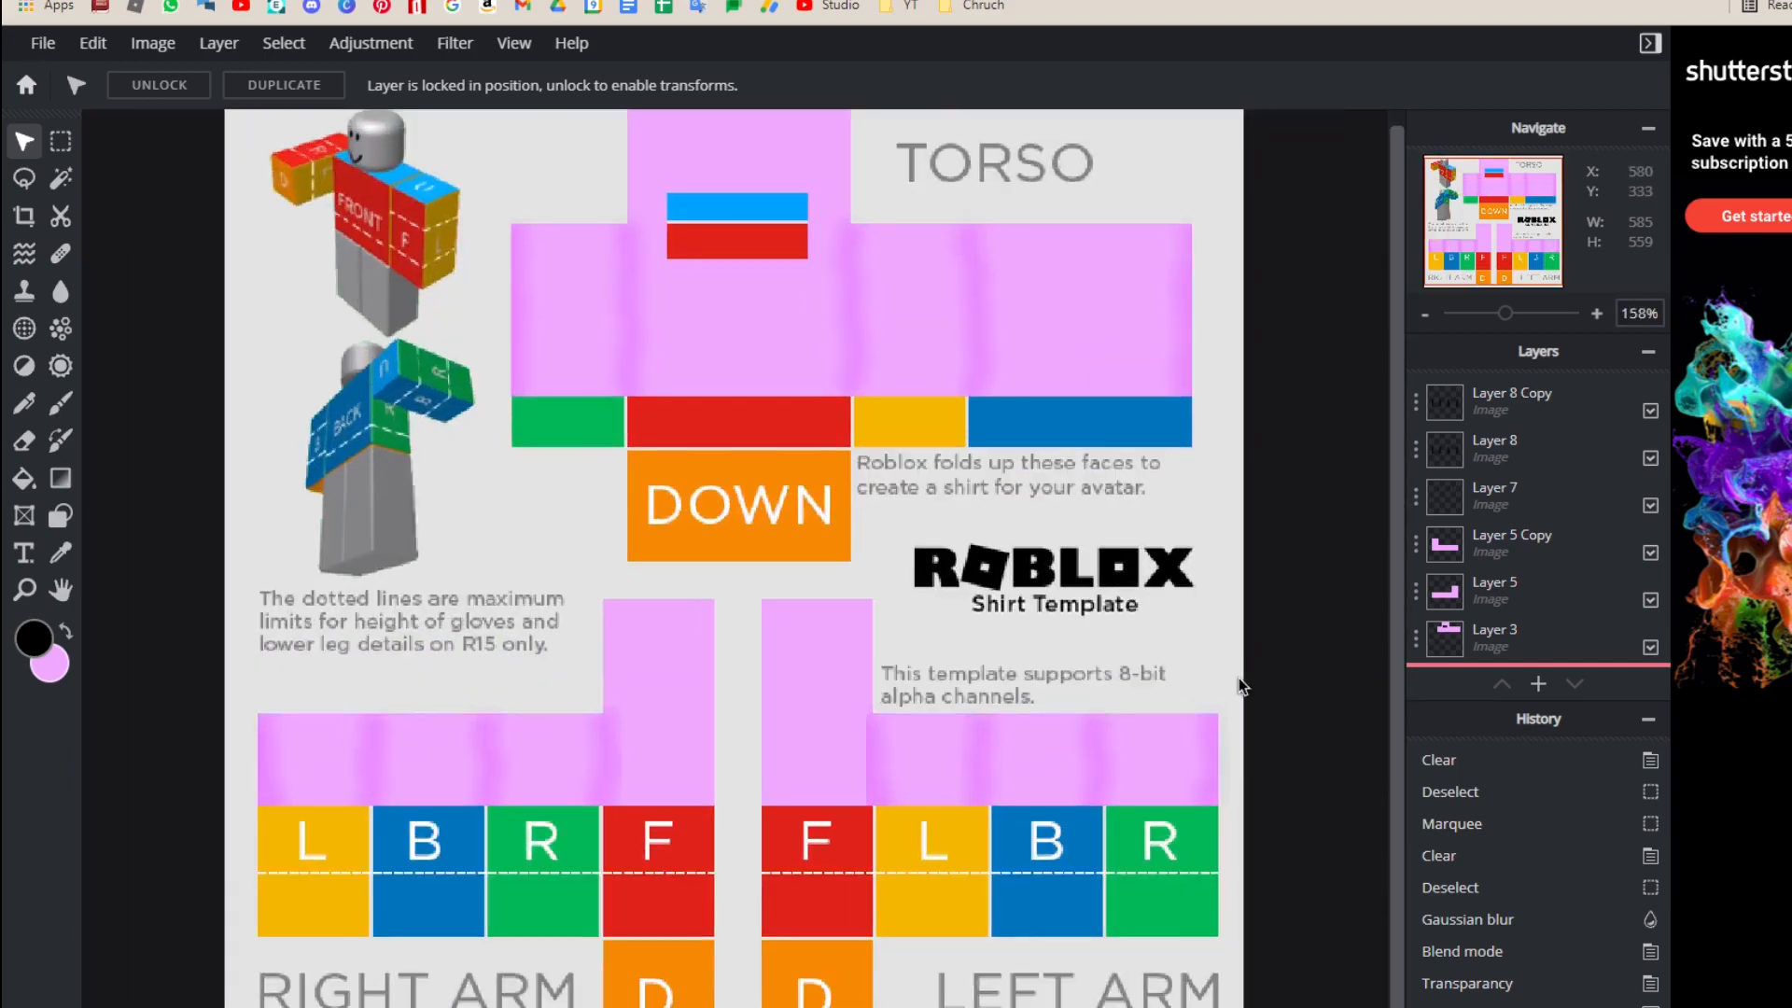
left_click(994, 789)
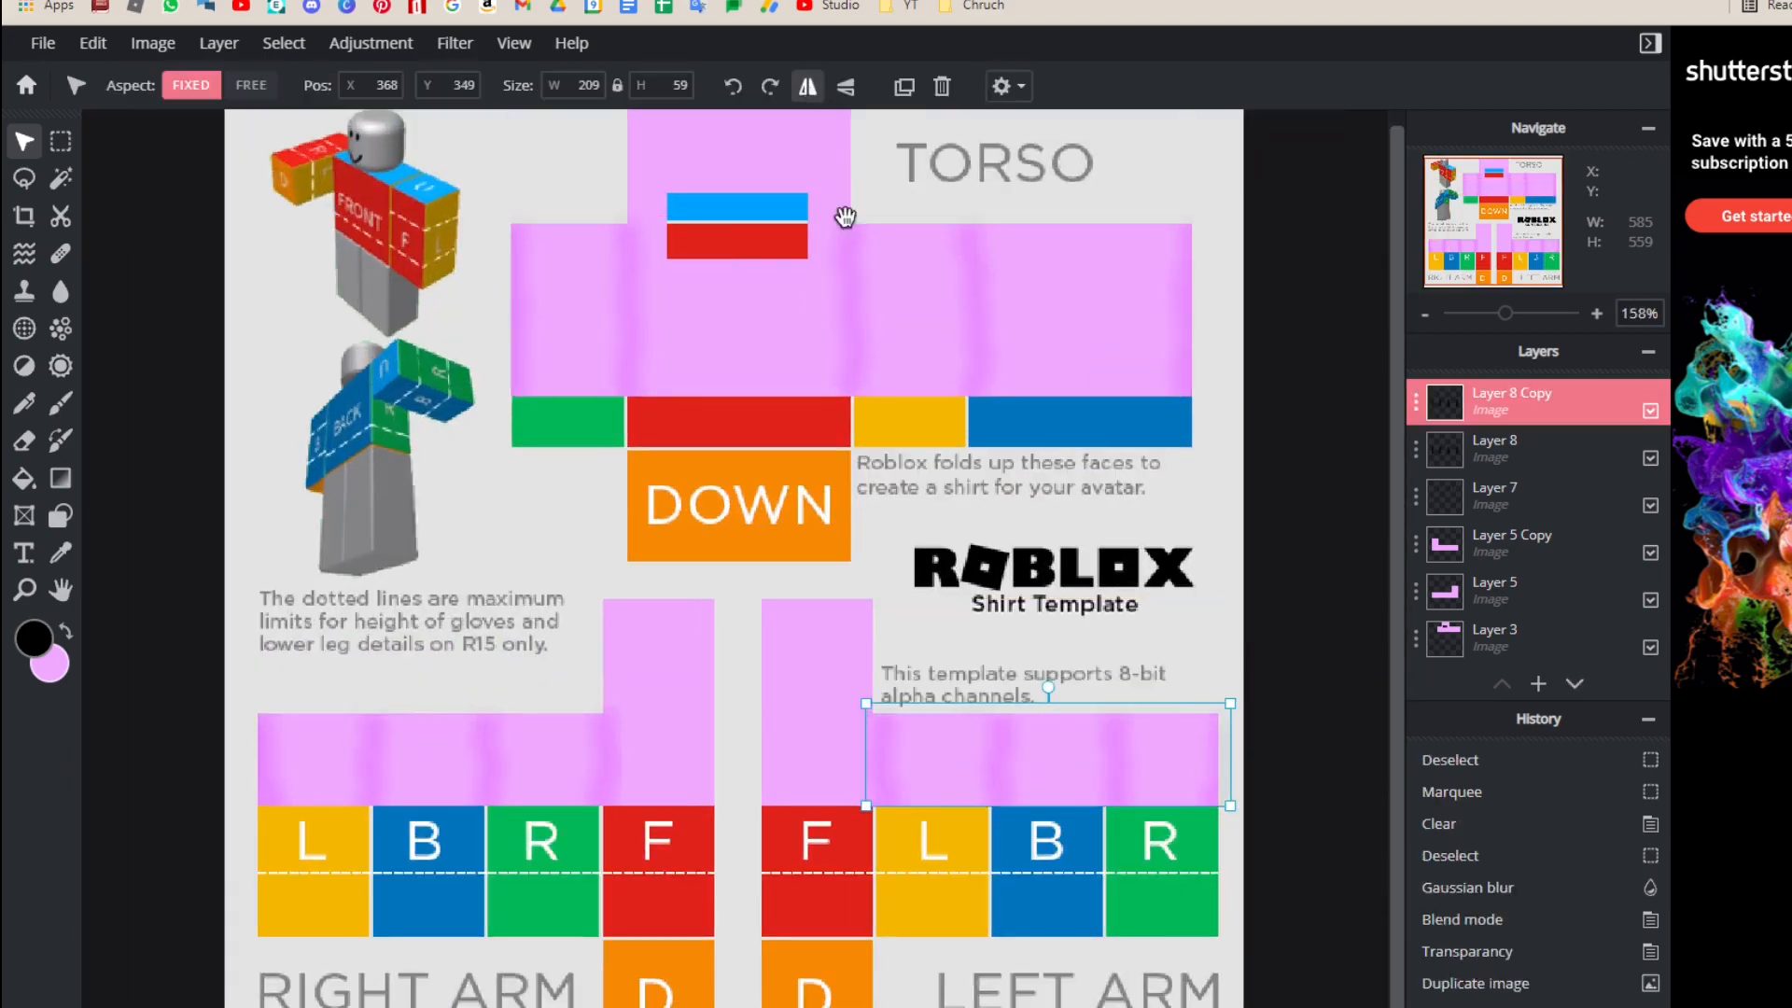
left_click(945, 542)
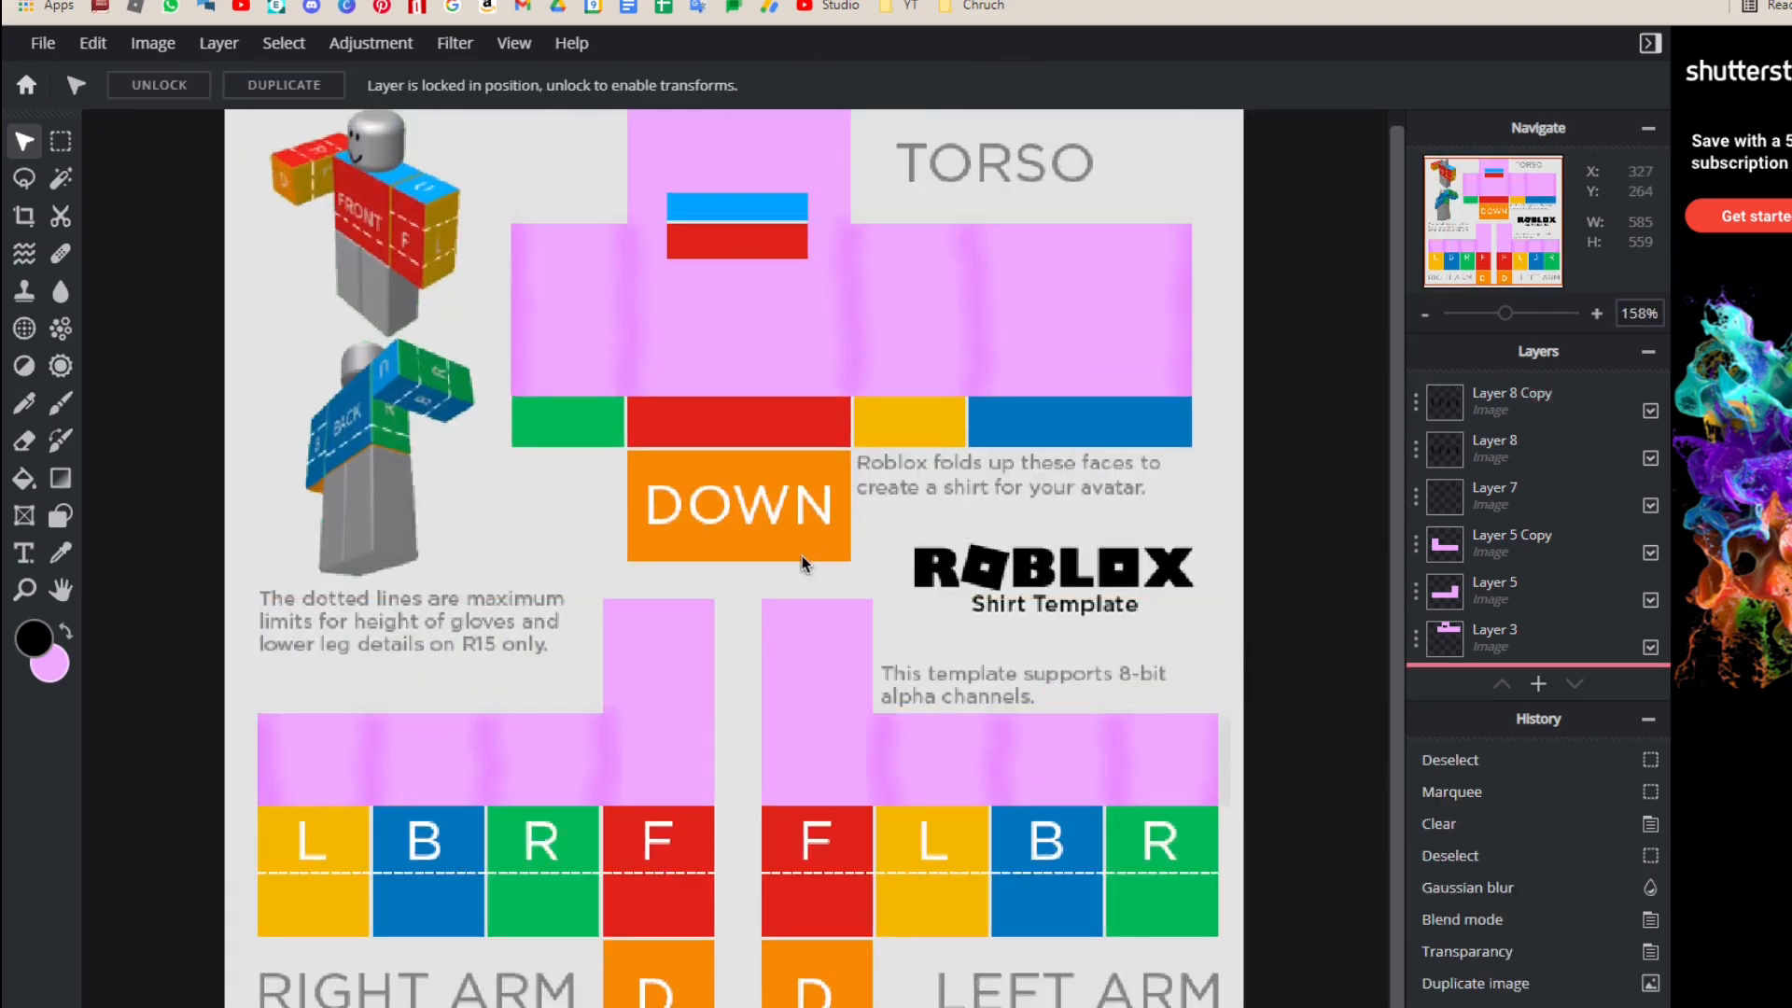
scroll(800, 560, "down", 2)
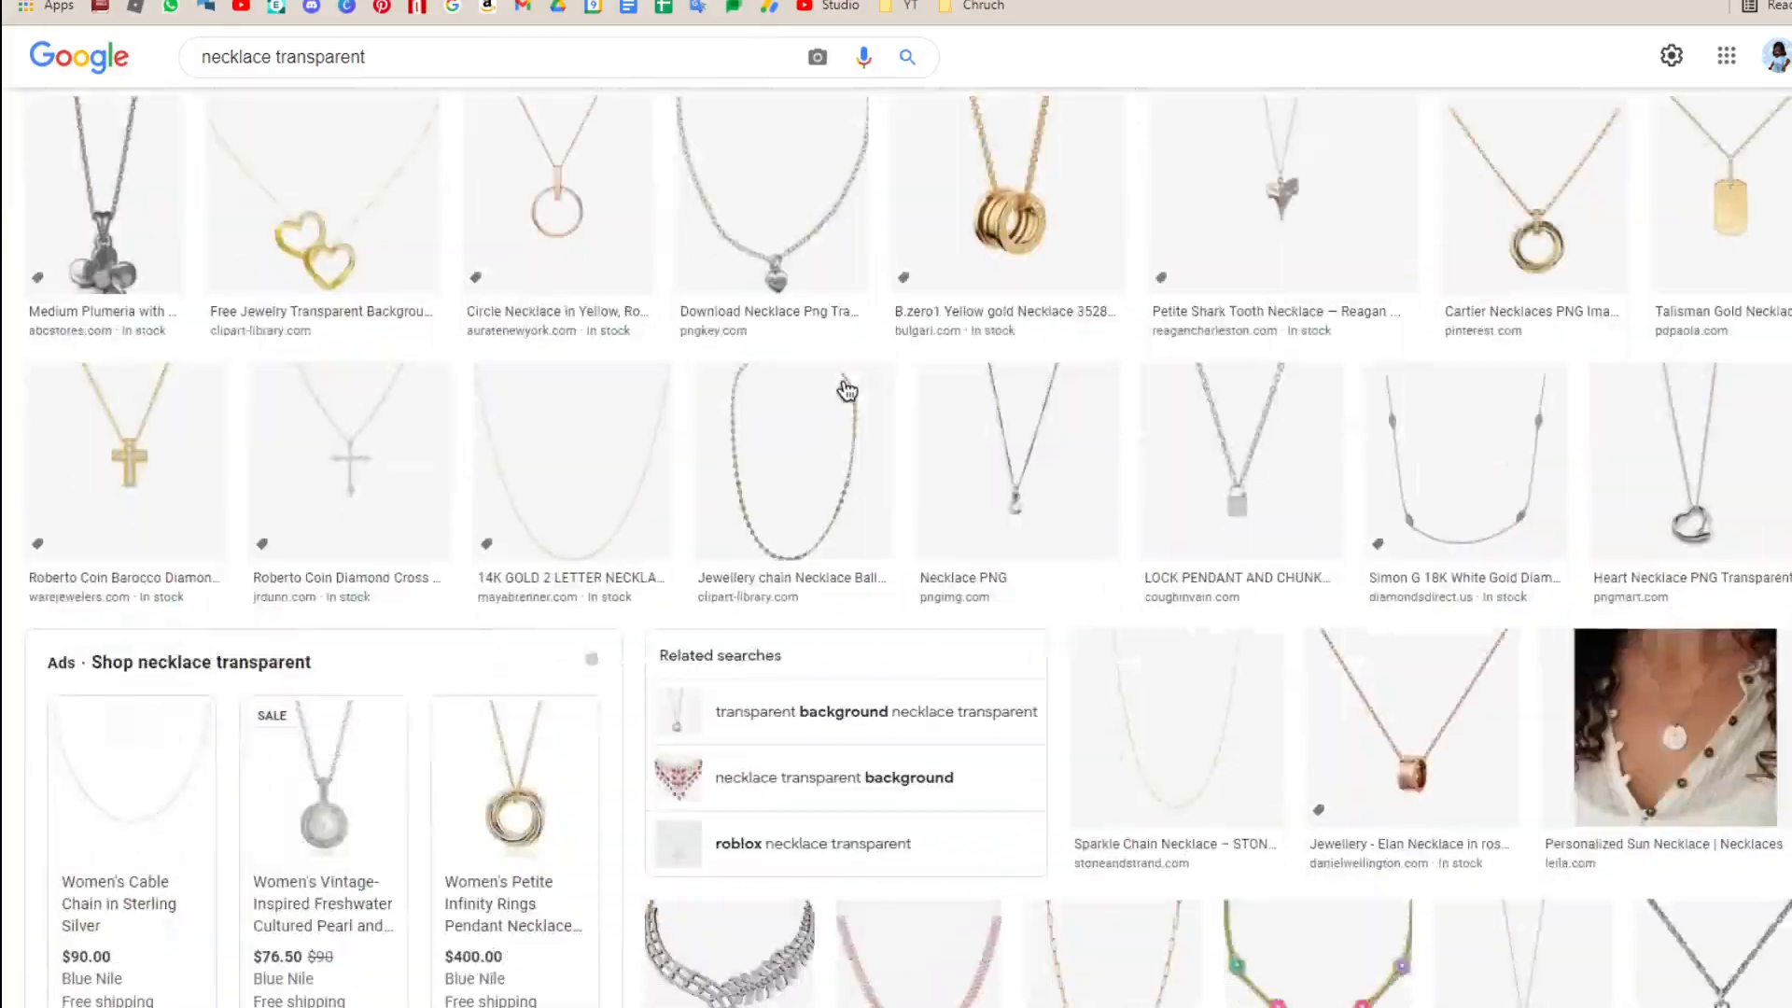
Step: Browse the Google image results for a transparent necklace picture
scroll(845, 389, "down", 5)
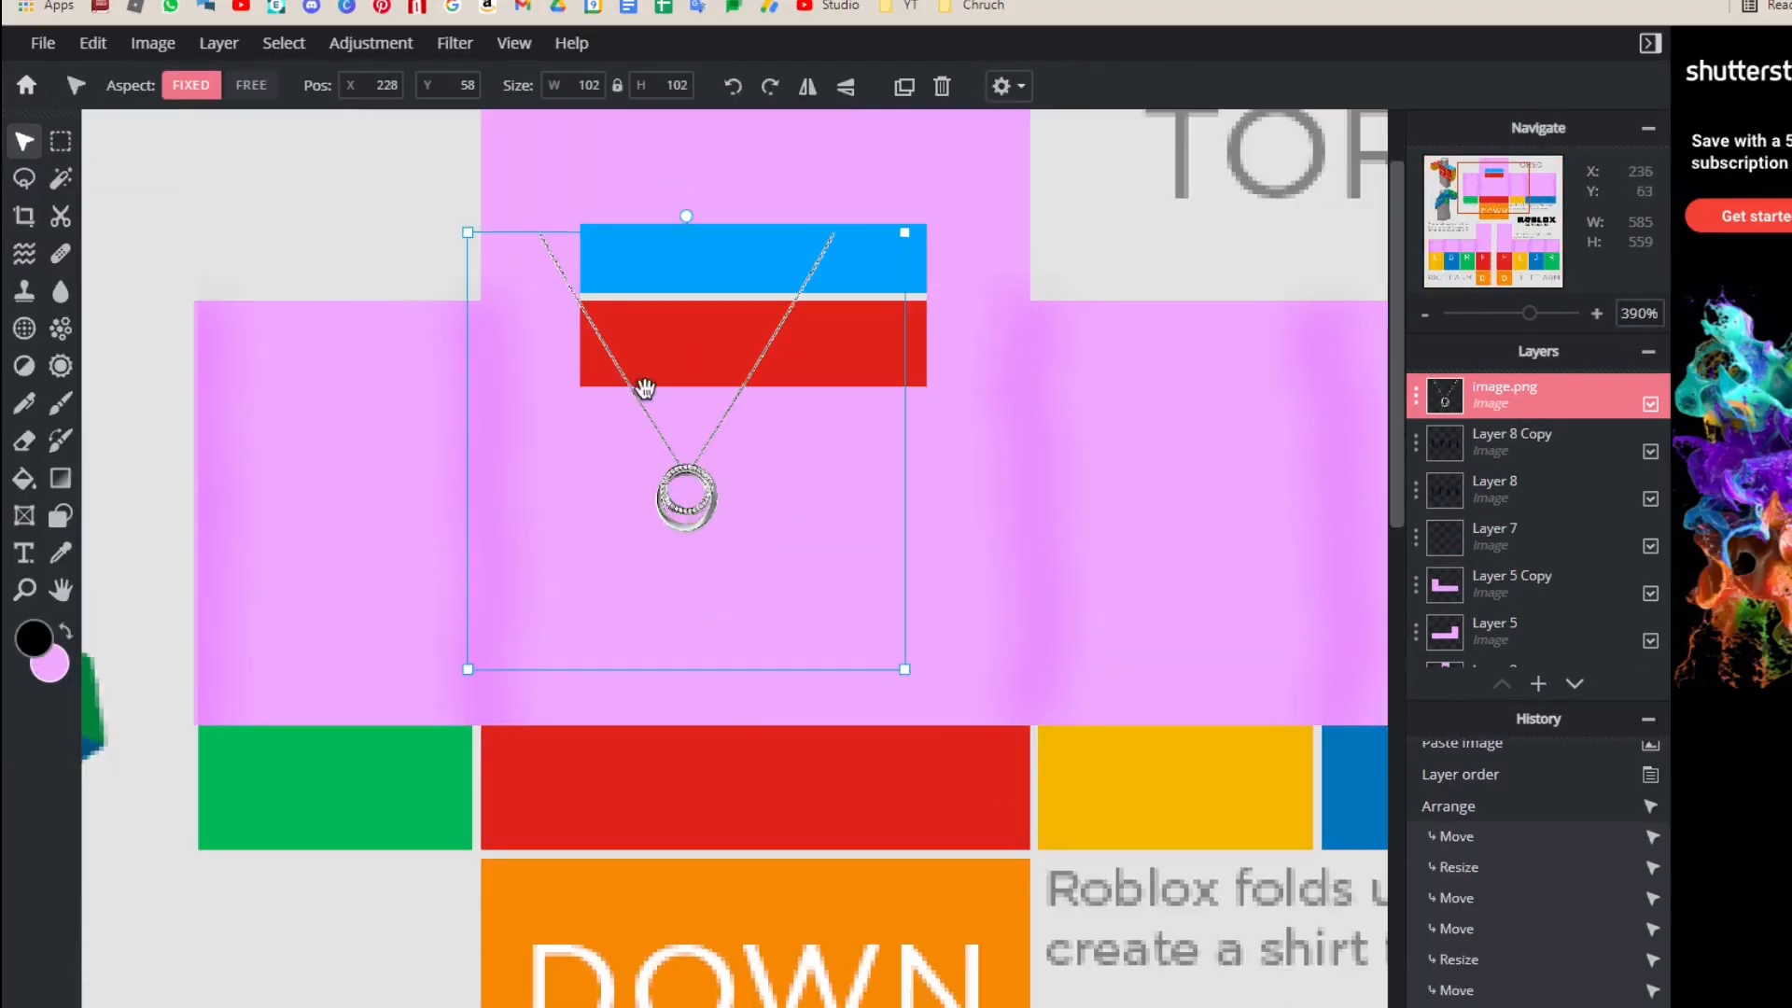
Step: Unlock the necklace image's proportions, stretch it to about 120 by 81 px and hang it from the neckline's lower corners
left_click(251, 85)
left_click_drag(905, 669, 1008, 612)
left_click_drag(788, 528, 787, 680)
left_click_drag(1012, 740, 1006, 766)
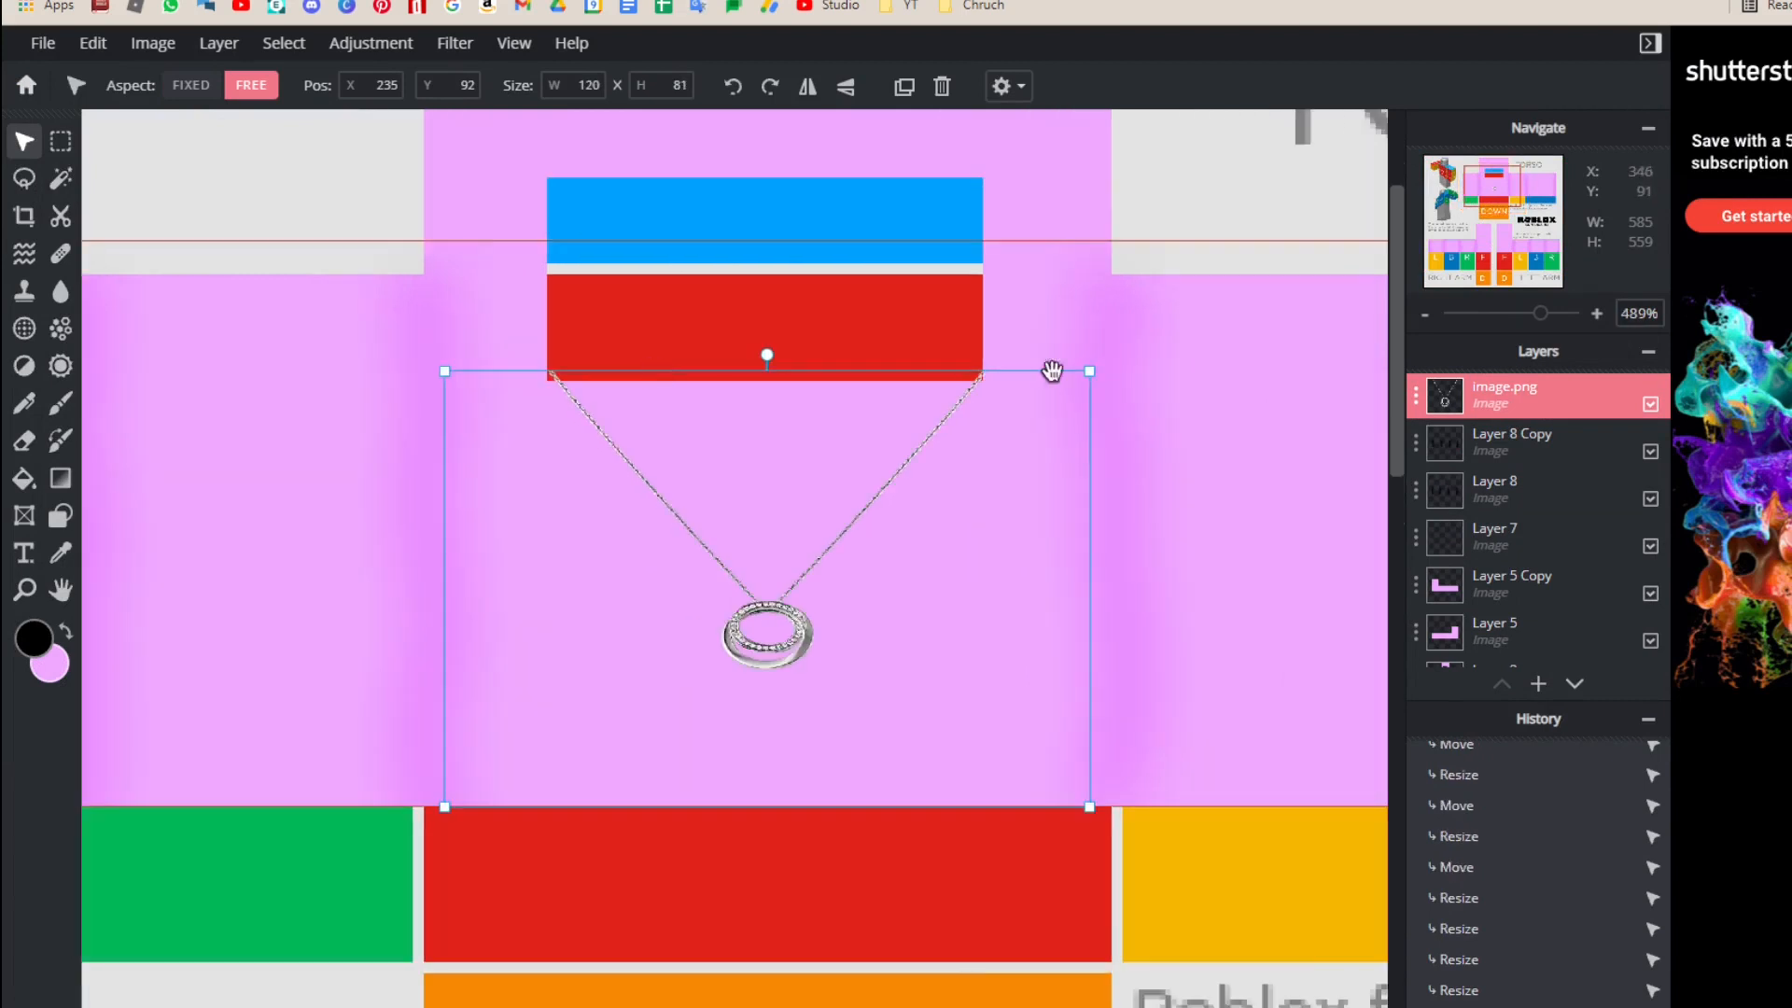
Step: Try different pasted necklace images on the torso front below the neckline
left_click_drag(1052, 373, 1080, 388)
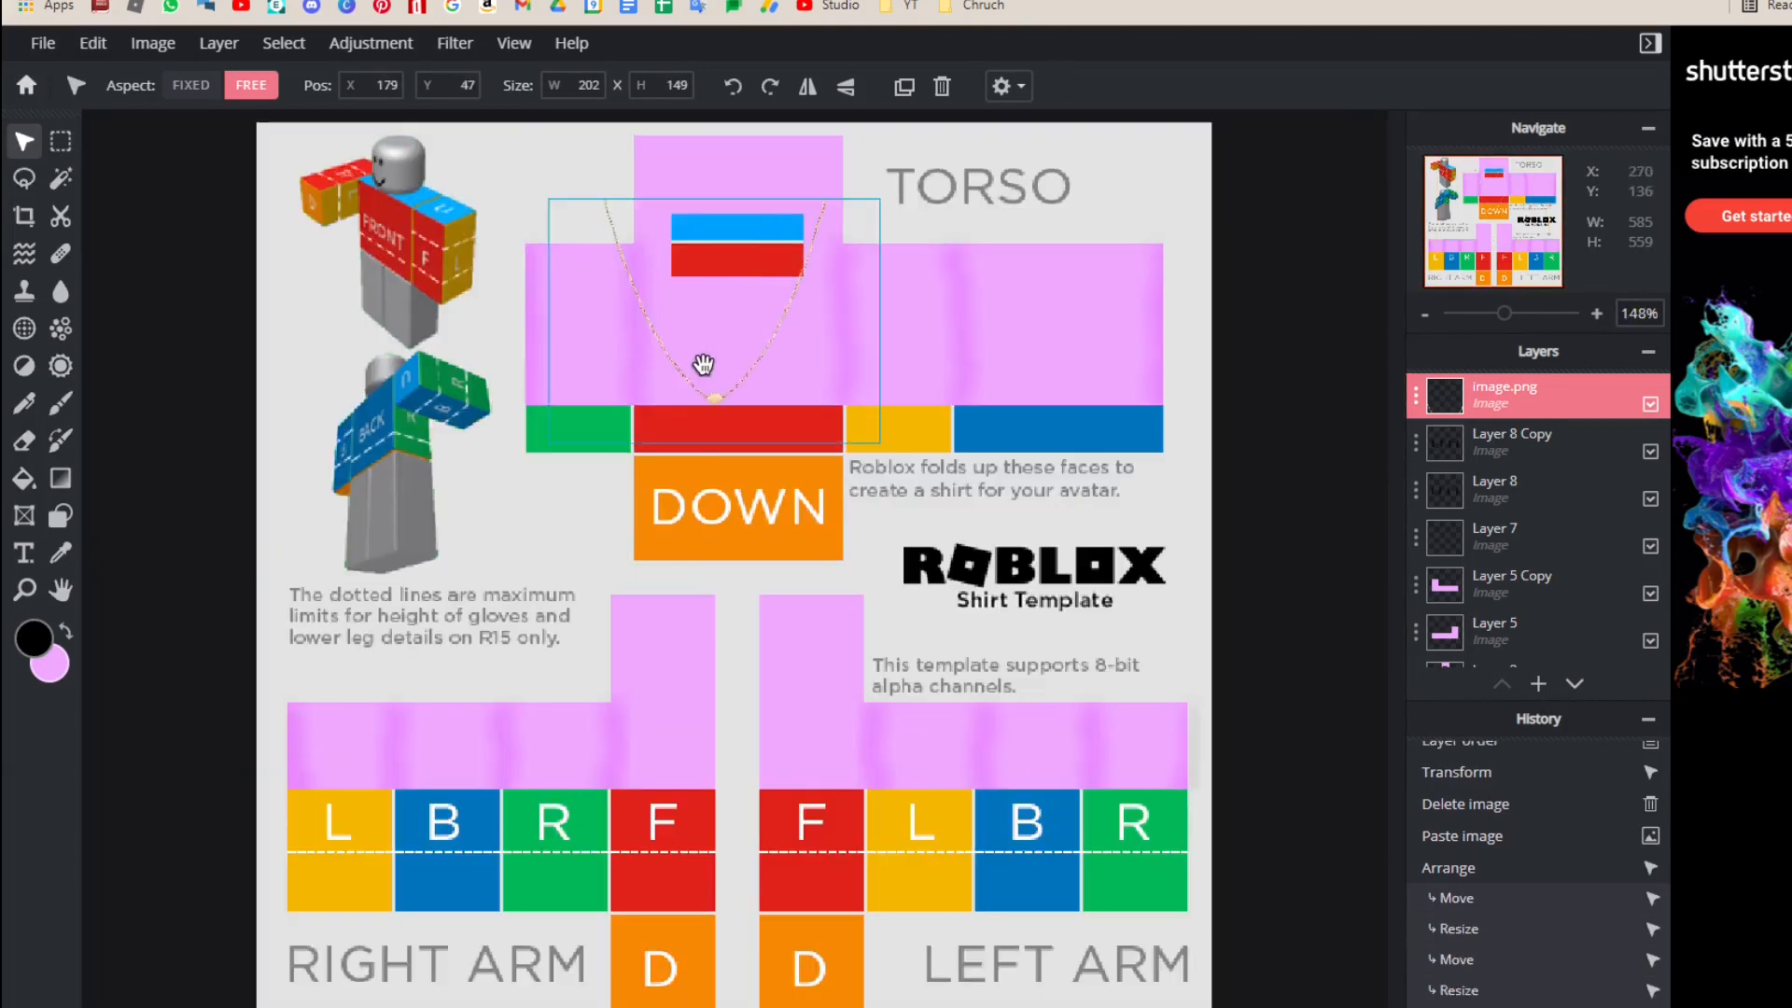
left_click_drag(700, 360, 882, 428)
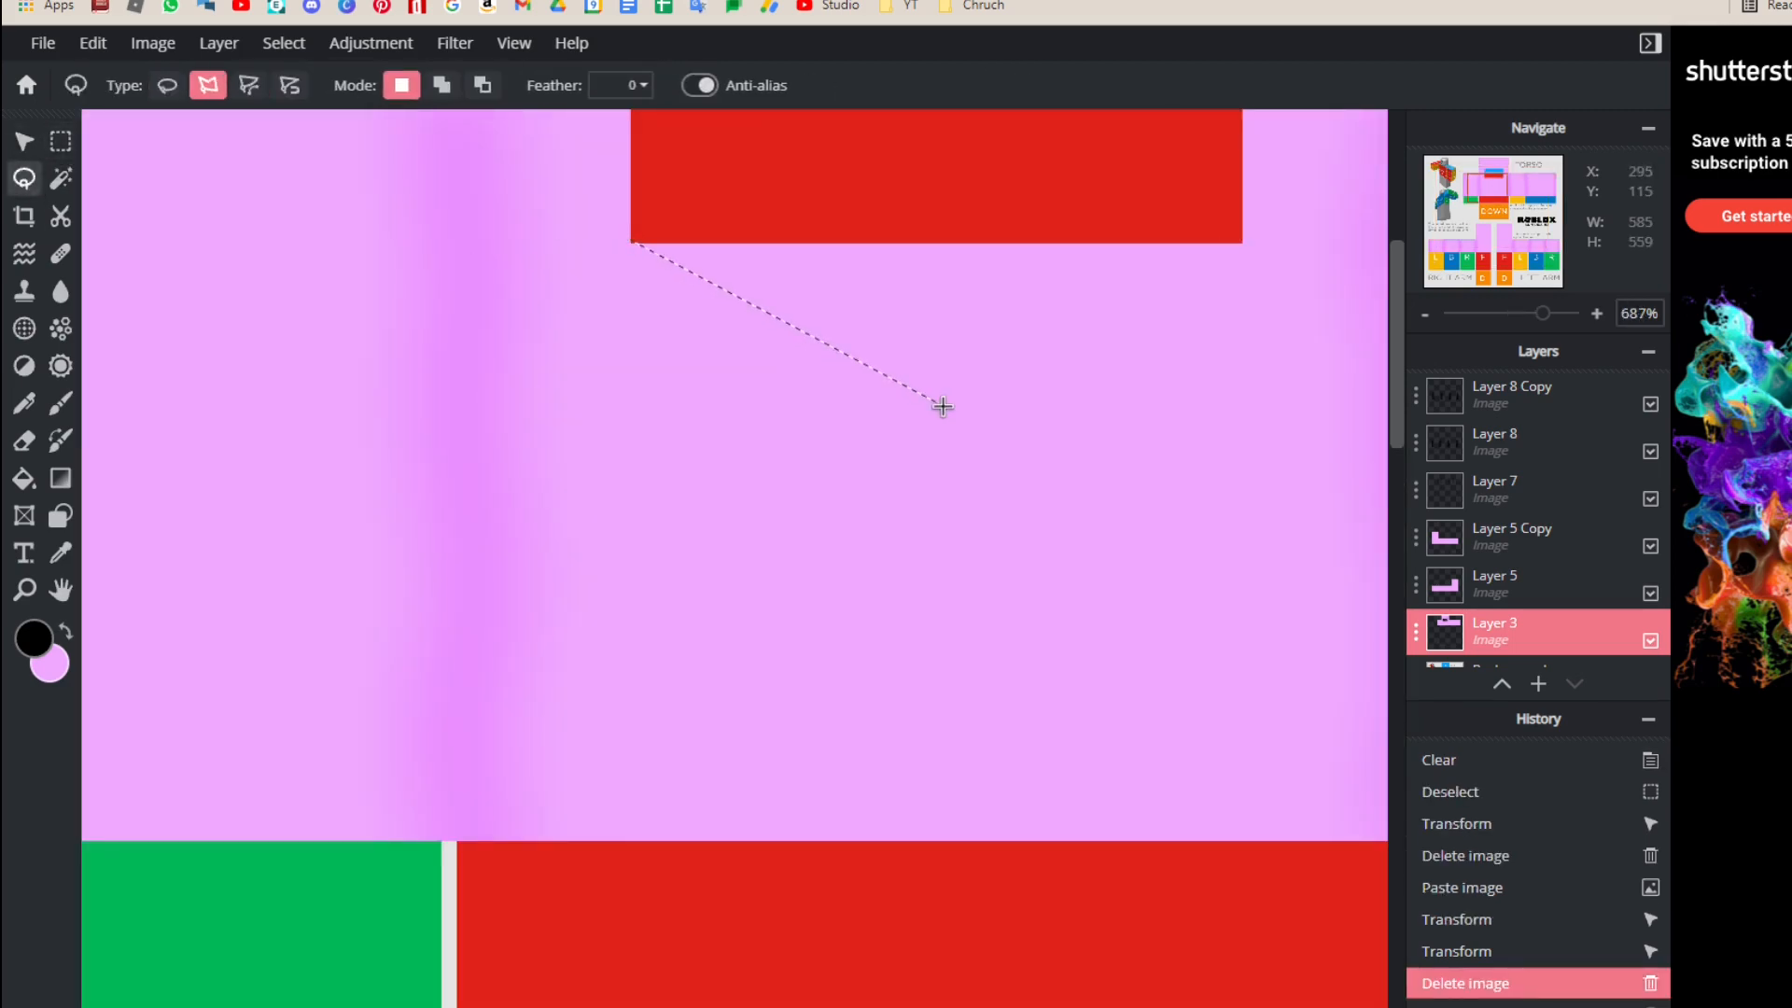
scroll(942, 406, "down", 1)
scroll(1009, 423, "down", 5)
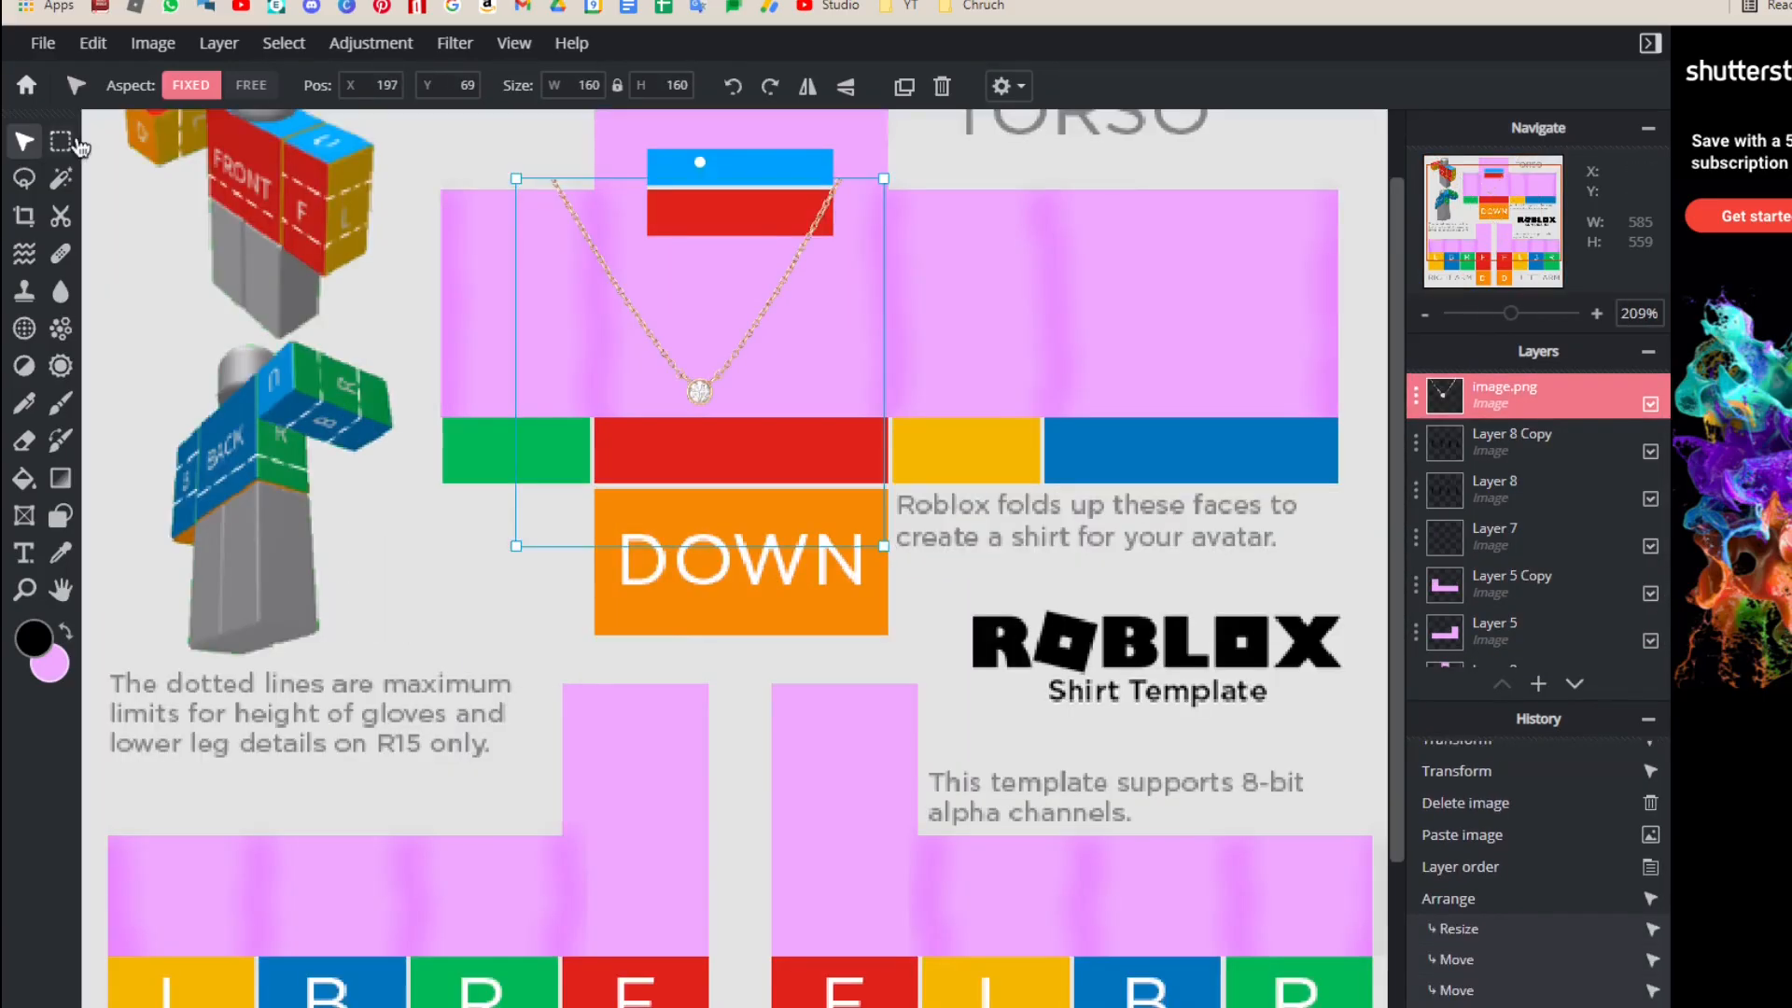
key("m")
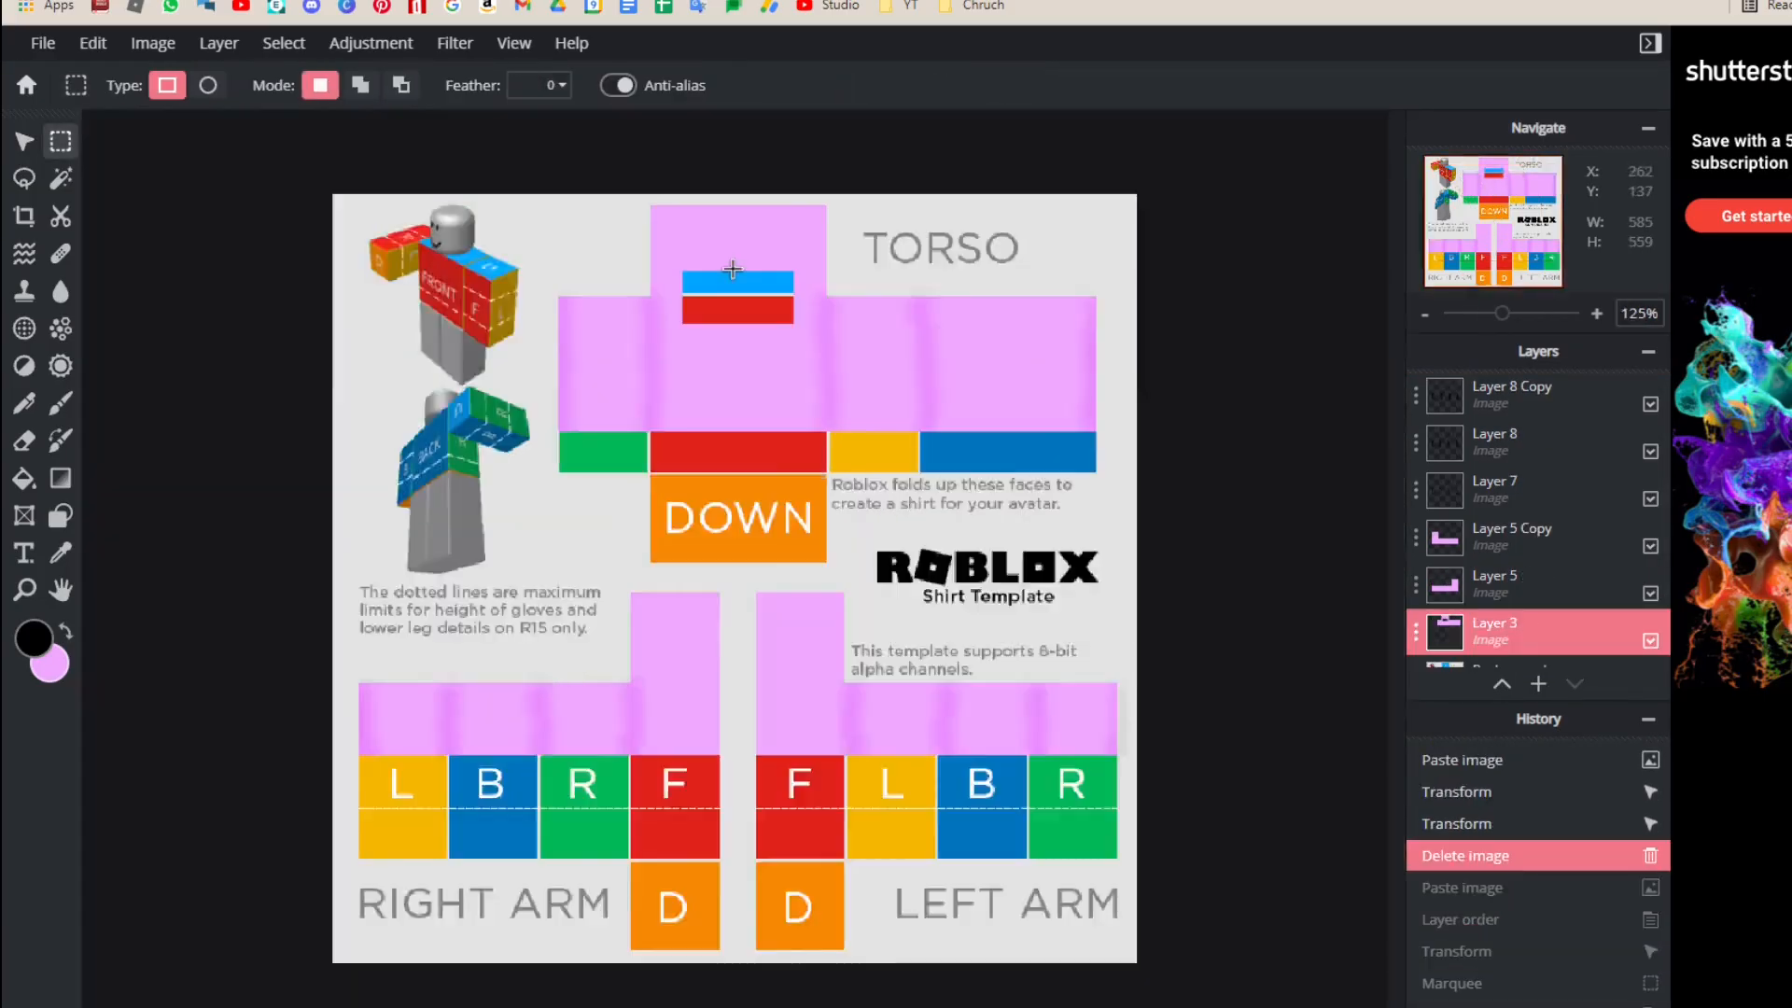
scroll(660, 288, "up", 5)
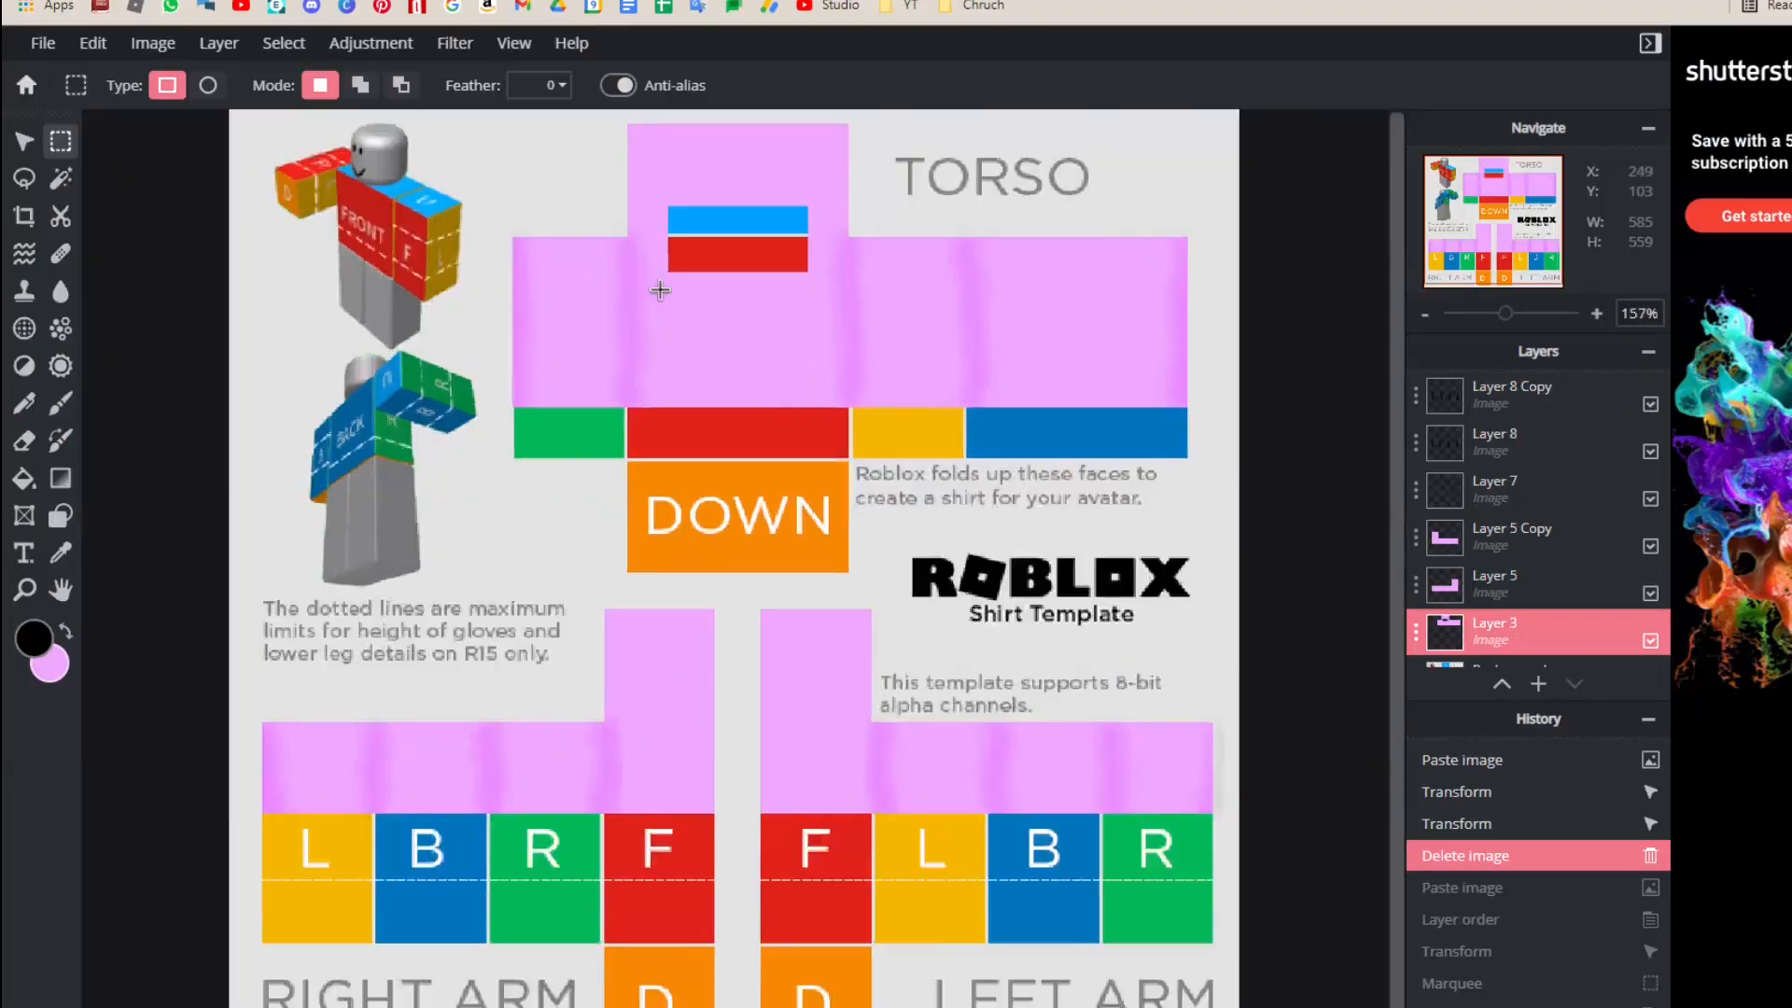
Step: Draw a black star on the torso front and scatter resized, rotated copies over the torso's side and back and both sleeves
key("u")
left_click(44, 662)
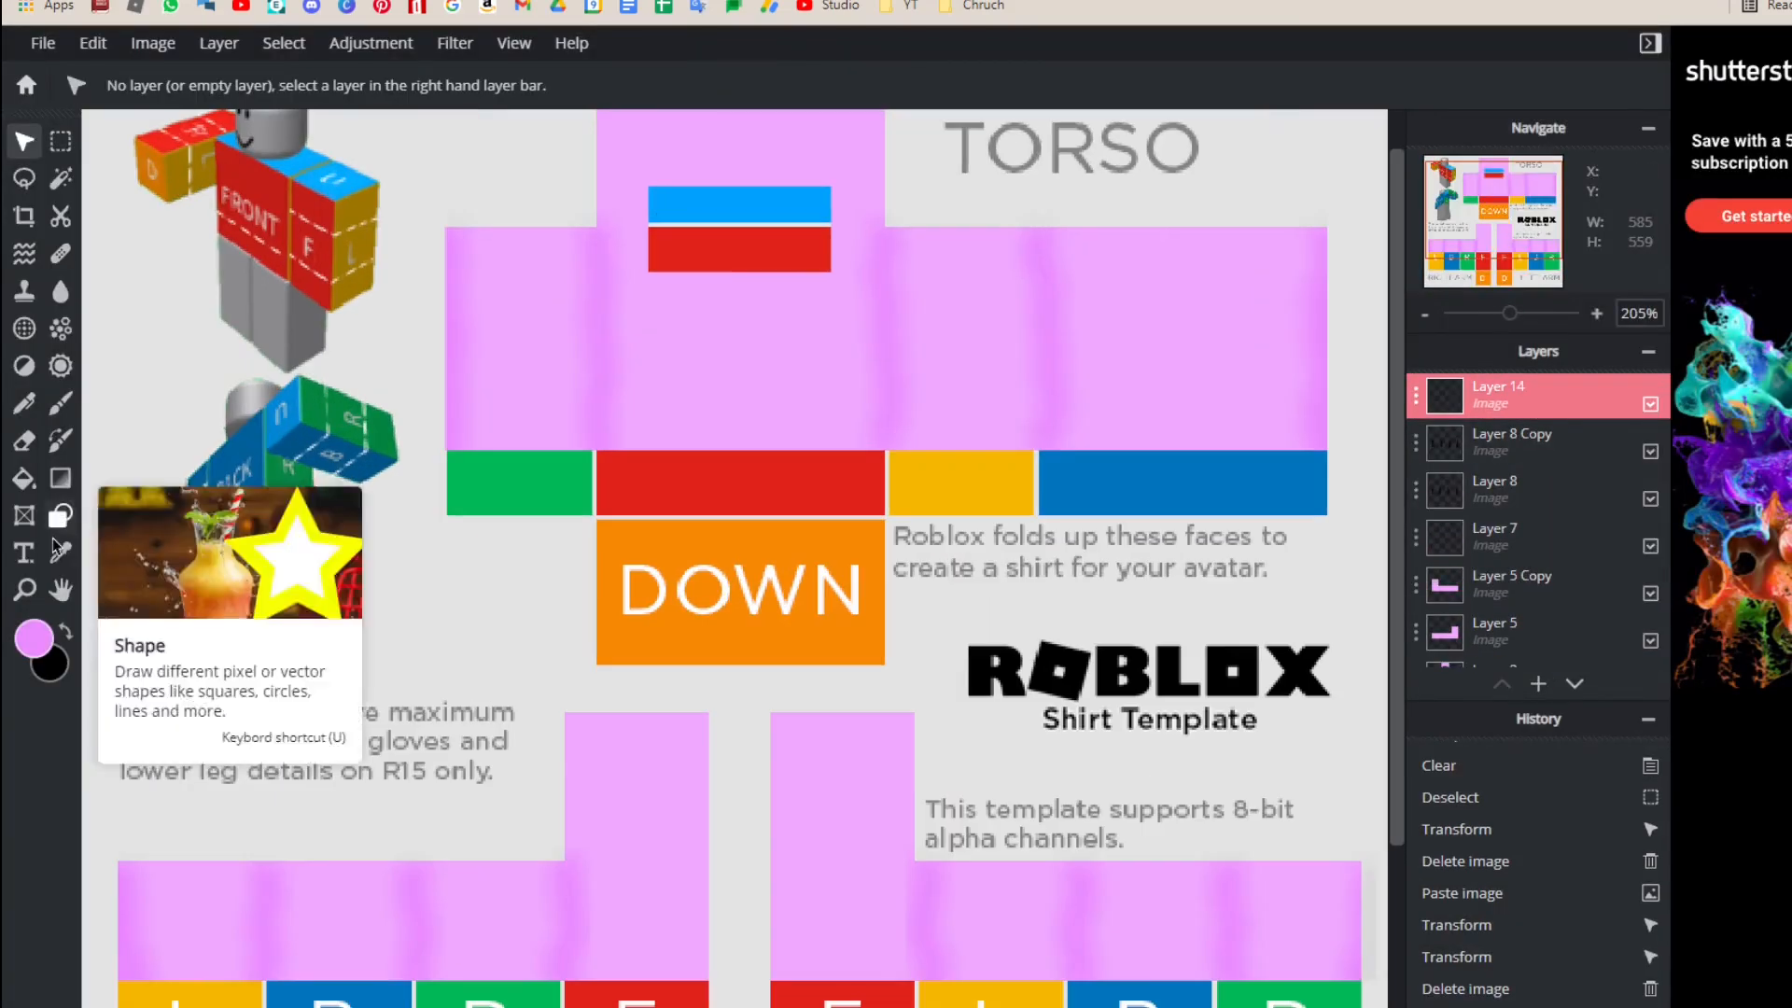
mouse_move(737, 271)
left_mouse_down()
mouse_move(825, 381)
mouse_move(836, 308)
left_mouse_up()
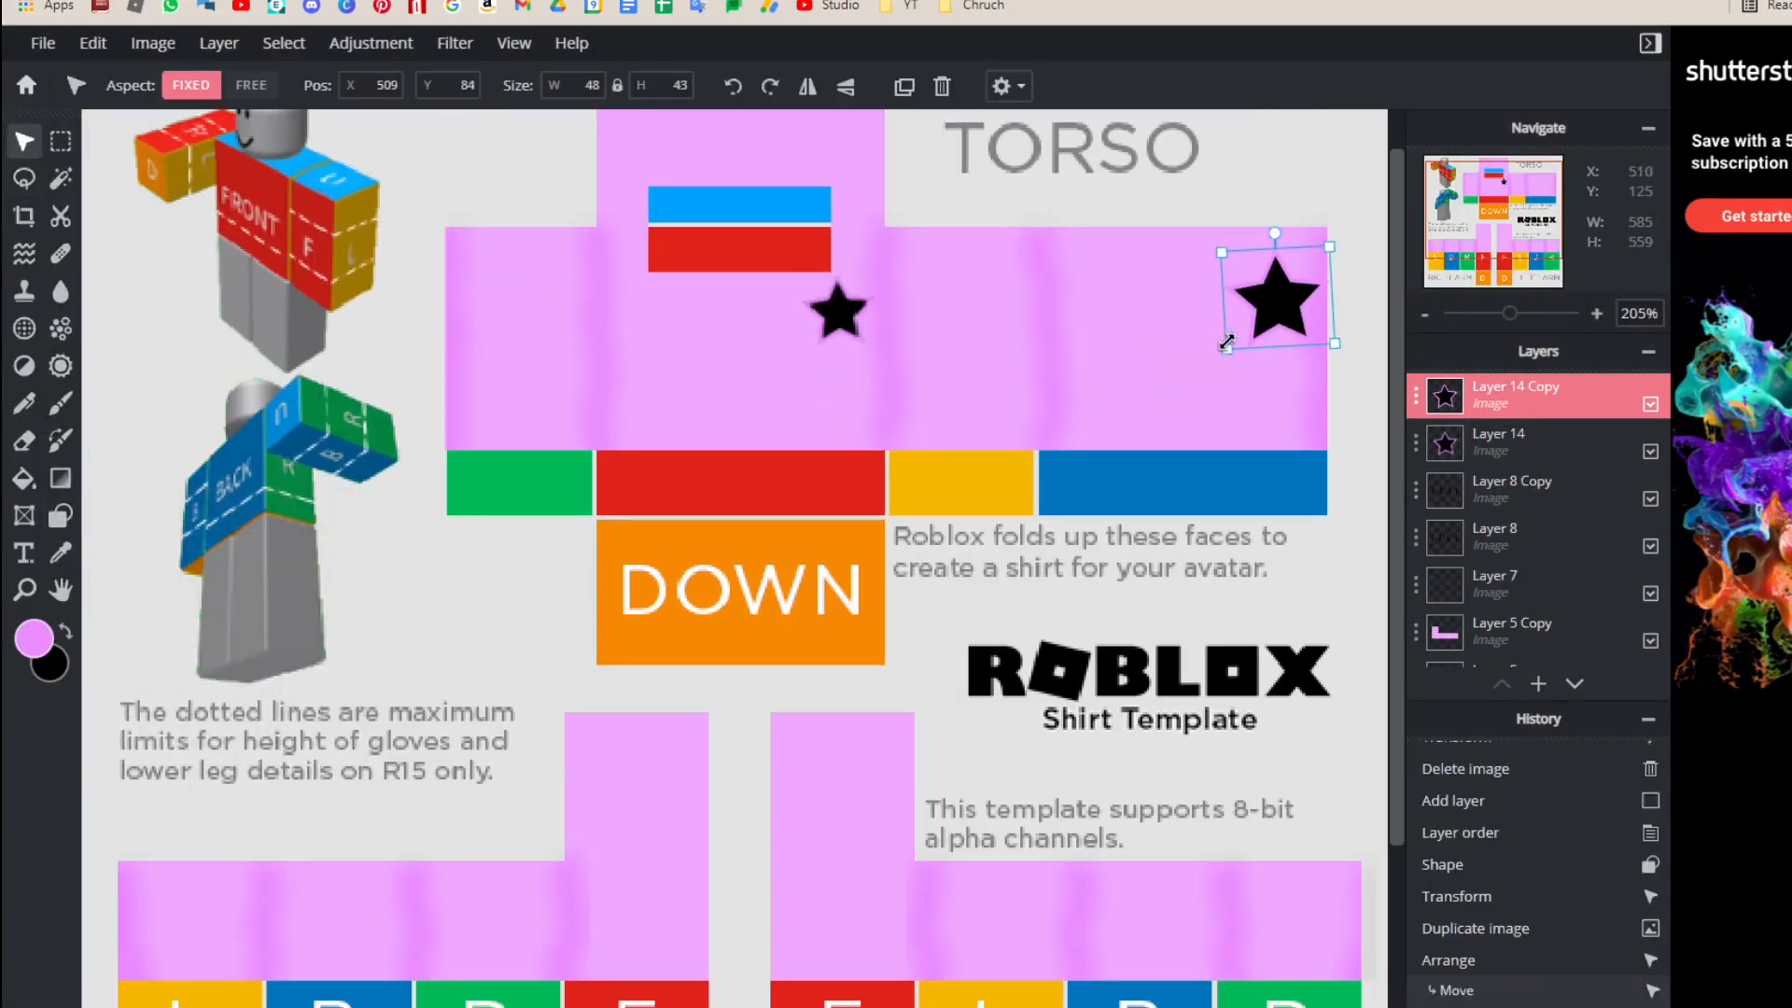
left_click_drag(1226, 343, 1080, 352)
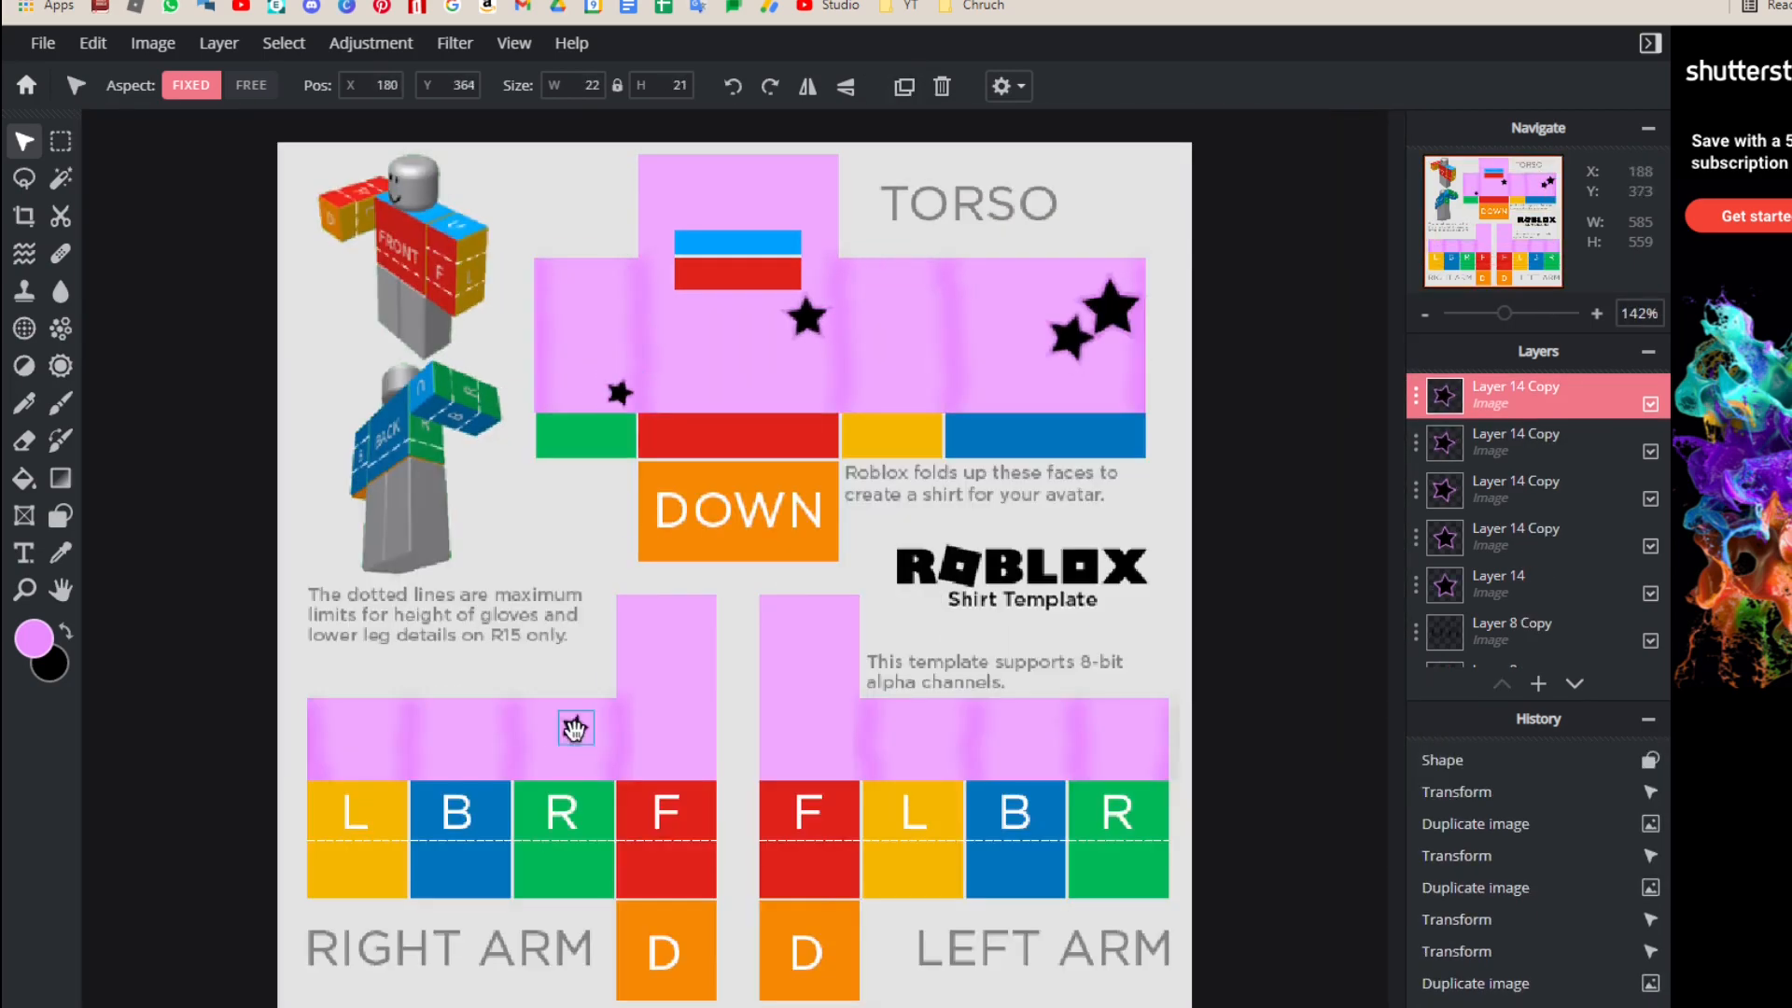
left_click_drag(579, 728, 1051, 680)
key("ctrl+j")
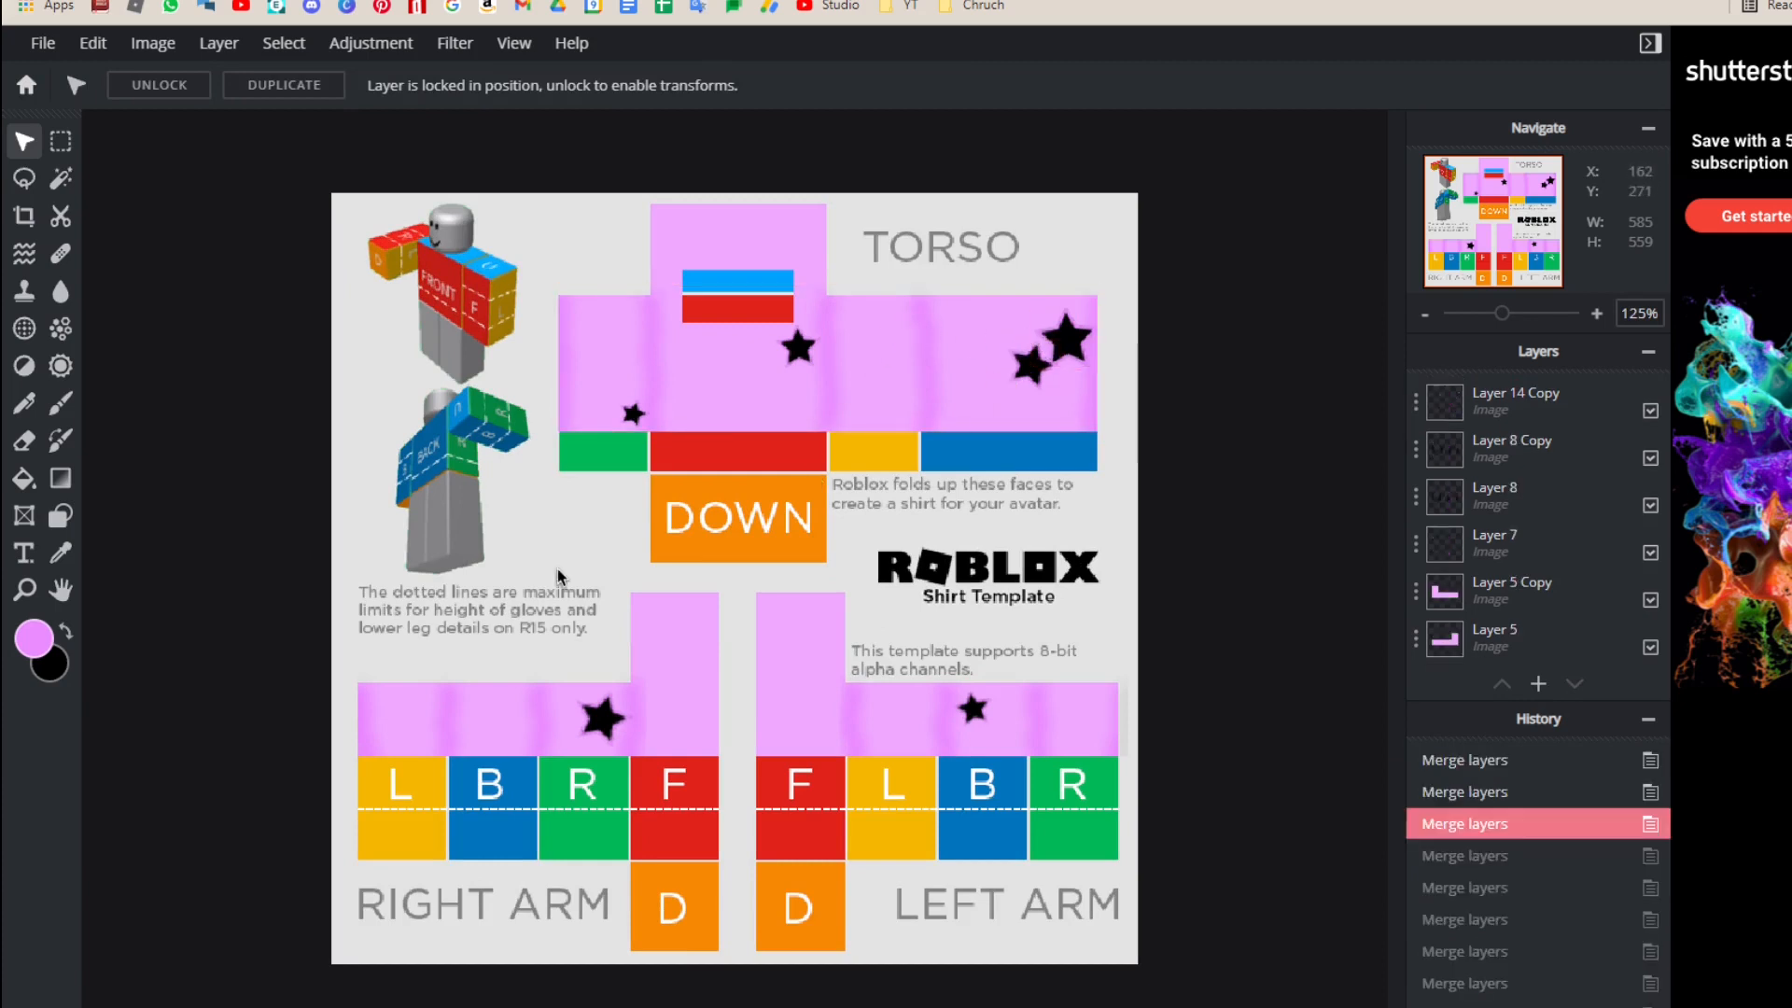
Step: Hide the Background template layer and clear a narrow strip beside the left arm sleeve's outer edge
scroll(1521, 573, "down", 2)
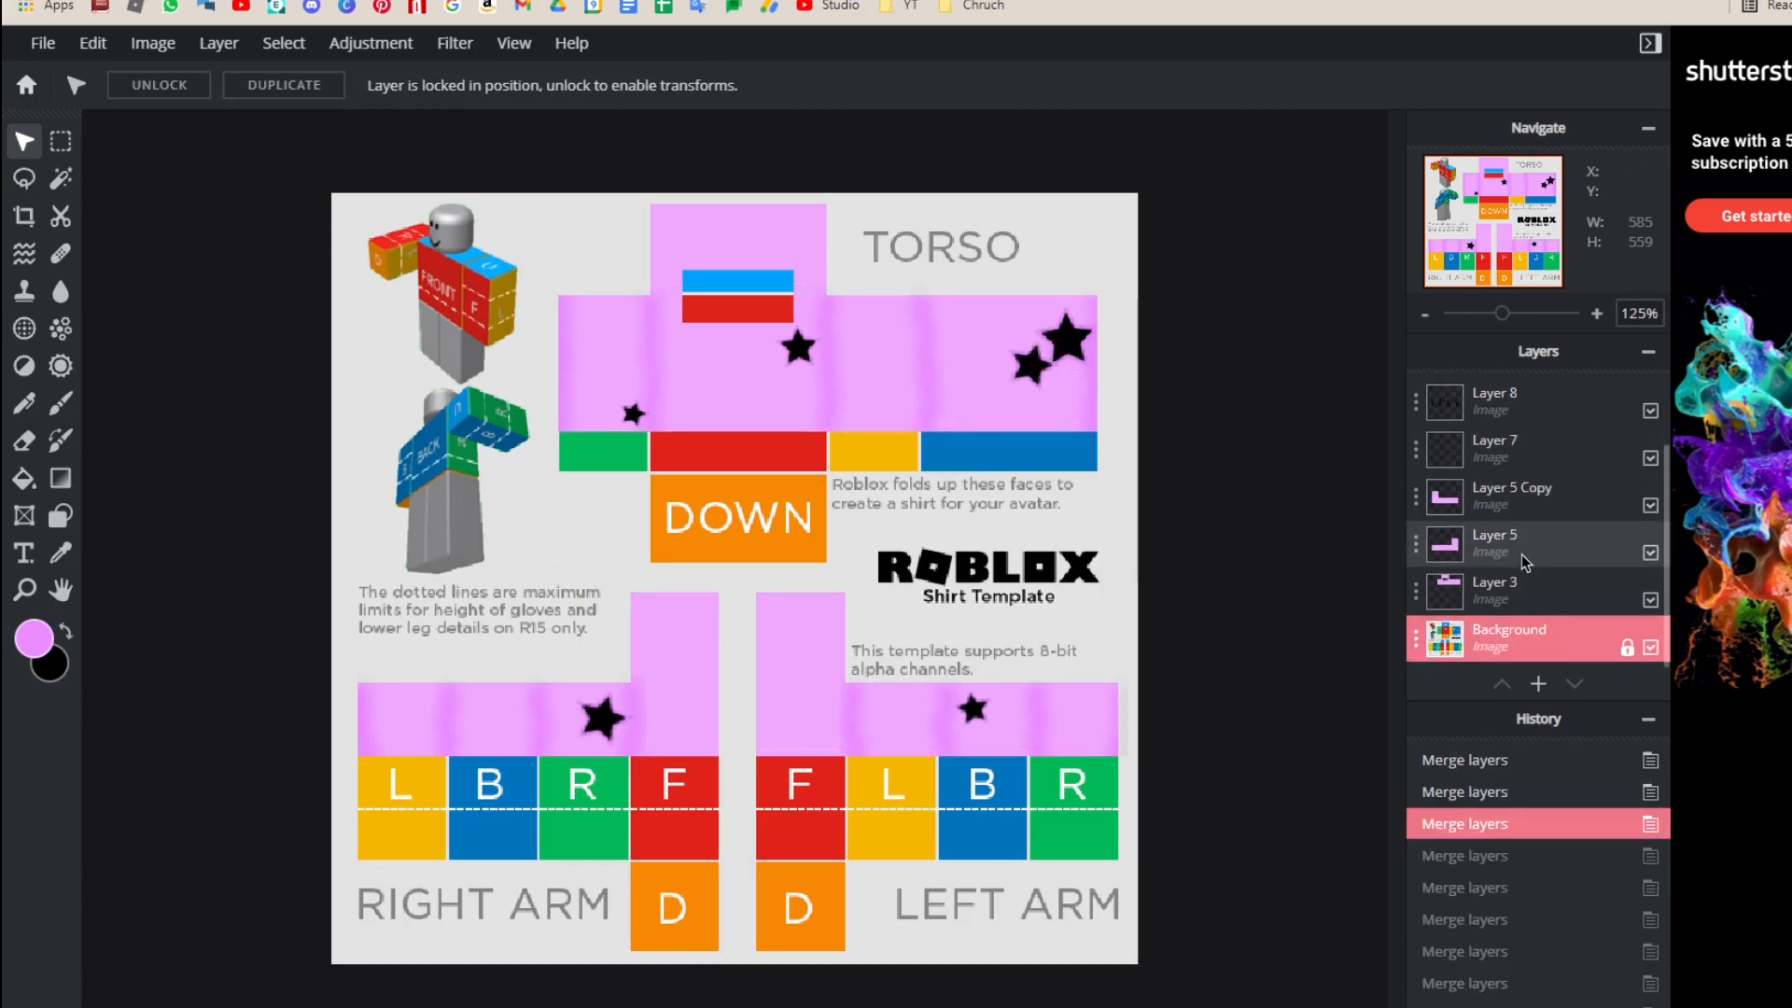
left_click(1651, 648)
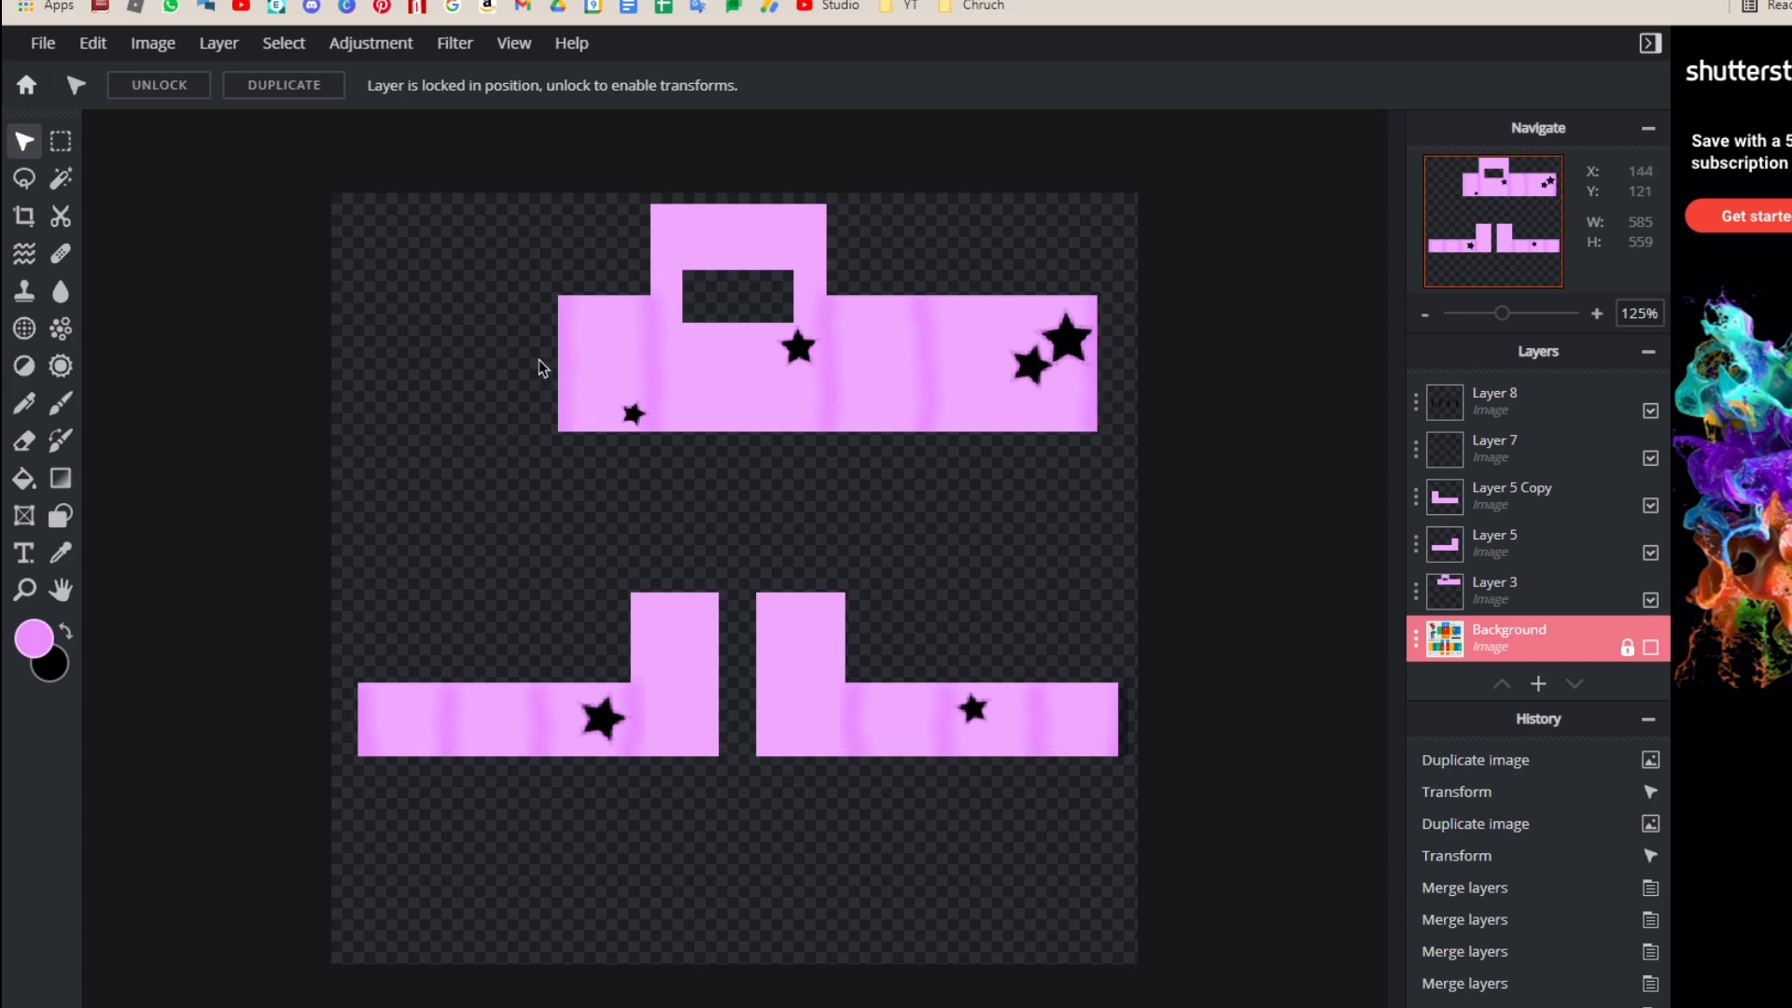
left_click(62, 142)
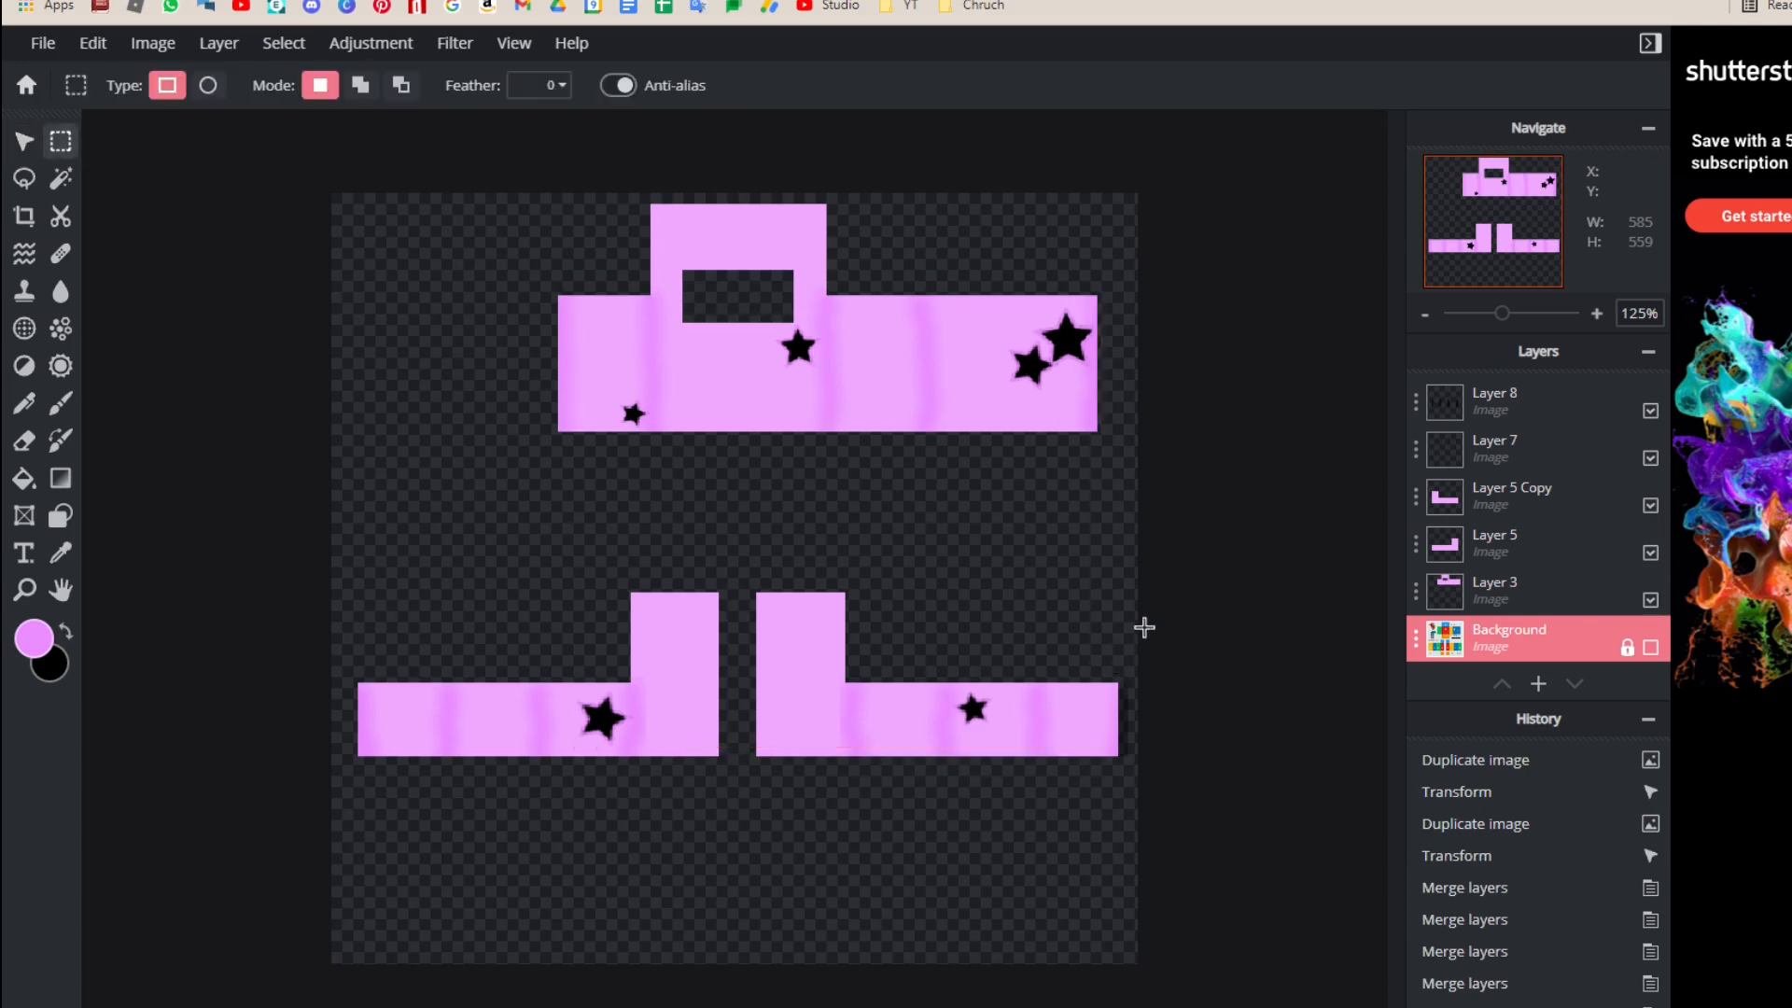
left_click_drag(1145, 627, 1126, 817)
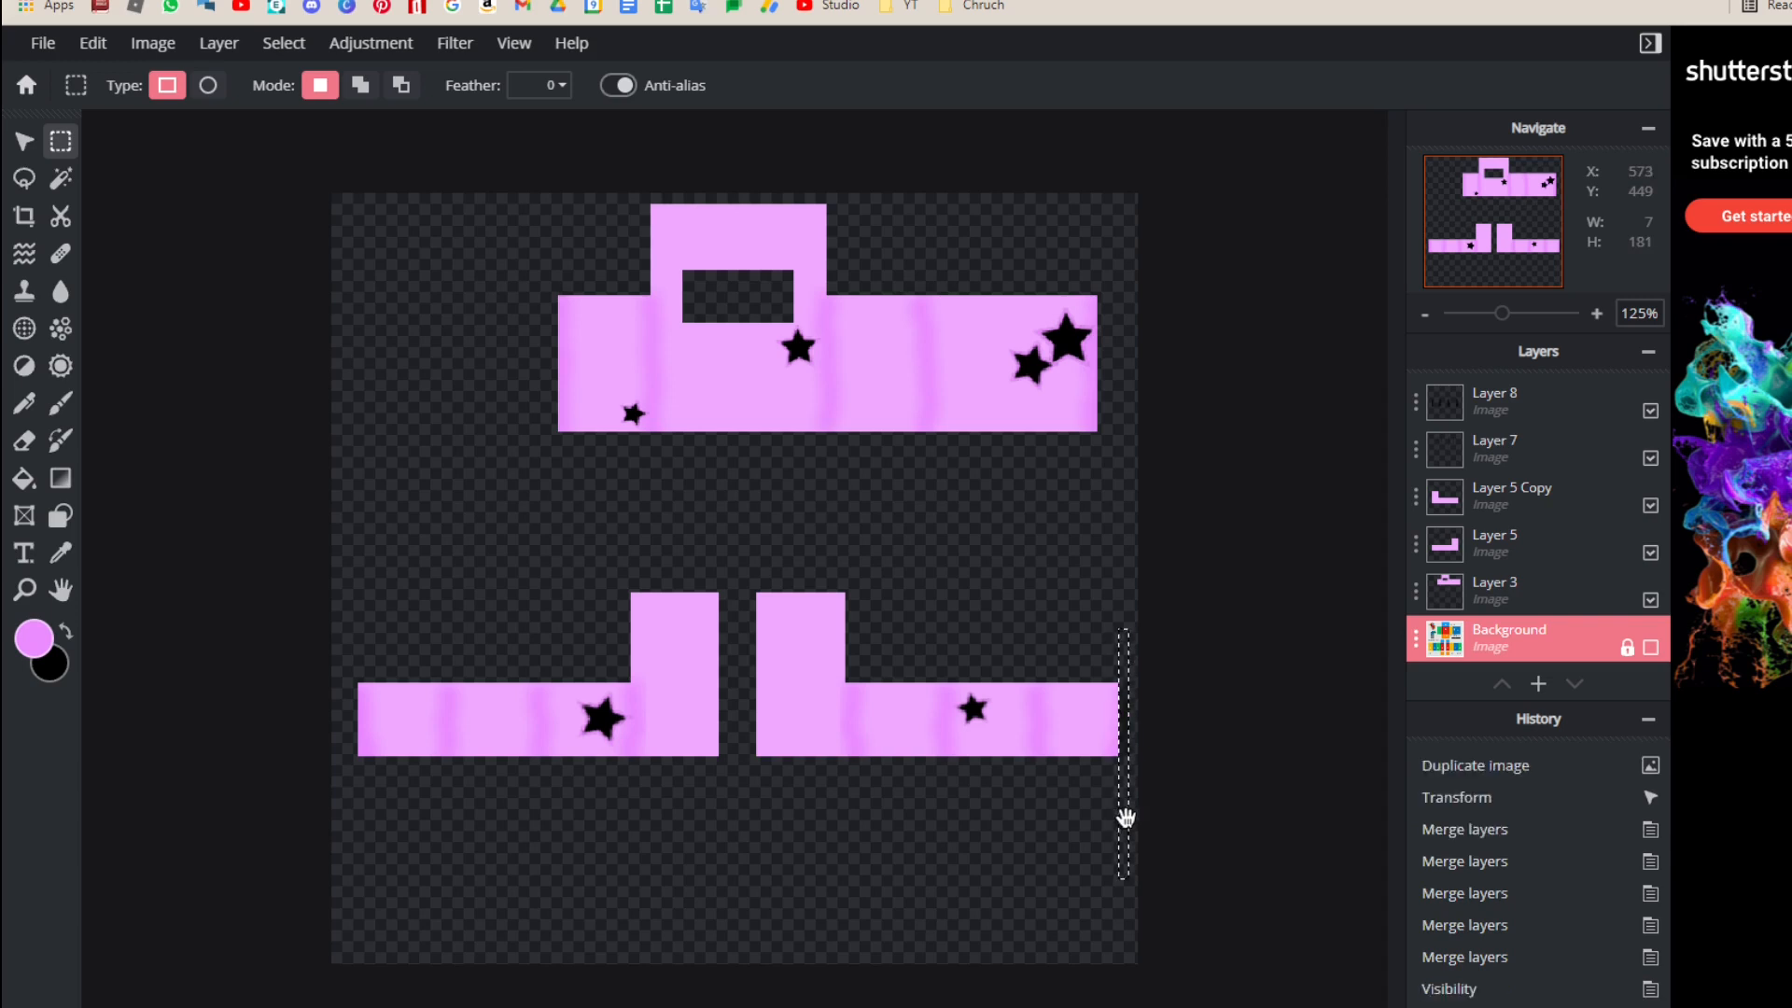
left_click(1105, 800)
left_click_drag(1113, 590, 1162, 779)
key("Delete")
left_click(1148, 777)
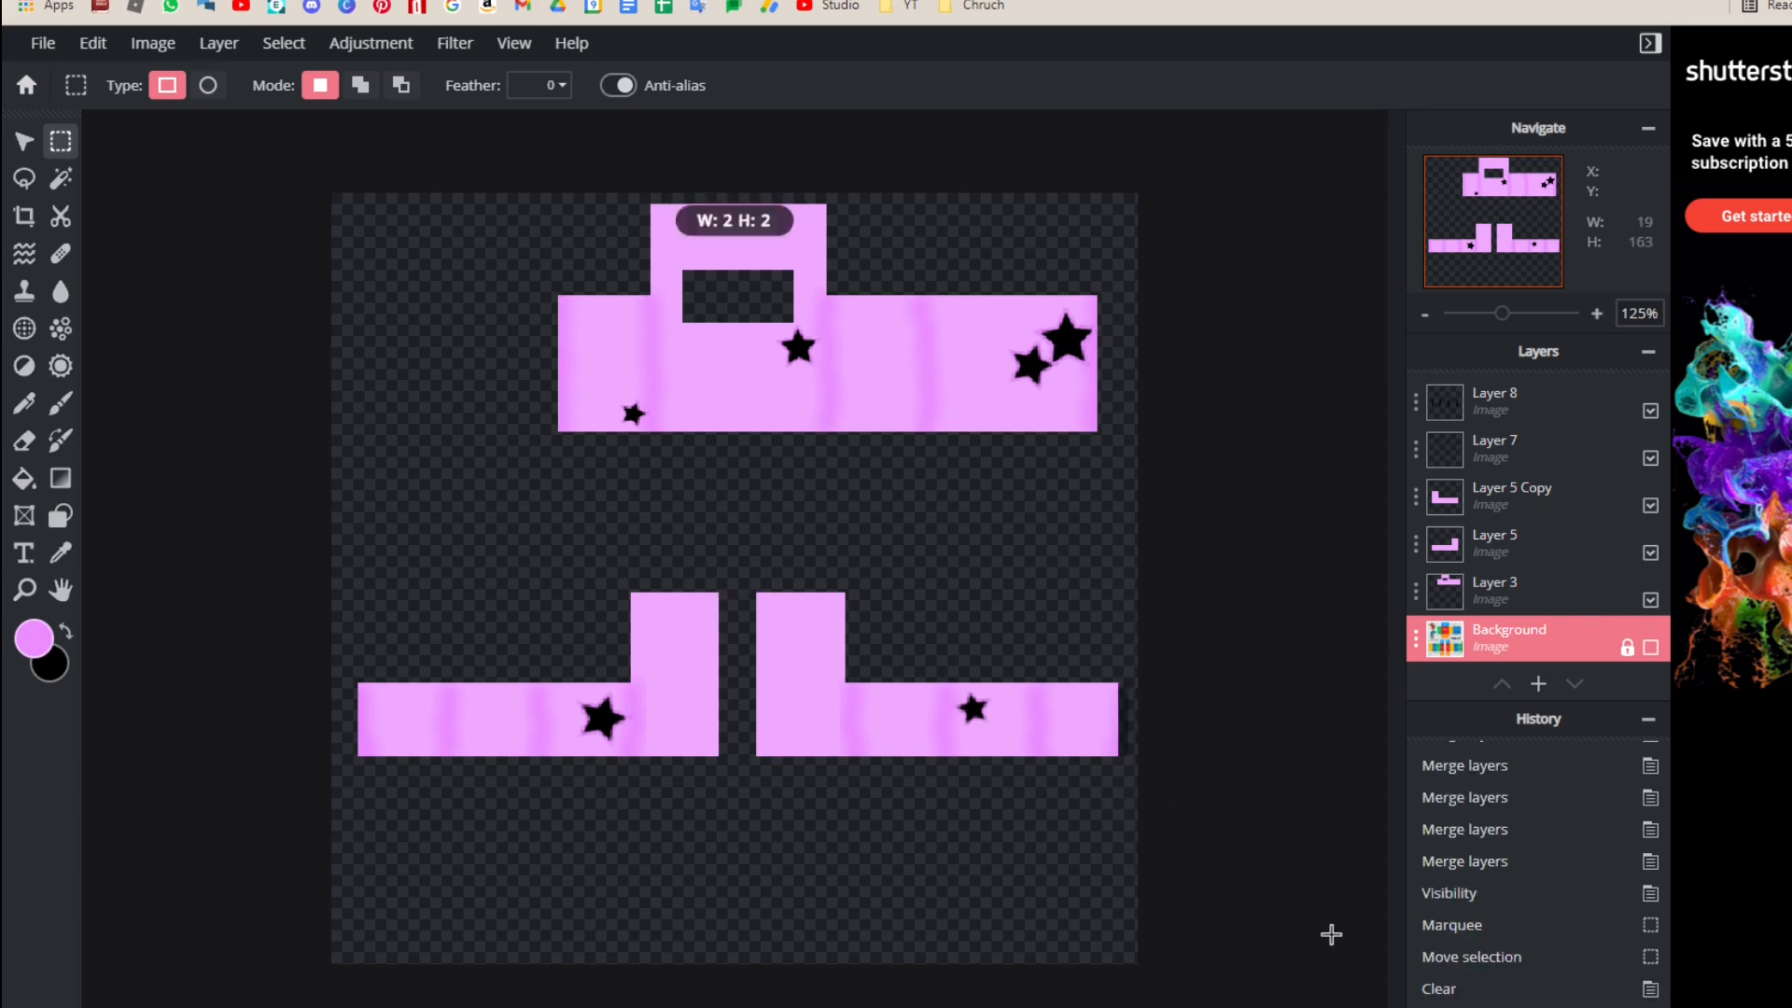
Step: Save and download the shirt as a PNG file with a name beginning "roblox sh"
scroll(599, 542, "down", 2)
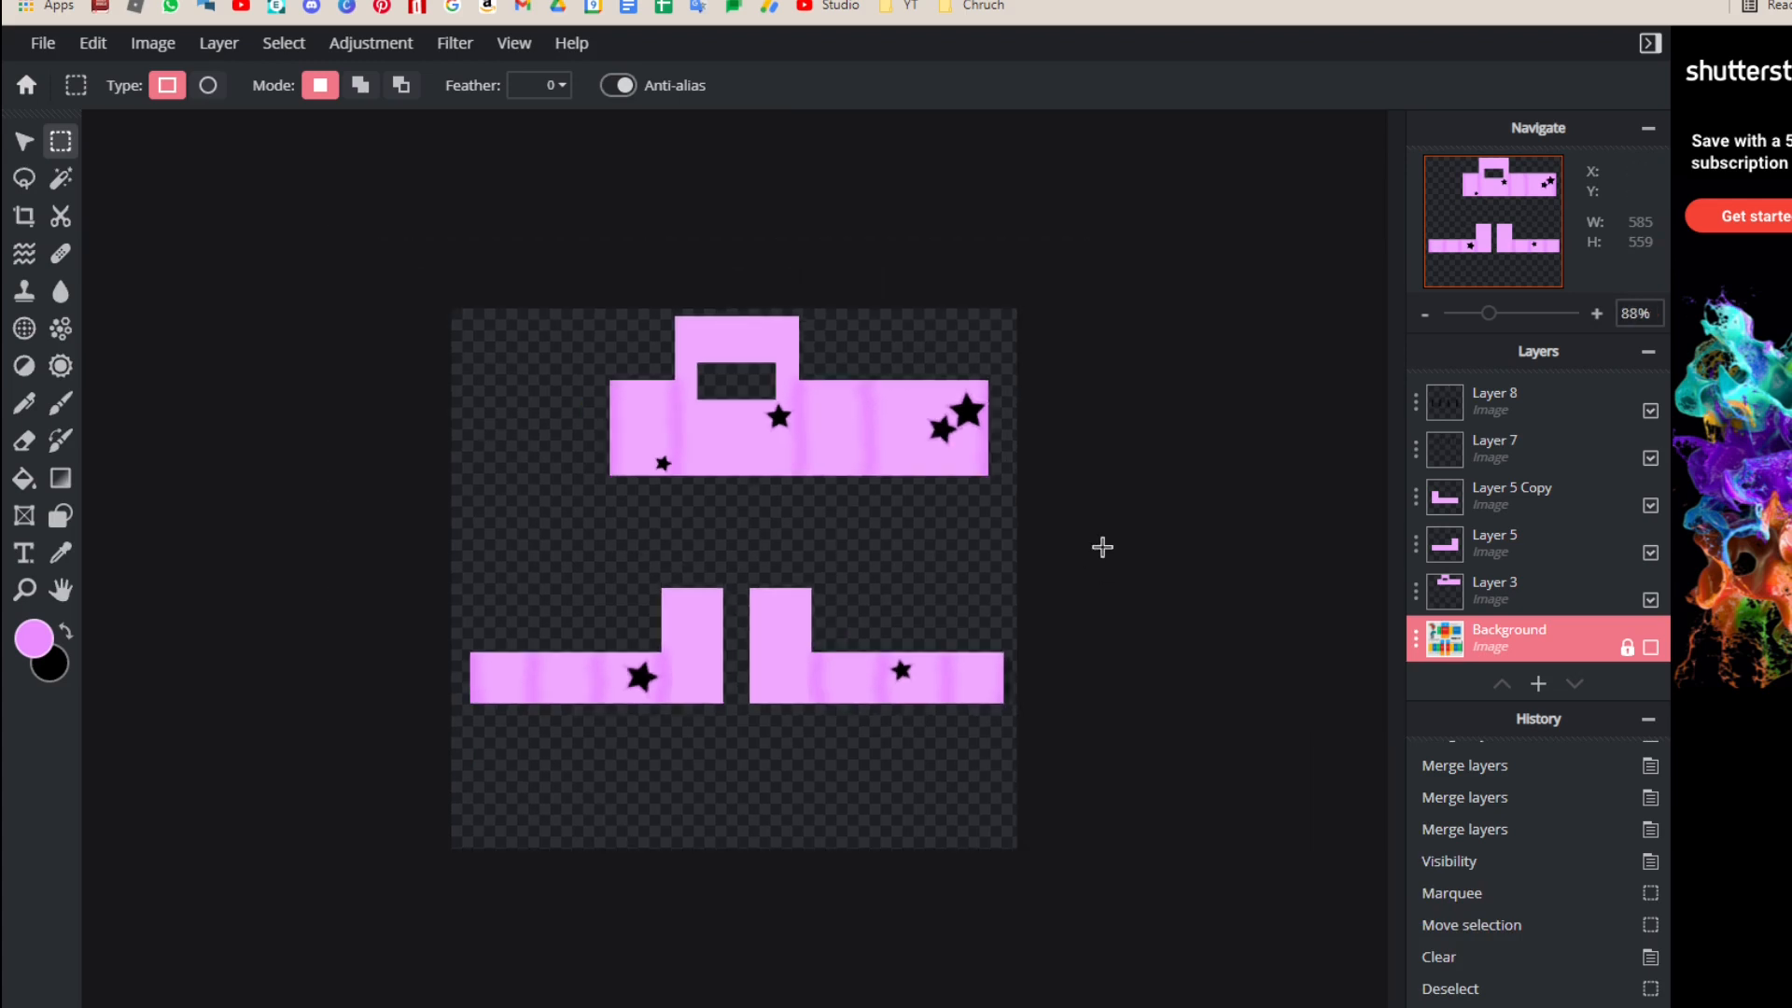
left_click(54, 47)
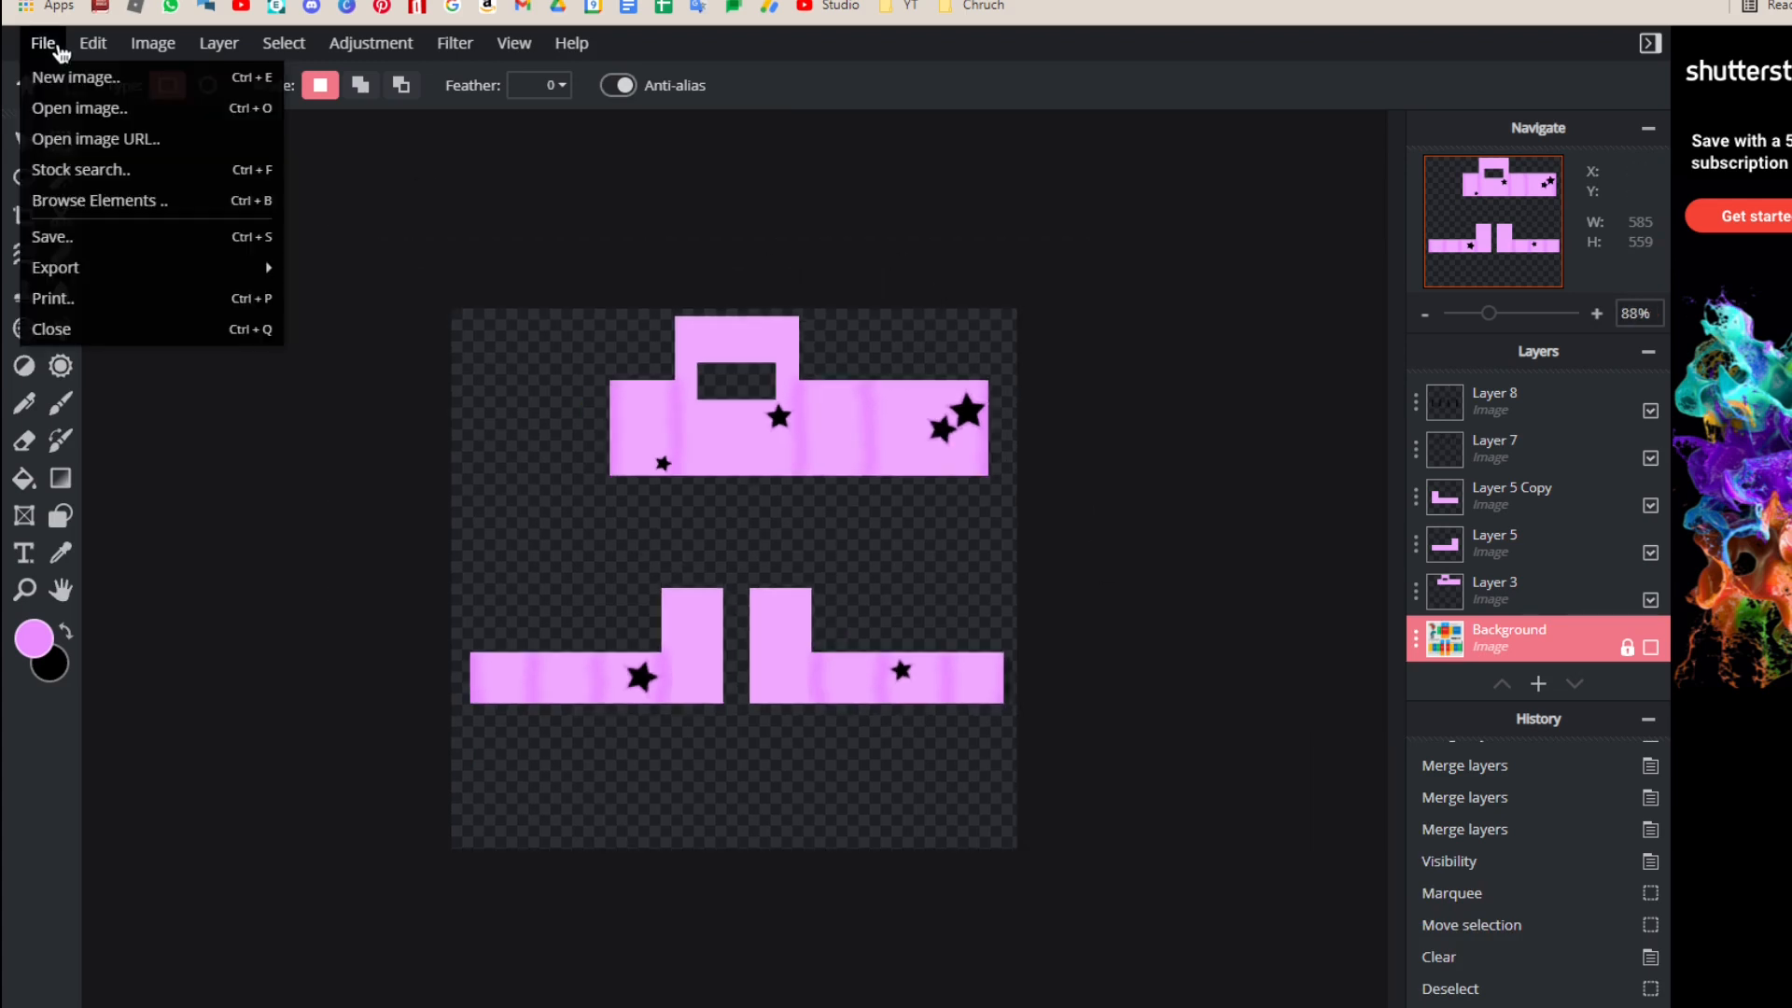
left_click(168, 236)
left_click(985, 434)
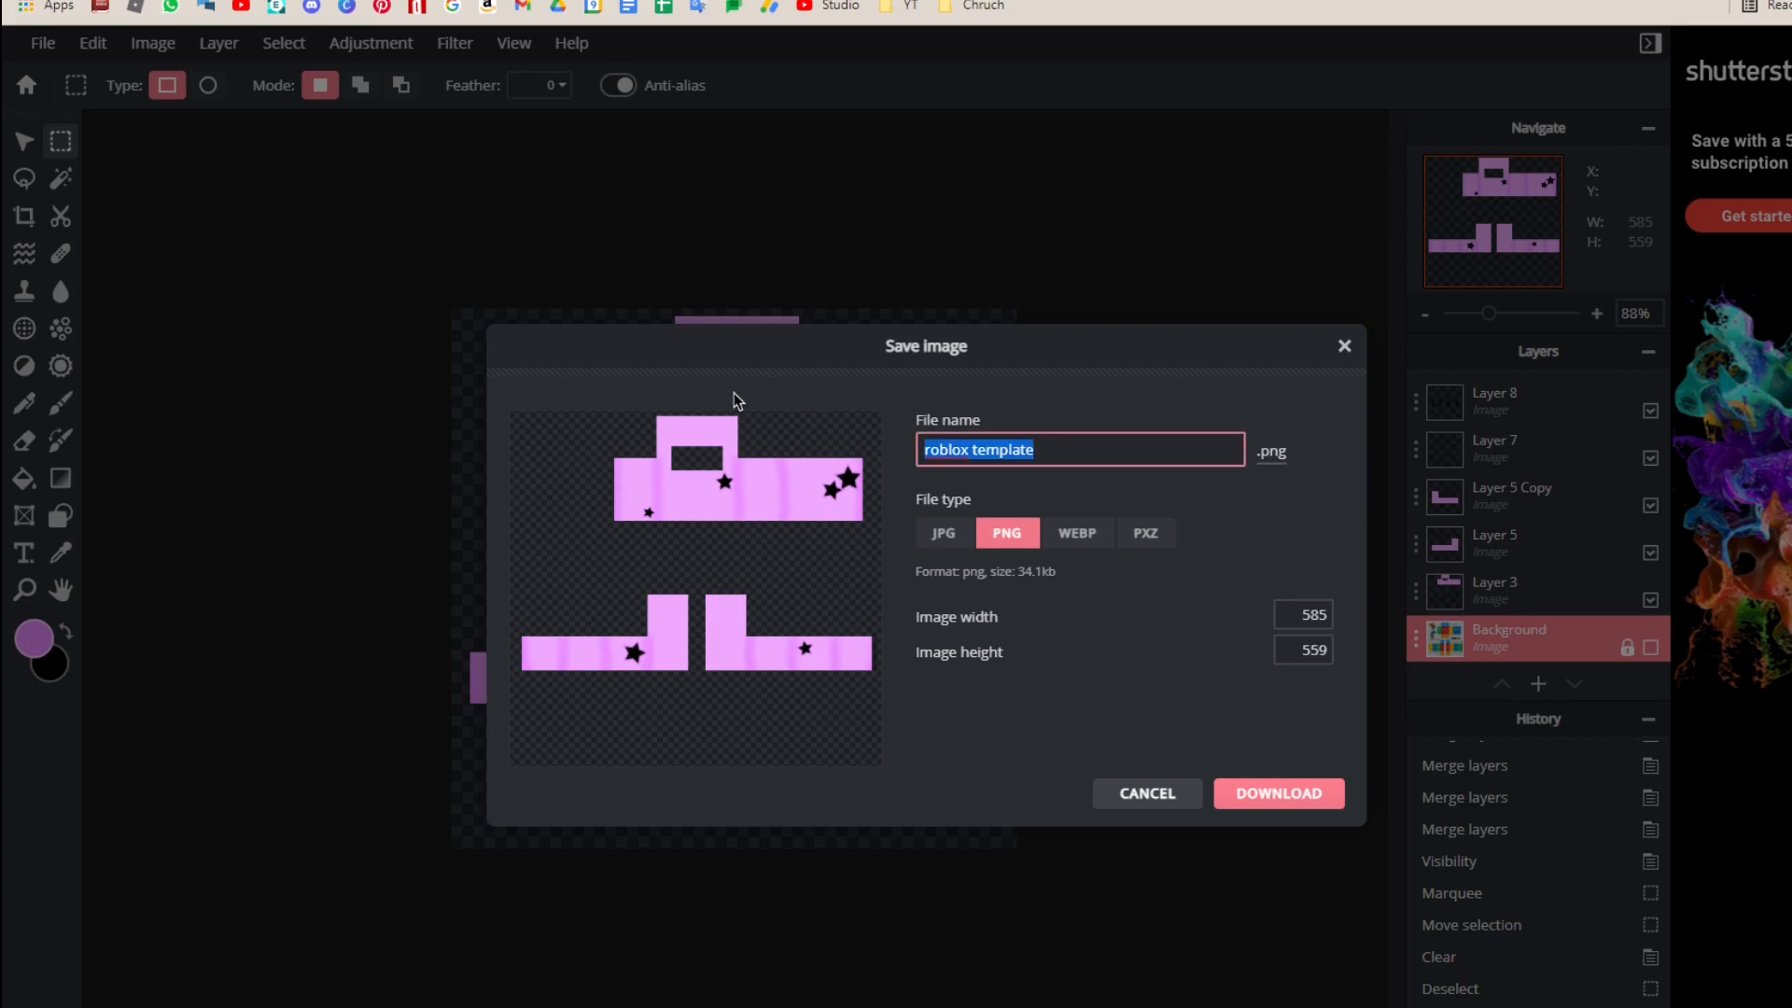
key("BackSpace")
type("roblox")
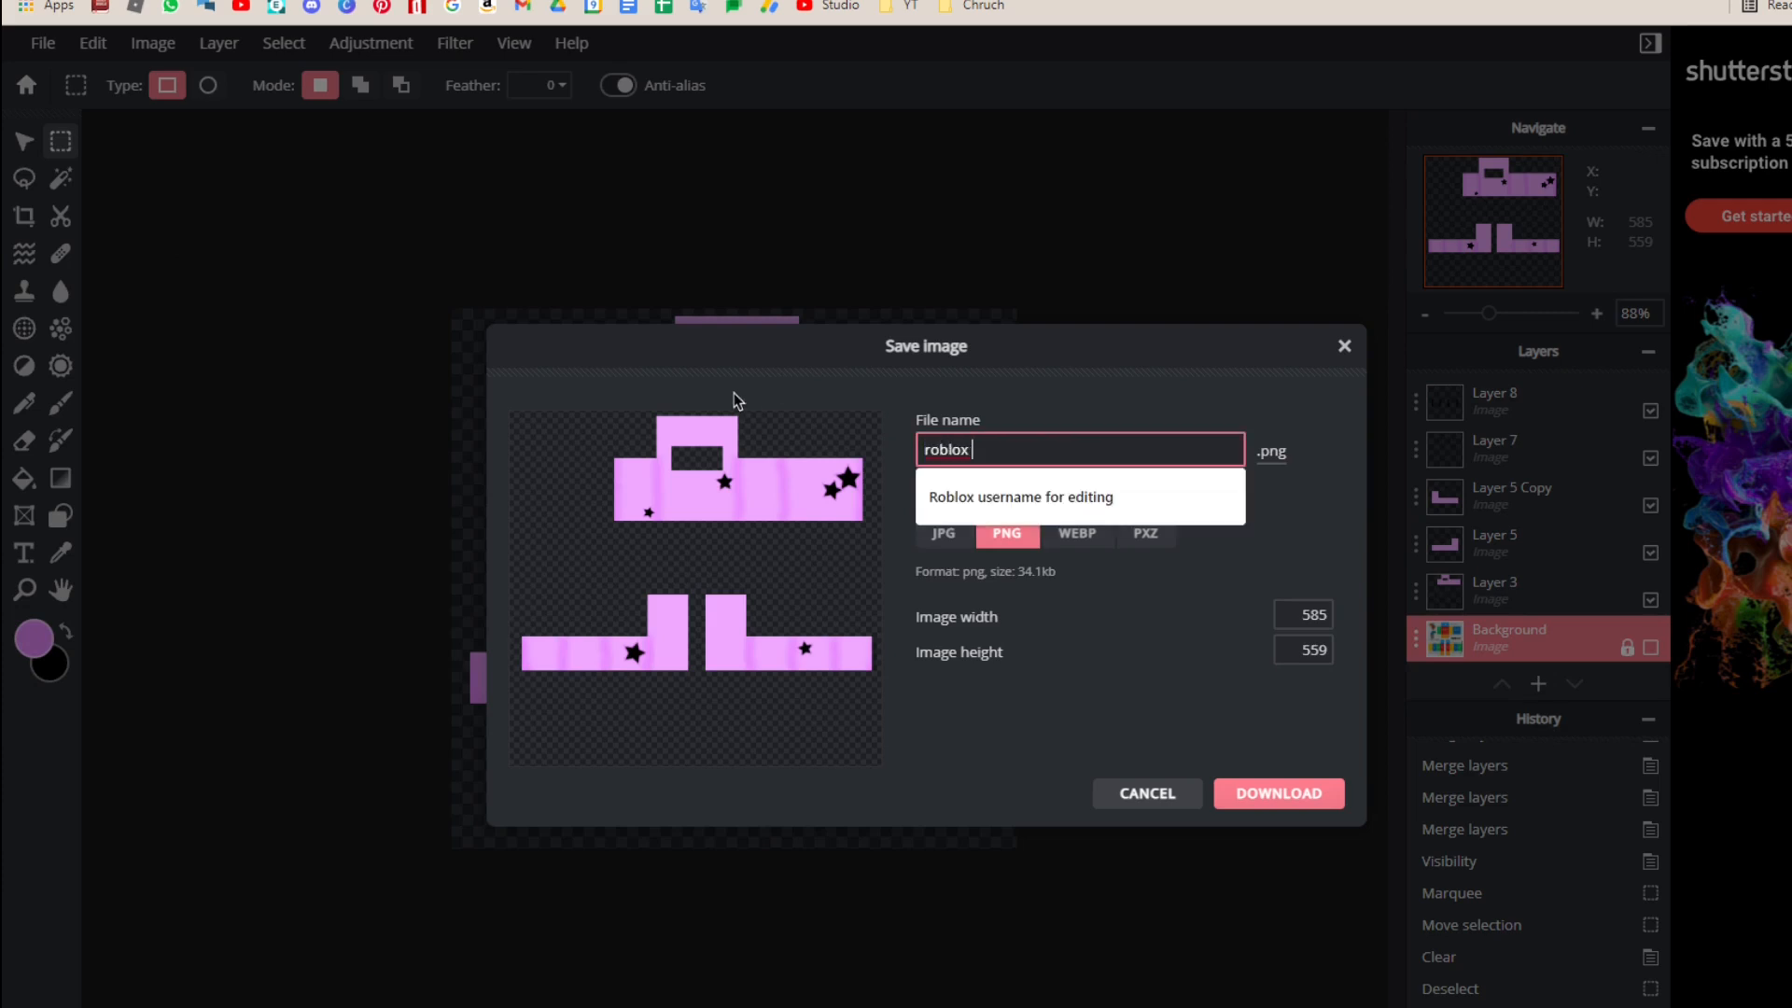
type(" st")
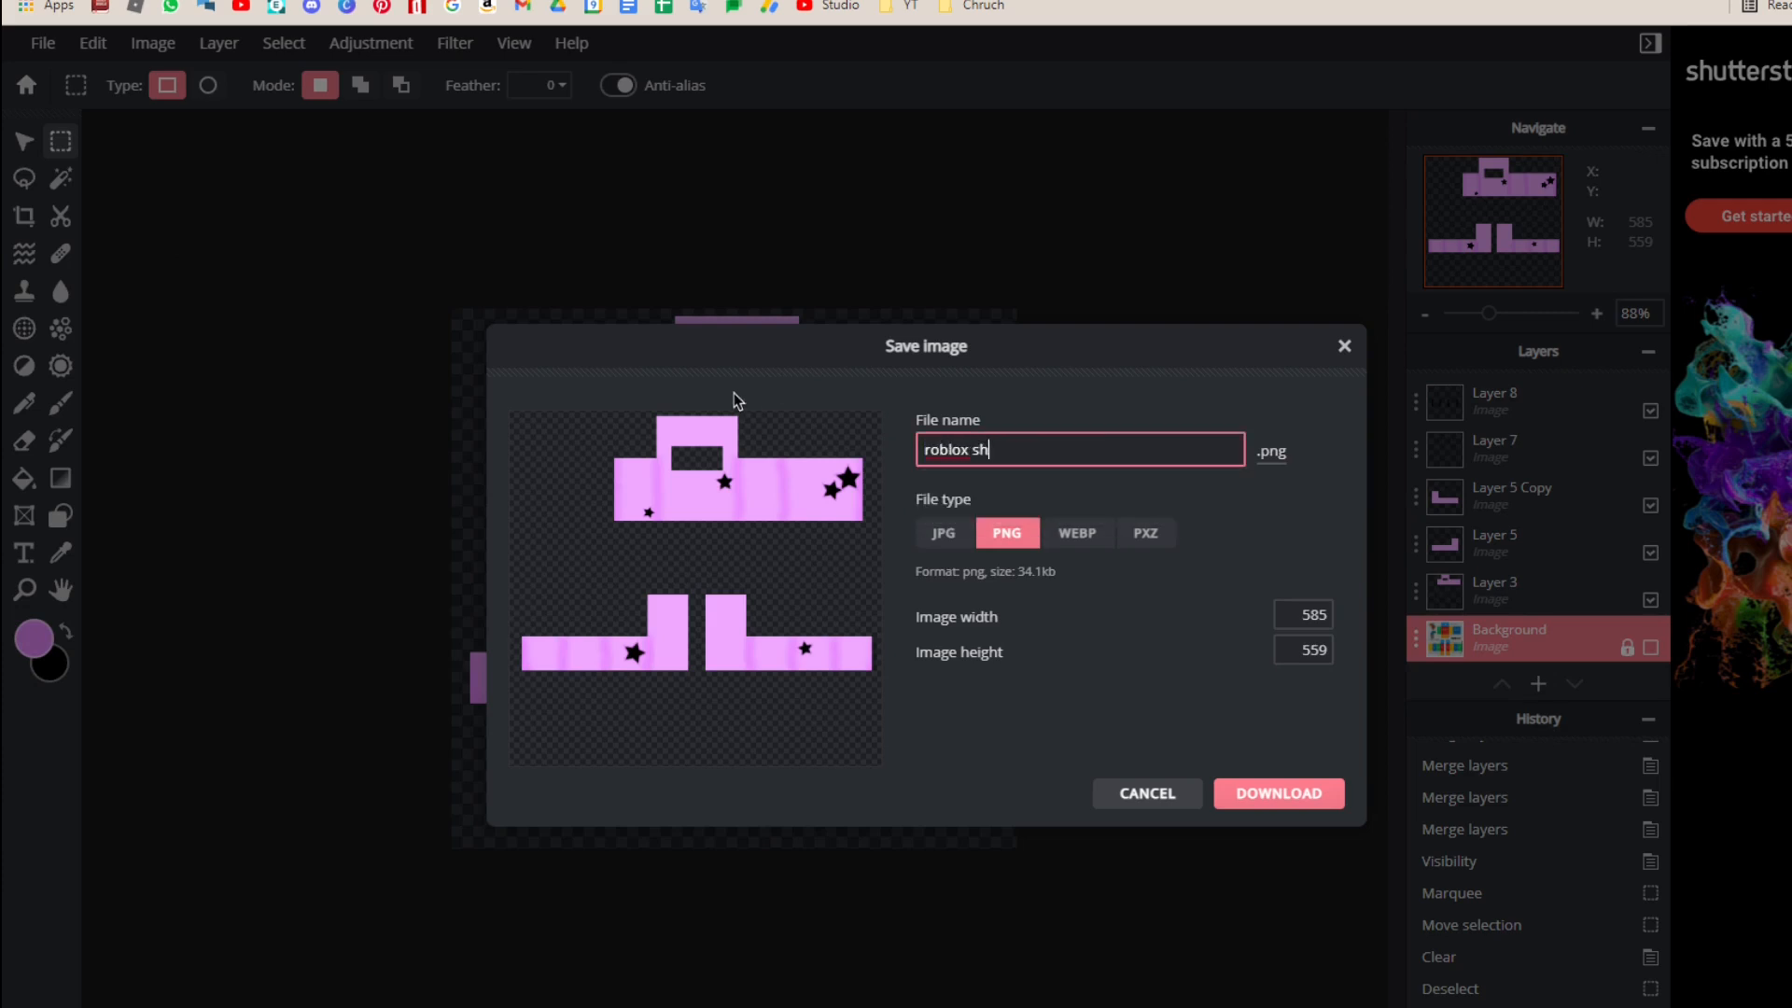
left_click(1311, 803)
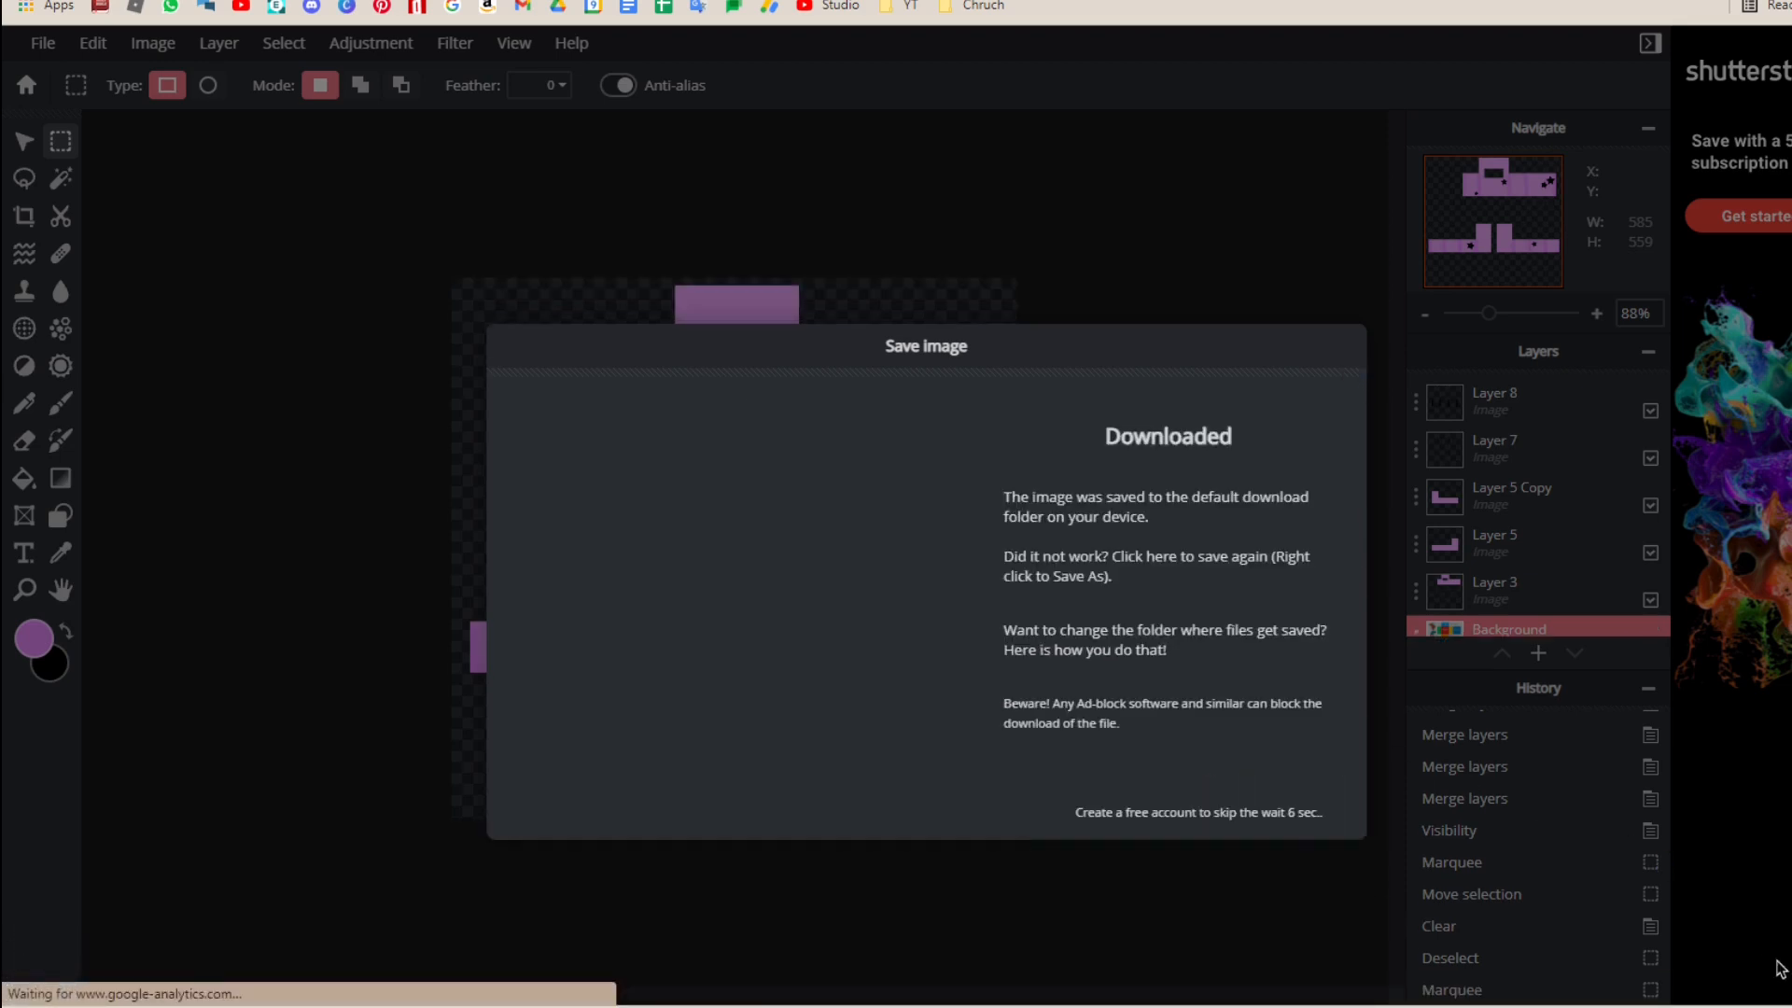